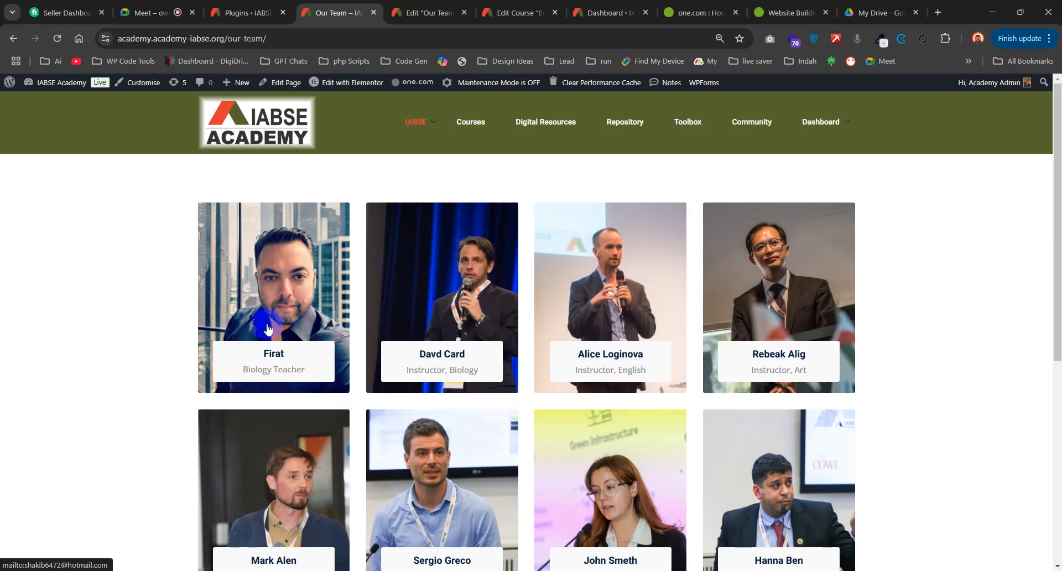
- Inspect the markup of the first teacher card on the Our Team page and close the inspector
{"action": "right_click", "coordinate": [214, 367]}
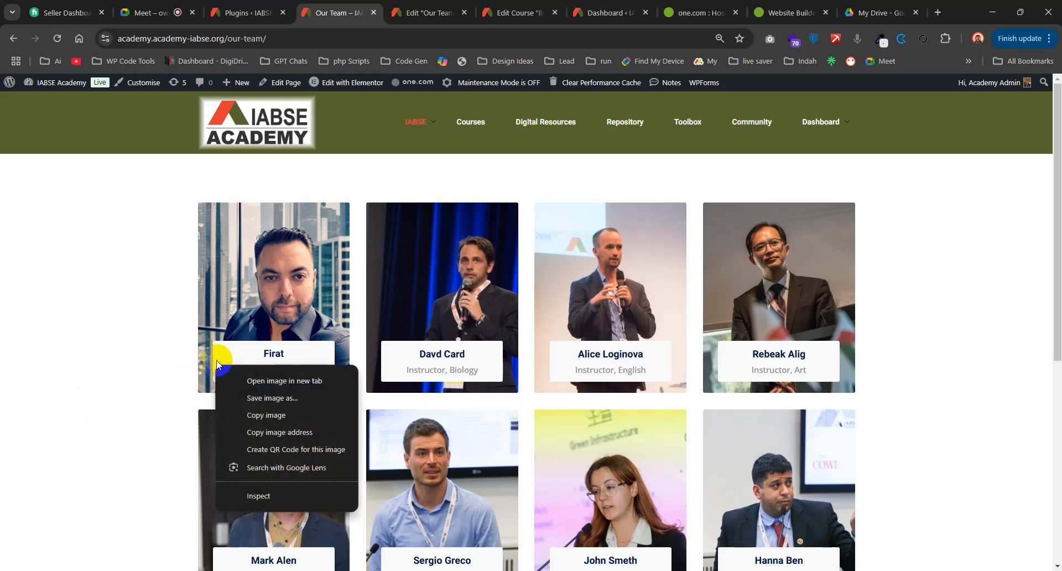
{"action": "left_click", "coordinate": [267, 492]}
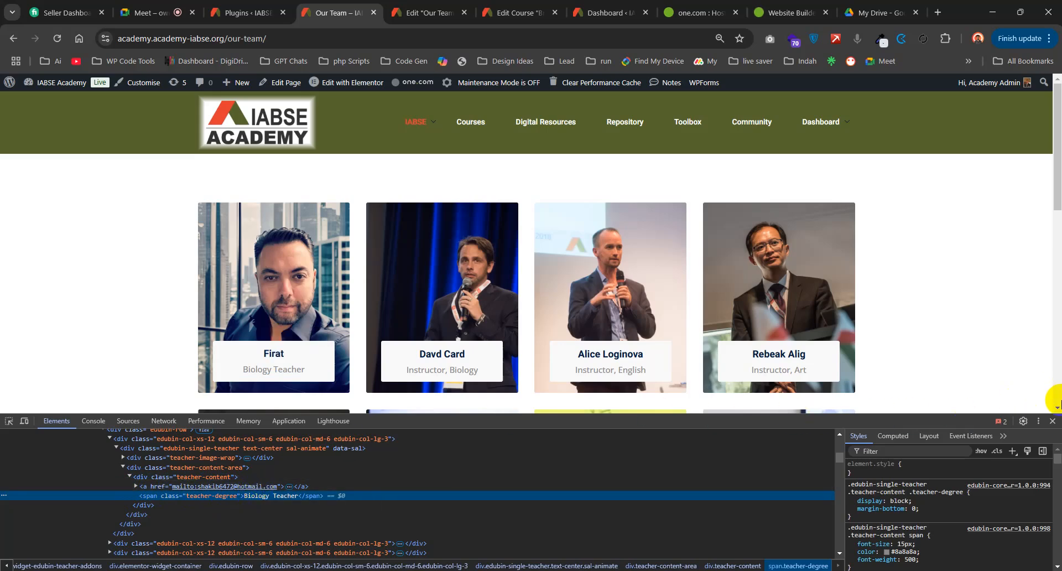
{"action": "left_click", "coordinate": [1052, 421]}
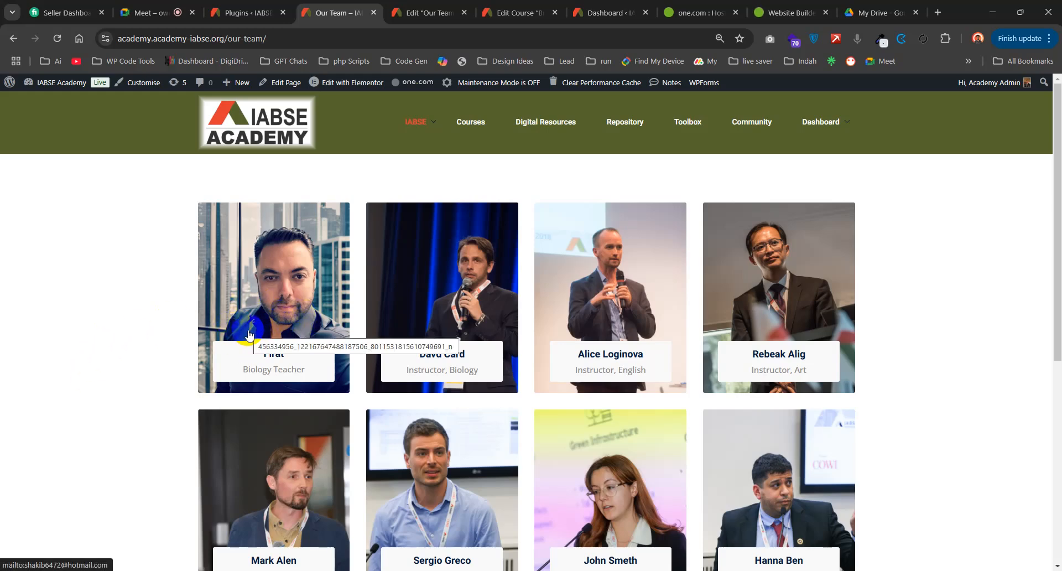
- Open the About Us page and examine its introduction, statistics, mission, teachers and testimonials sections
{"action": "left_click", "coordinate": [429, 118]}
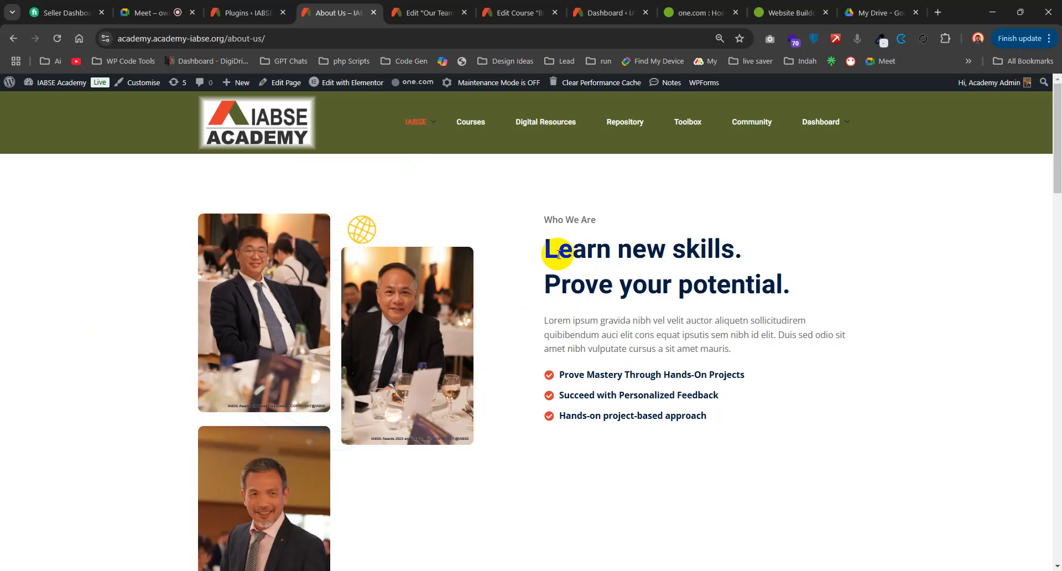
{"action": "left_click_drag", "start_coordinate": [540, 322], "coordinate": [747, 347]}
{"action": "scroll", "coordinate": [719, 348], "scroll_direction": "down", "scroll_amount": 7}
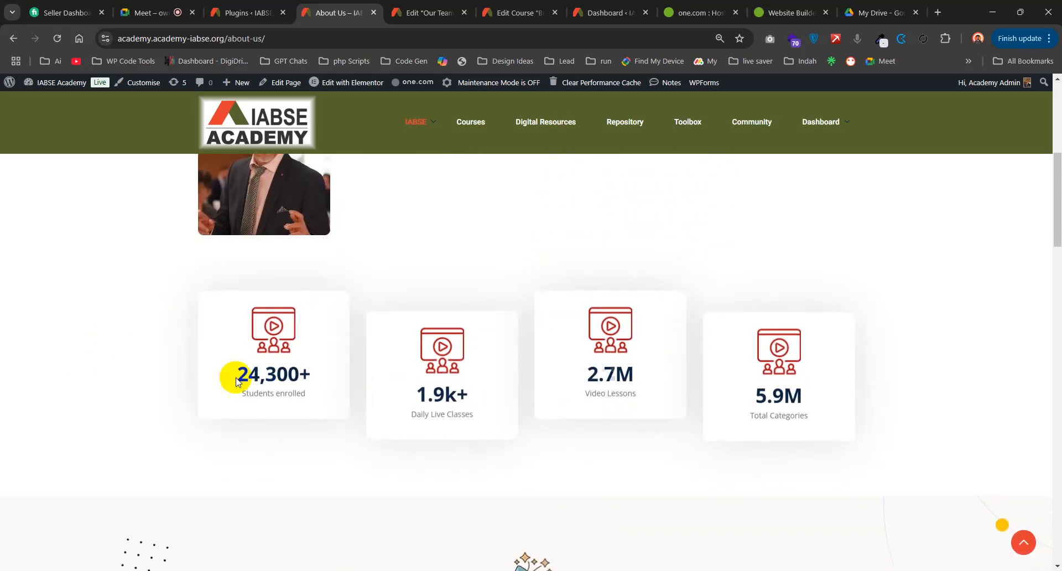
{"action": "left_click_drag", "start_coordinate": [230, 359], "coordinate": [885, 386]}
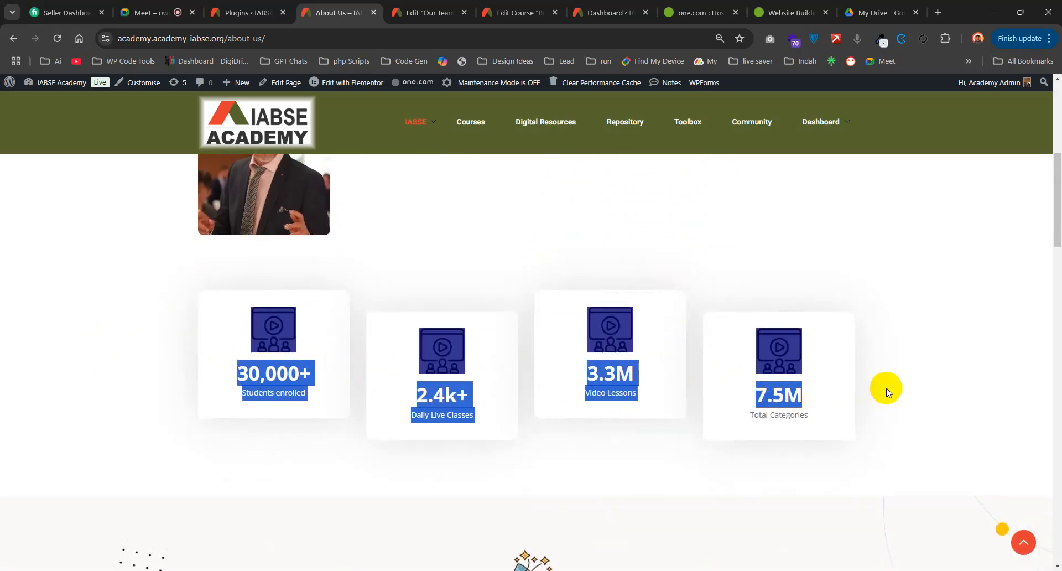
{"action": "left_click", "coordinate": [884, 386]}
{"action": "scroll", "coordinate": [523, 377], "scroll_direction": "down", "scroll_amount": 3}
{"action": "scroll", "coordinate": [523, 379], "scroll_direction": "up", "scroll_amount": 3}
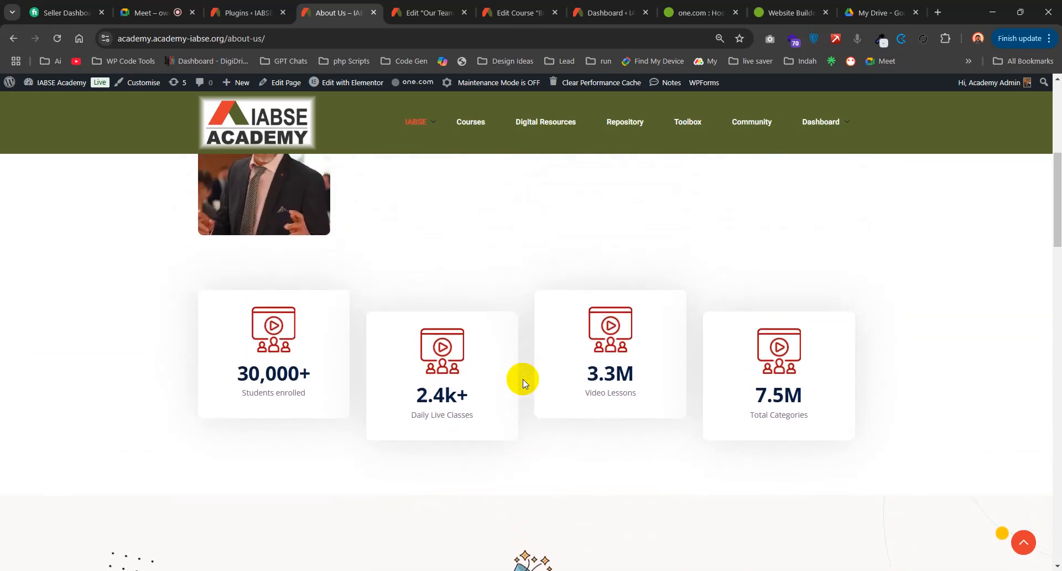
{"action": "scroll", "coordinate": [522, 379], "scroll_direction": "down", "scroll_amount": 6}
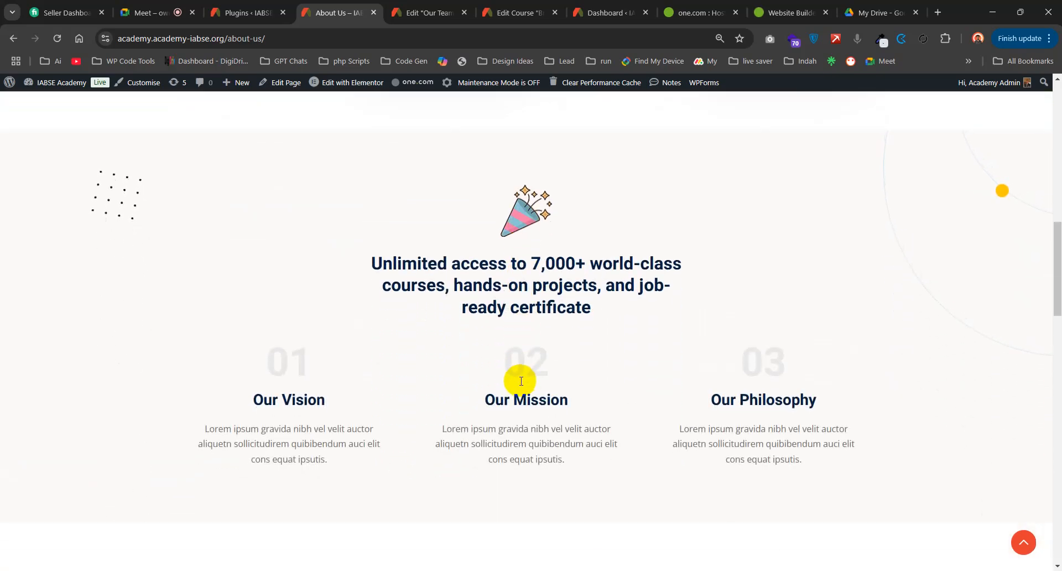
{"action": "scroll", "coordinate": [522, 380], "scroll_direction": "down", "scroll_amount": 5}
{"action": "scroll", "coordinate": [519, 387], "scroll_direction": "down", "scroll_amount": 3}
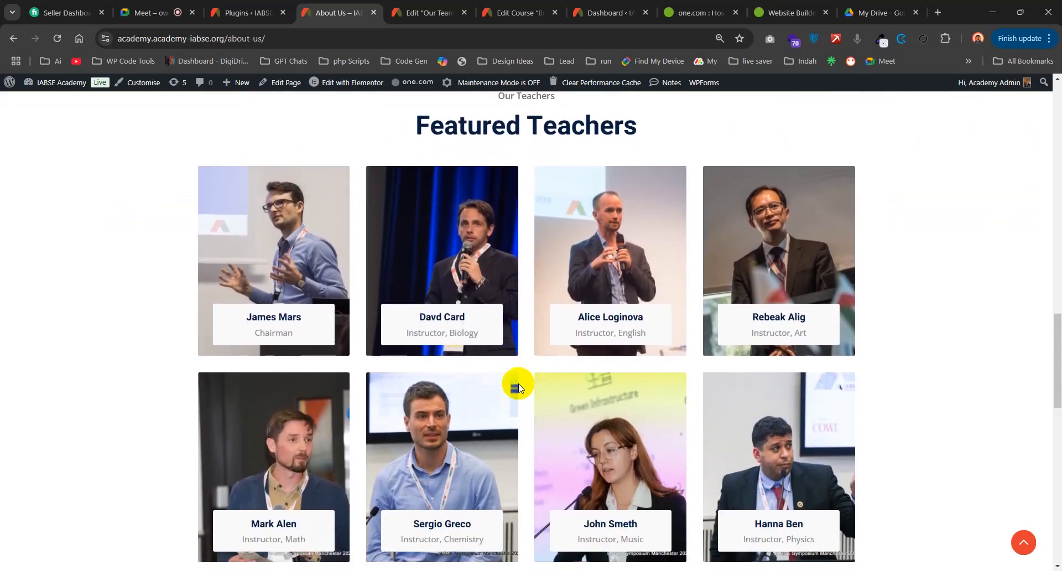
{"action": "scroll", "coordinate": [518, 387], "scroll_direction": "down", "scroll_amount": 10}
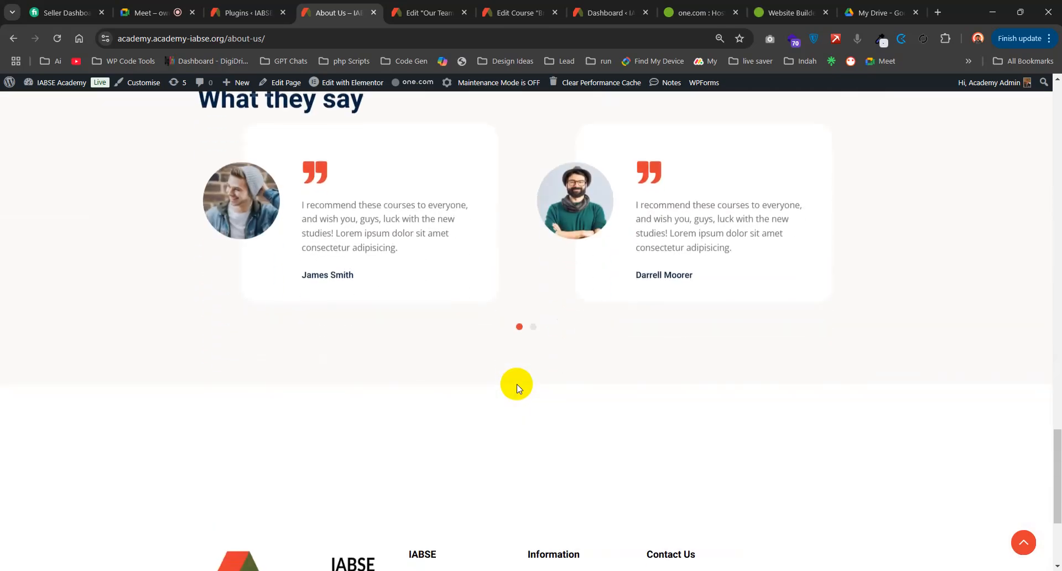
{"action": "scroll", "coordinate": [517, 387], "scroll_direction": "down", "scroll_amount": 4}
{"action": "left_click_drag", "start_coordinate": [1055, 466], "coordinate": [1057, 84]}
- Open the About Us page for editing with Elementor in a new tab
{"action": "mouse_move", "coordinate": [405, 118]}
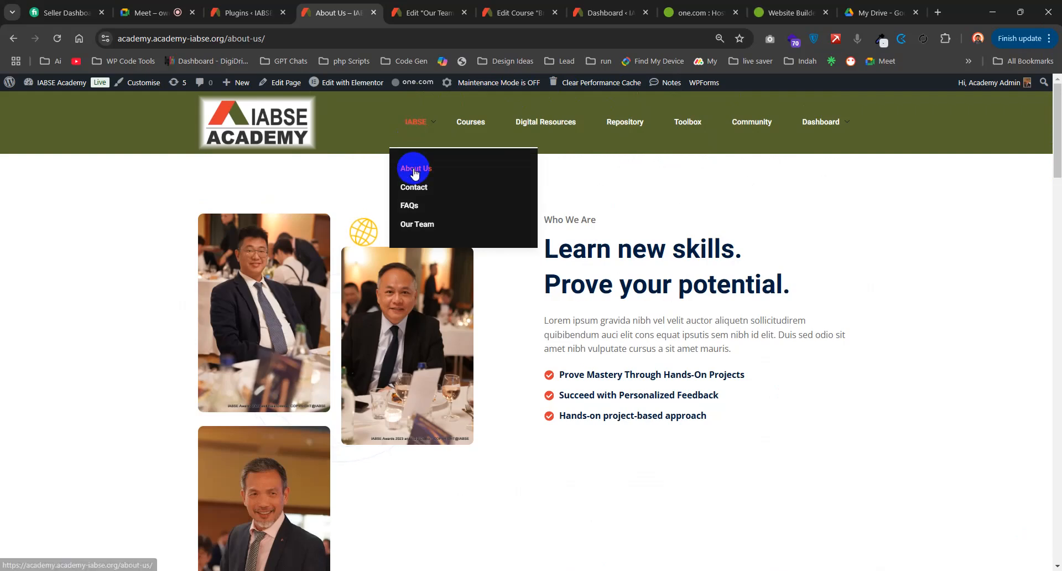
{"action": "mouse_move", "coordinate": [827, 104]}
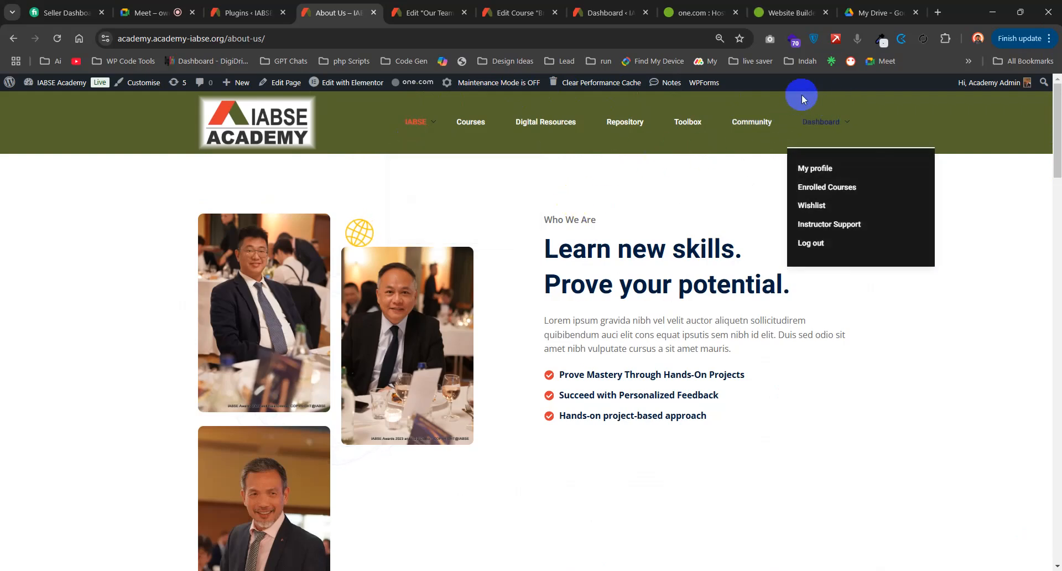
{"action": "mouse_move", "coordinate": [325, 83]}
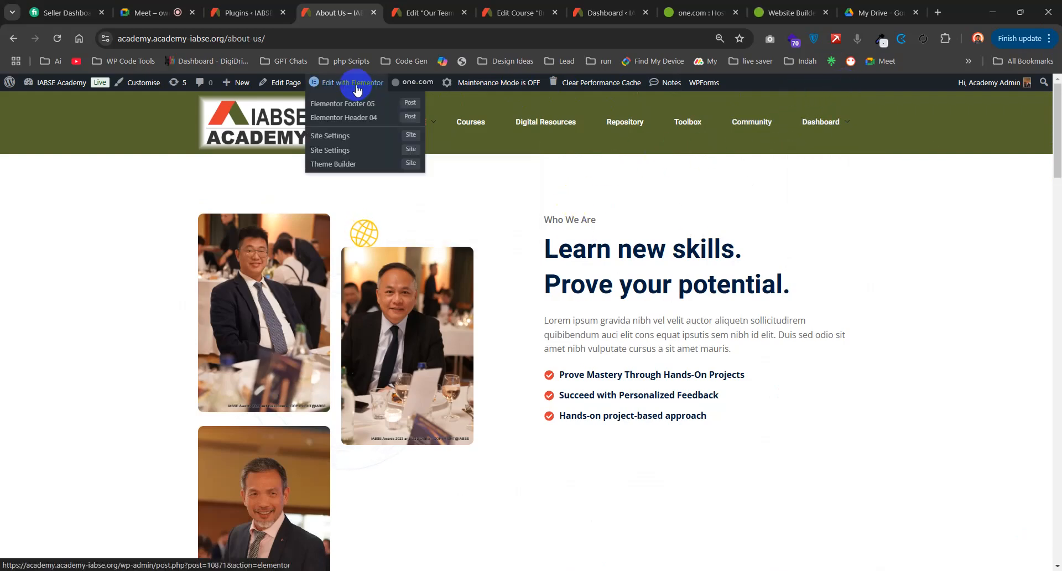
{"action": "left_click", "coordinate": [357, 88], "text": "ctrl"}
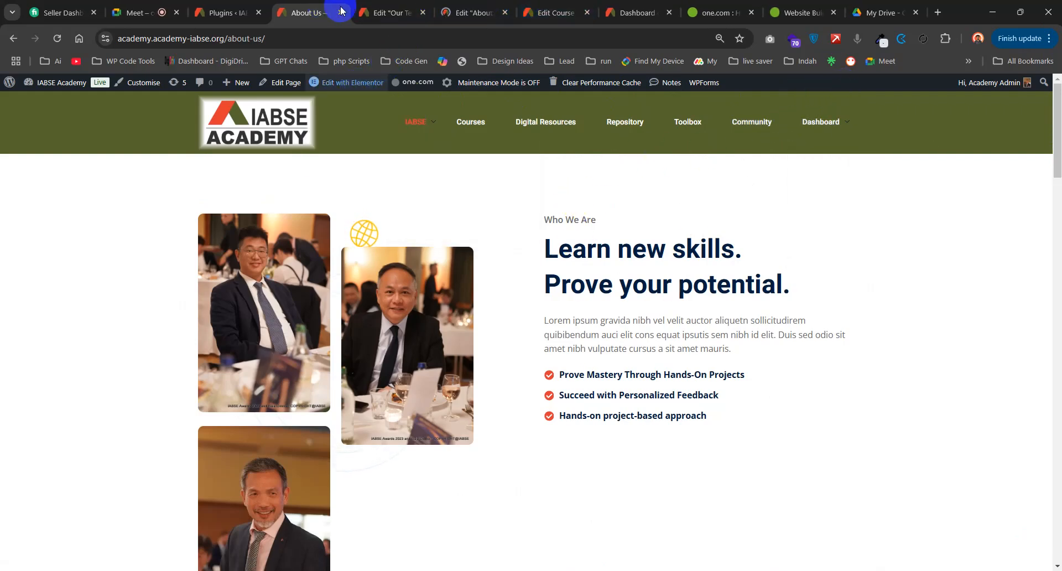
- Close the leftover course, team, dashboard, hosting and Drive tabs and switch to the About Us Elementor editor
{"action": "middle_click", "coordinate": [466, 6]}
{"action": "middle_click", "coordinate": [466, 5]}
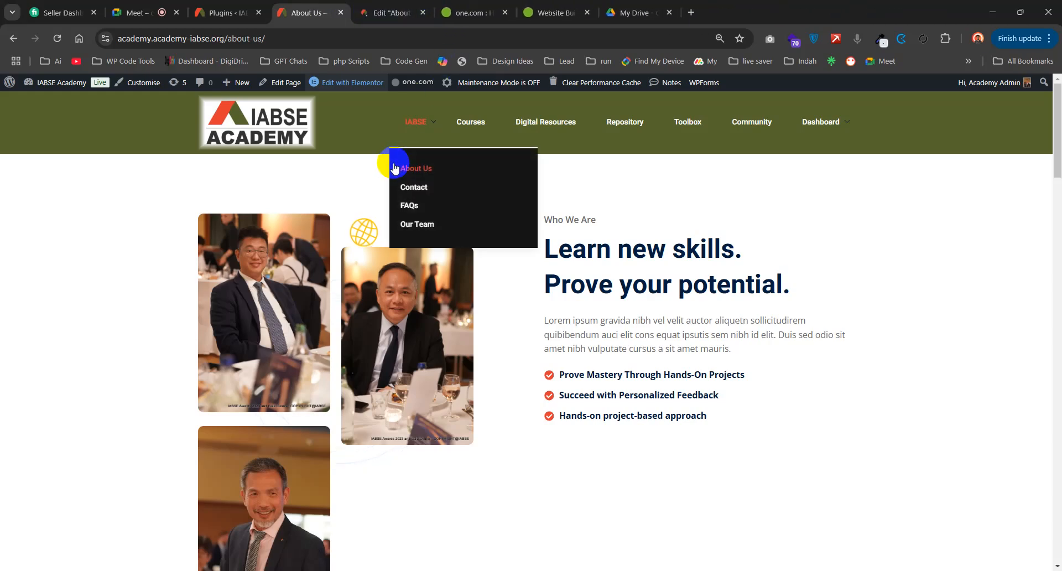
{"action": "middle_click", "coordinate": [641, 12]}
{"action": "middle_click", "coordinate": [642, 13]}
{"action": "middle_click", "coordinate": [642, 12]}
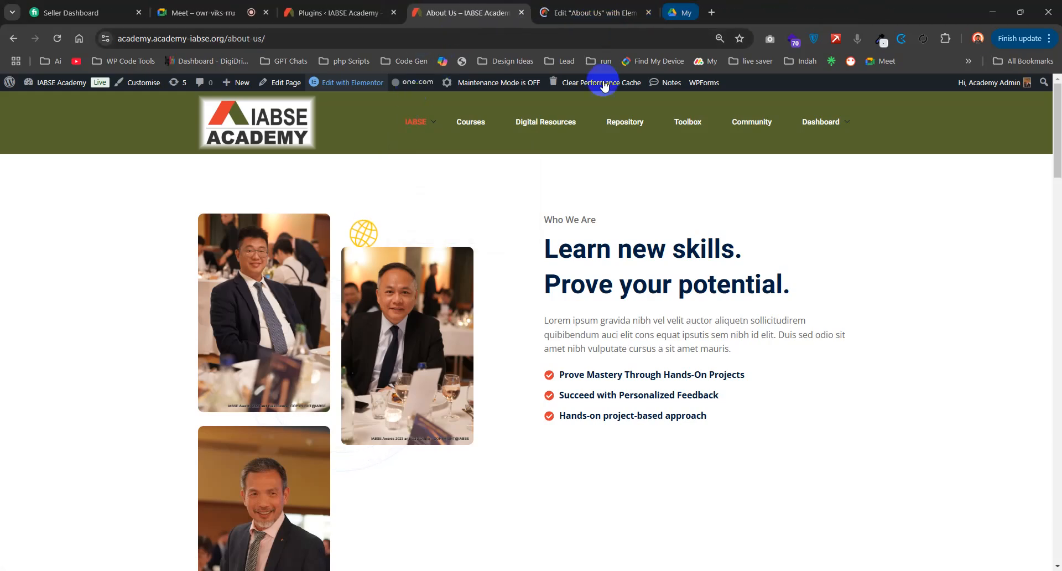
{"action": "left_click", "coordinate": [613, 12]}
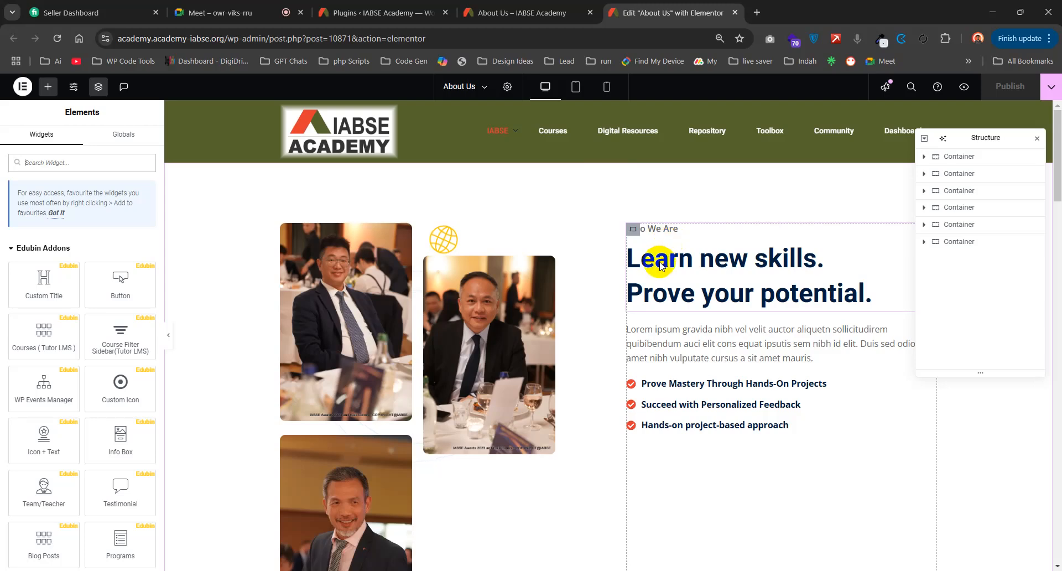
- Try APOL1337.jpg from the media library as the first image of the introduction's photo collage
{"action": "left_click", "coordinate": [335, 292]}
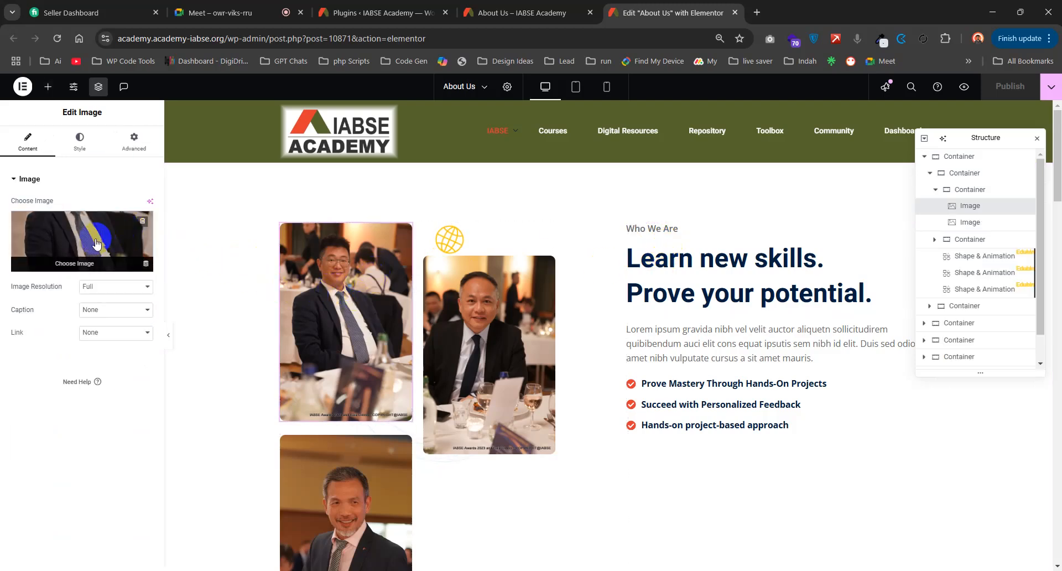
{"action": "left_click", "coordinate": [95, 243]}
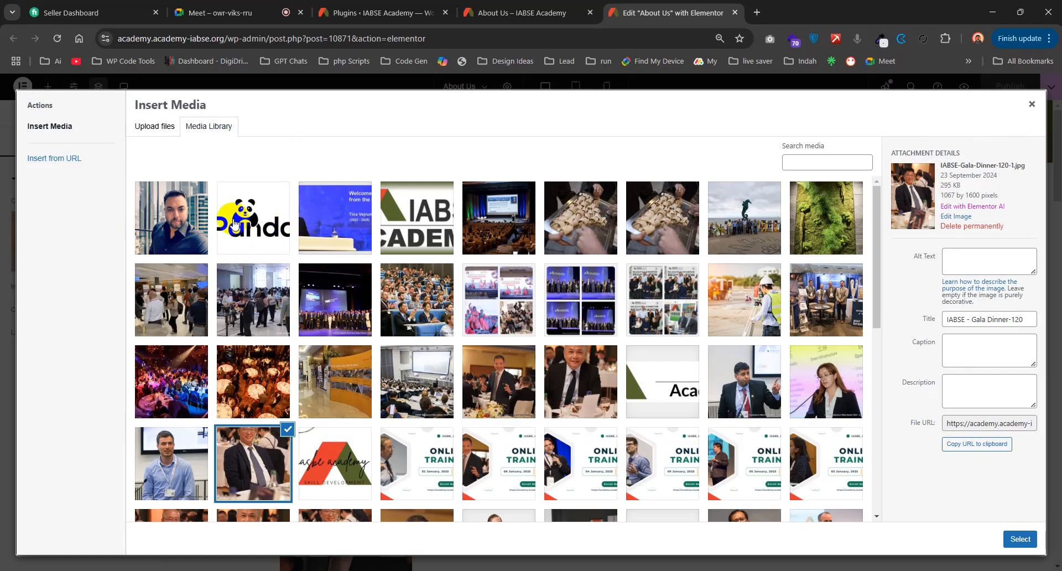
{"action": "left_click", "coordinate": [234, 223]}
{"action": "left_click", "coordinate": [730, 380]}
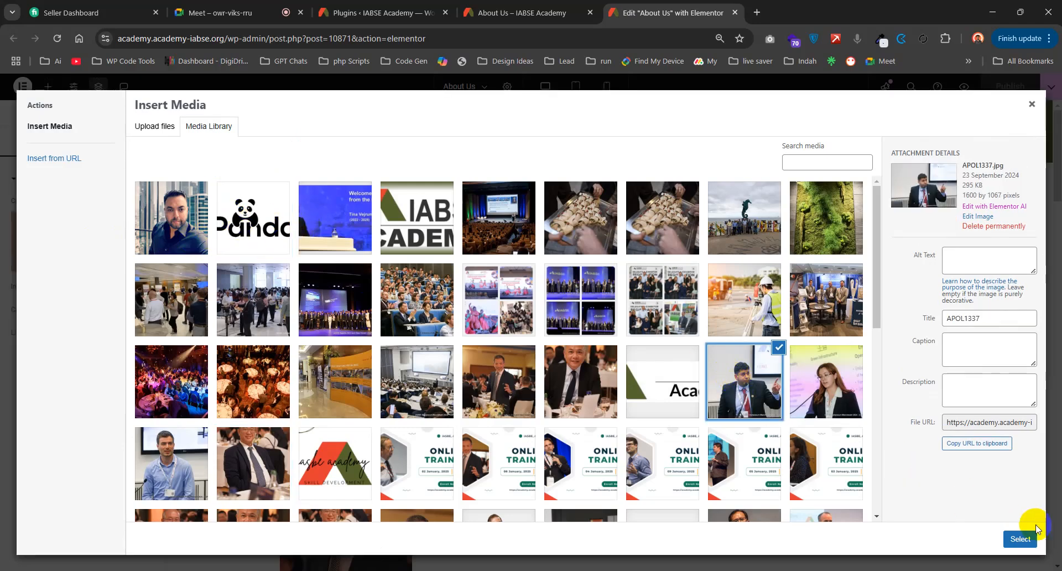
{"action": "left_click", "coordinate": [1020, 537]}
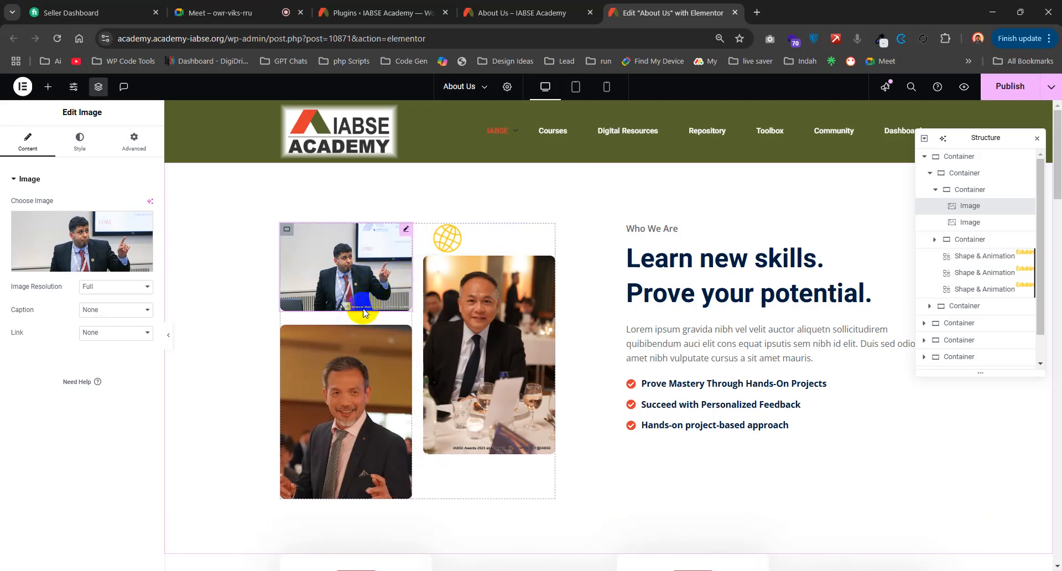
- Try IABSE-Gala-Dinner-104-1.jpg as the first image of the photo collage
{"action": "left_click", "coordinate": [82, 241]}
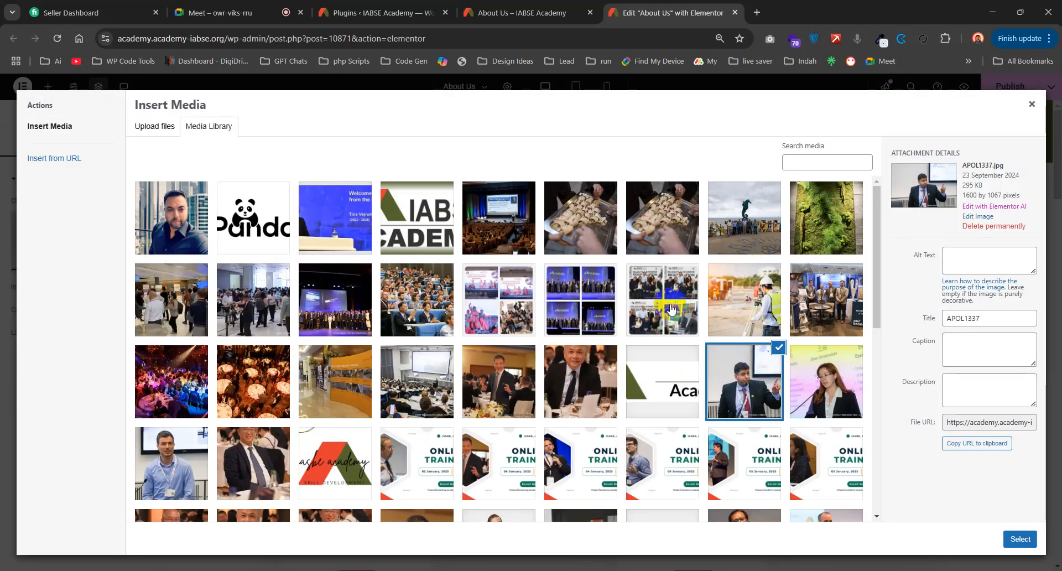
{"action": "left_click", "coordinate": [504, 370]}
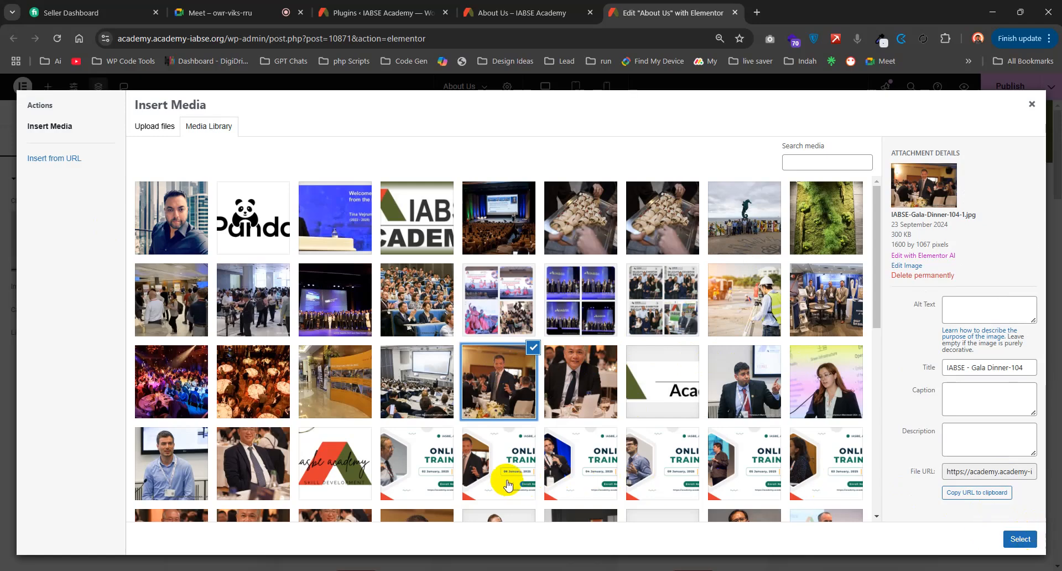
{"action": "left_click", "coordinate": [1020, 538]}
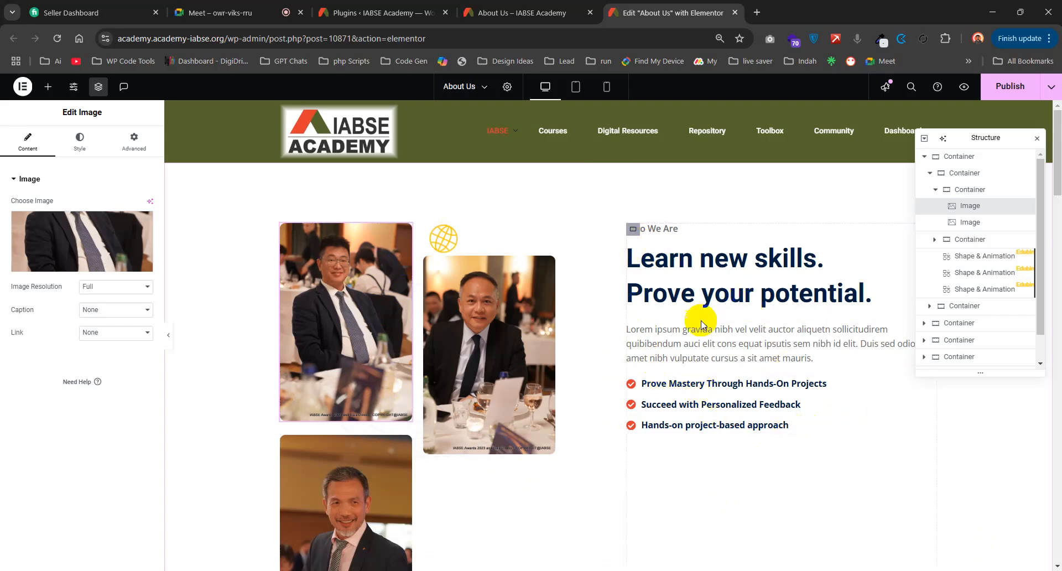
- Replace the portrait in the collage's first image with APOL1337.jpg from the media library
{"action": "left_click", "coordinate": [72, 228]}
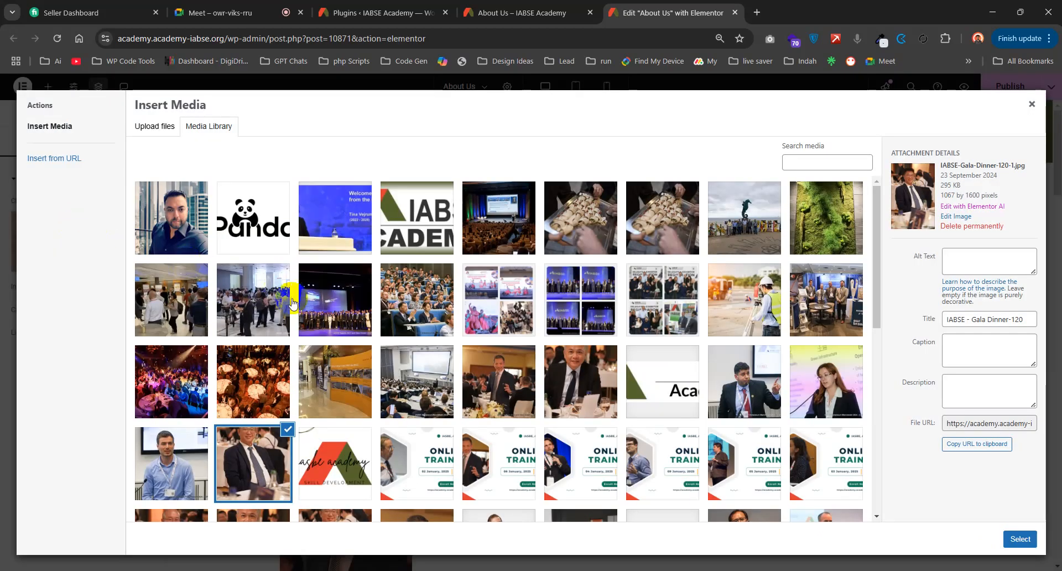
{"action": "left_click", "coordinate": [815, 280]}
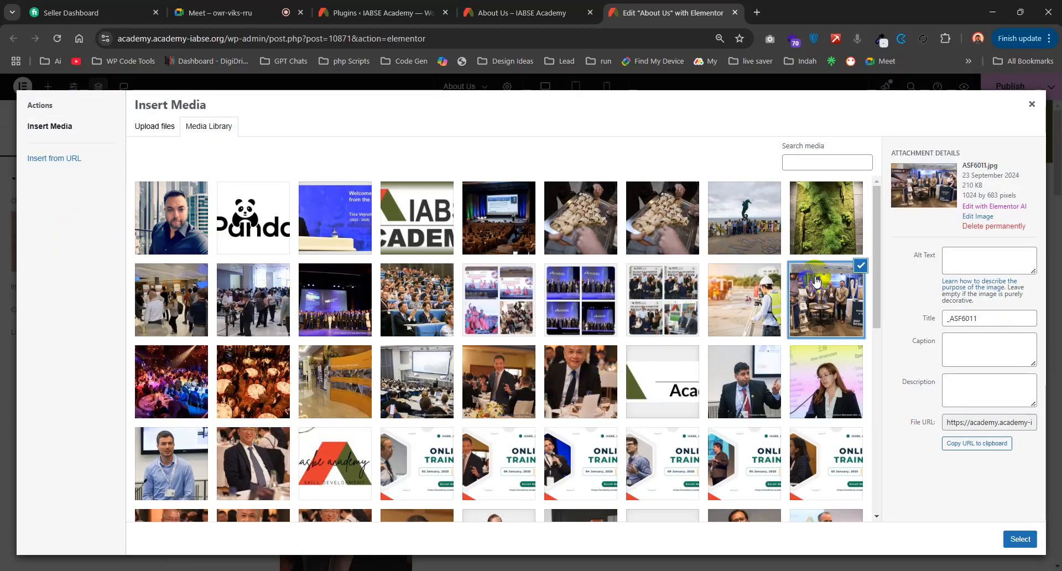
{"action": "left_click", "coordinate": [796, 389]}
{"action": "left_click", "coordinate": [739, 390]}
{"action": "left_click", "coordinate": [1019, 538]}
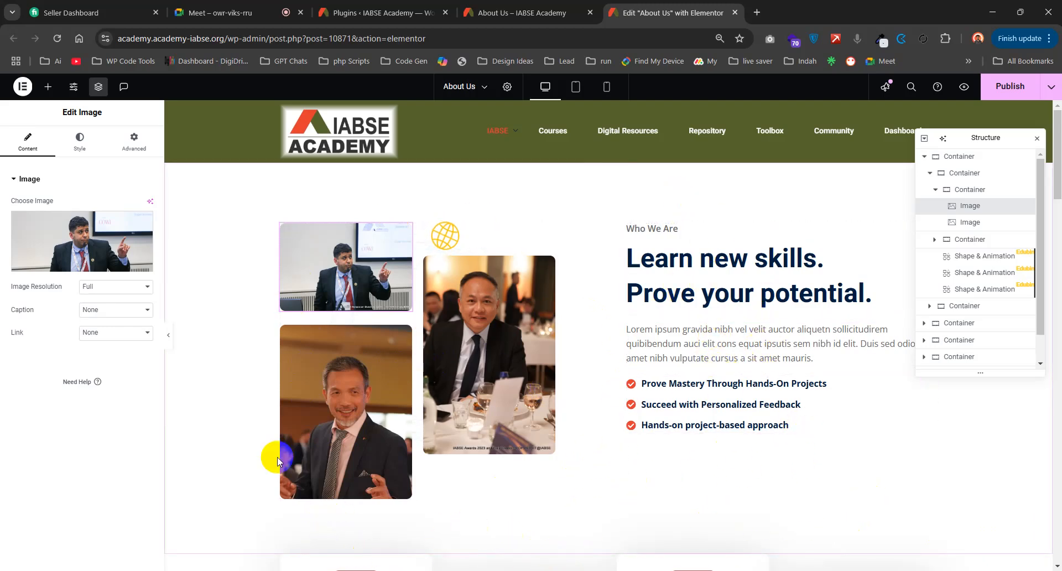
- Check the pixel dimensions of the portrait below the first collage image and replace it with APOL0789.jpg_compressed.jpeg
{"action": "left_click", "coordinate": [369, 430]}
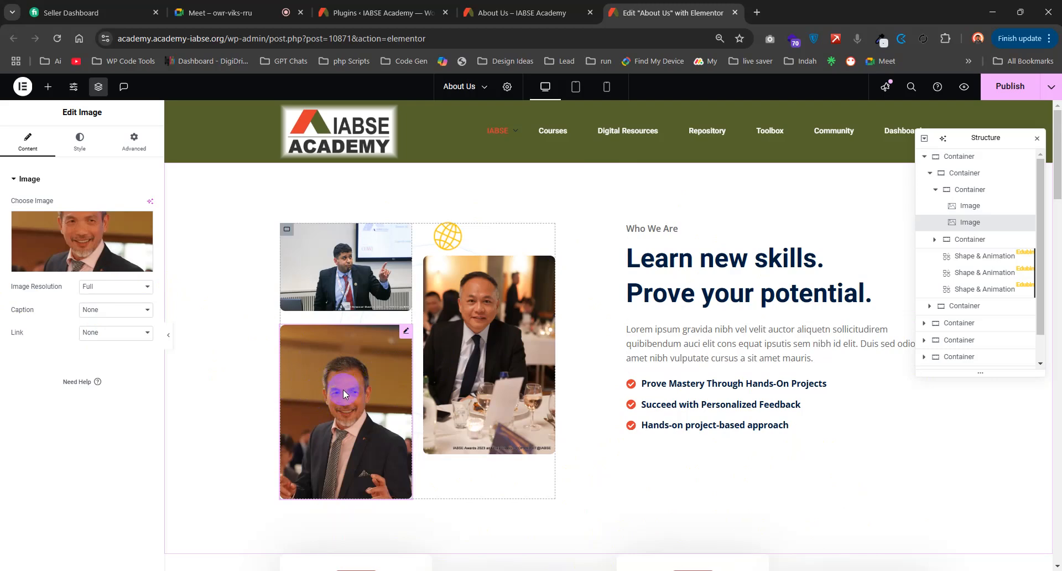
{"action": "left_click", "coordinate": [138, 255]}
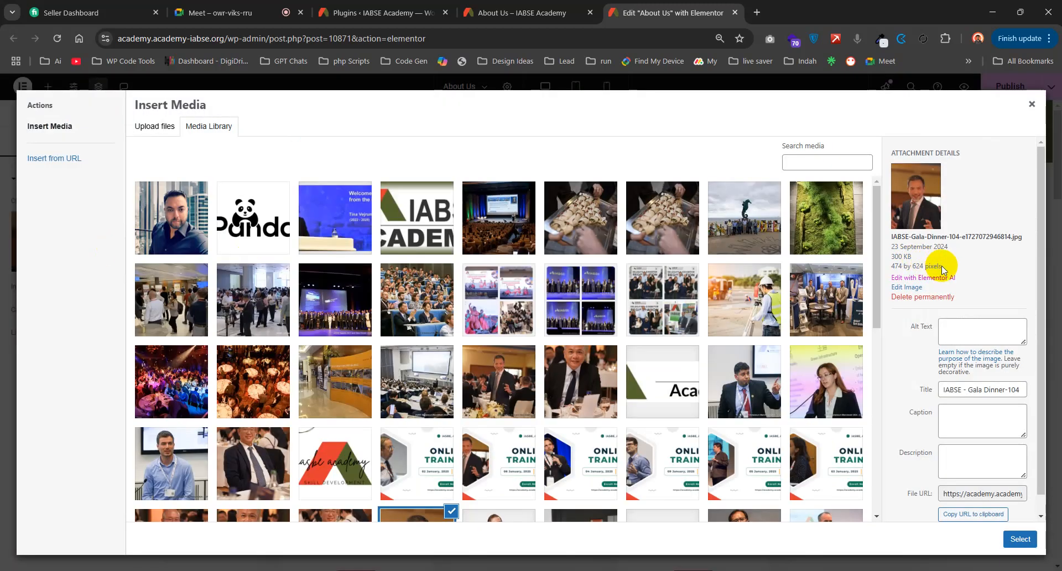
{"action": "left_click_drag", "start_coordinate": [947, 267], "coordinate": [888, 265]}
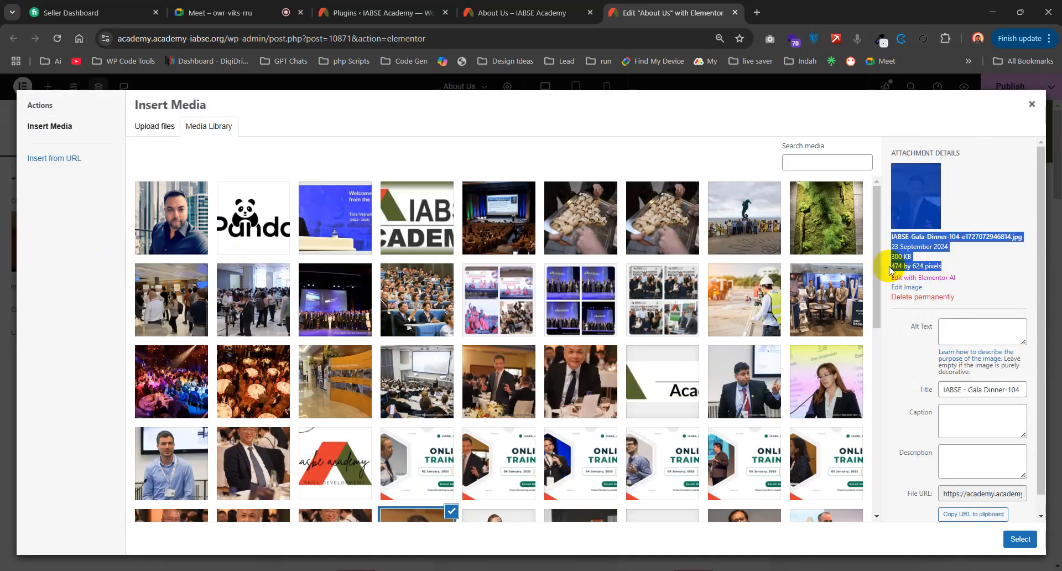
{"action": "left_click", "coordinate": [930, 270]}
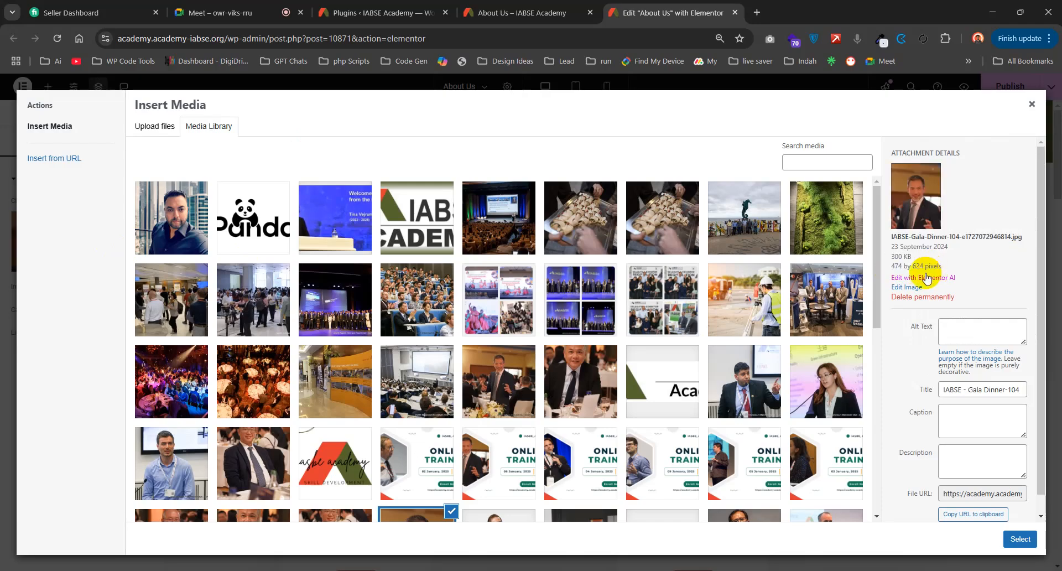
{"action": "left_click_drag", "start_coordinate": [942, 267], "coordinate": [887, 270]}
{"action": "left_click", "coordinate": [972, 268]}
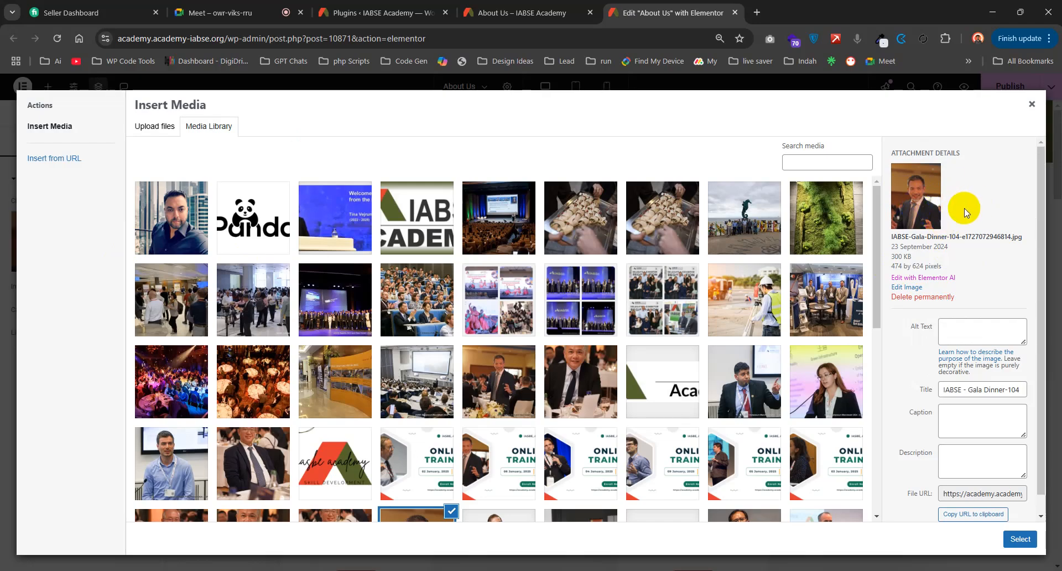
{"action": "left_click", "coordinate": [429, 299]}
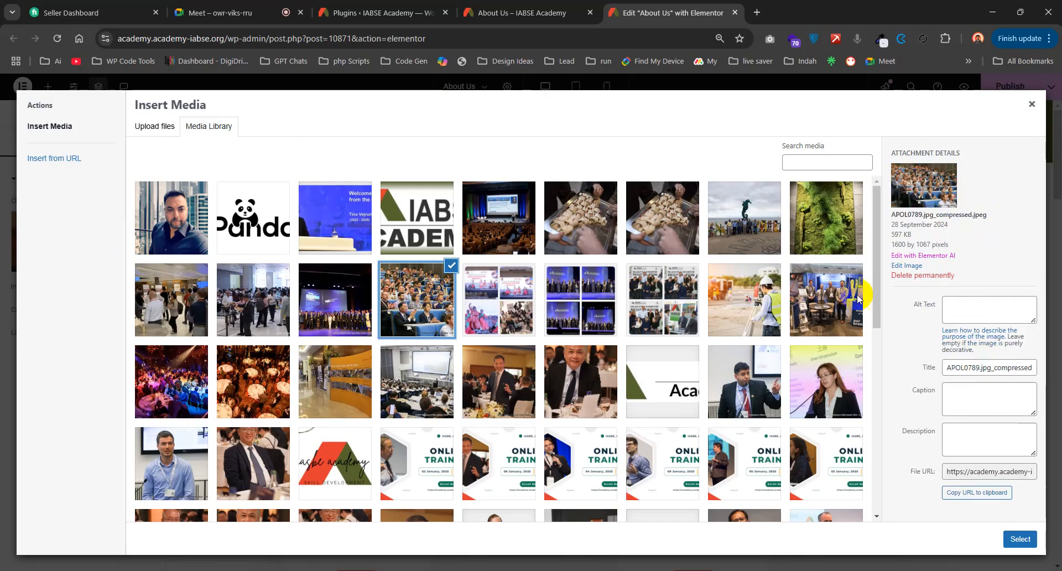
{"action": "left_click", "coordinate": [1020, 538]}
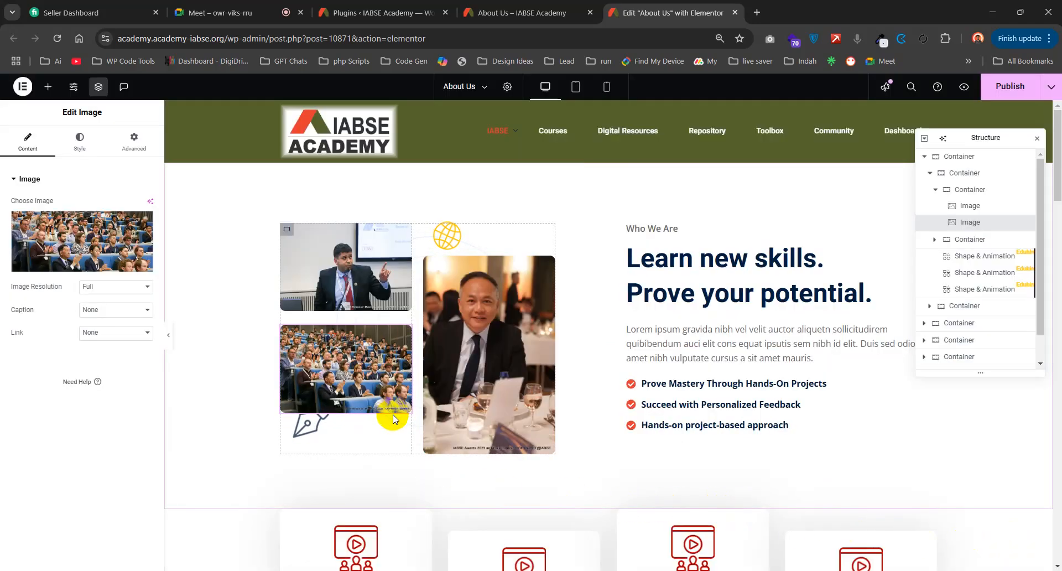
- Reopen the media library for the audience photo and check its pixel dimensions
{"action": "left_click", "coordinate": [25, 179]}
{"action": "left_click", "coordinate": [28, 179]}
{"action": "left_click", "coordinate": [94, 230]}
{"action": "left_click_drag", "start_coordinate": [952, 245], "coordinate": [886, 245]}
{"action": "left_click", "coordinate": [985, 245]}
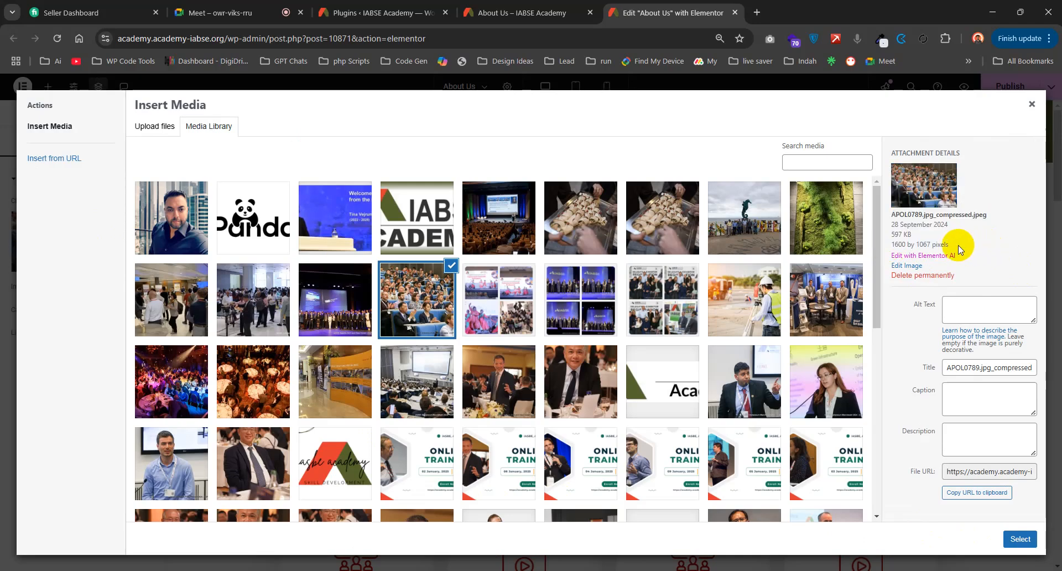
- Highlight the audience photo's pixel dimensions and keep APOL0789.jpg_compressed.jpeg as the lower small collage image
{"action": "left_click_drag", "start_coordinate": [961, 245], "coordinate": [910, 238]}
{"action": "left_click", "coordinate": [934, 248]}
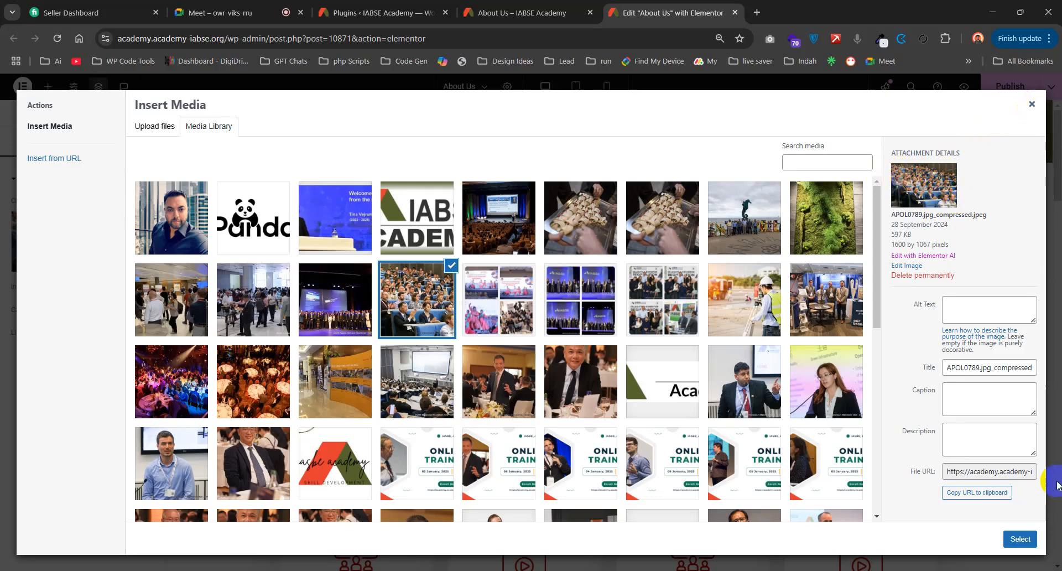
{"action": "left_click", "coordinate": [1018, 539]}
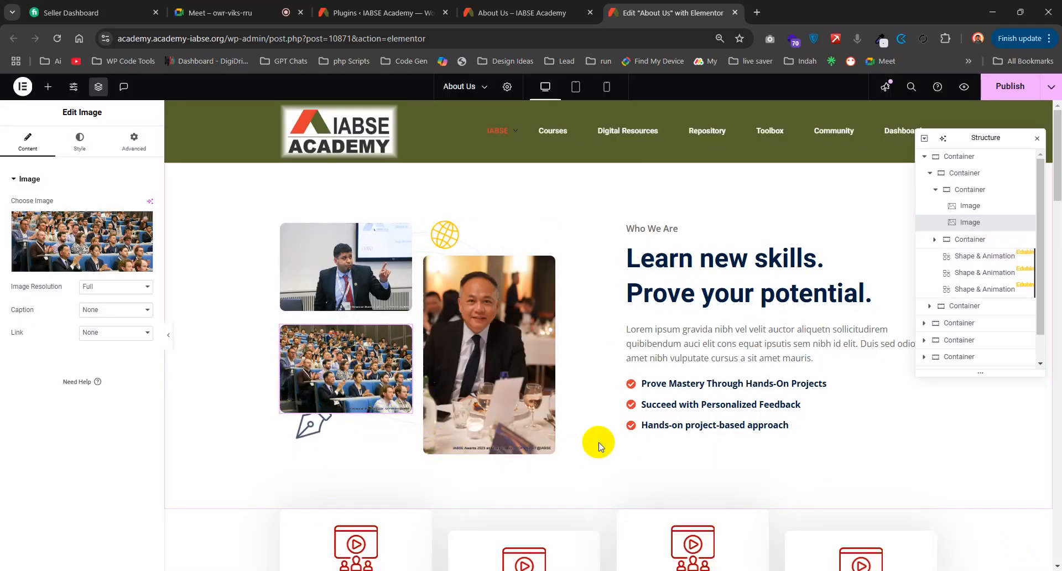
- Open the tall collage portrait in the media library and check its file size and pixel dimensions
{"action": "left_click", "coordinate": [459, 364]}
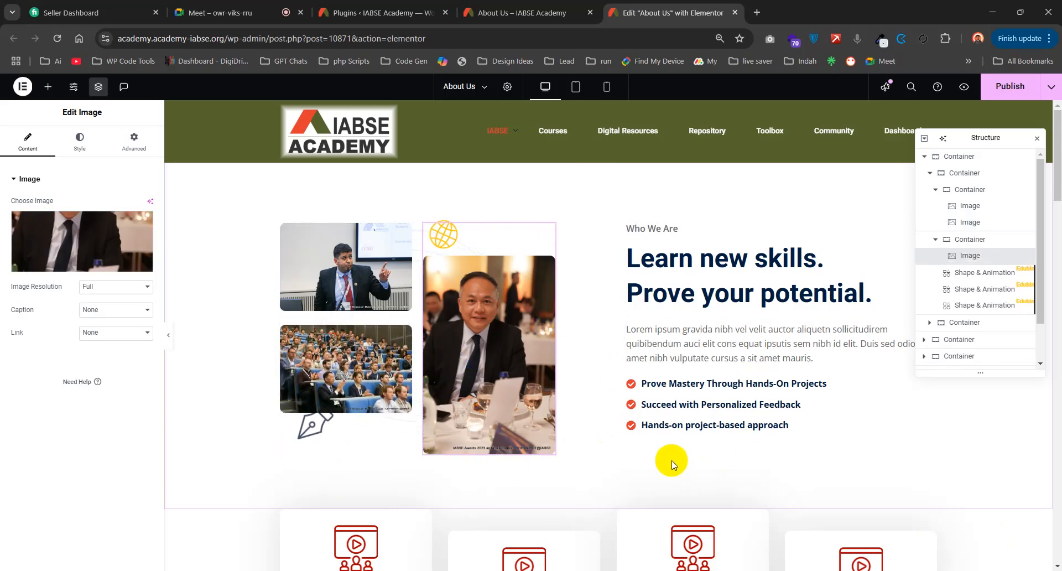
{"action": "left_click", "coordinate": [463, 346]}
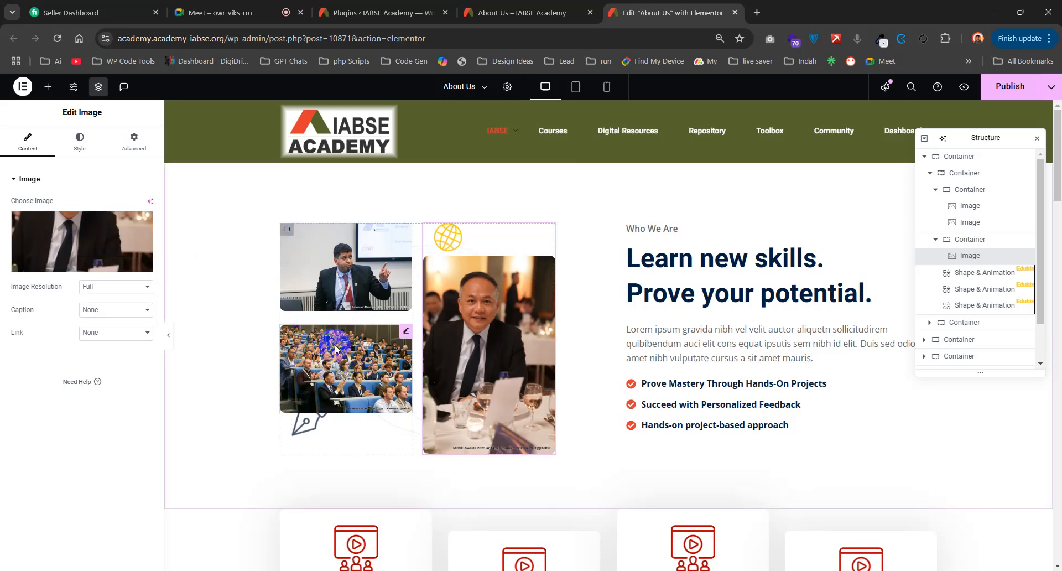
{"action": "left_click", "coordinate": [83, 243]}
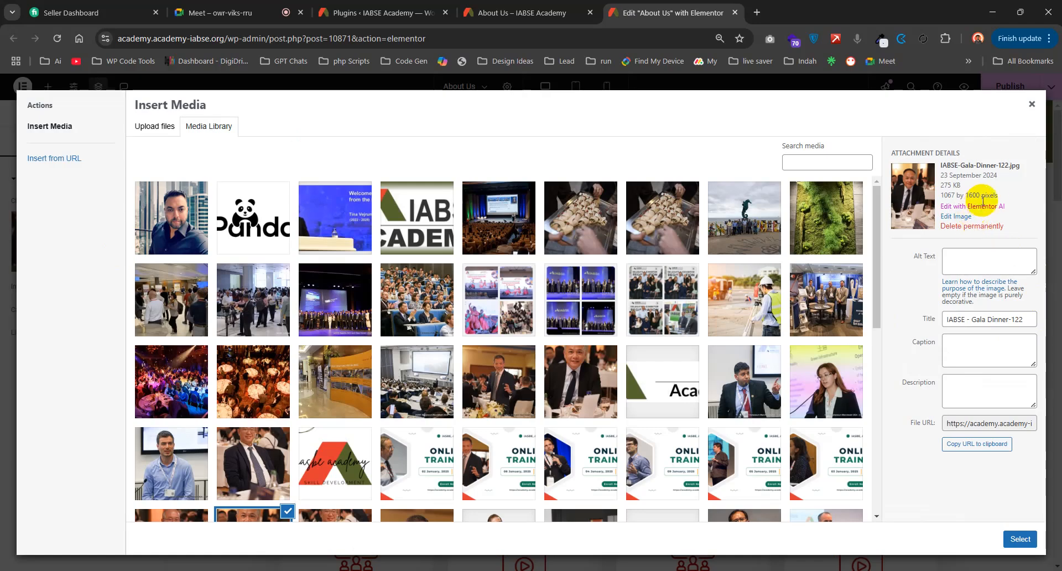
{"action": "left_click_drag", "start_coordinate": [998, 195], "coordinate": [940, 186]}
{"action": "left_click", "coordinate": [994, 197]}
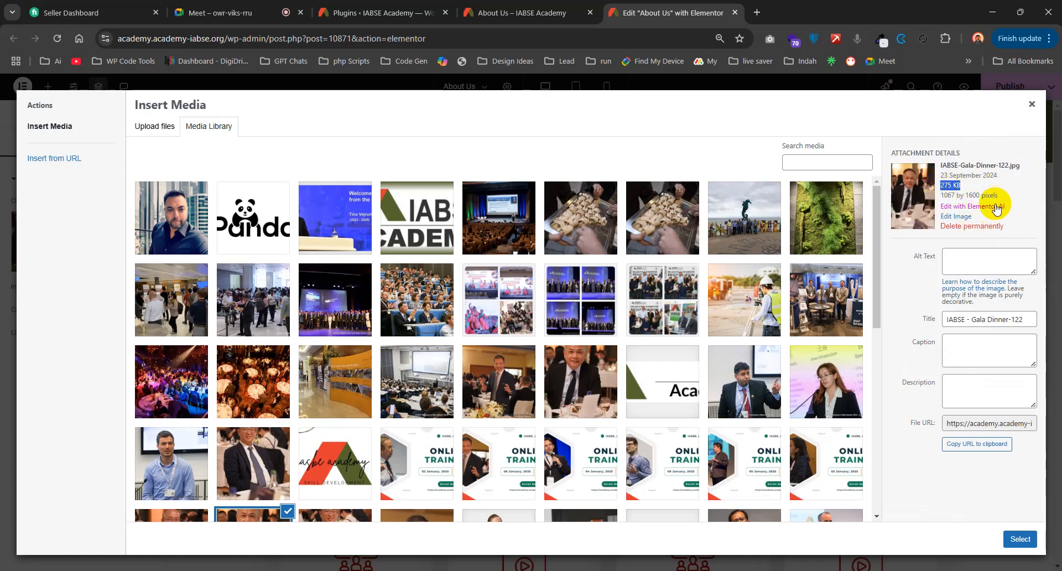
{"action": "left_click_drag", "start_coordinate": [996, 200], "coordinate": [940, 200]}
{"action": "left_click", "coordinate": [992, 192]}
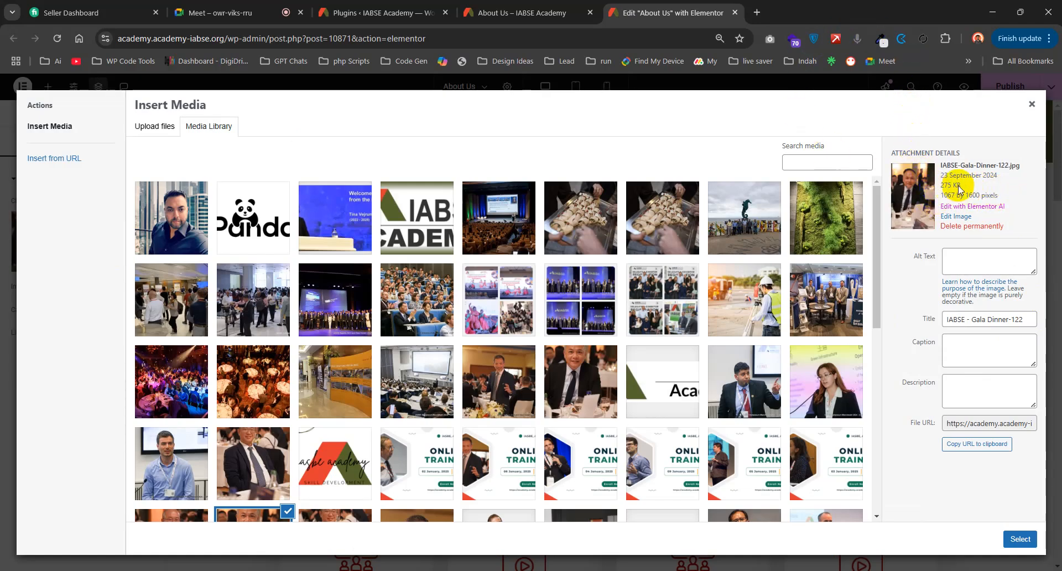
- Review the width, height and file size of IABSE-Gala-Dinner-122.jpg and keep it as the tall collage image
{"action": "left_click_drag", "start_coordinate": [936, 177], "coordinate": [939, 189]}
{"action": "left_click", "coordinate": [1003, 182]}
{"action": "left_click_drag", "start_coordinate": [1006, 198], "coordinate": [955, 198]}
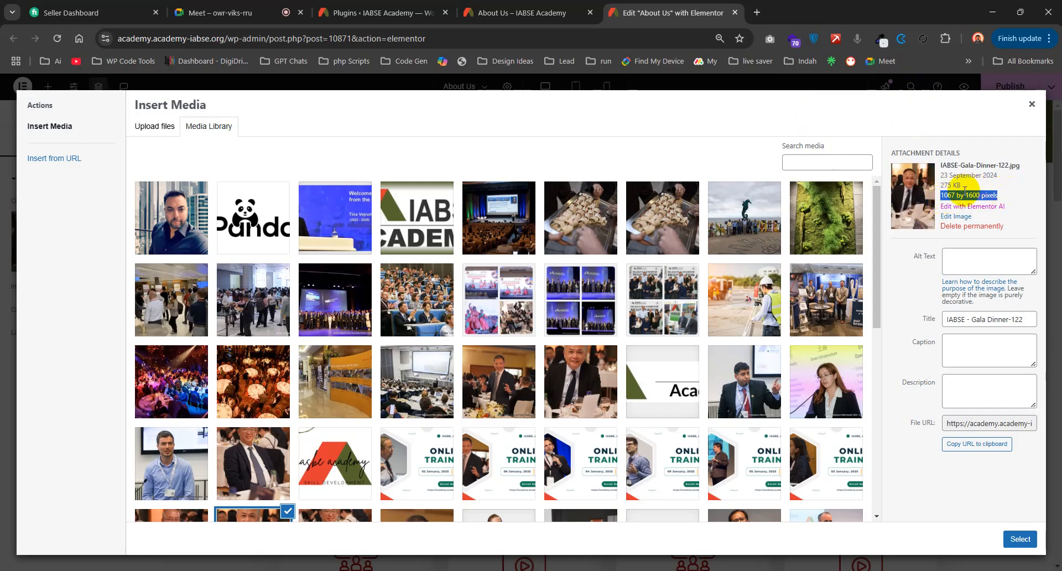
{"action": "left_click_drag", "start_coordinate": [935, 200], "coordinate": [961, 198]}
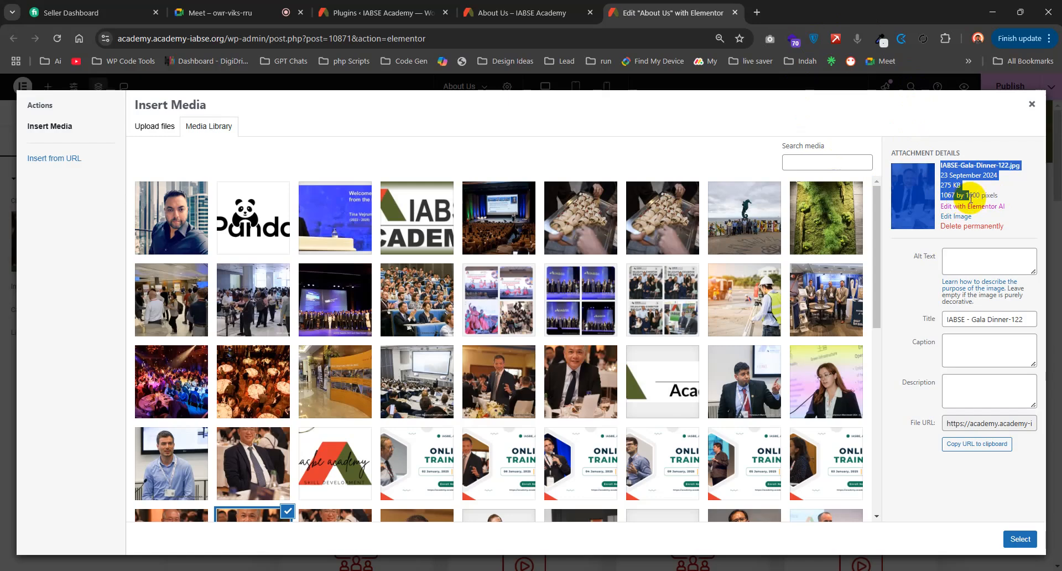
{"action": "left_click", "coordinate": [948, 197]}
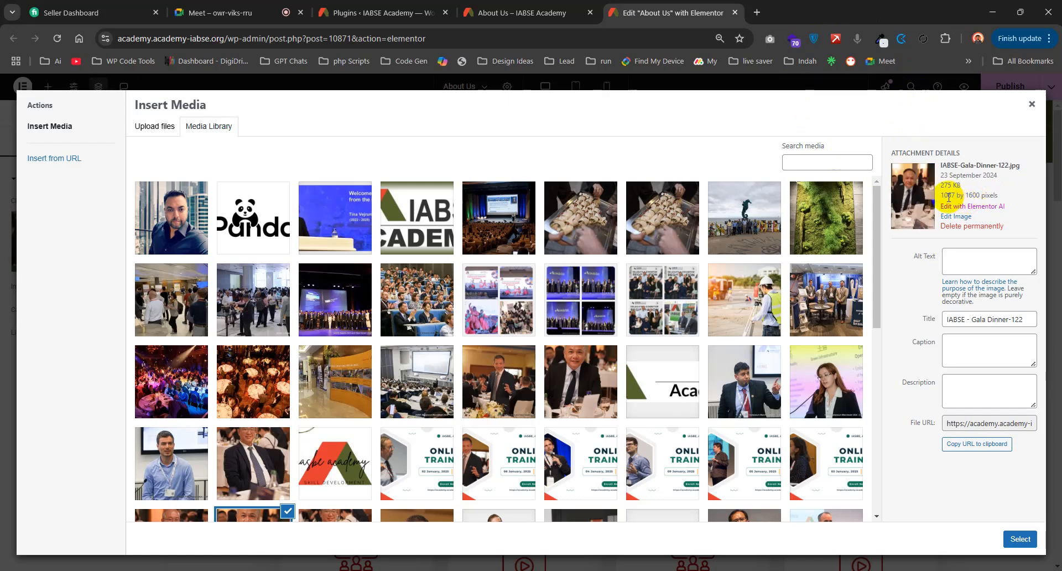
{"action": "left_click_drag", "start_coordinate": [962, 197], "coordinate": [941, 190]}
{"action": "left_click", "coordinate": [977, 192]}
{"action": "left_click", "coordinate": [985, 198]}
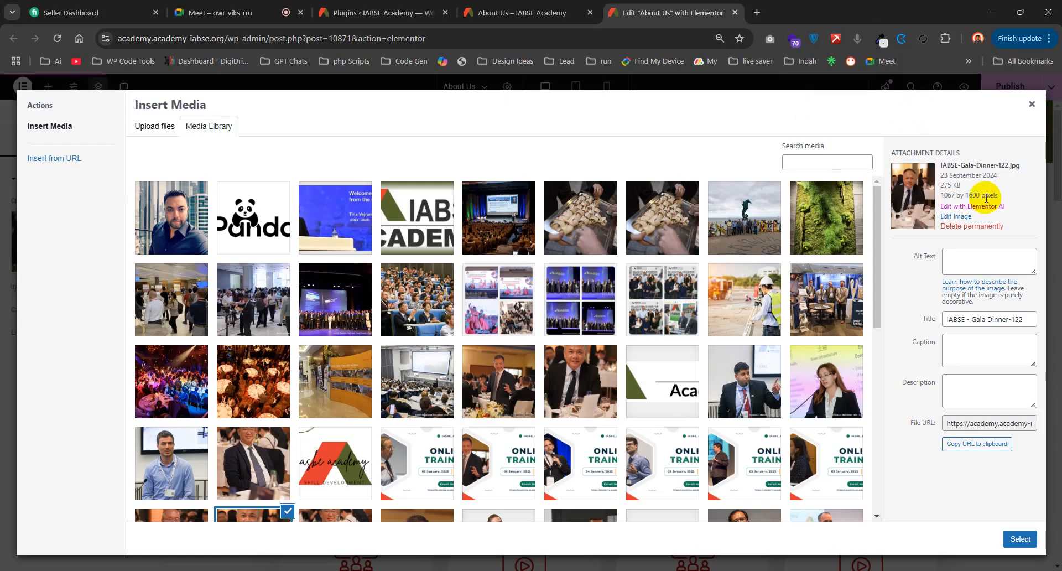
{"action": "triple_click", "coordinate": [942, 186]}
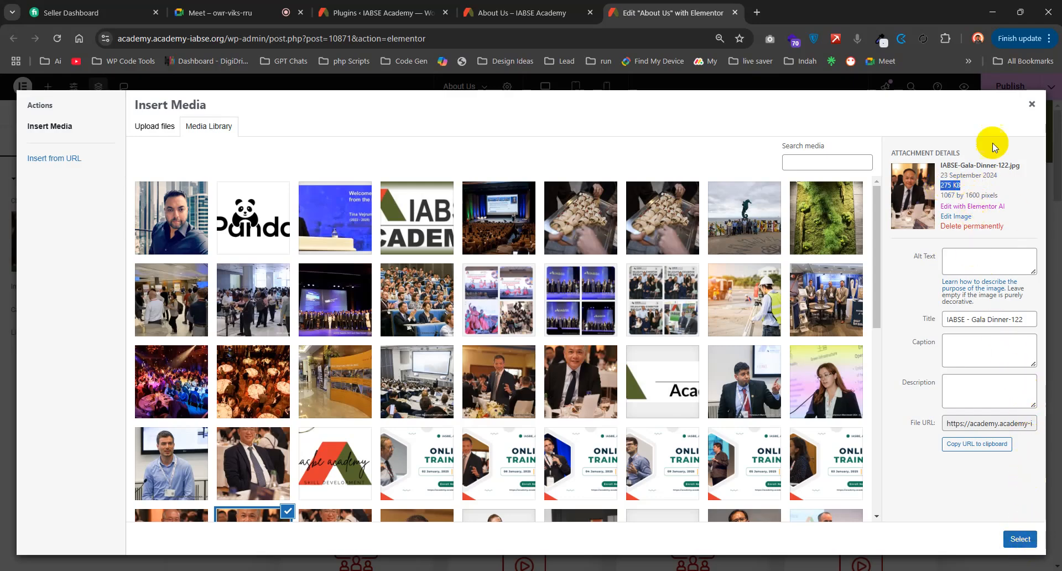
{"action": "left_click", "coordinate": [984, 169]}
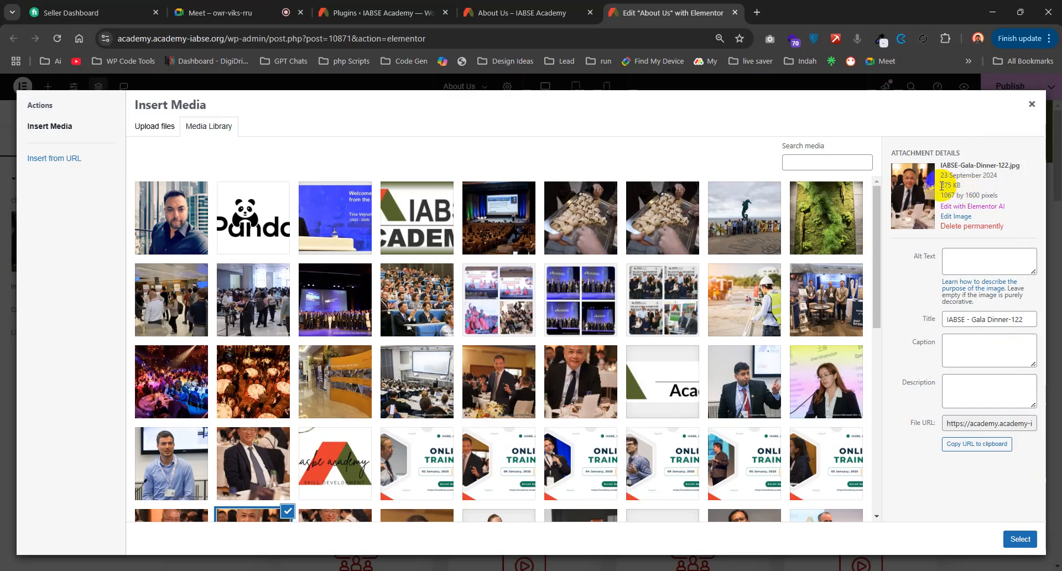
{"action": "left_click", "coordinate": [1019, 537]}
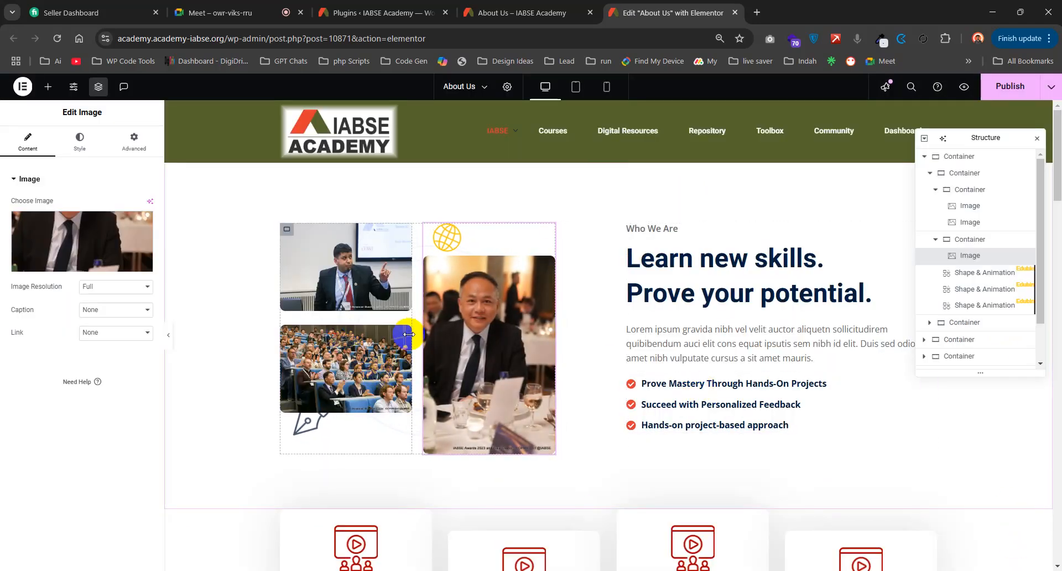
- Examine the custom title's subtitle and first title part, trying an extra space before the period in "Learn new skills."
{"action": "left_click", "coordinate": [653, 248]}
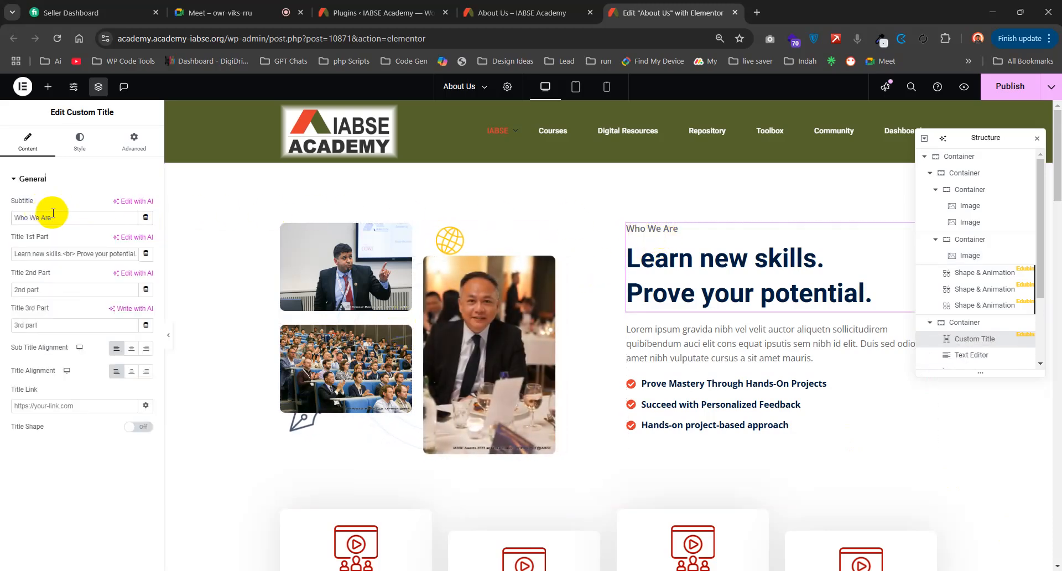
{"action": "left_click_drag", "start_coordinate": [90, 217], "coordinate": [22, 217]}
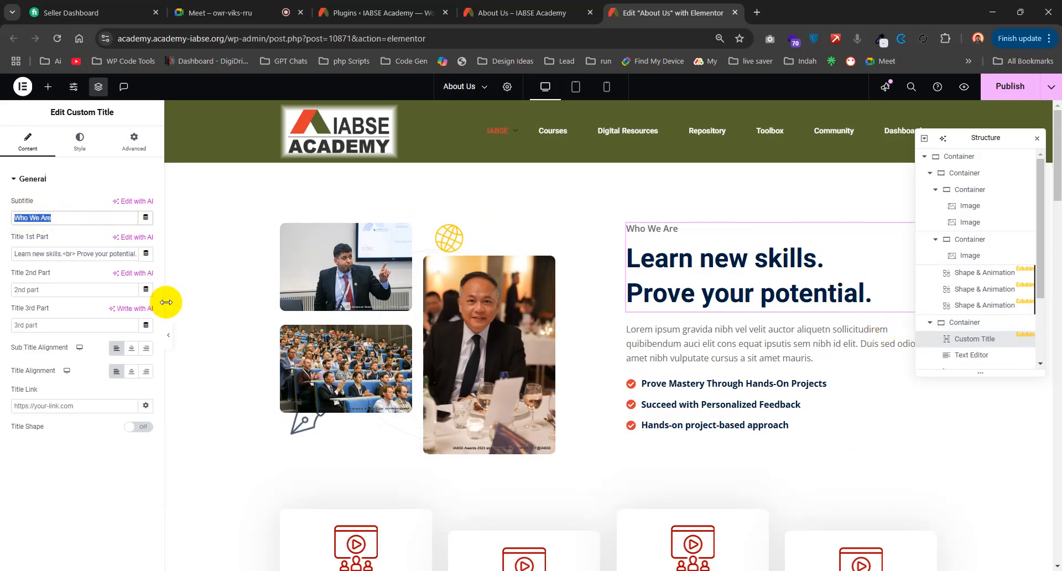
{"action": "left_click", "coordinate": [47, 254]}
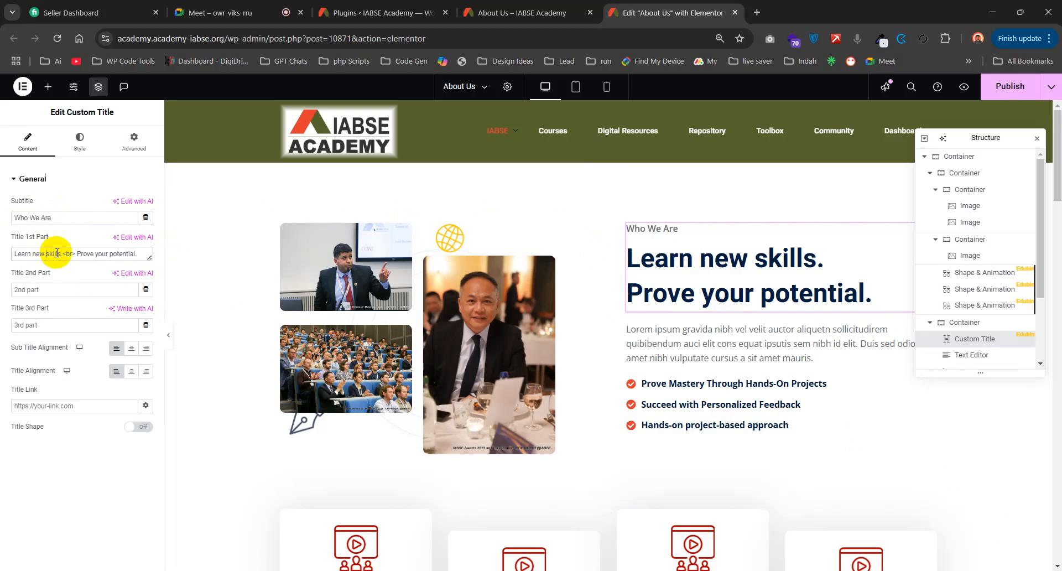
{"action": "left_click_drag", "start_coordinate": [62, 255], "coordinate": [1, 257]}
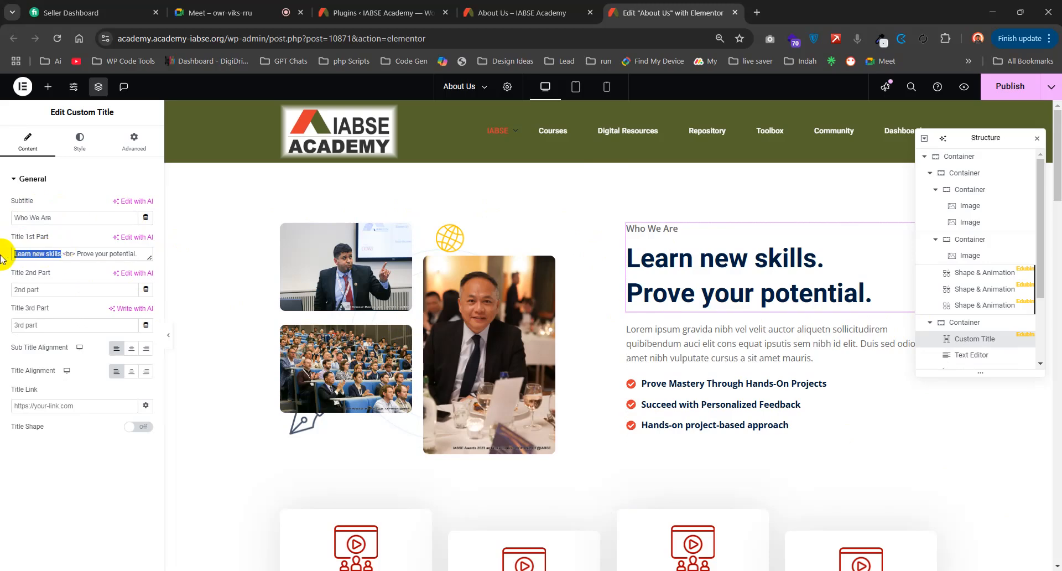
{"action": "left_click", "coordinate": [63, 253]}
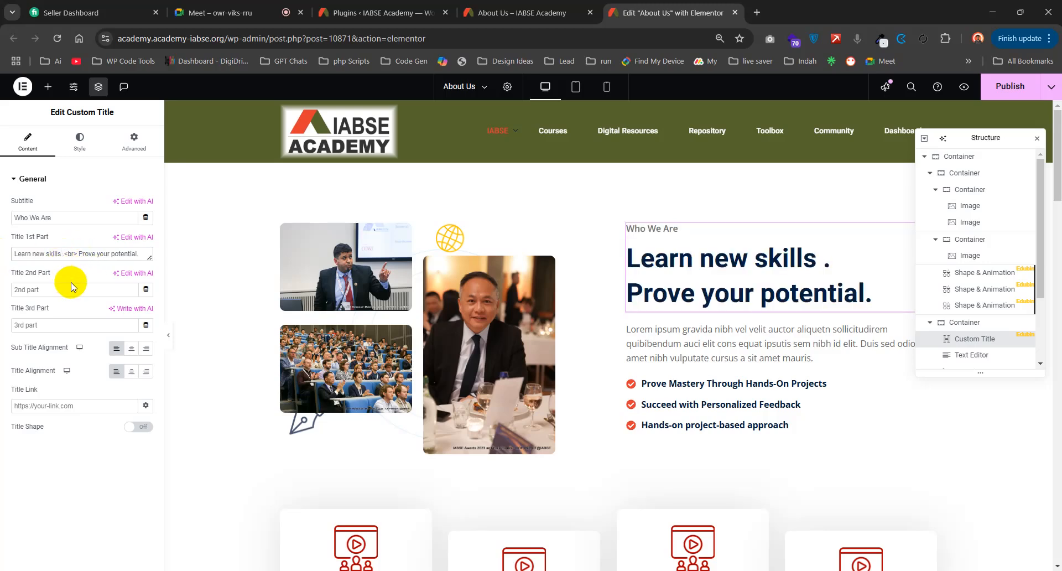
{"action": "key", "text": "Delete"}
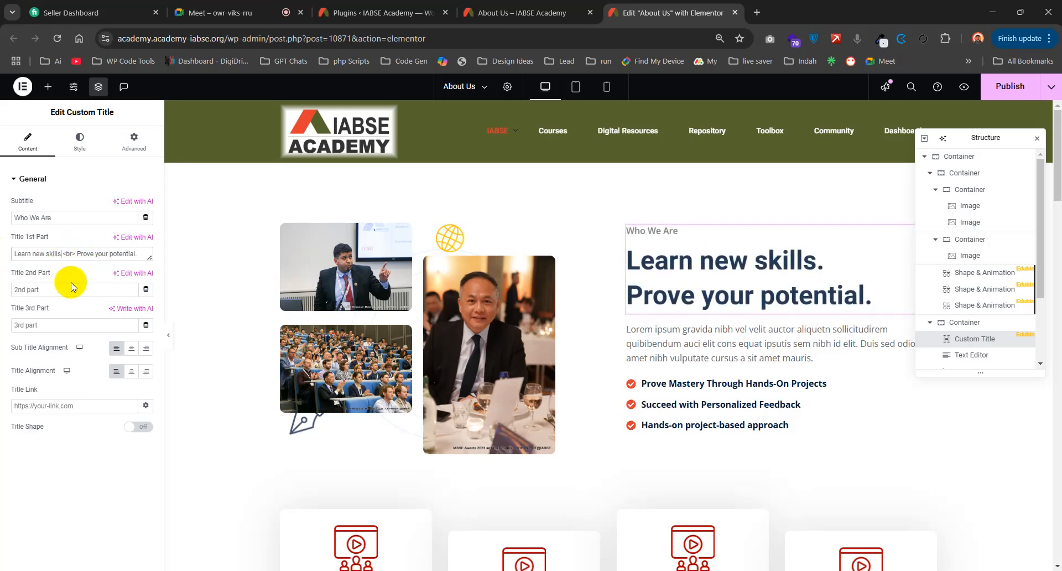
{"action": "left_click_drag", "start_coordinate": [79, 255], "coordinate": [144, 254]}
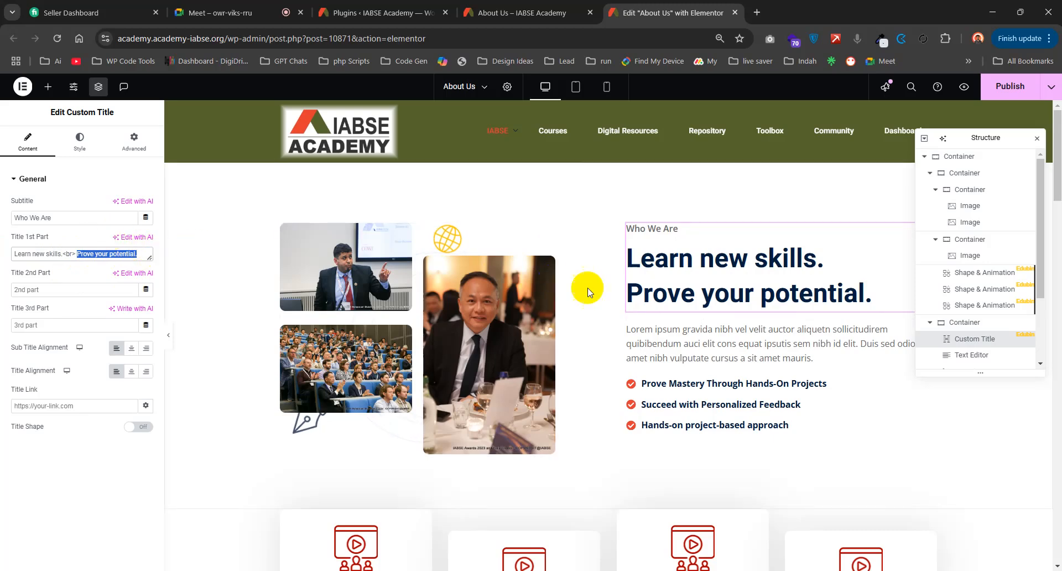
- Examine the editing options of the paragraph, heading and icon list, including the text of "Prove Mastery Through Hands-On Projects"
{"action": "left_click", "coordinate": [695, 336]}
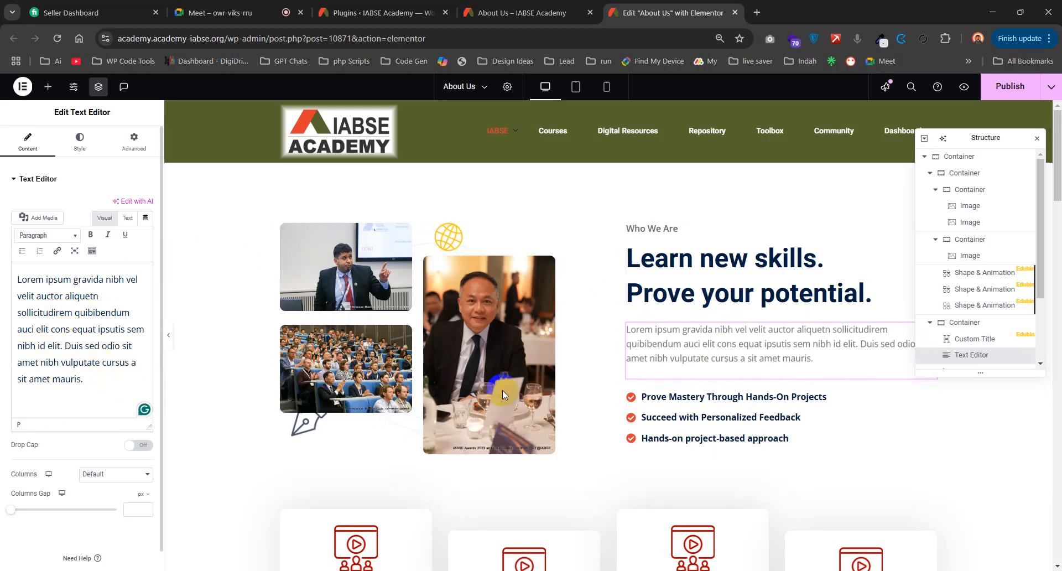
{"action": "left_click", "coordinate": [701, 399]}
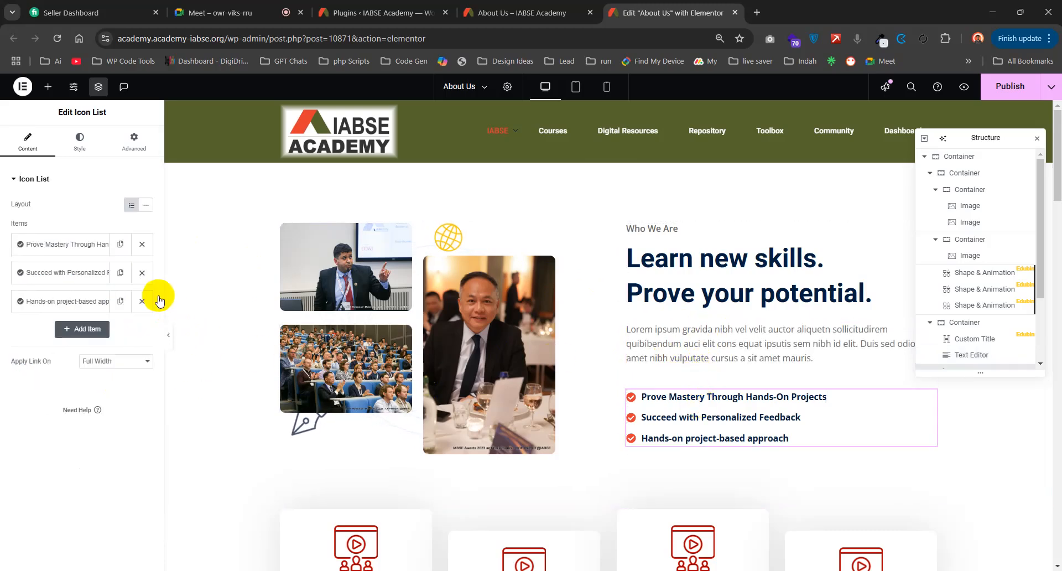
{"action": "left_click", "coordinate": [51, 249]}
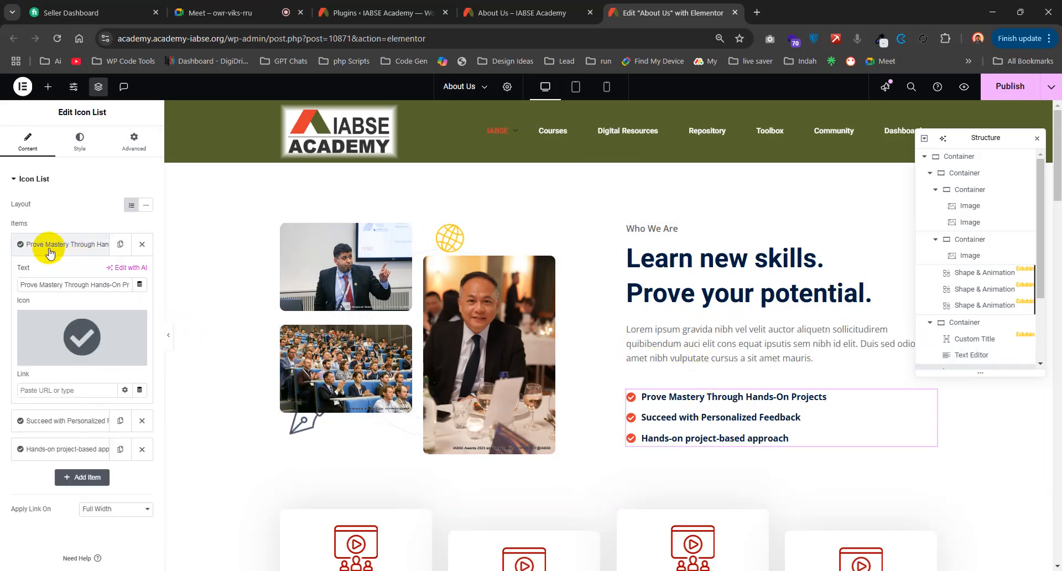
{"action": "left_click_drag", "start_coordinate": [25, 284], "coordinate": [127, 283]}
{"action": "left_click", "coordinate": [88, 284]}
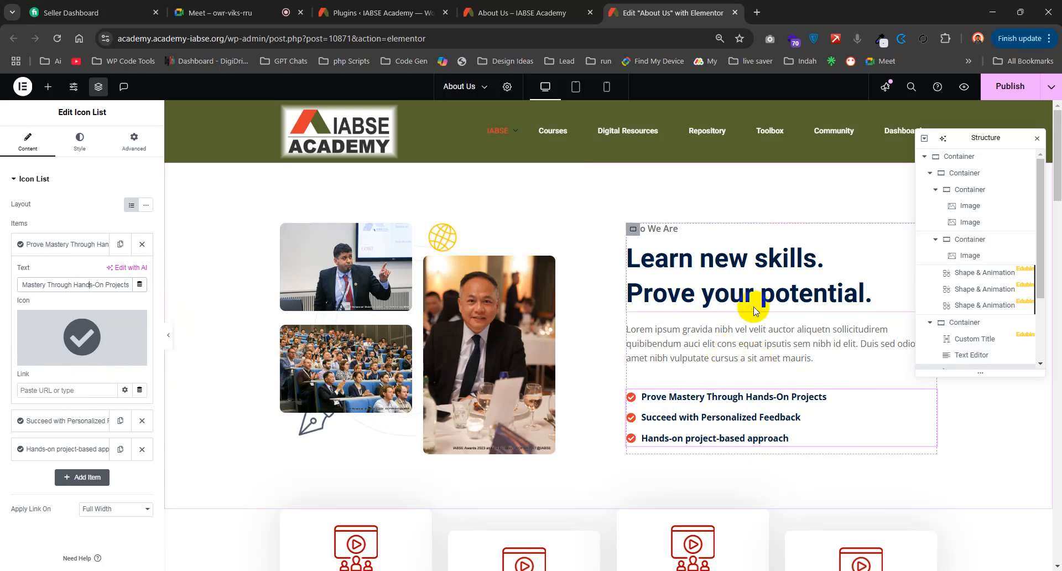
{"action": "left_click", "coordinate": [764, 337]}
{"action": "left_click", "coordinate": [759, 296]}
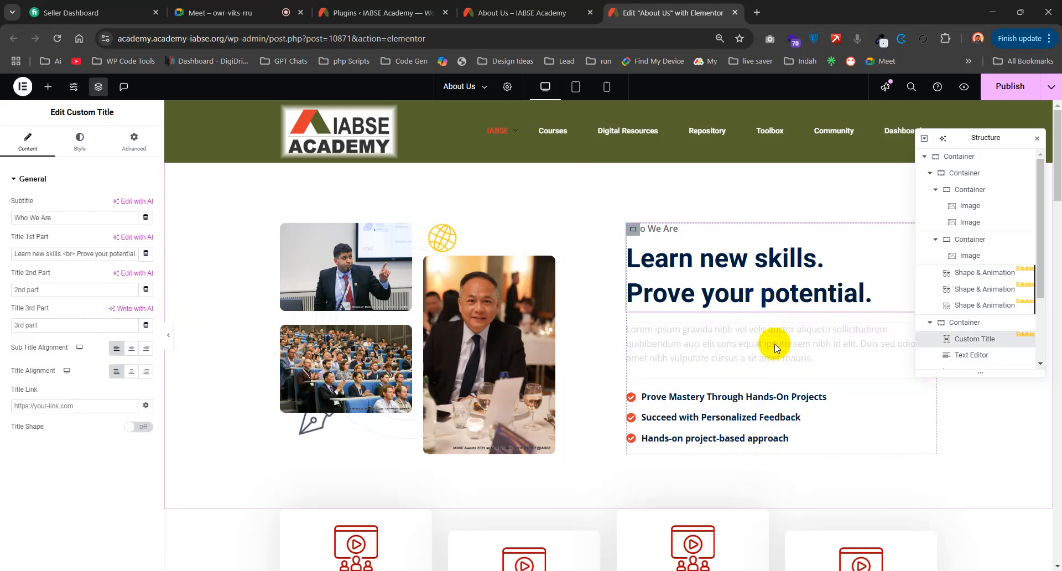
{"action": "left_click", "coordinate": [800, 420]}
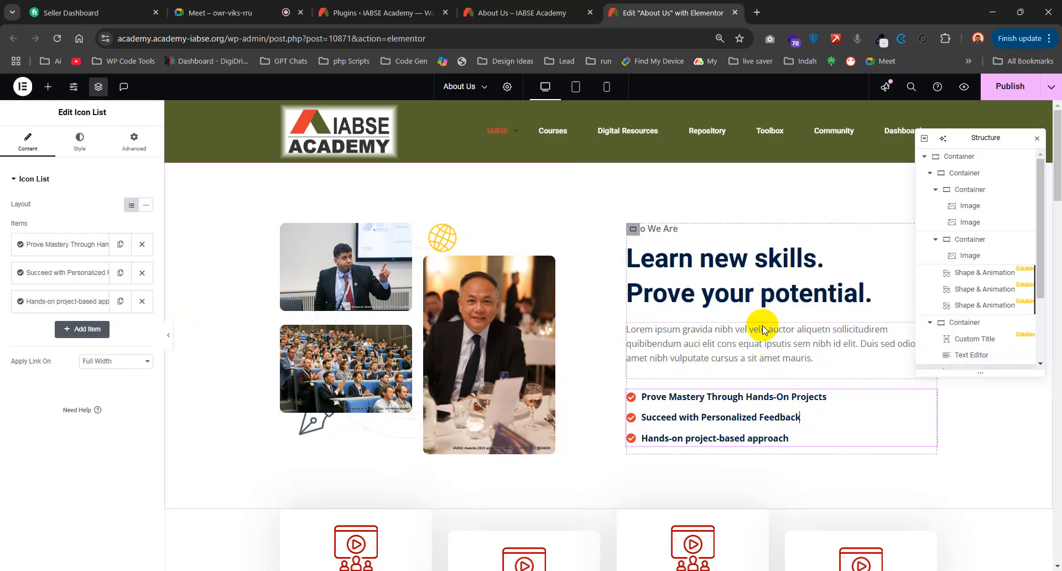
- Replace the three-item checklist below the paragraph with a new Icon List widget
{"action": "scroll", "coordinate": [679, 299], "scroll_direction": "down", "scroll_amount": 2}
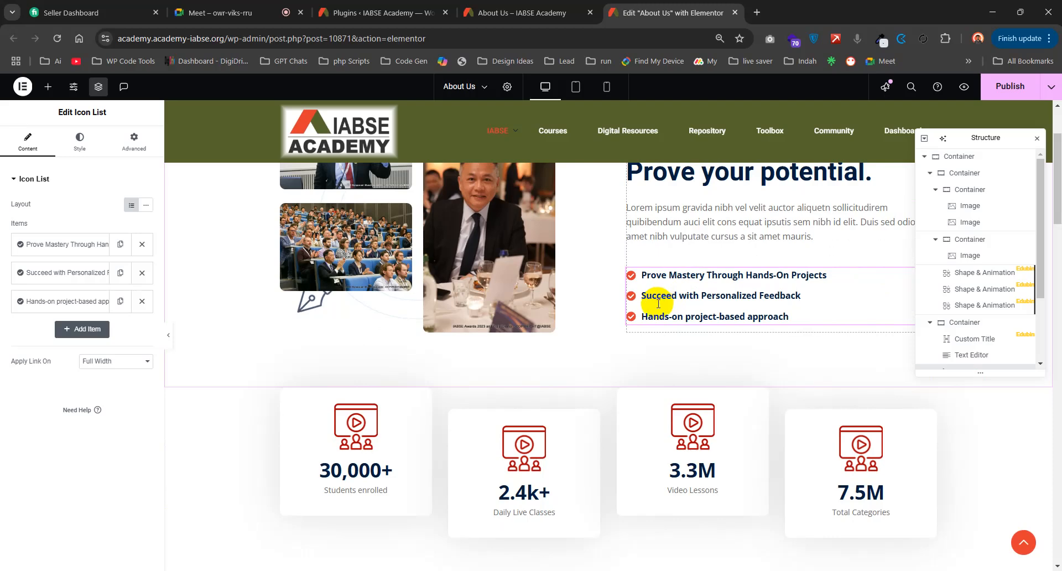
{"action": "right_click", "coordinate": [729, 297]}
{"action": "left_click", "coordinate": [783, 543]}
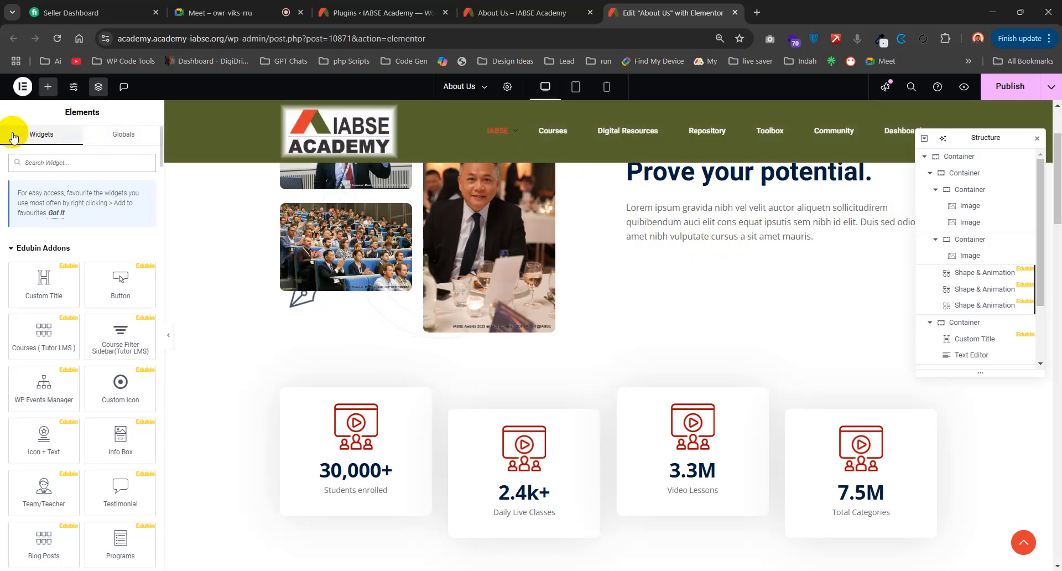
{"action": "left_click", "coordinate": [74, 162]}
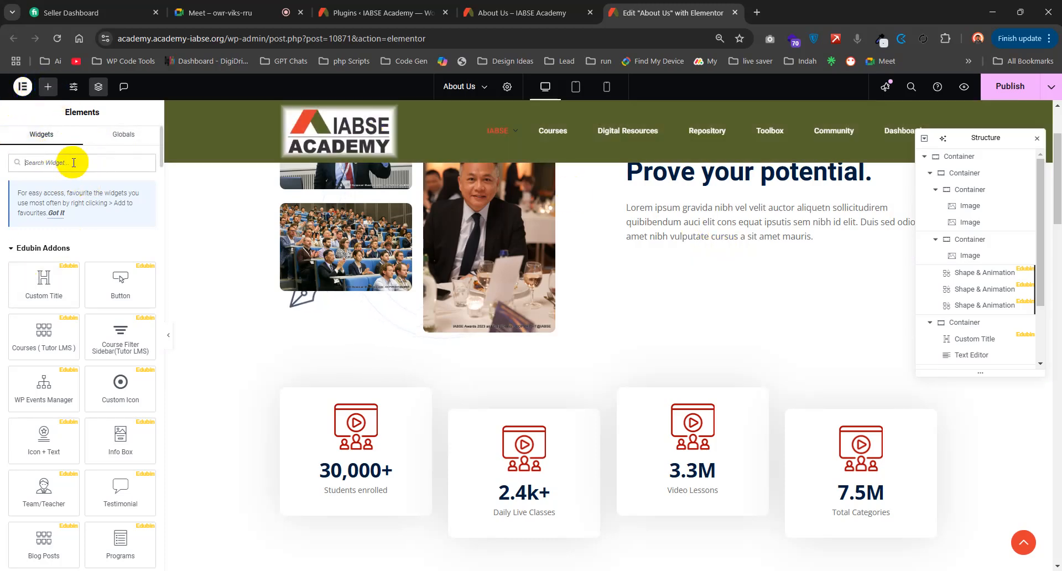
{"action": "type", "text": "ico"}
{"action": "left_click_drag", "start_coordinate": [43, 303], "coordinate": [708, 246]}
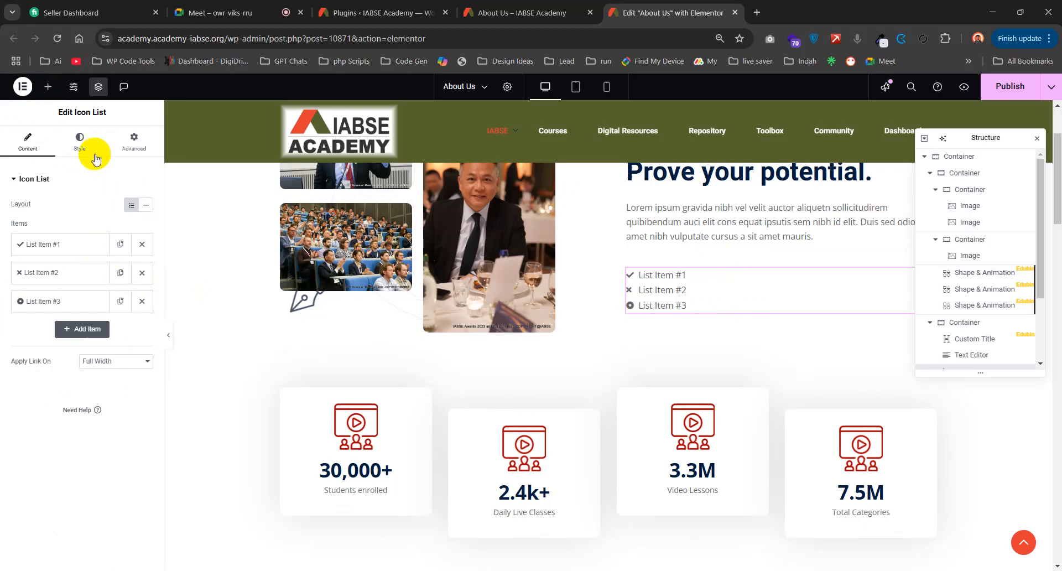
- Set the new list's icon colour to the red global colour
{"action": "left_click", "coordinate": [84, 143]}
{"action": "left_click", "coordinate": [89, 310]}
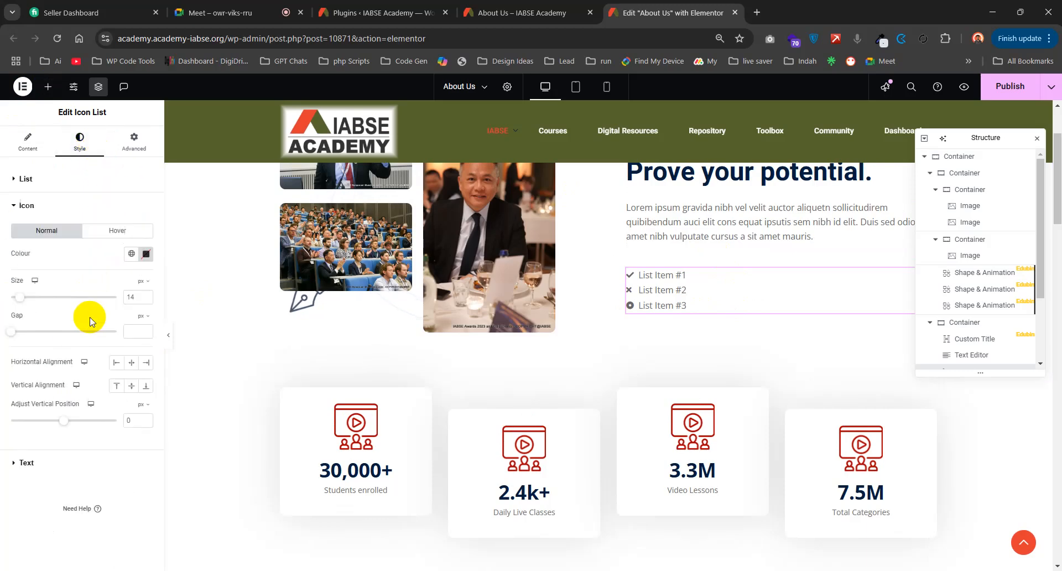
{"action": "left_click", "coordinate": [131, 254]}
{"action": "left_click", "coordinate": [51, 304]}
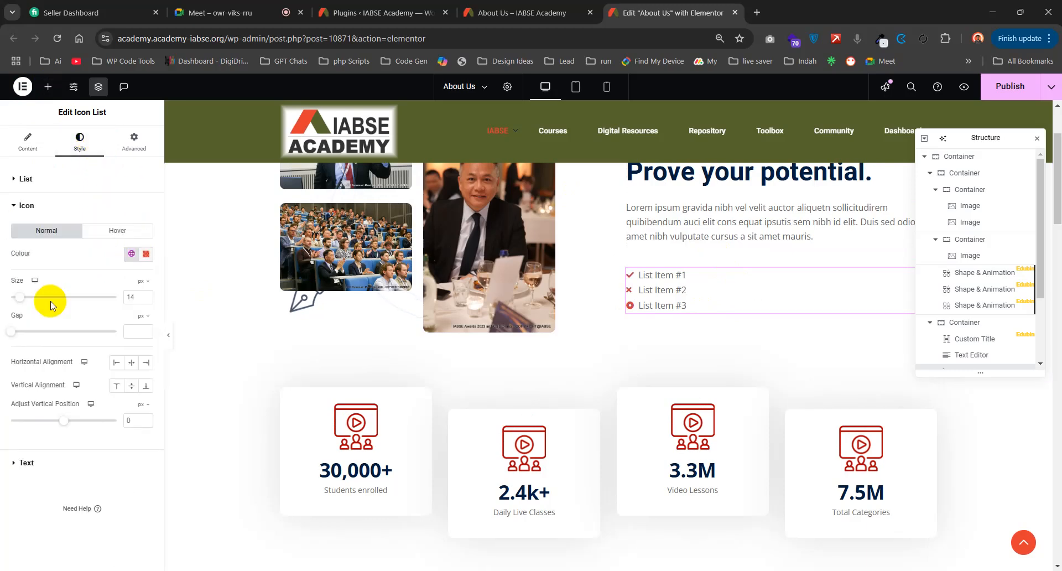
- Remove List Item #2 and List Item #3 from the new icon list and open List Item #1 for editing
{"action": "left_click", "coordinate": [29, 142]}
{"action": "left_click", "coordinate": [142, 272]}
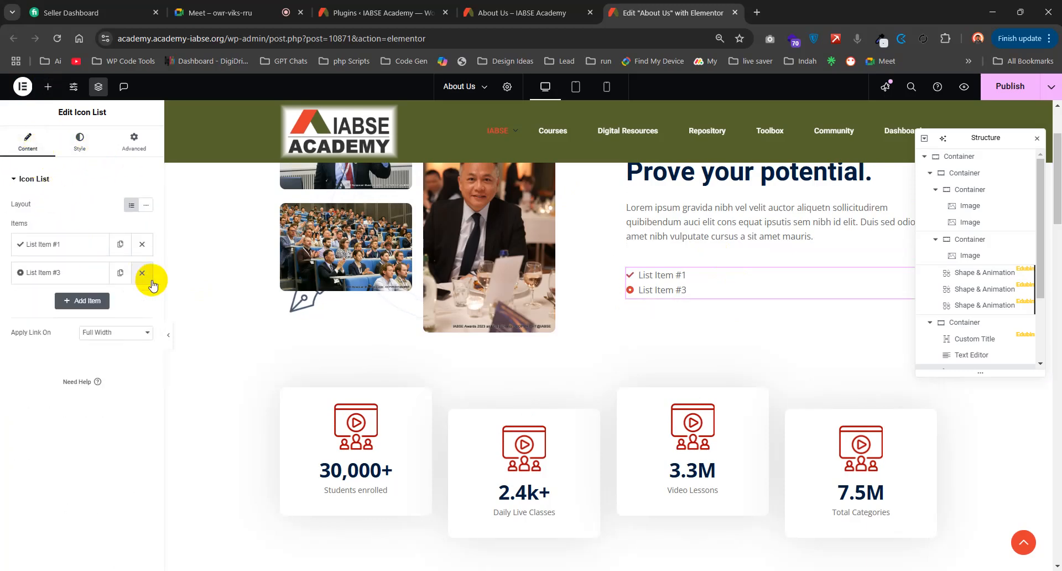
{"action": "left_click", "coordinate": [143, 273]}
{"action": "left_click", "coordinate": [59, 244]}
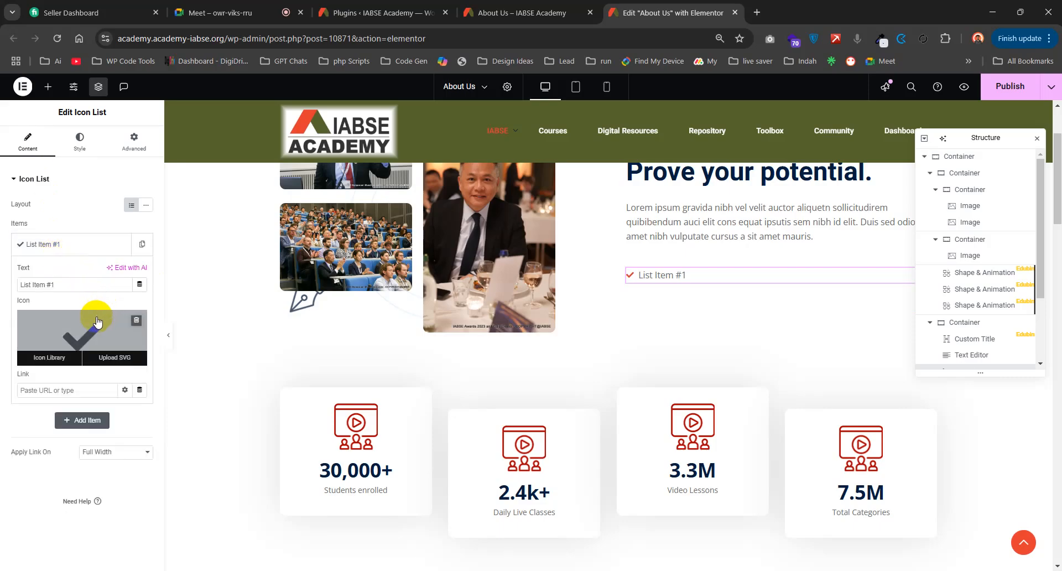
- Change the remaining list item's icon to the solid Circle and its text to "I want to put this text"
{"action": "left_click", "coordinate": [61, 359]}
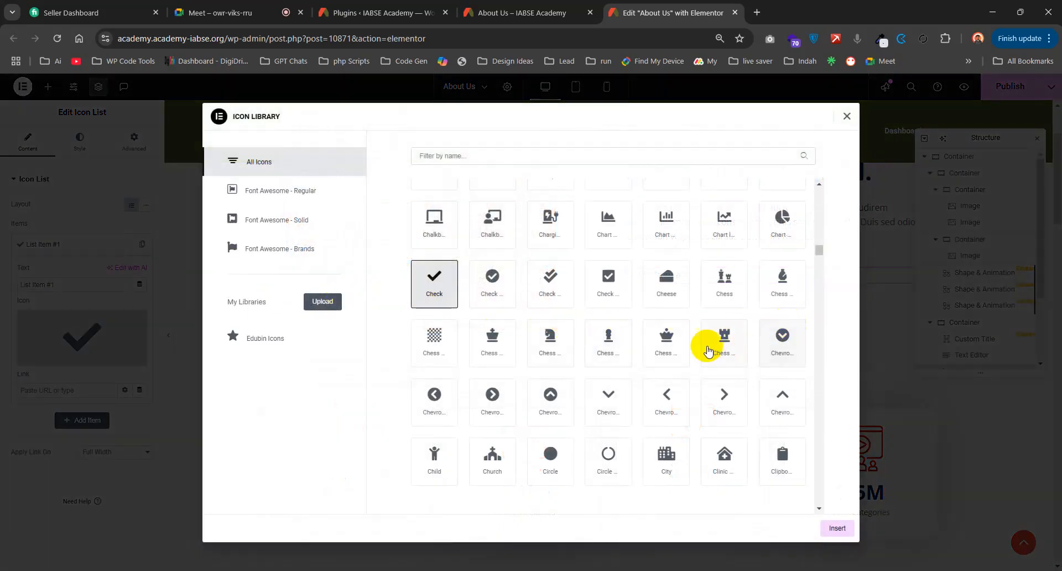
{"action": "scroll", "coordinate": [708, 346], "scroll_direction": "down", "scroll_amount": 2}
{"action": "left_click", "coordinate": [561, 341]}
{"action": "left_click", "coordinate": [834, 527]}
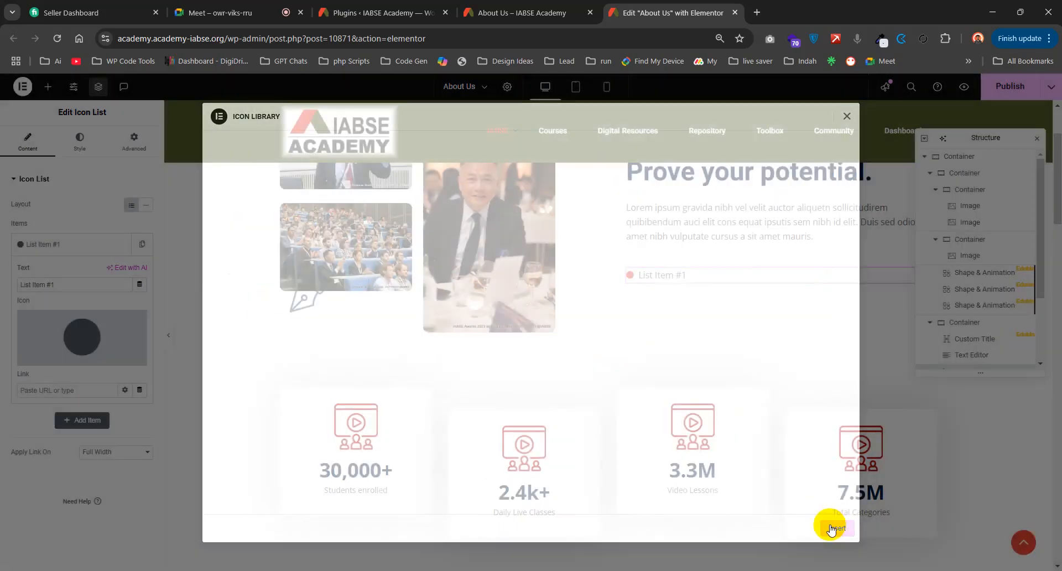
{"action": "left_click_drag", "start_coordinate": [78, 285], "coordinate": [0, 287]}
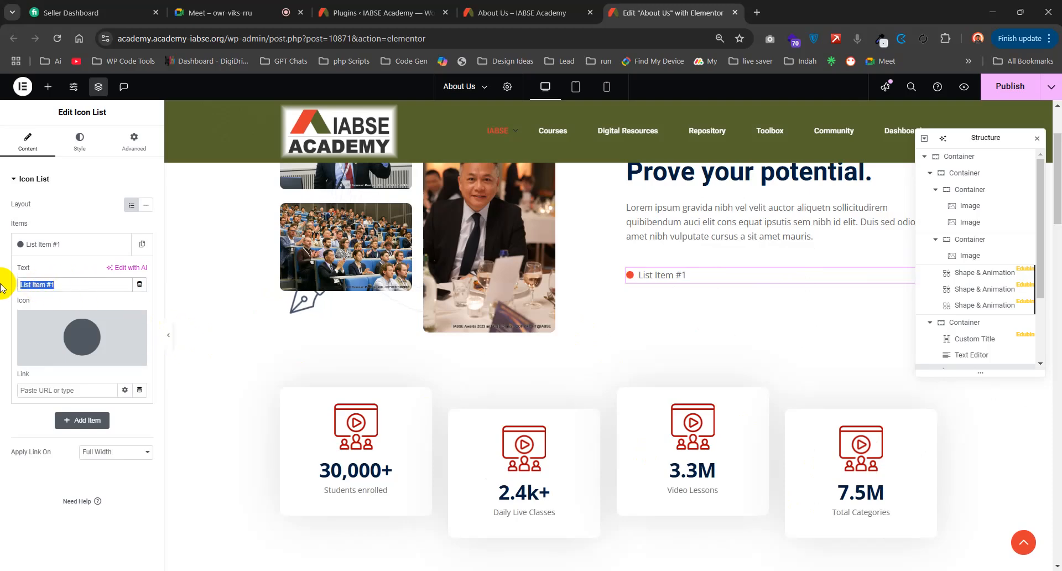
{"action": "type", "text": "I want to put this text"}
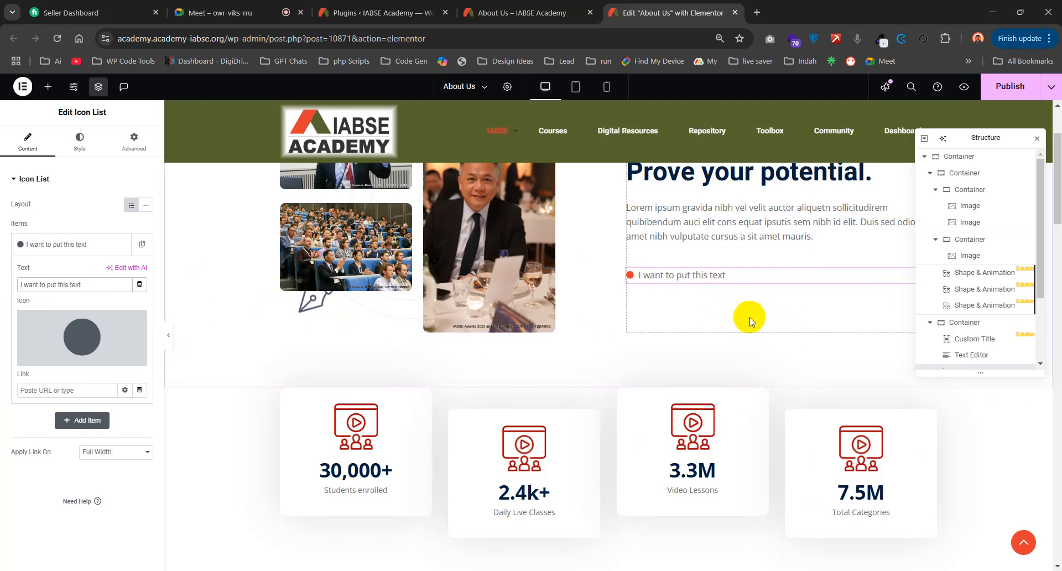
- Set the icon list's space between to 7 px and duplicate the item until the list has four entries
{"action": "left_click", "coordinate": [81, 147]}
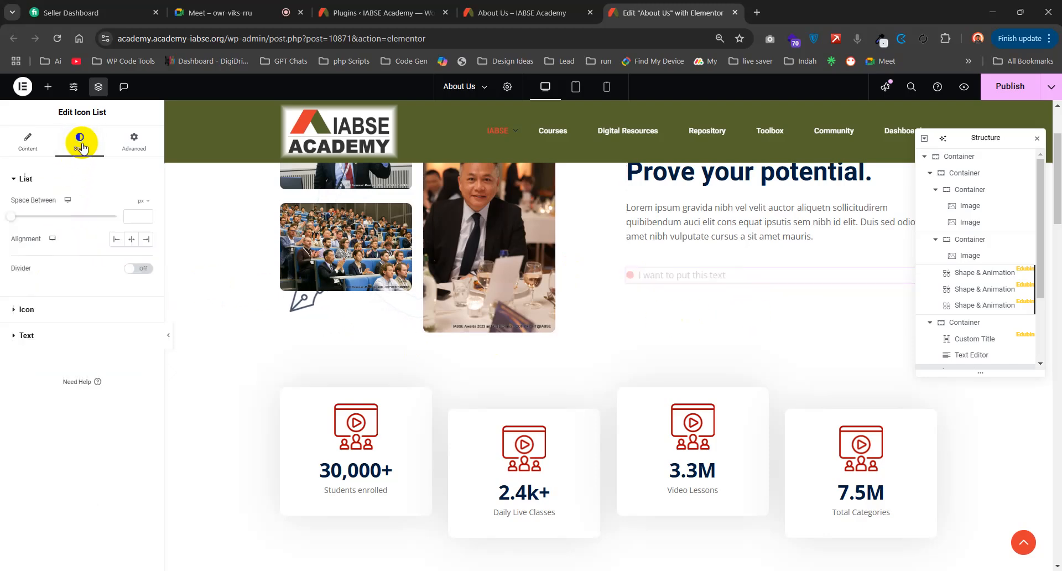
{"action": "left_click", "coordinate": [146, 214]}
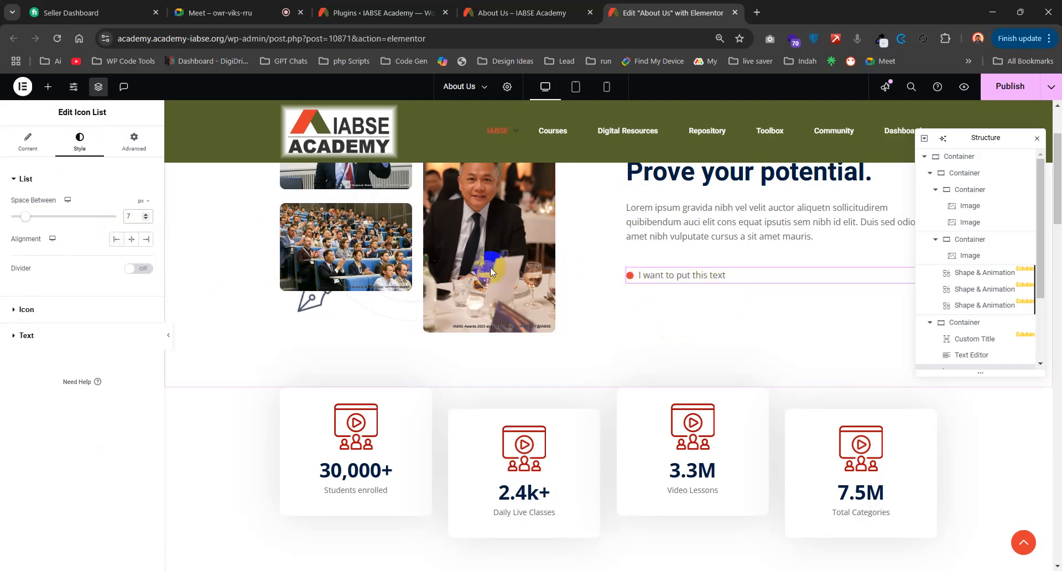
{"action": "left_click", "coordinate": [23, 143]}
{"action": "left_click", "coordinate": [120, 244]}
{"action": "left_click", "coordinate": [142, 273]}
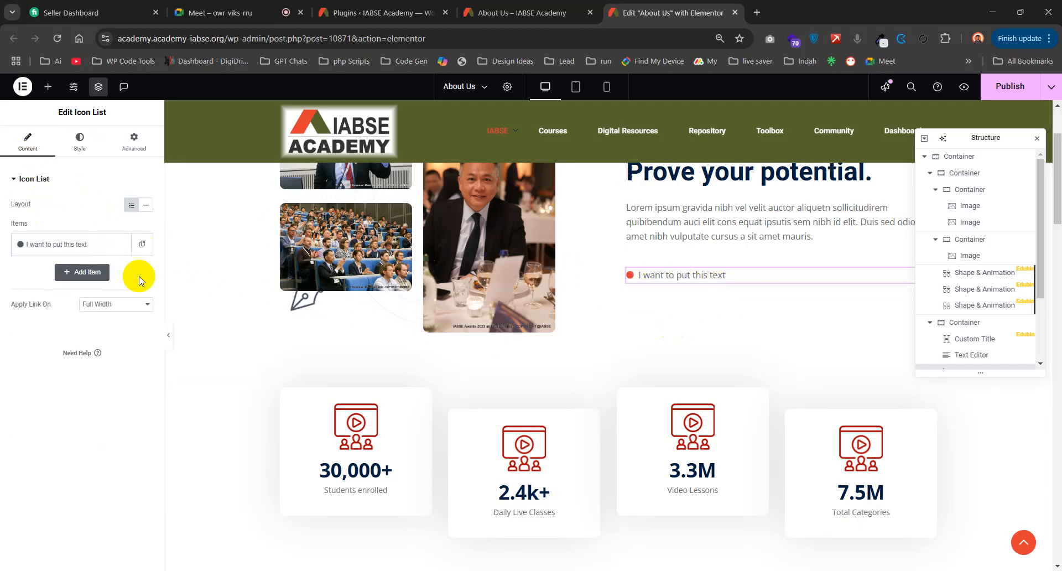
{"action": "left_click", "coordinate": [143, 245]}
{"action": "left_click", "coordinate": [141, 273]}
{"action": "left_click", "coordinate": [142, 243]}
{"action": "left_click", "coordinate": [120, 272]}
{"action": "left_click", "coordinate": [120, 272]}
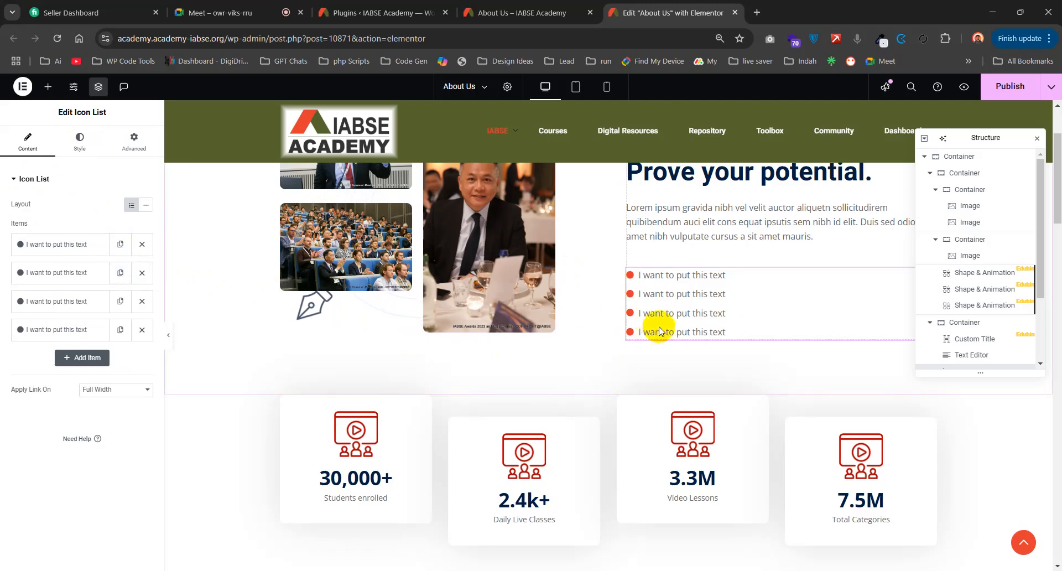
- Set the space between the list items to 9 px and try the divider, leaving it off
{"action": "left_click", "coordinate": [88, 142]}
{"action": "left_click", "coordinate": [146, 219]}
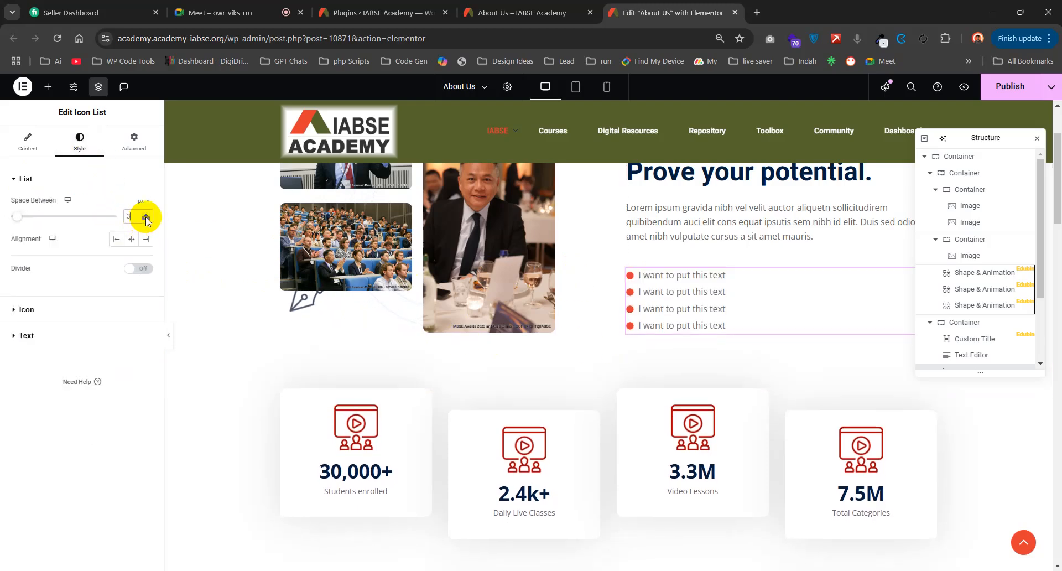
{"action": "left_click", "coordinate": [147, 213]}
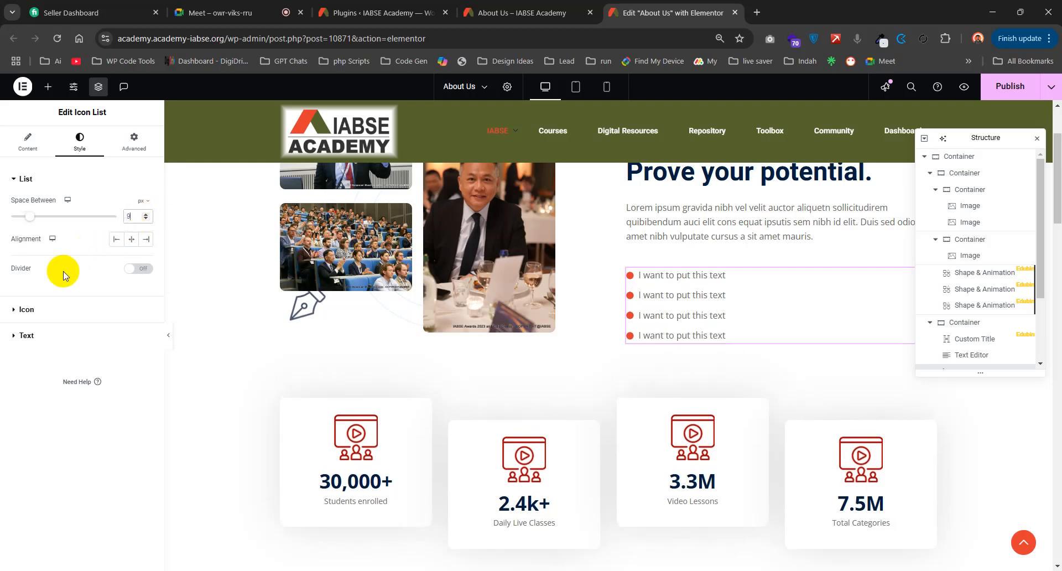
{"action": "left_click", "coordinate": [135, 269]}
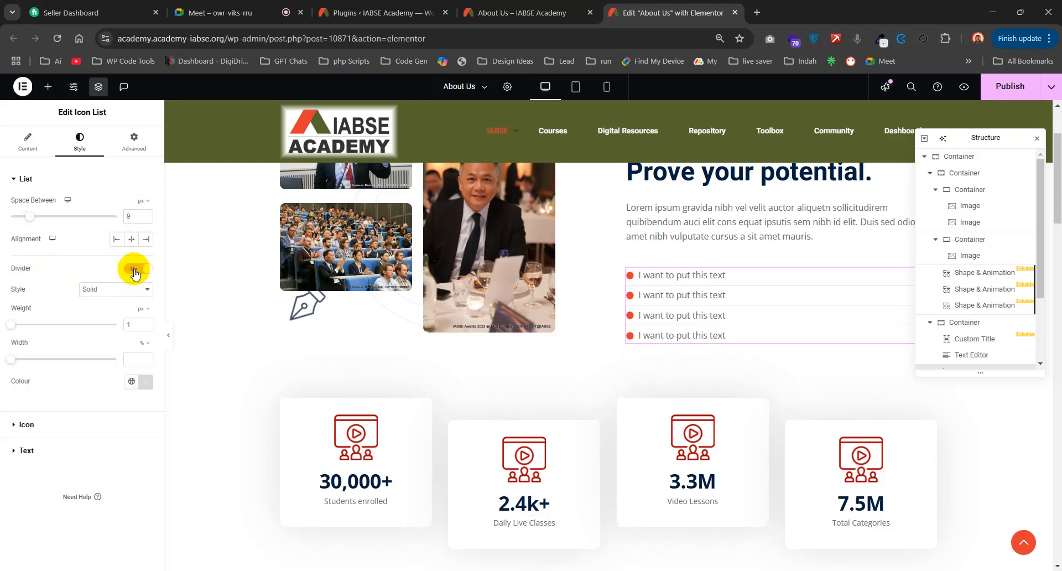
{"action": "left_click", "coordinate": [135, 269]}
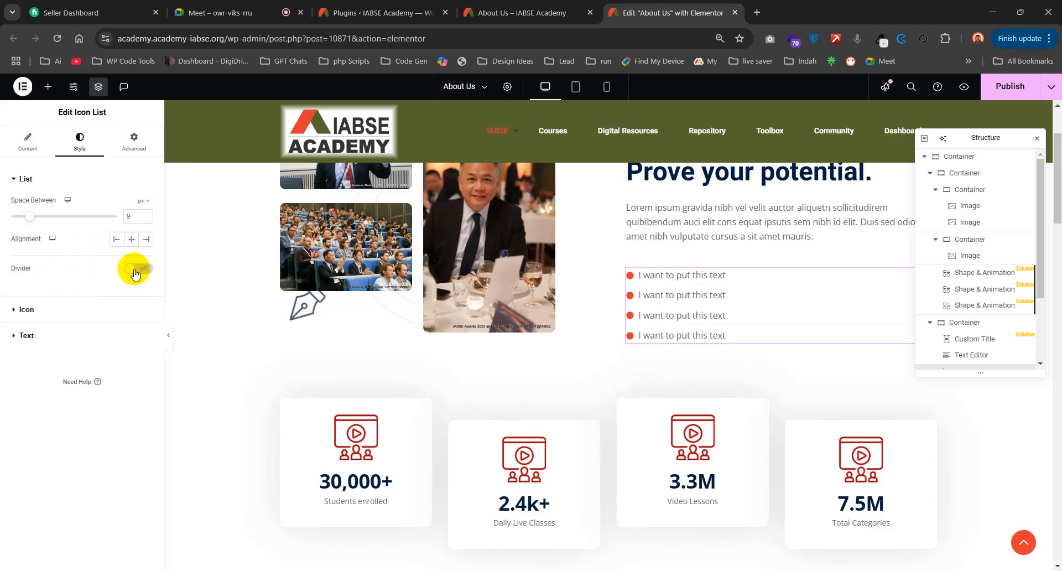
- Set the list icons' size to 18 px and their gap to 2 px
{"action": "left_click", "coordinate": [27, 309]}
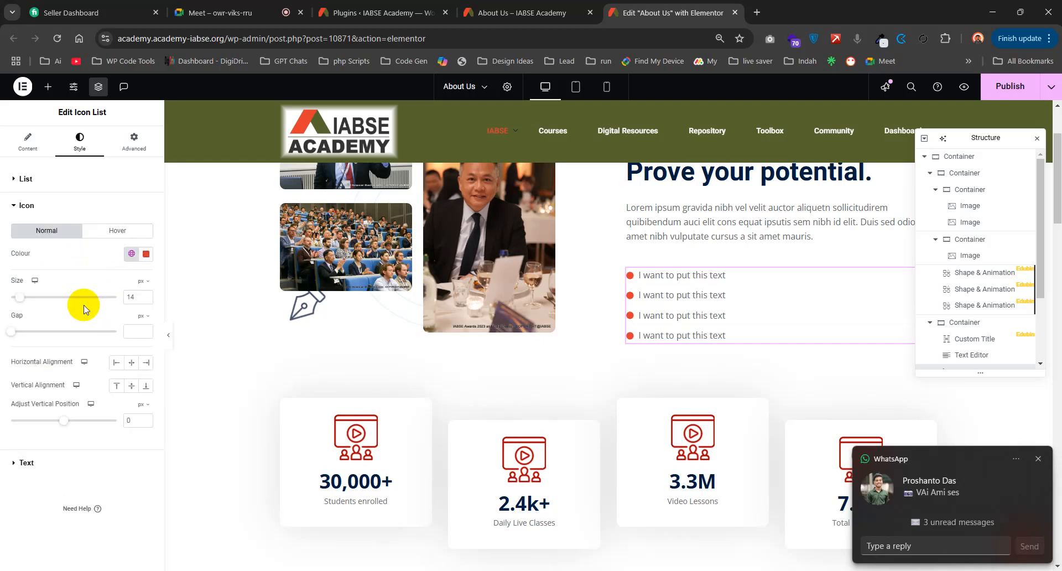
{"action": "left_click", "coordinate": [147, 296]}
{"action": "left_click", "coordinate": [146, 295]}
{"action": "left_click", "coordinate": [146, 295]}
{"action": "left_click", "coordinate": [146, 296]}
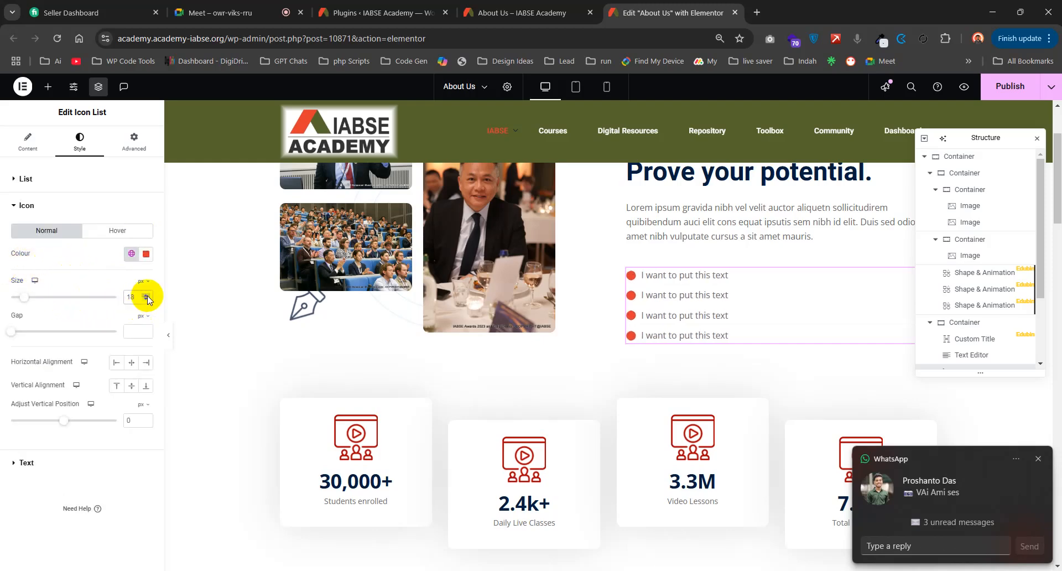
{"action": "left_click", "coordinate": [148, 295]}
{"action": "left_click", "coordinate": [147, 299]}
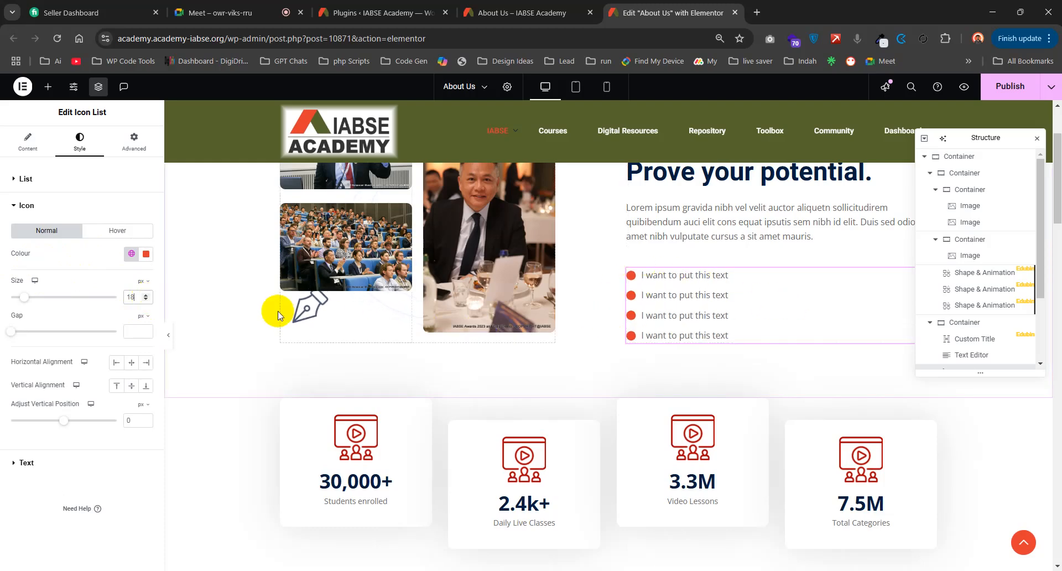
{"action": "left_click_drag", "start_coordinate": [10, 331], "coordinate": [15, 339]}
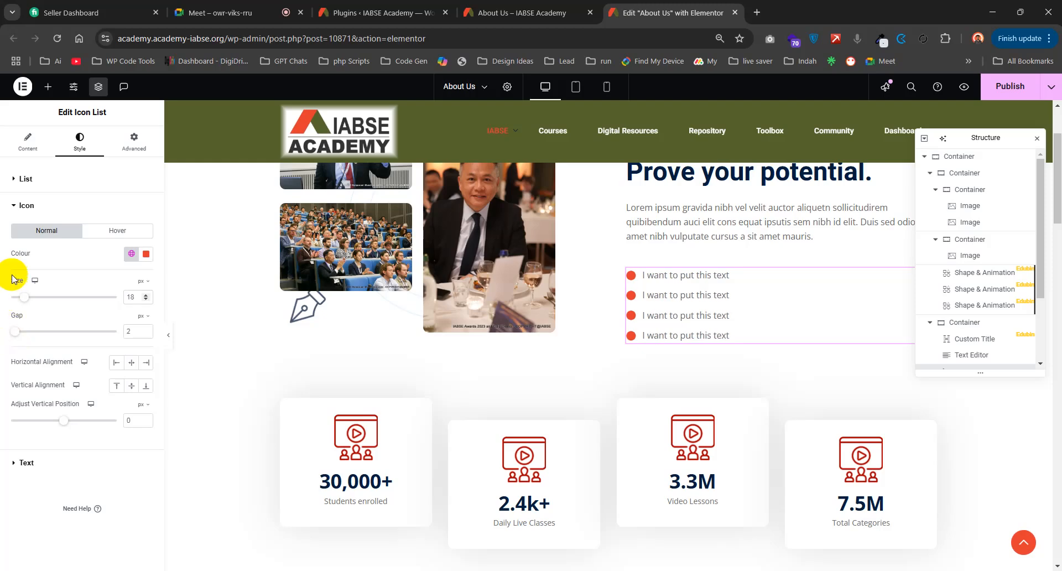
- Search the icon library for "check" and change the second list item's icon to the plain Check
{"action": "left_click", "coordinate": [31, 148]}
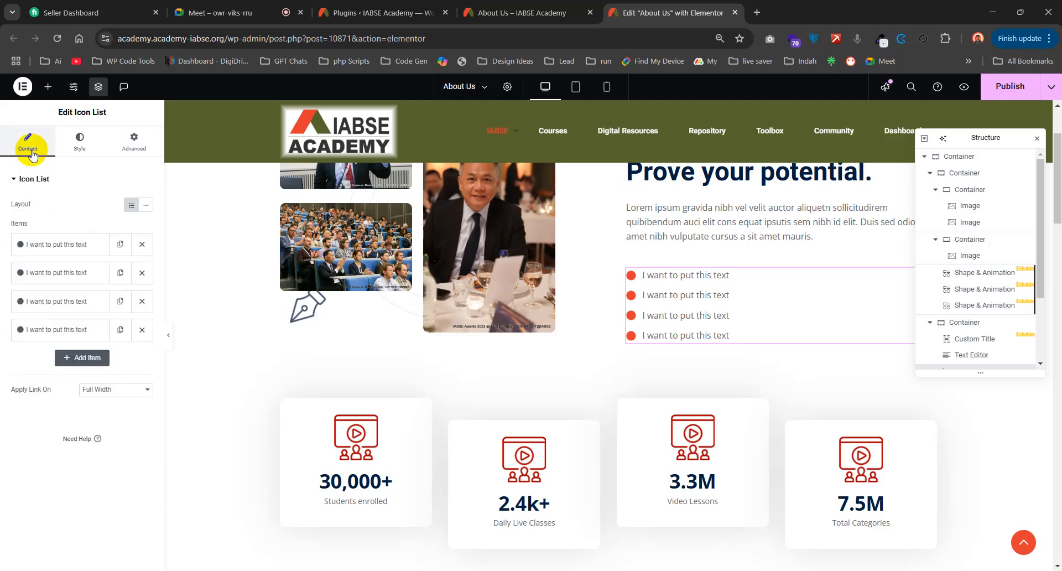
{"action": "left_click", "coordinate": [64, 245]}
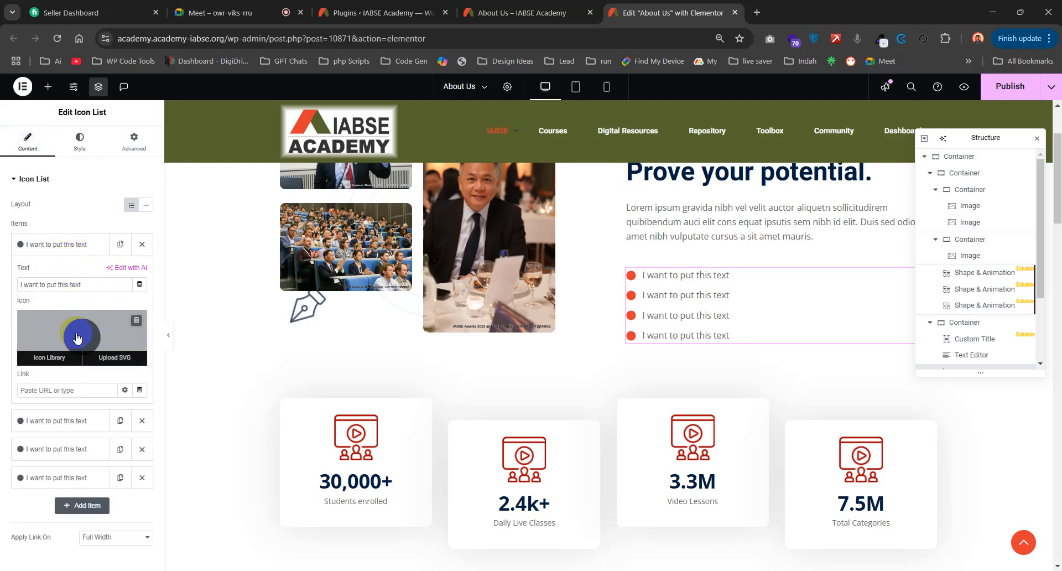
{"action": "left_click", "coordinate": [34, 244]}
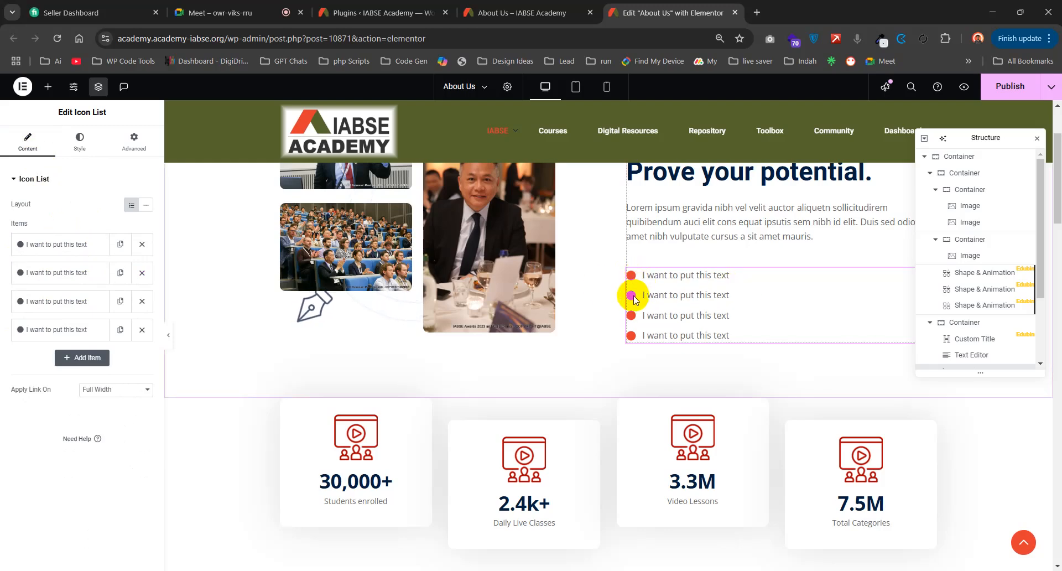
{"action": "left_click", "coordinate": [66, 272]}
{"action": "mouse_move", "coordinate": [100, 366]}
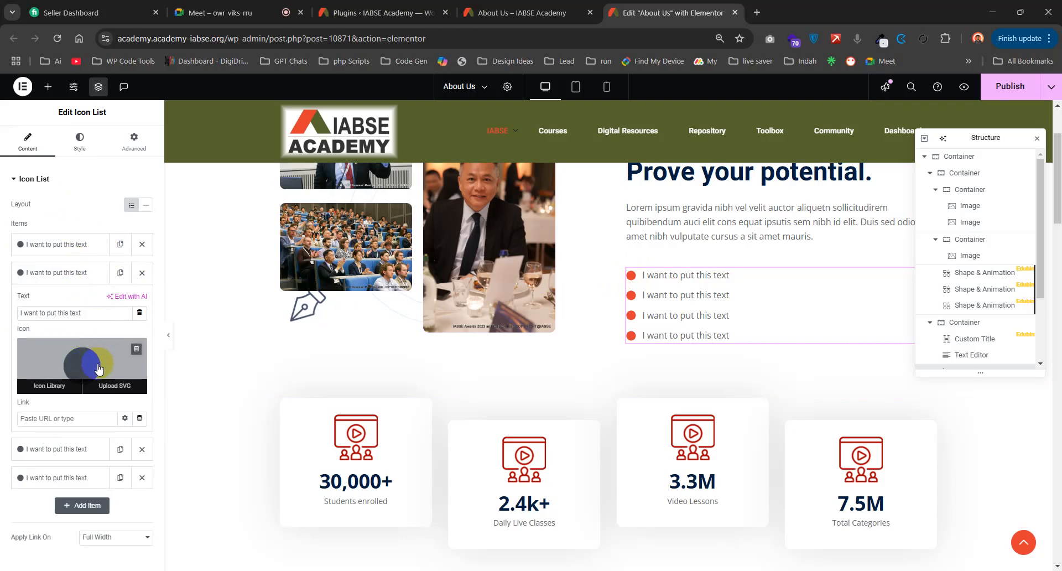
{"action": "left_click", "coordinate": [94, 370]}
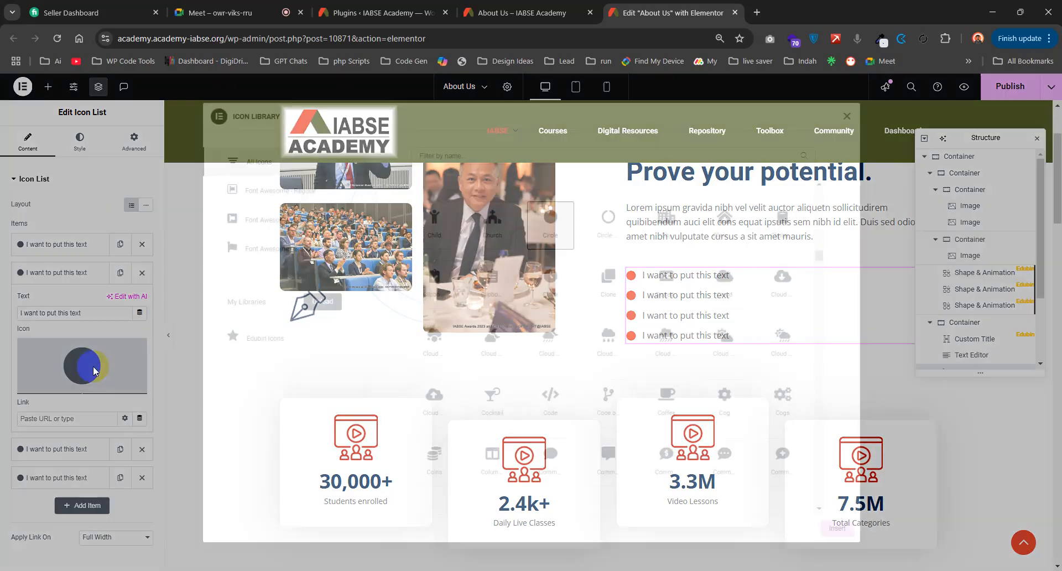
{"action": "scroll", "coordinate": [652, 257], "scroll_direction": "down", "scroll_amount": 10}
{"action": "scroll", "coordinate": [651, 363], "scroll_direction": "down", "scroll_amount": 12}
{"action": "scroll", "coordinate": [646, 373], "scroll_direction": "up", "scroll_amount": 12}
{"action": "left_click", "coordinate": [488, 158]}
{"action": "type", "text": "check"}
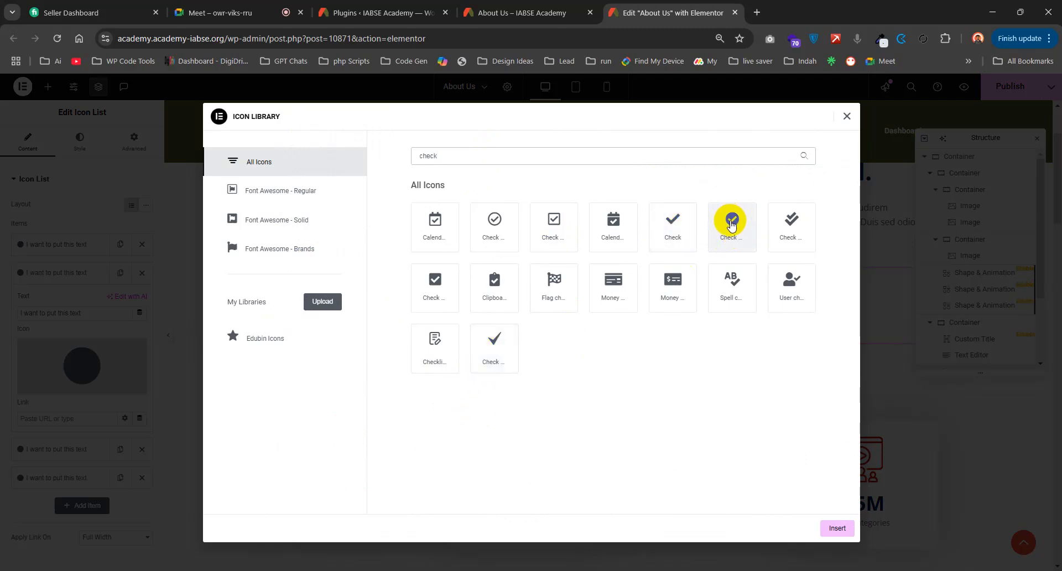
{"action": "left_click", "coordinate": [746, 228]}
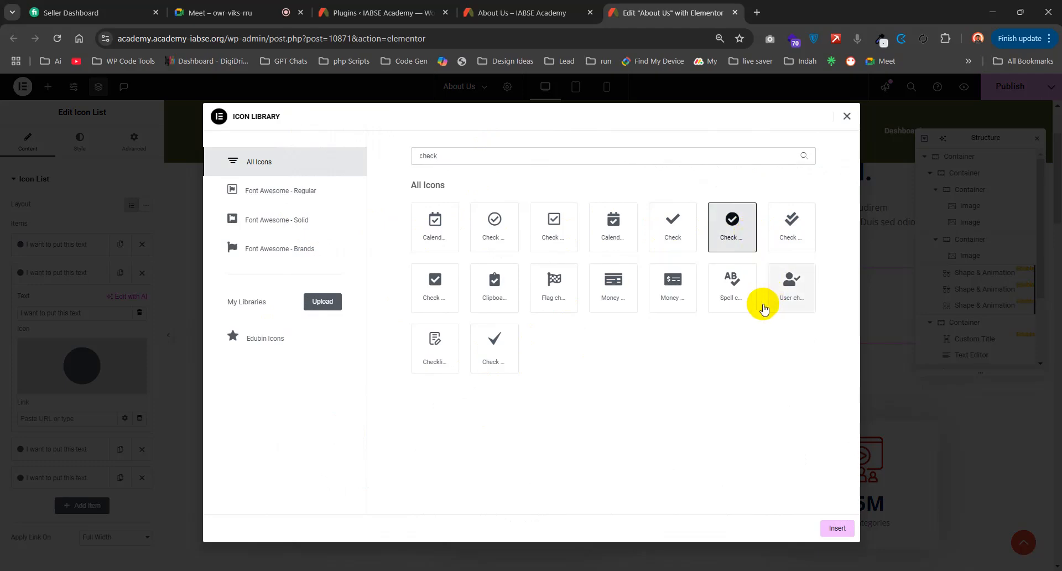
{"action": "left_click", "coordinate": [685, 236]}
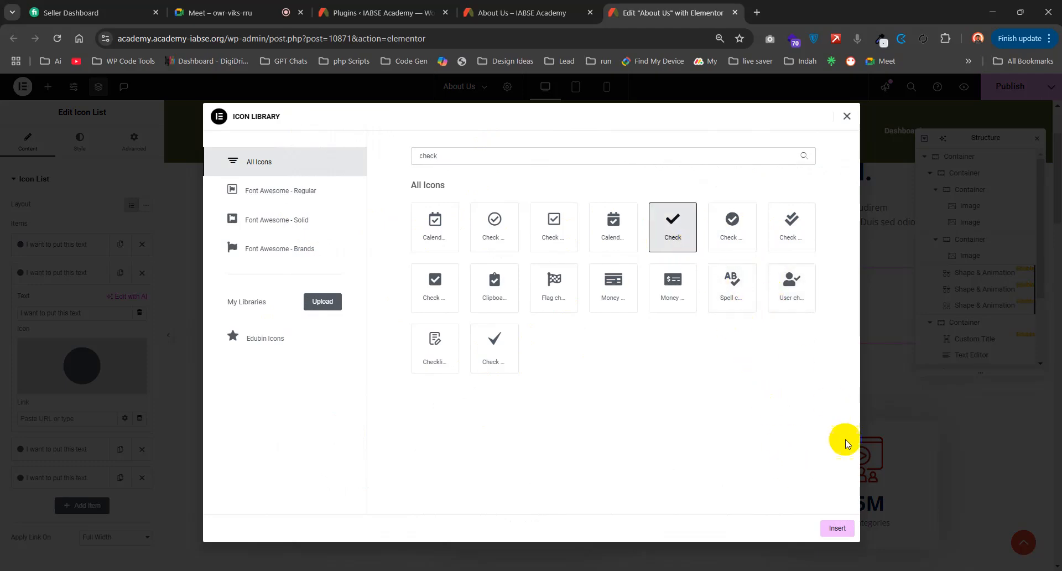
{"action": "left_click", "coordinate": [835, 528]}
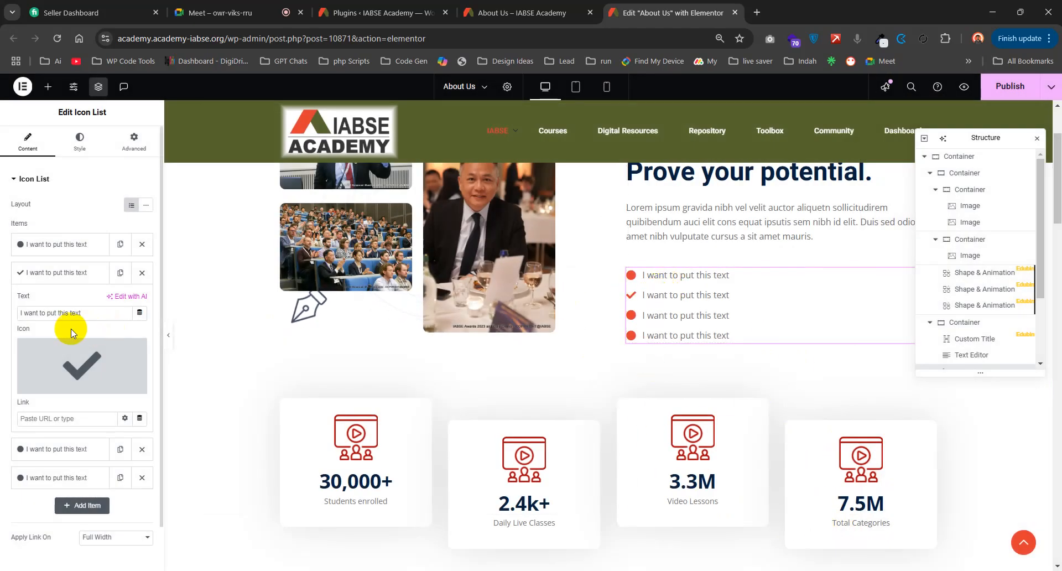
{"action": "left_click", "coordinate": [78, 272]}
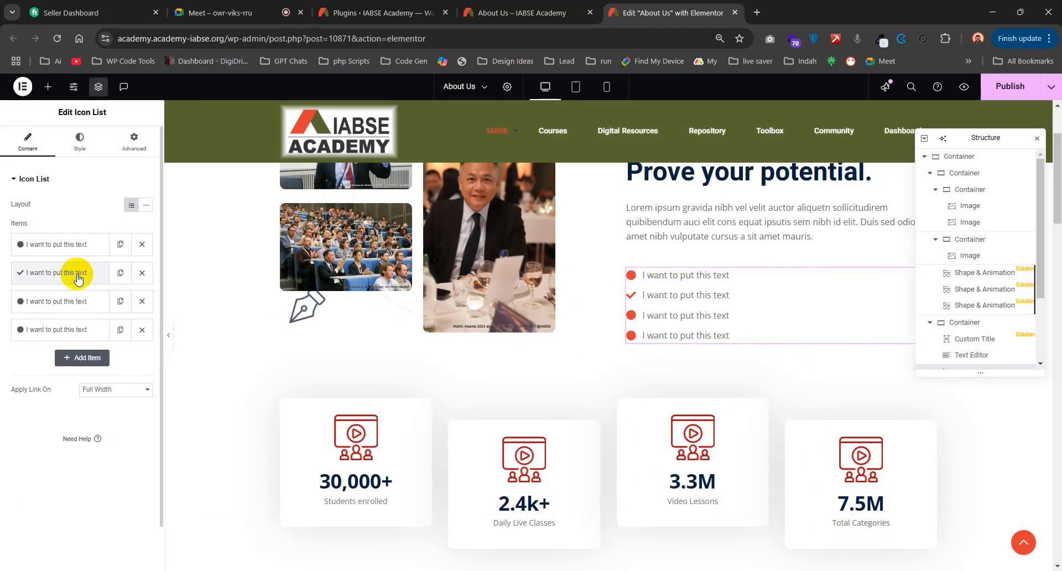
{"action": "left_click", "coordinate": [77, 274]}
- Apply a global Poppins typography to the icon list's text and set its weight to 500 (Medium)
{"action": "left_click", "coordinate": [79, 143]}
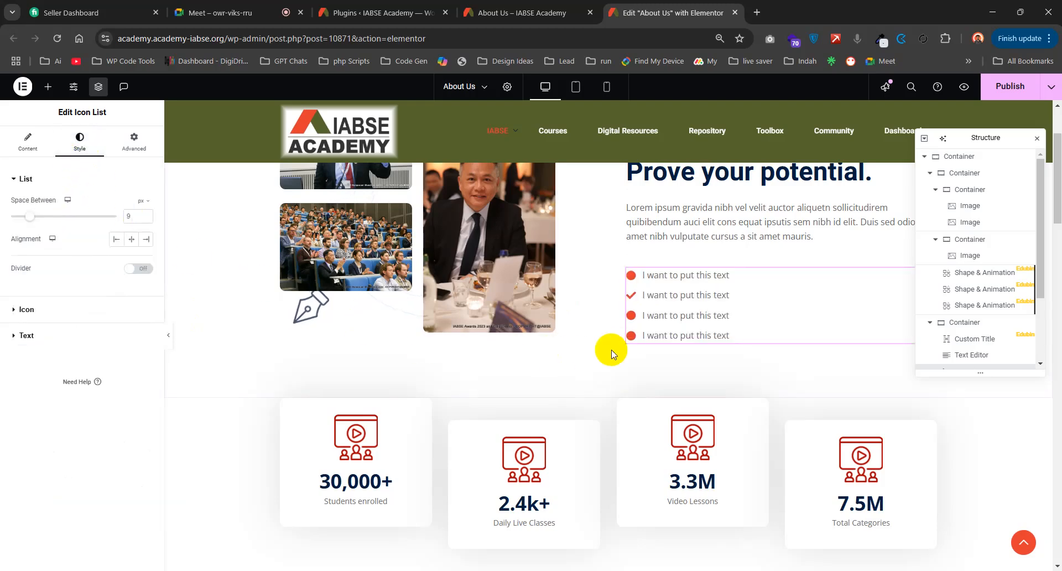
{"action": "left_click", "coordinate": [24, 336]}
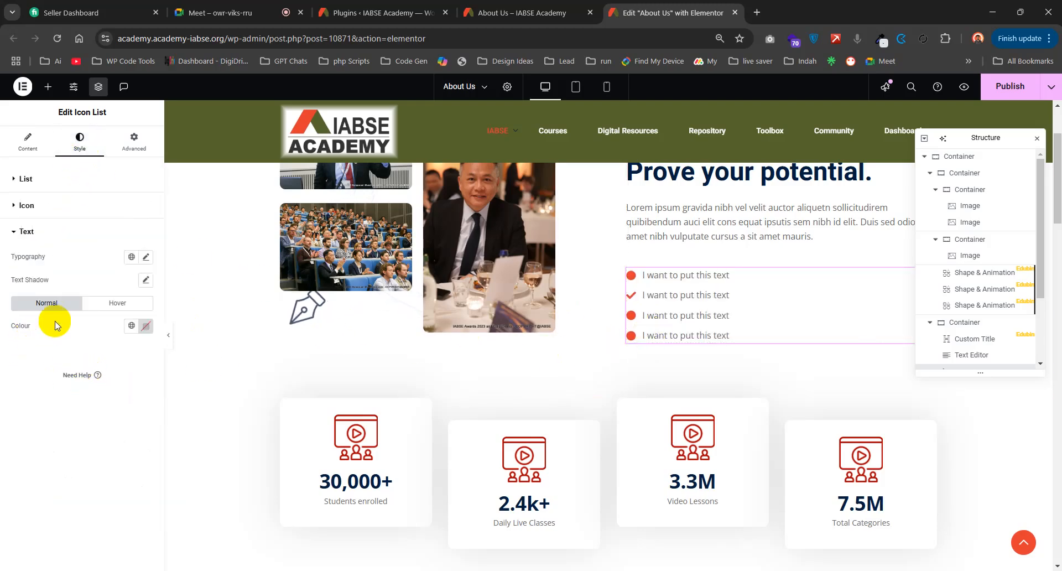
{"action": "left_click", "coordinate": [131, 258]}
{"action": "left_click", "coordinate": [57, 304]}
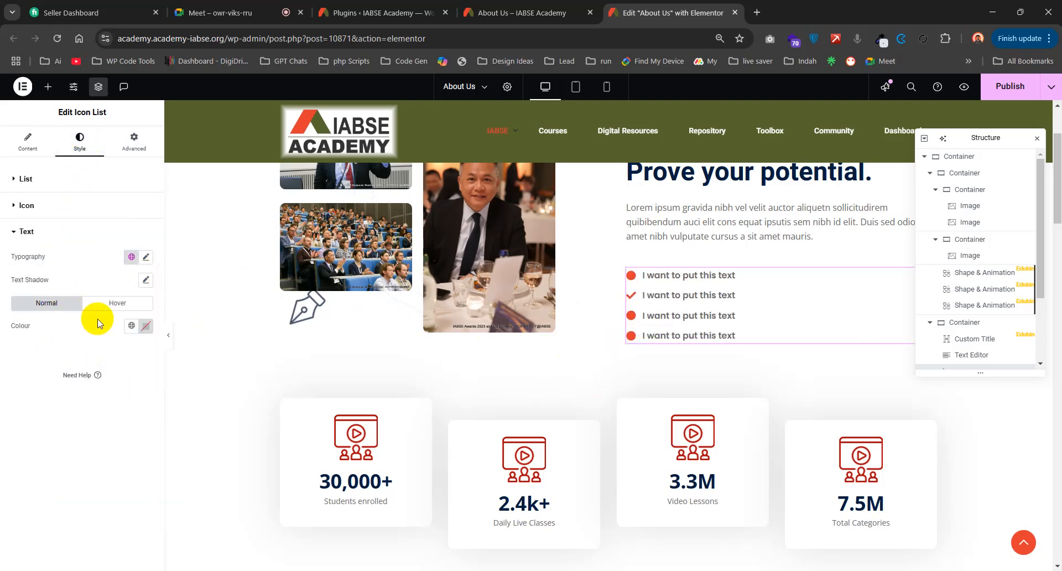
{"action": "left_click", "coordinate": [146, 256]}
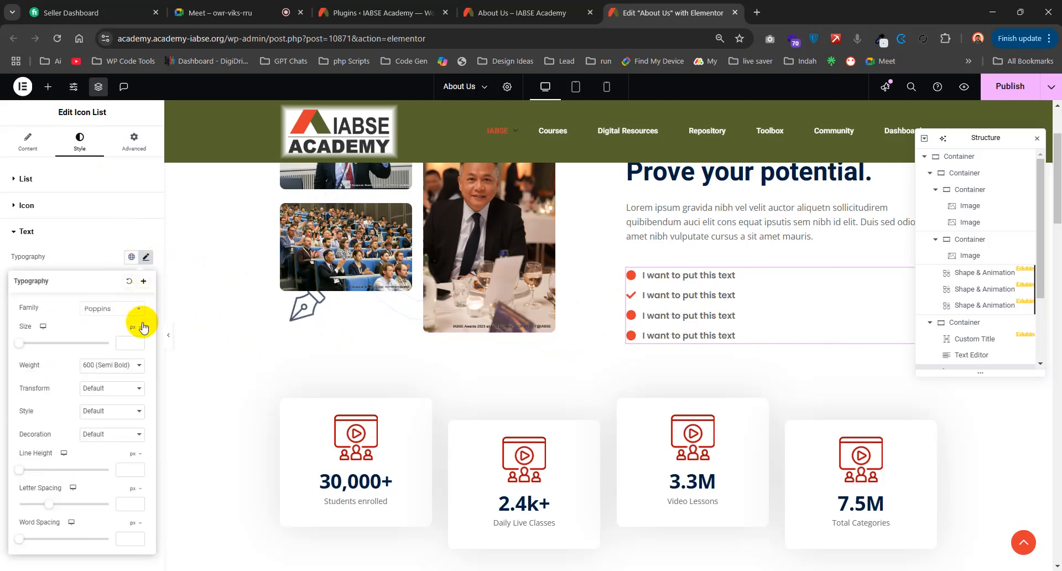
{"action": "left_click", "coordinate": [133, 365]}
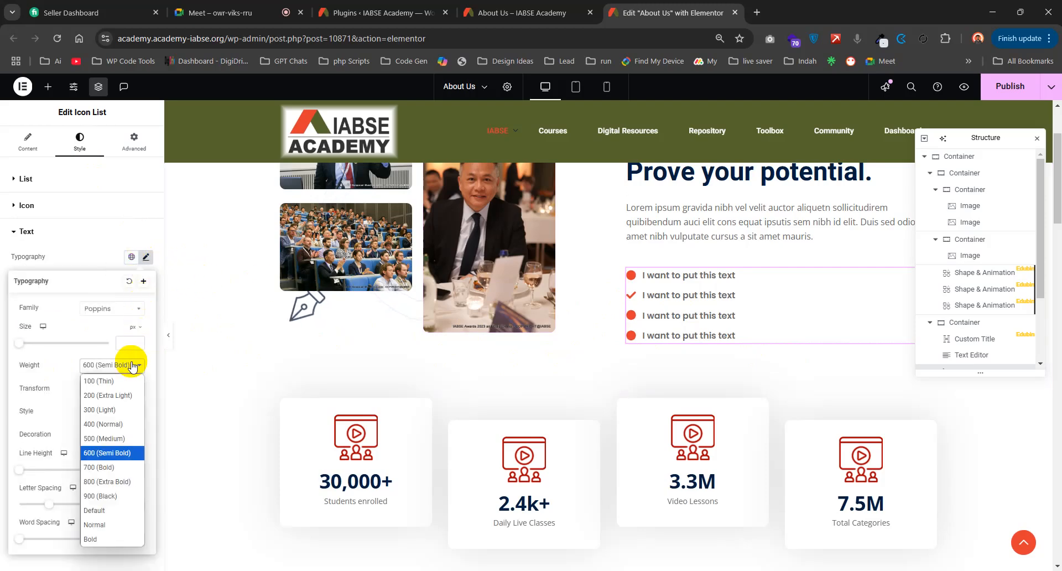
{"action": "left_click", "coordinate": [124, 438]}
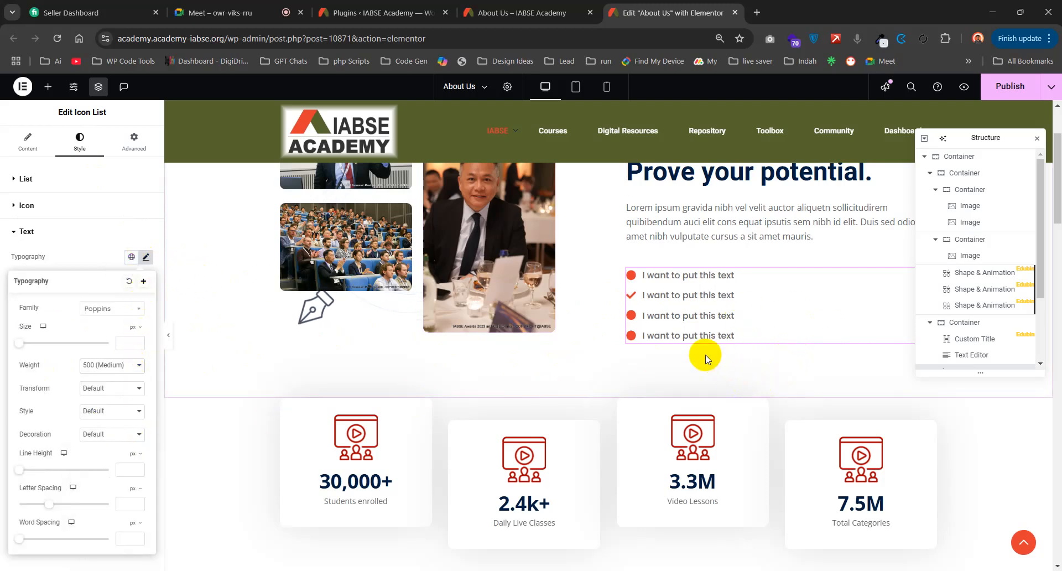
- Switch to the Google Meet call to mute and unmute the microphone, and return to the Elementor page editor
{"action": "left_click", "coordinate": [263, 4]}
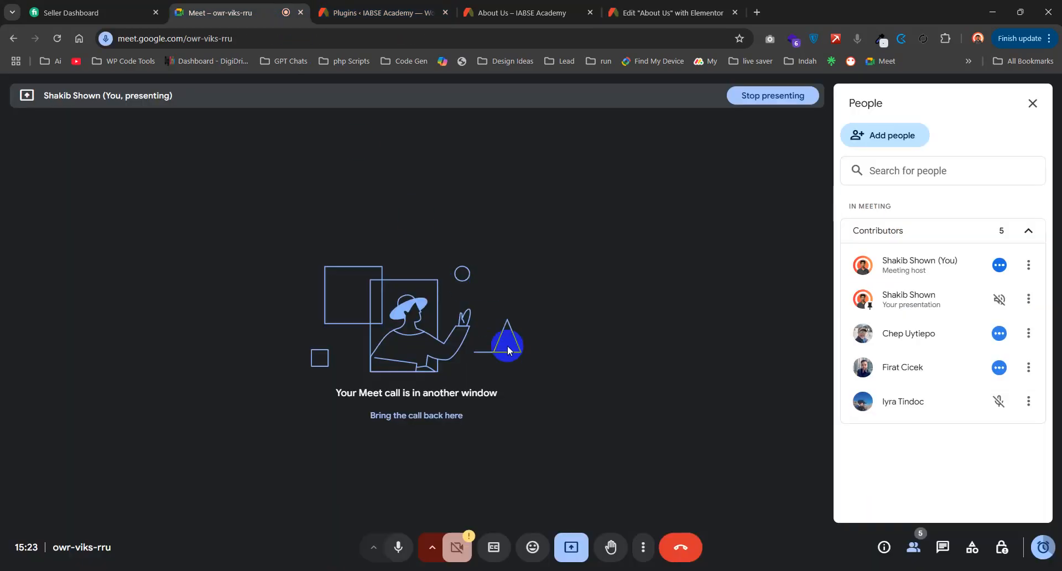
{"action": "left_click", "coordinate": [396, 547]}
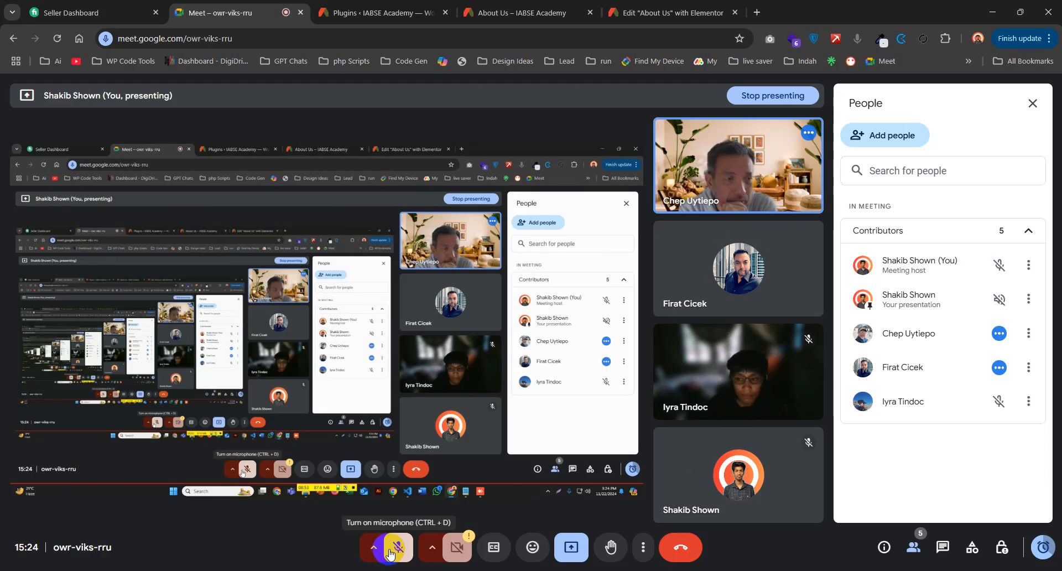
{"action": "left_click", "coordinate": [389, 551]}
{"action": "left_click", "coordinate": [675, 7]}
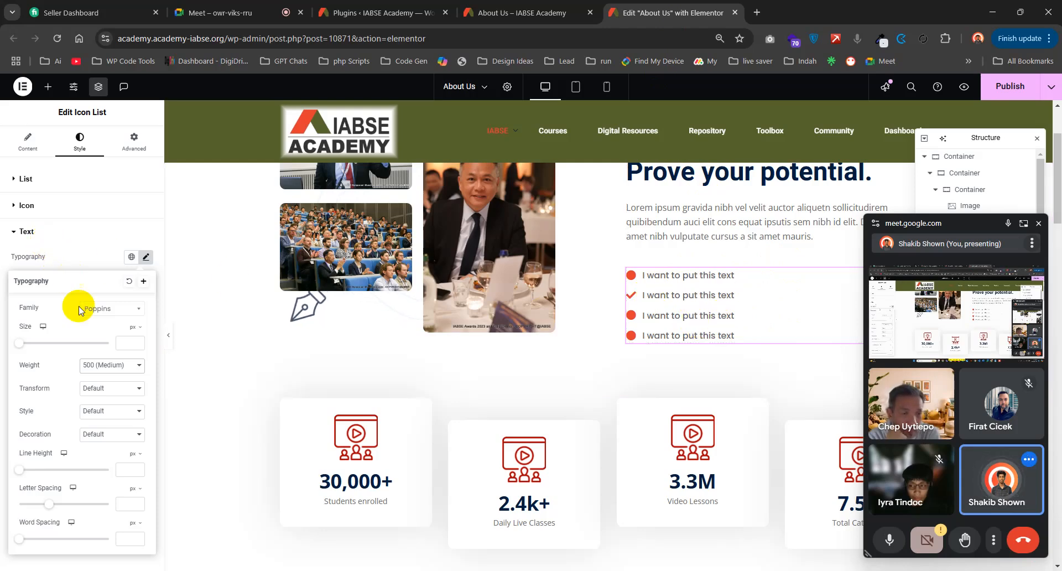
- Set the icon list text's line height to 25 px and word spacing to 9 px, and clear its letter spacing
{"action": "left_click_drag", "start_coordinate": [20, 472], "coordinate": [62, 509]}
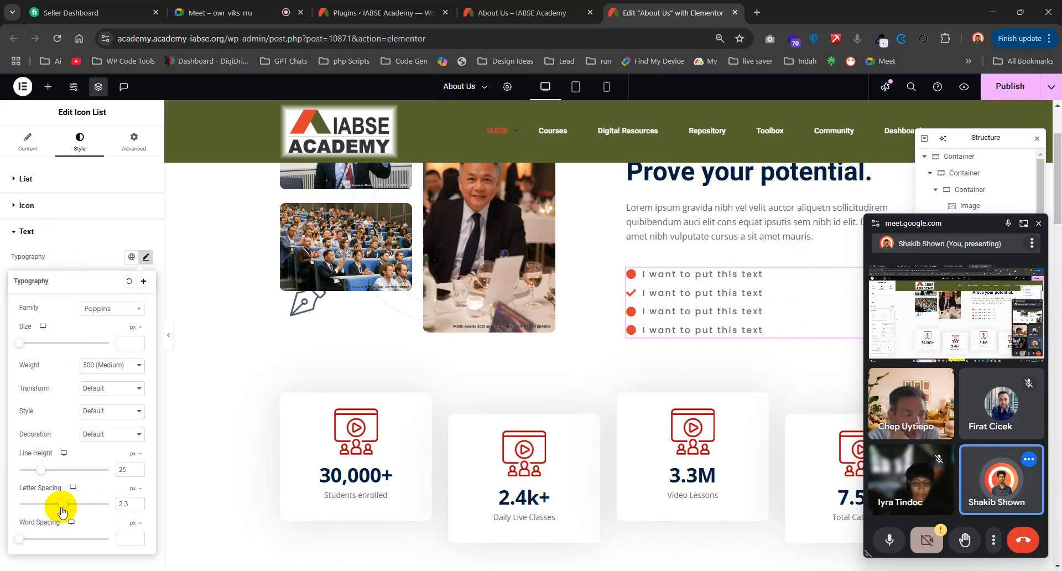
{"action": "left_click_drag", "start_coordinate": [20, 538], "coordinate": [53, 512]}
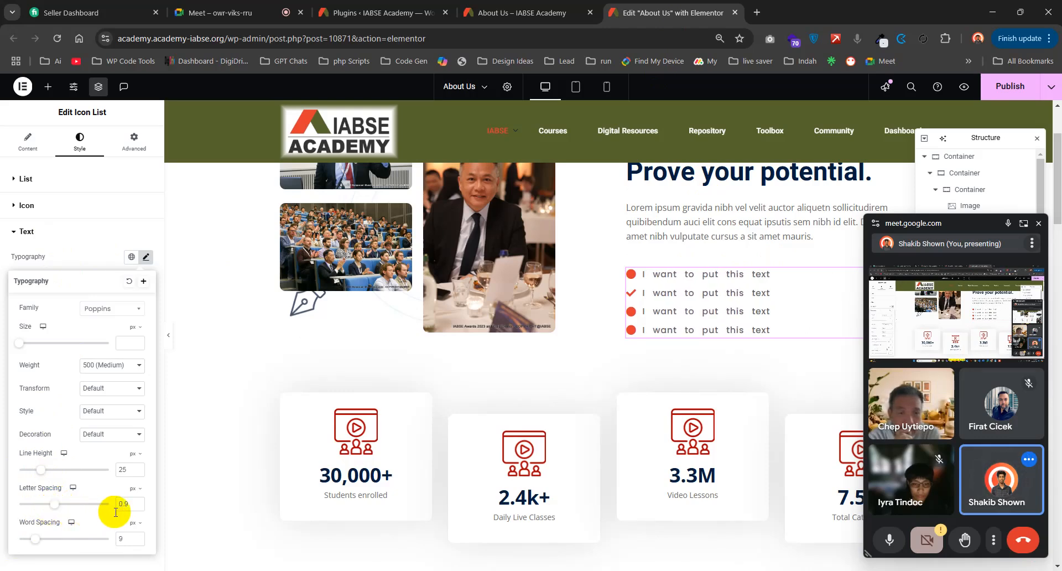
{"action": "left_click", "coordinate": [132, 505]}
{"action": "key", "text": "BackSpace"}
{"action": "key", "text": "BackSpace"}
{"action": "key", "text": "BackSpace"}
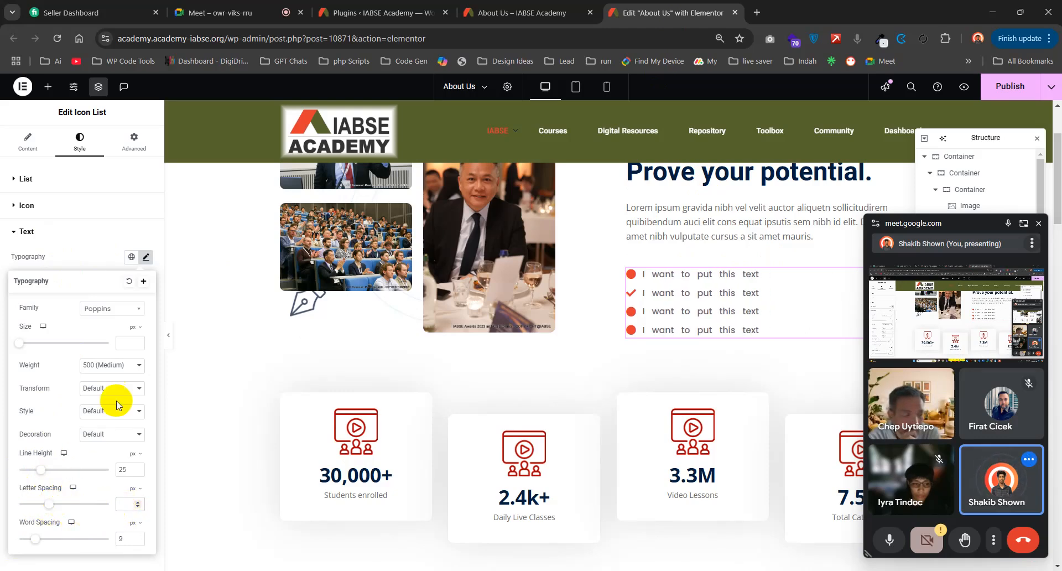
{"action": "left_click", "coordinate": [96, 258]}
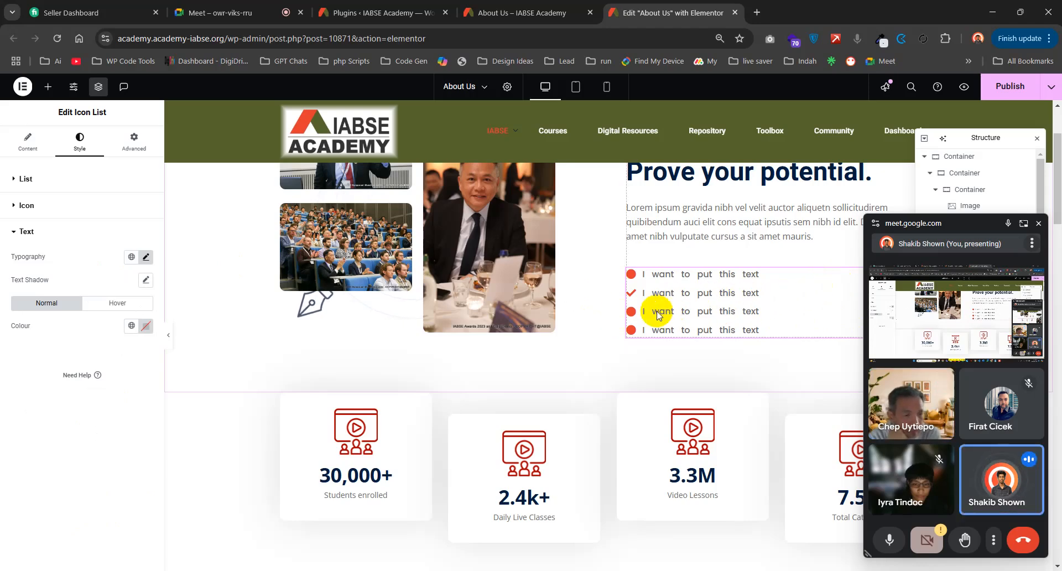
- Restore the page from the edit history to the Text Editor edit preceding the original icon list's removal, and publish it
{"action": "left_click", "coordinate": [22, 89]}
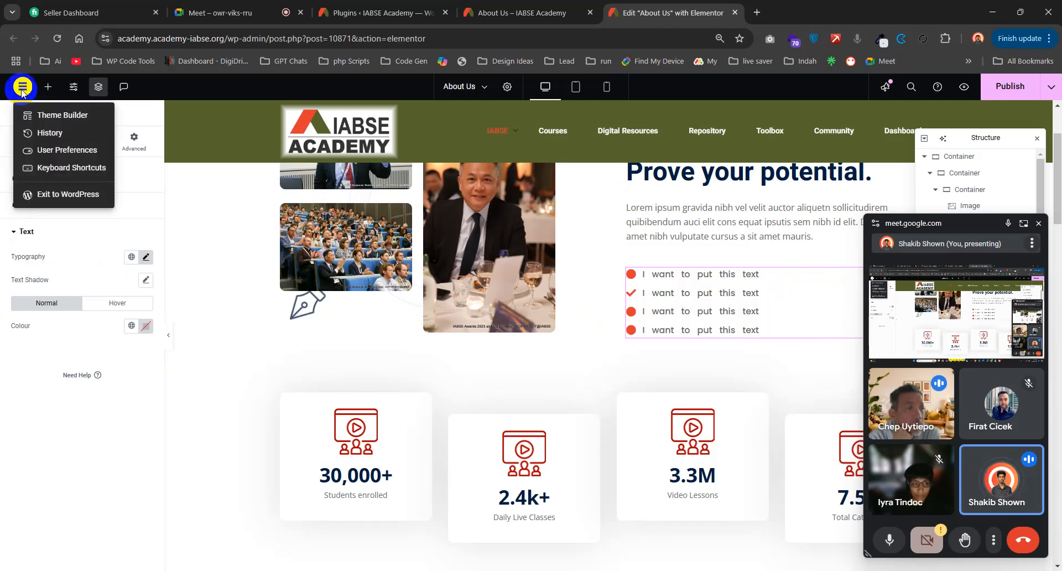
{"action": "left_click", "coordinate": [48, 140]}
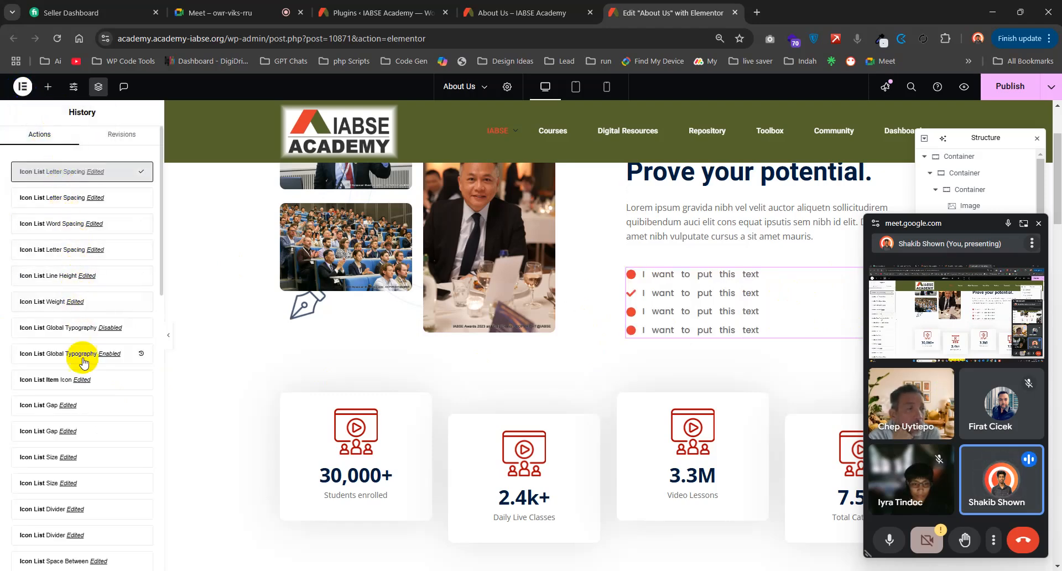
{"action": "scroll", "coordinate": [89, 421], "scroll_direction": "down", "scroll_amount": 8}
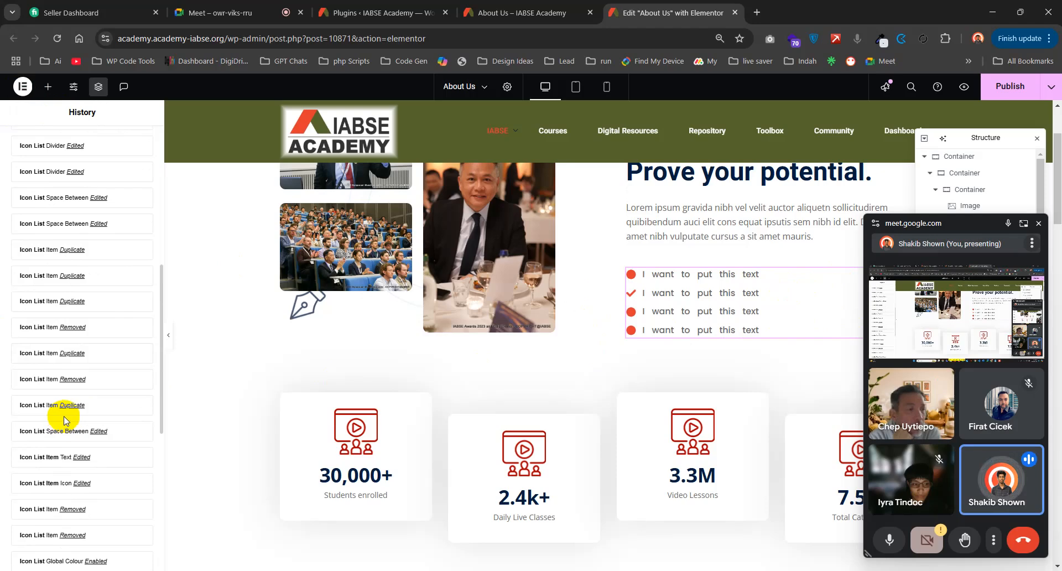
{"action": "scroll", "coordinate": [81, 440], "scroll_direction": "down", "scroll_amount": 1}
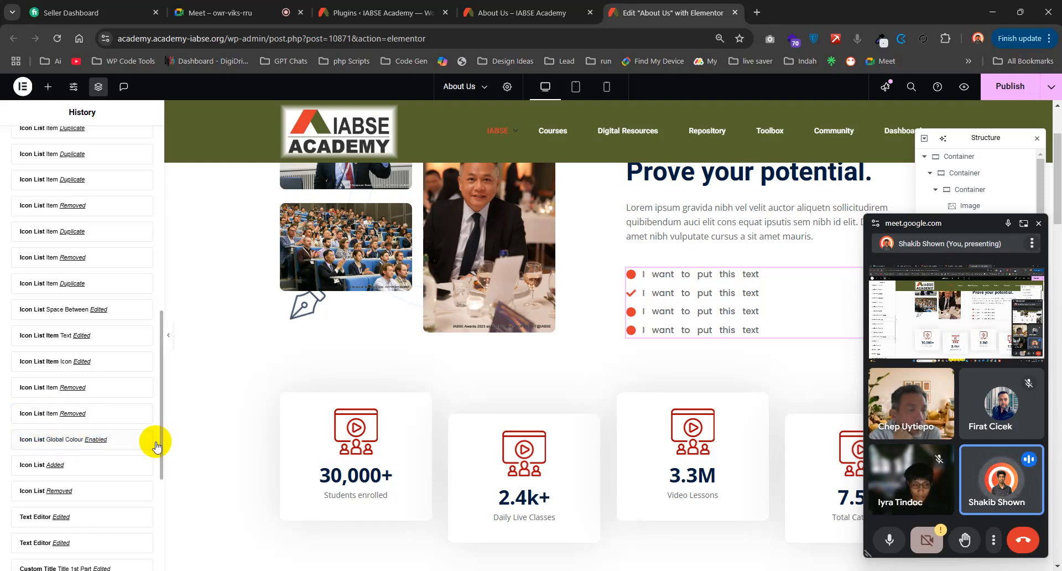
{"action": "left_click", "coordinate": [139, 442]}
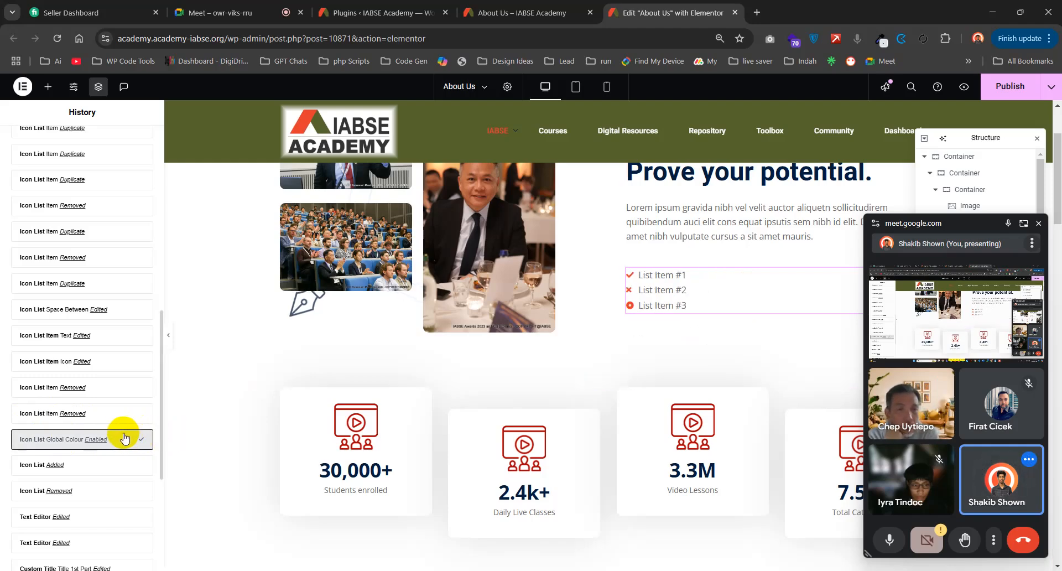
{"action": "scroll", "coordinate": [55, 425], "scroll_direction": "down", "scroll_amount": 1}
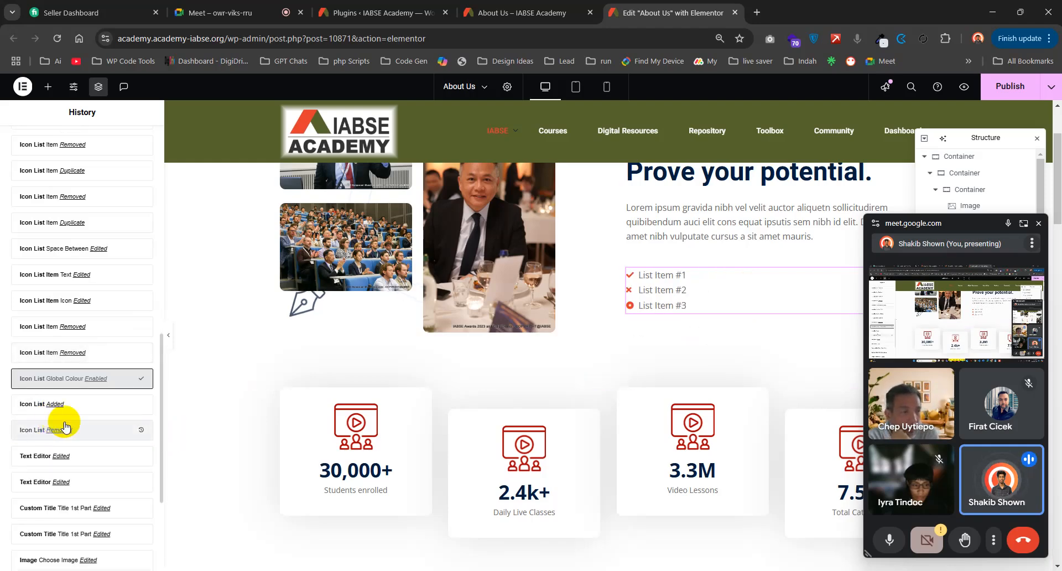
{"action": "left_click", "coordinate": [92, 459]}
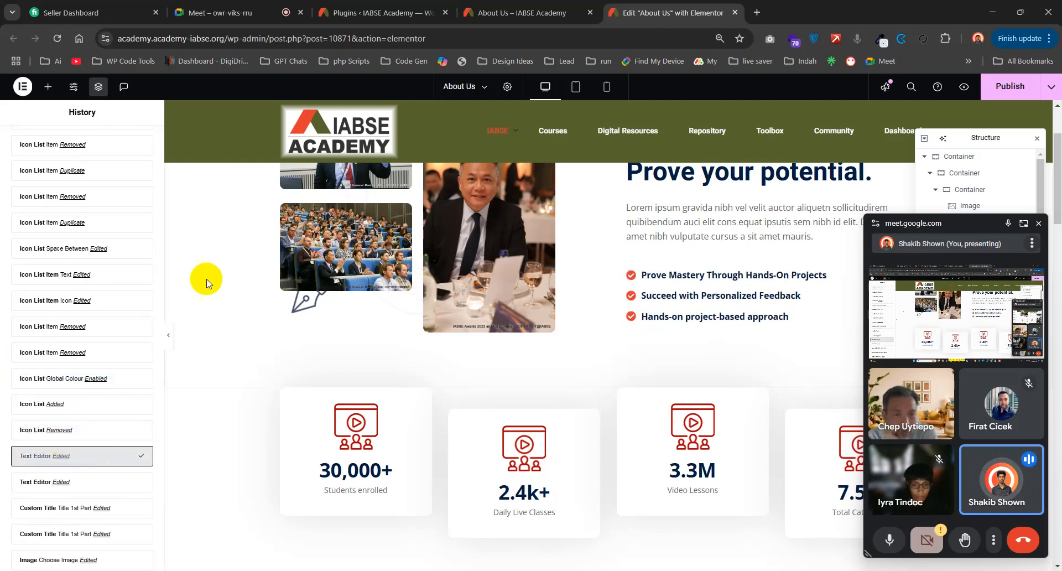
{"action": "scroll", "coordinate": [248, 280], "scroll_direction": "up", "scroll_amount": 2}
{"action": "left_click", "coordinate": [1025, 78]}
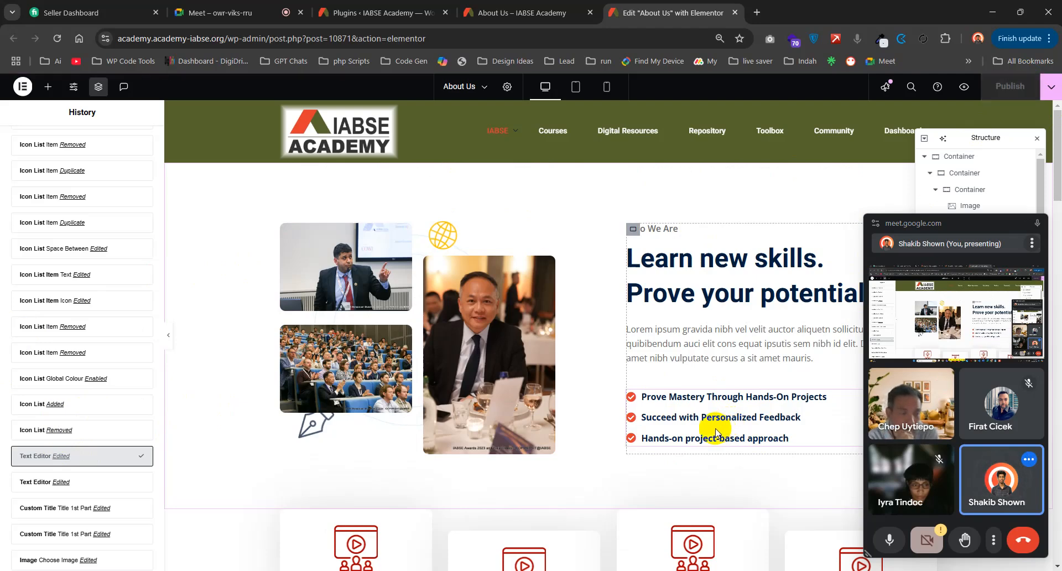
- Close the floating Meet window and replace the Students enrolled card's image with the Panda logo from the media library
{"action": "left_click", "coordinate": [48, 86]}
{"action": "scroll", "coordinate": [500, 261], "scroll_direction": "down", "scroll_amount": 4}
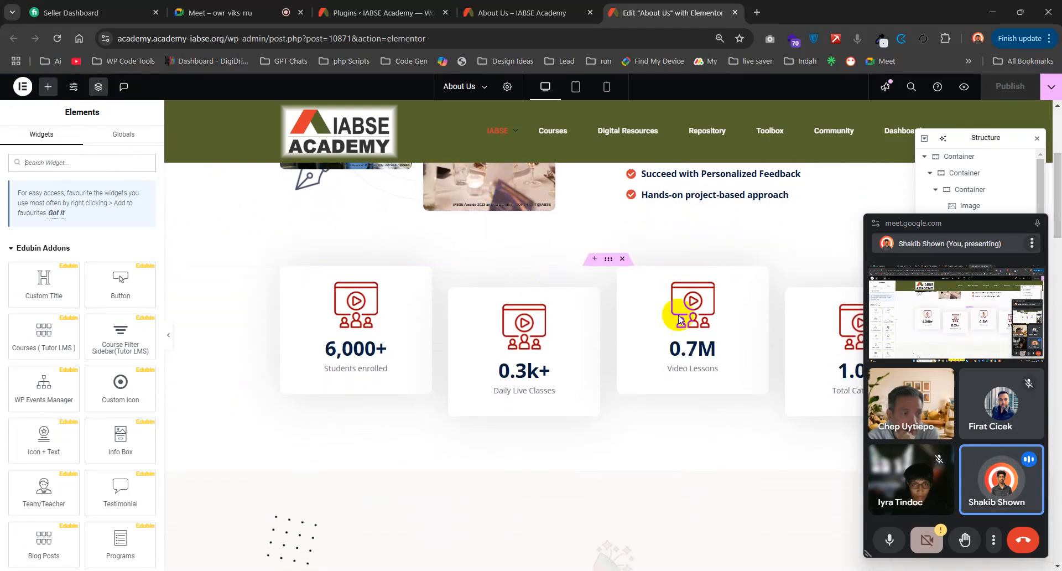
{"action": "left_click", "coordinate": [1038, 224]}
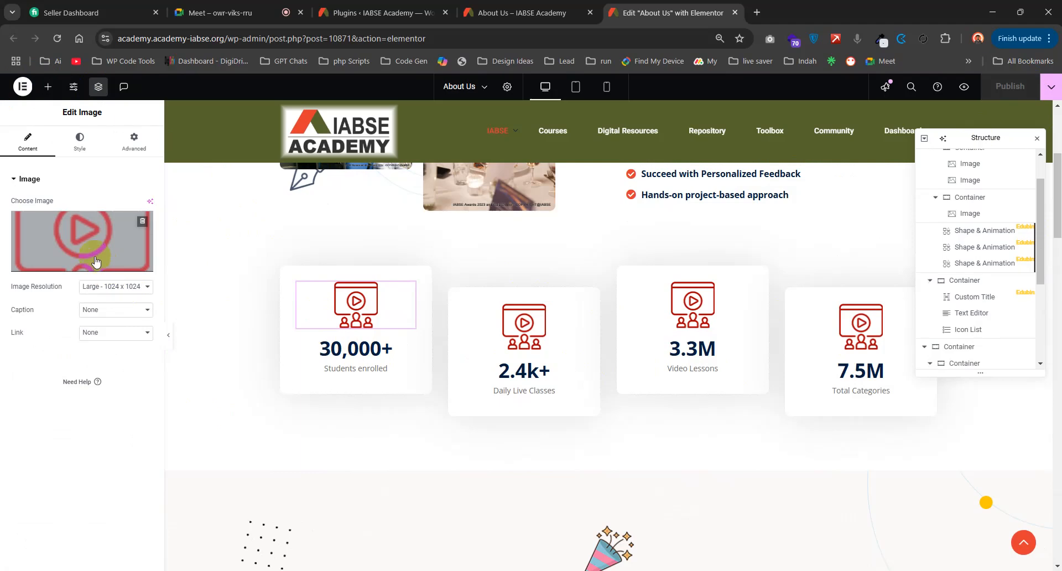
{"action": "left_click", "coordinate": [501, 321]}
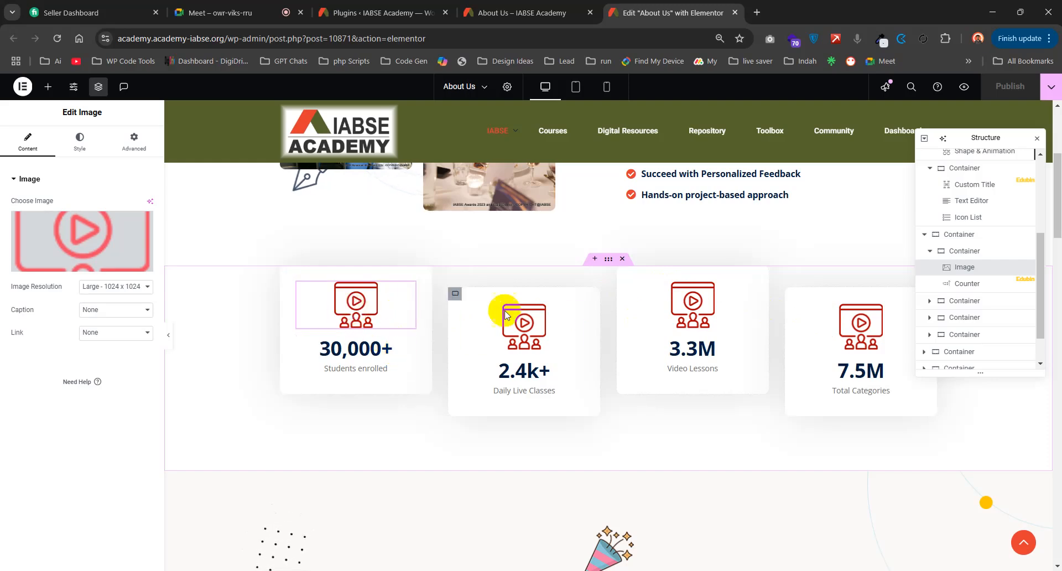
{"action": "left_click", "coordinate": [487, 315]}
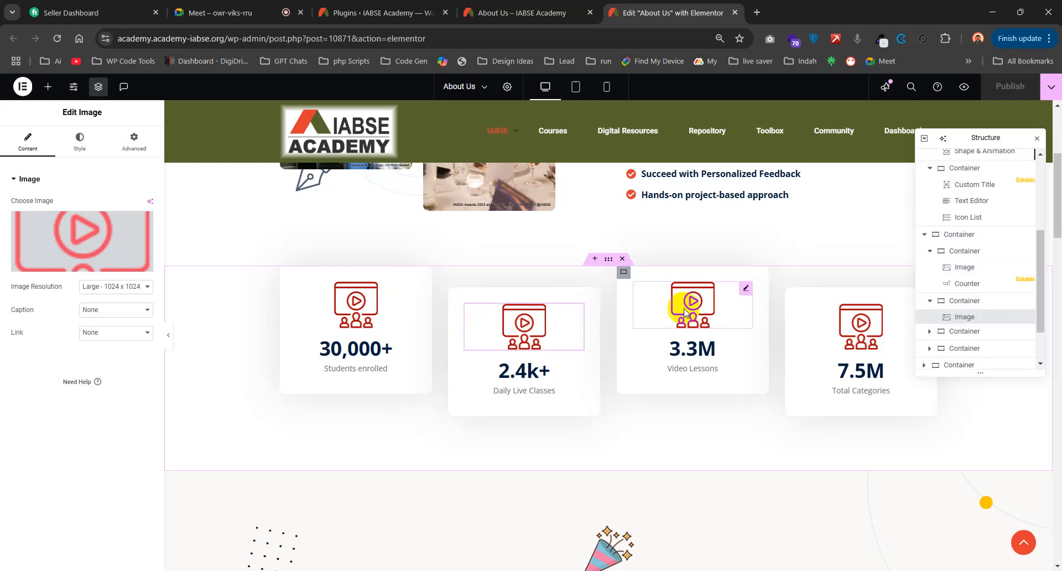
{"action": "left_click", "coordinate": [326, 307]}
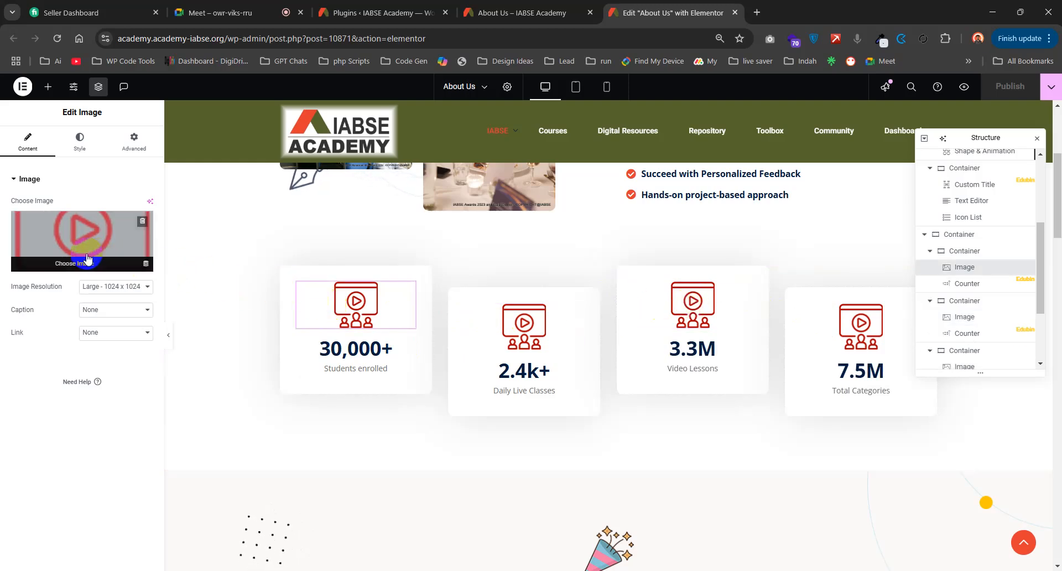
{"action": "left_click", "coordinate": [87, 258]}
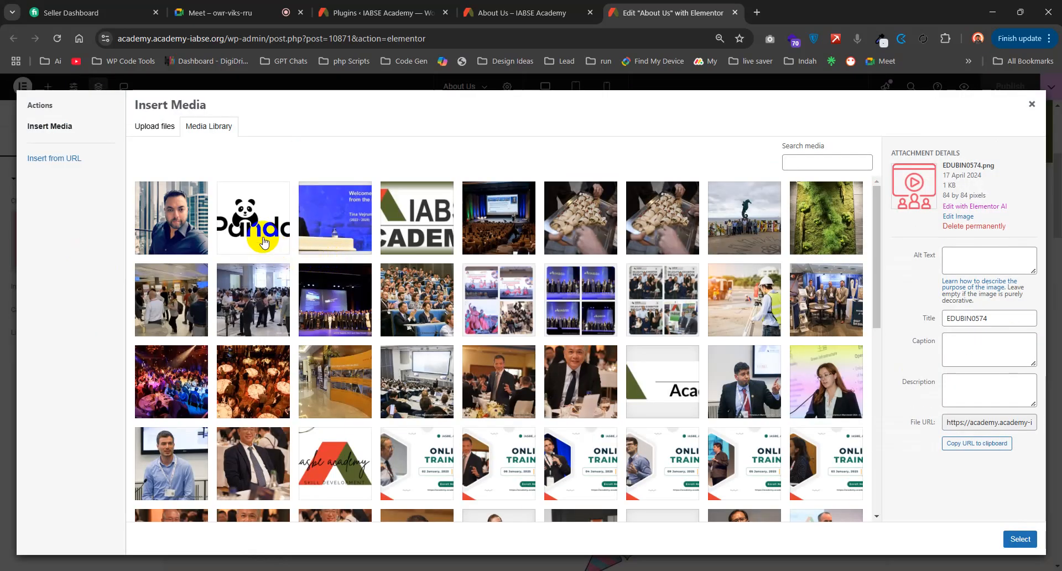
{"action": "left_click", "coordinate": [263, 244]}
{"action": "left_click", "coordinate": [1020, 539]}
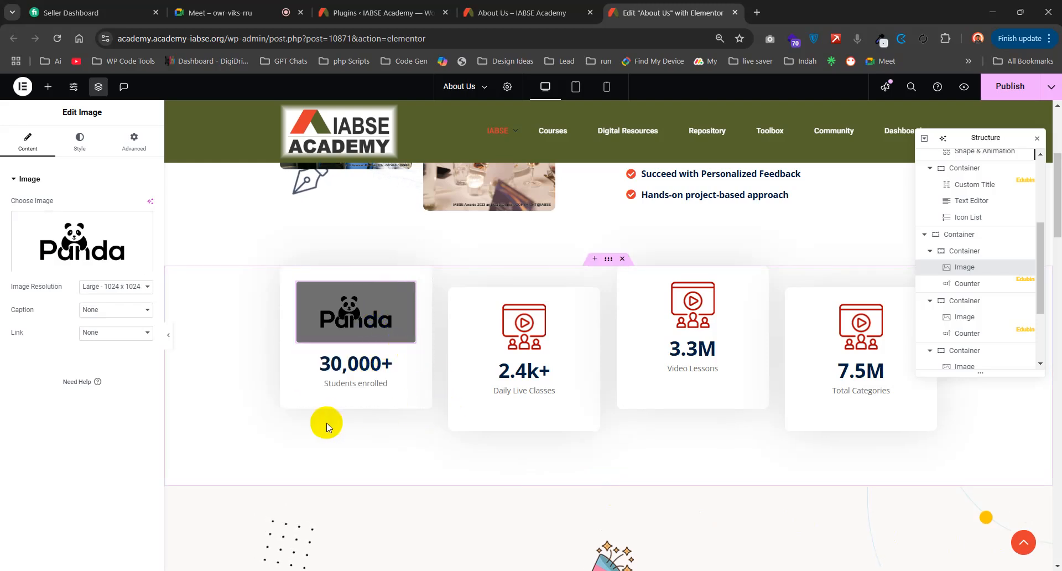
- Set the Students enrolled counter's number prefix to 1 and decline the incoming WhatsApp call
{"action": "left_click", "coordinate": [365, 380]}
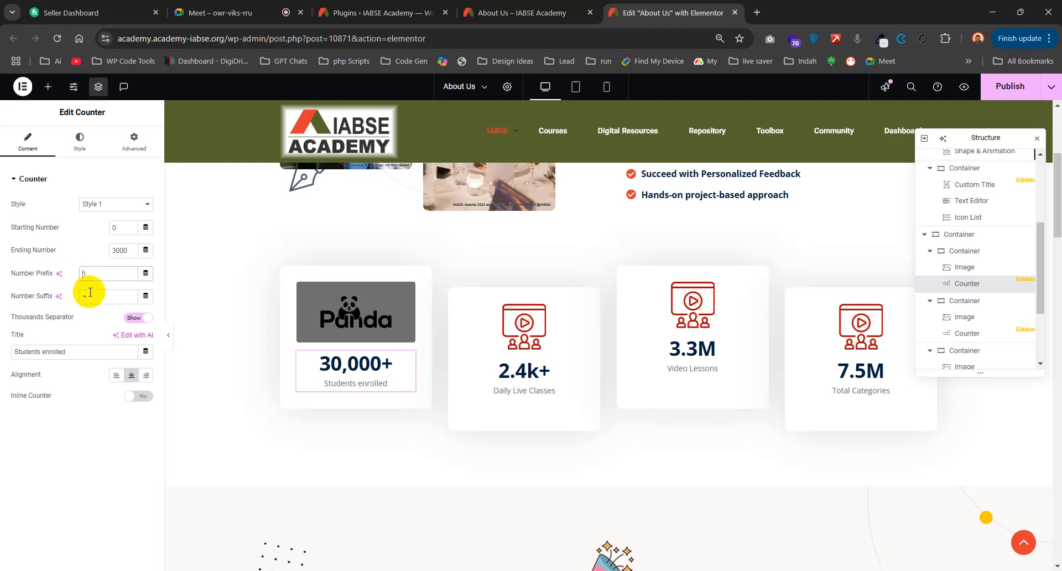
{"action": "type", "text": "1000"}
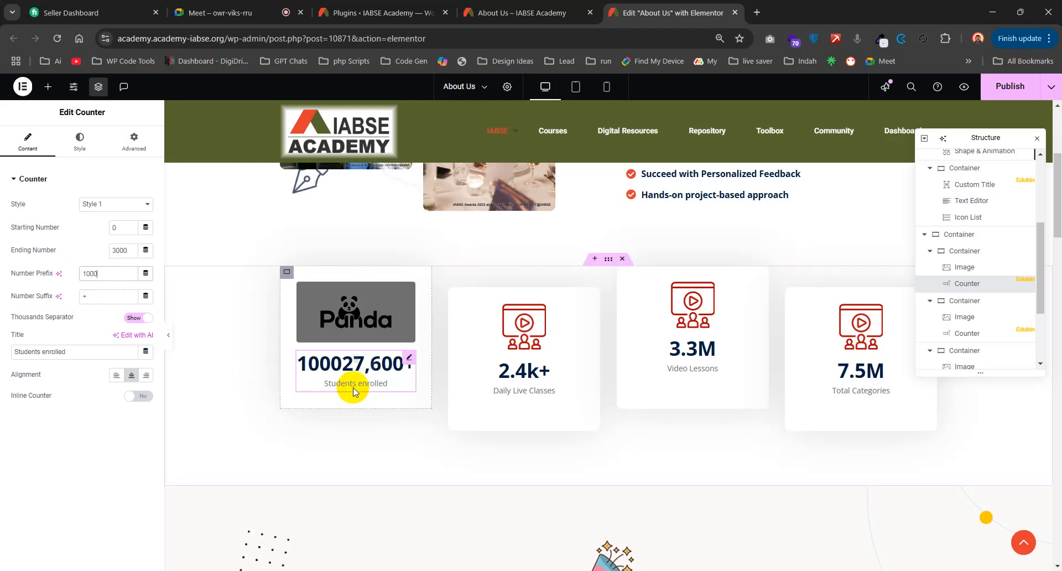
{"action": "left_click_drag", "start_coordinate": [106, 273], "coordinate": [23, 273]}
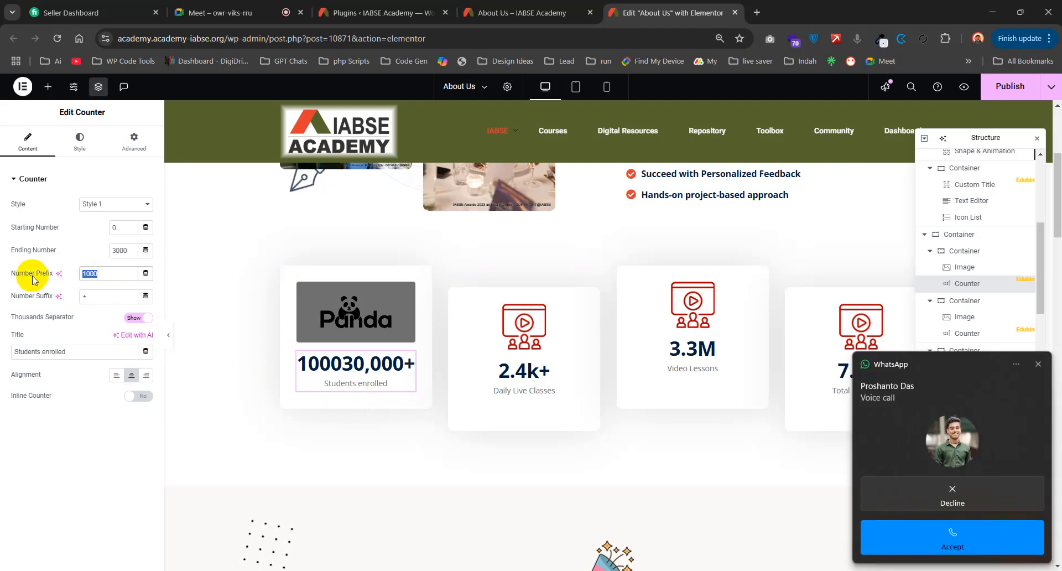
{"action": "type", "text": "1"}
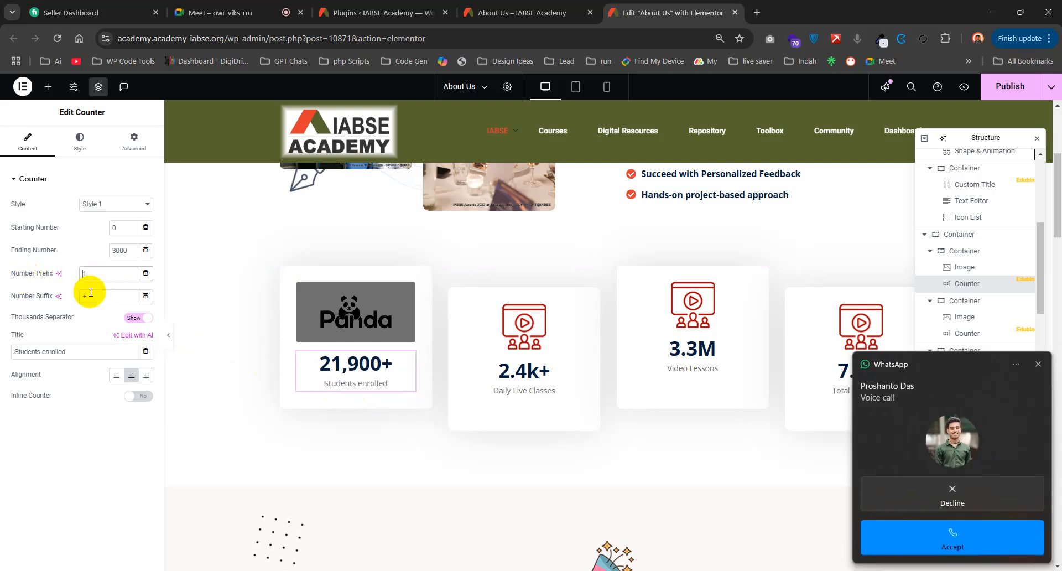
{"action": "left_click", "coordinate": [955, 503]}
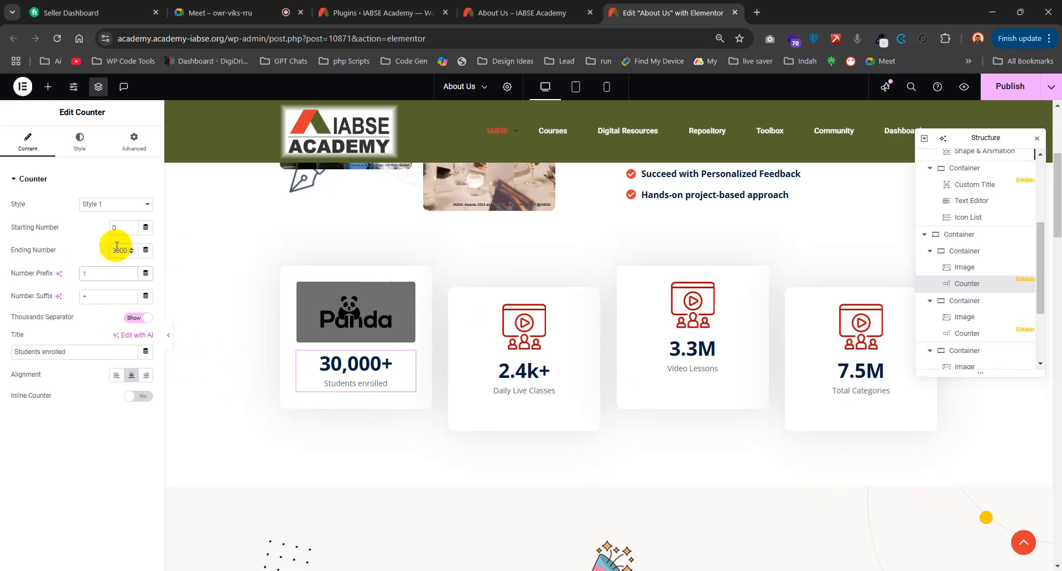
- Set the Students enrolled counter's starting number to 100 and its ending number to 3000
{"action": "left_click_drag", "start_coordinate": [127, 227], "coordinate": [102, 234]}
{"action": "type", "text": "100"}
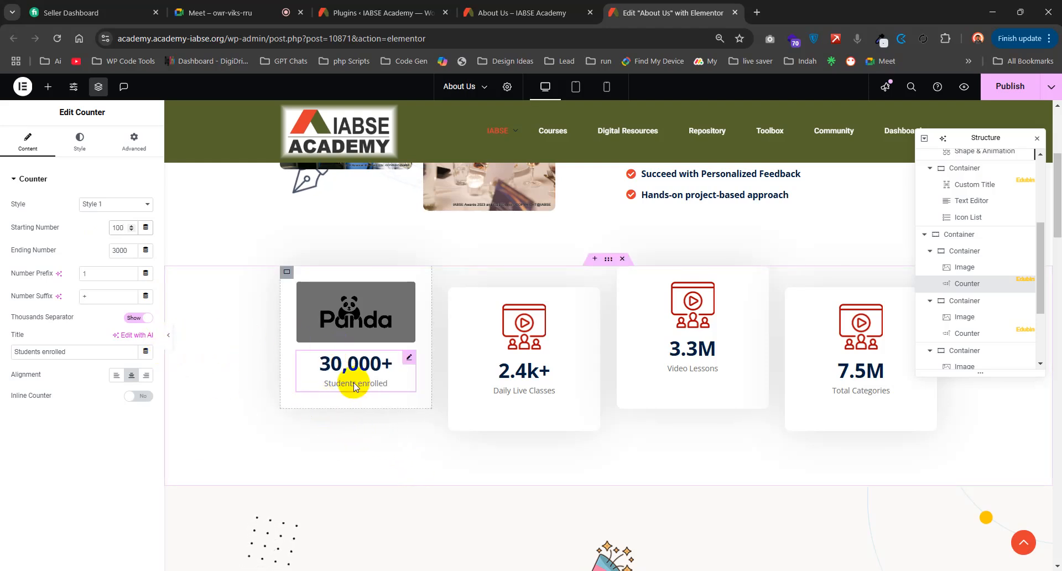
{"action": "left_click", "coordinate": [130, 249]}
{"action": "left_click_drag", "start_coordinate": [111, 250], "coordinate": [140, 255]}
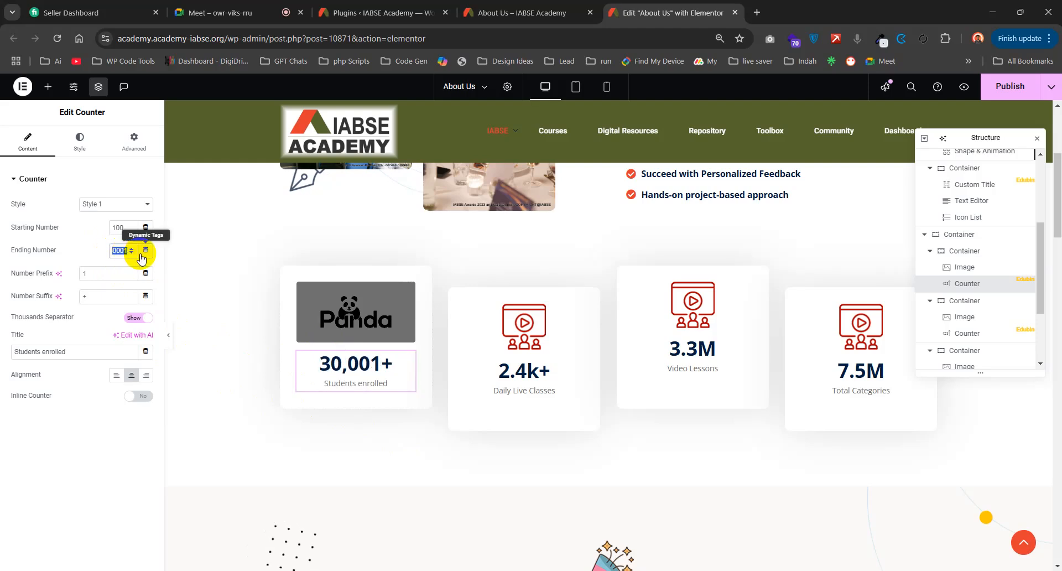
{"action": "key", "text": "BackSpace"}
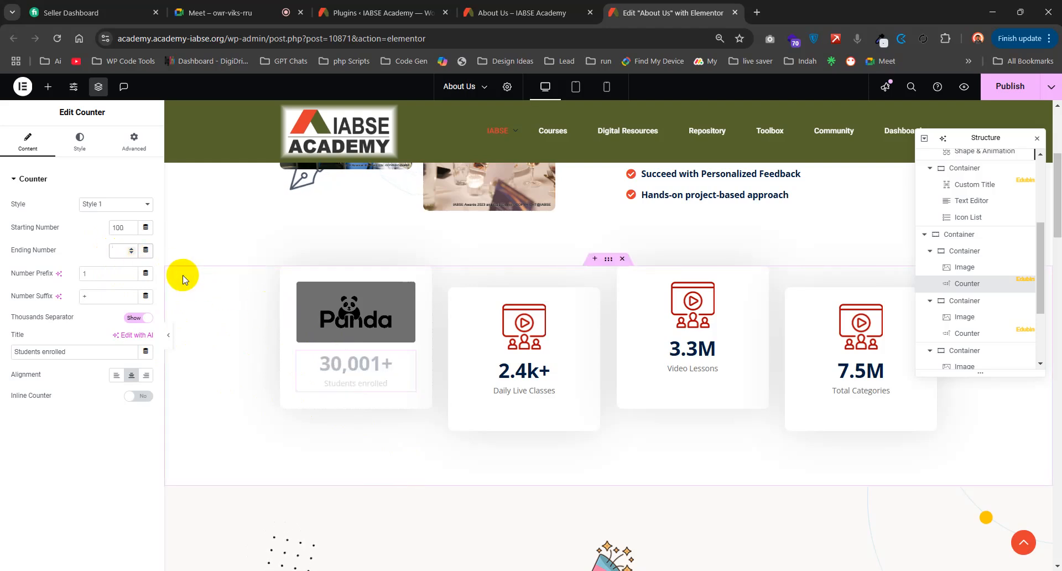
{"action": "type", "text": "300"}
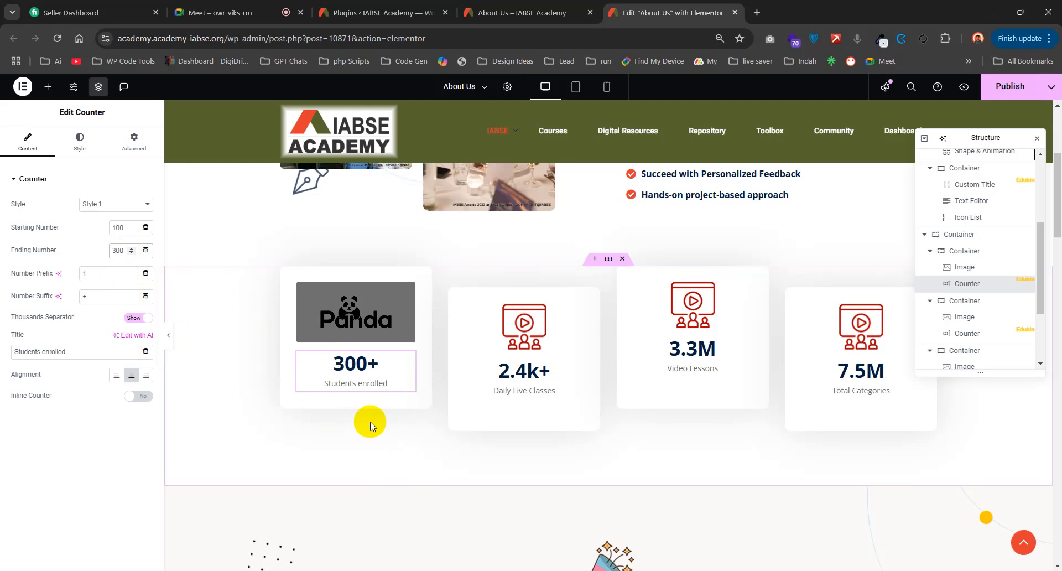
{"action": "type", "text": "0"}
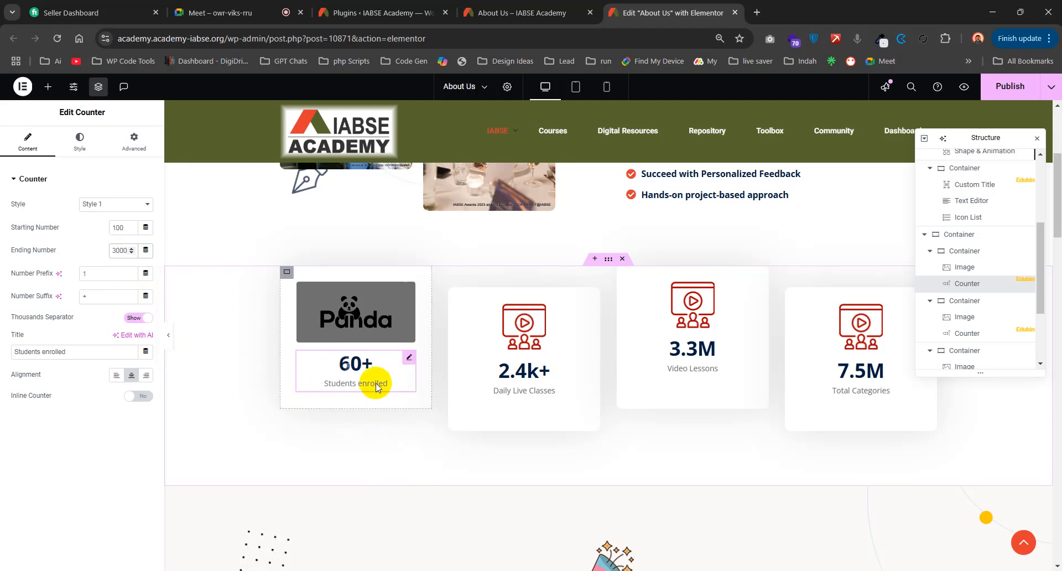
- Select the Students enrolled counter's title text and dismiss the WhatsApp message notifications
{"action": "left_click_drag", "start_coordinate": [87, 352], "coordinate": [6, 354]}
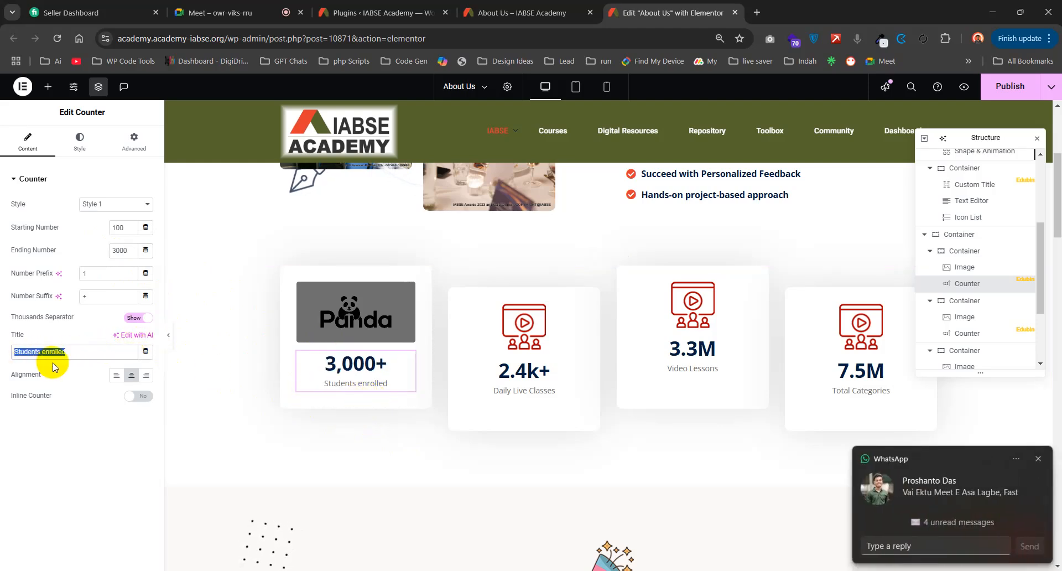
{"action": "left_click", "coordinate": [1038, 459]}
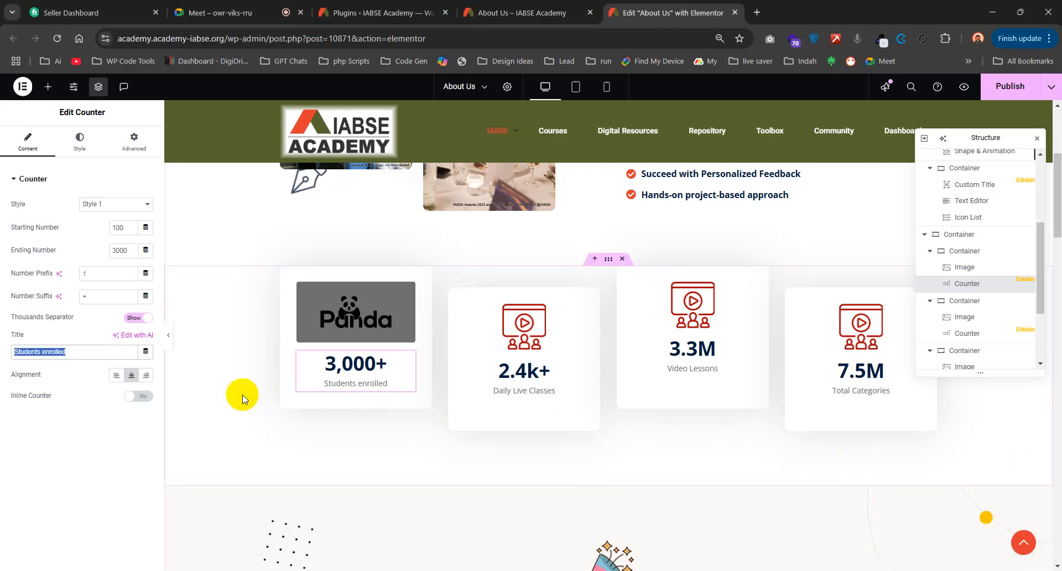
{"action": "left_click", "coordinate": [119, 445]}
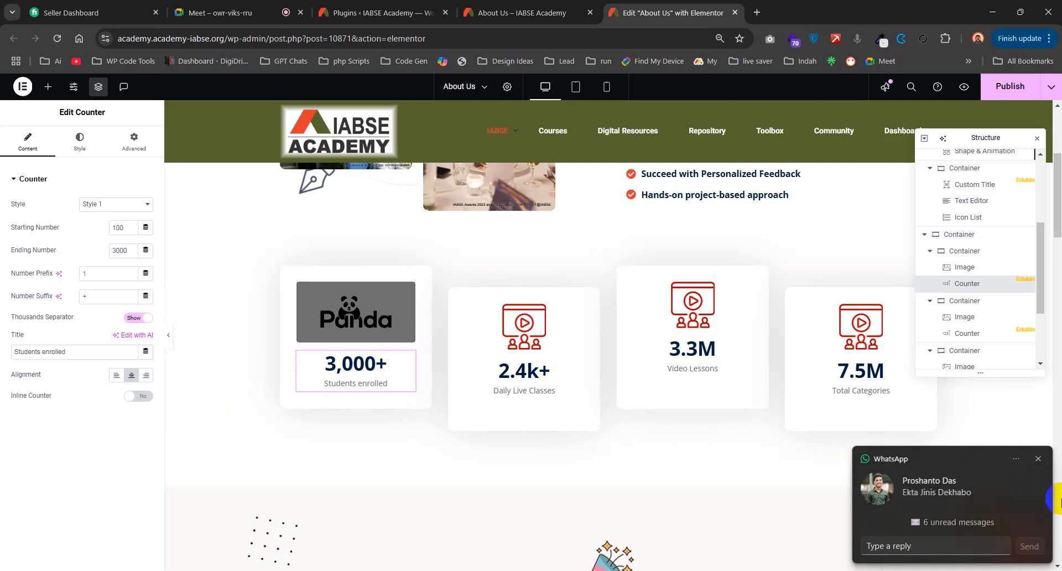
{"action": "left_click", "coordinate": [1038, 459]}
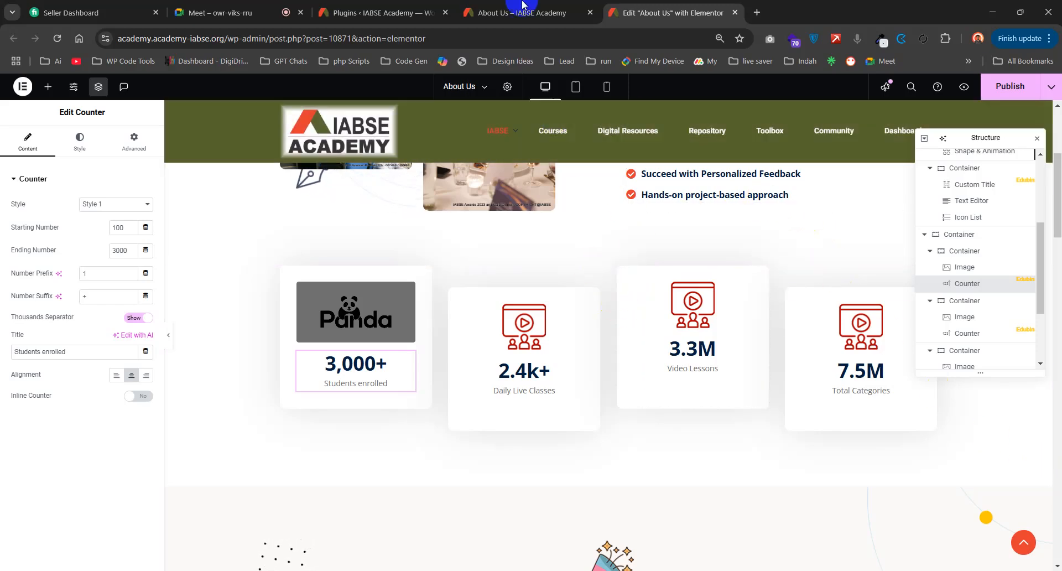
- Switch to the live About Us page and open the site's Courses page
{"action": "left_click", "coordinate": [530, 13]}
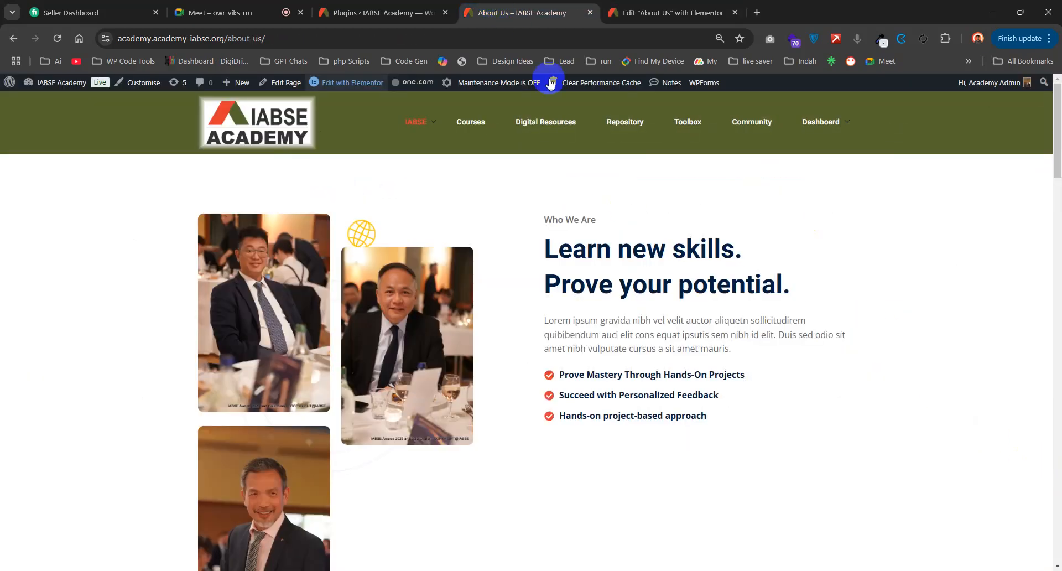
{"action": "left_click", "coordinate": [481, 130]}
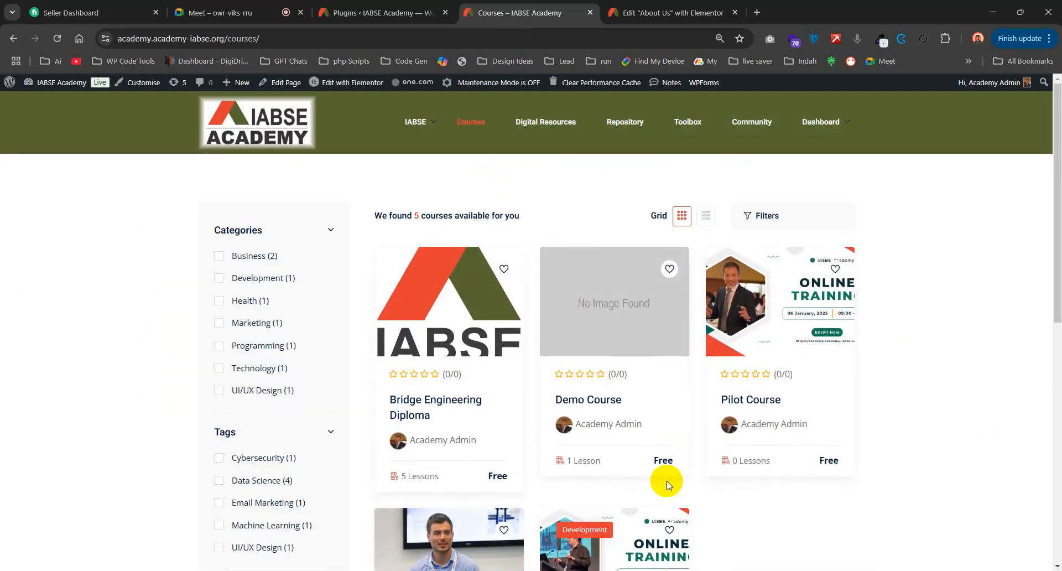
- Switch back to the Elementor editor and open the settings of the Daily Live Classes and Total Categories counters
{"action": "left_click", "coordinate": [379, 12]}
{"action": "left_click", "coordinate": [688, 6]}
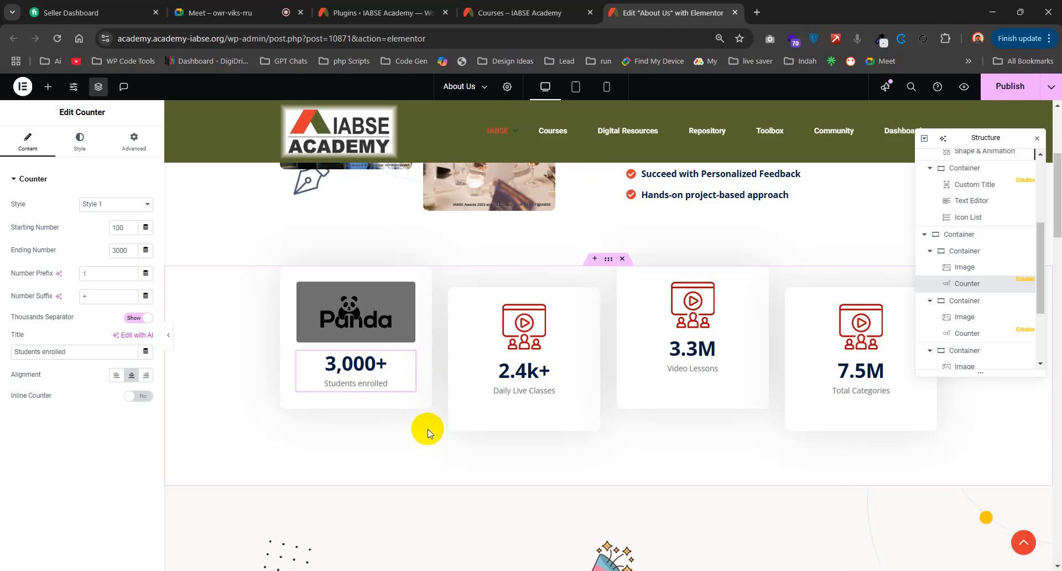
{"action": "left_click", "coordinate": [528, 383]}
{"action": "left_click", "coordinate": [844, 374]}
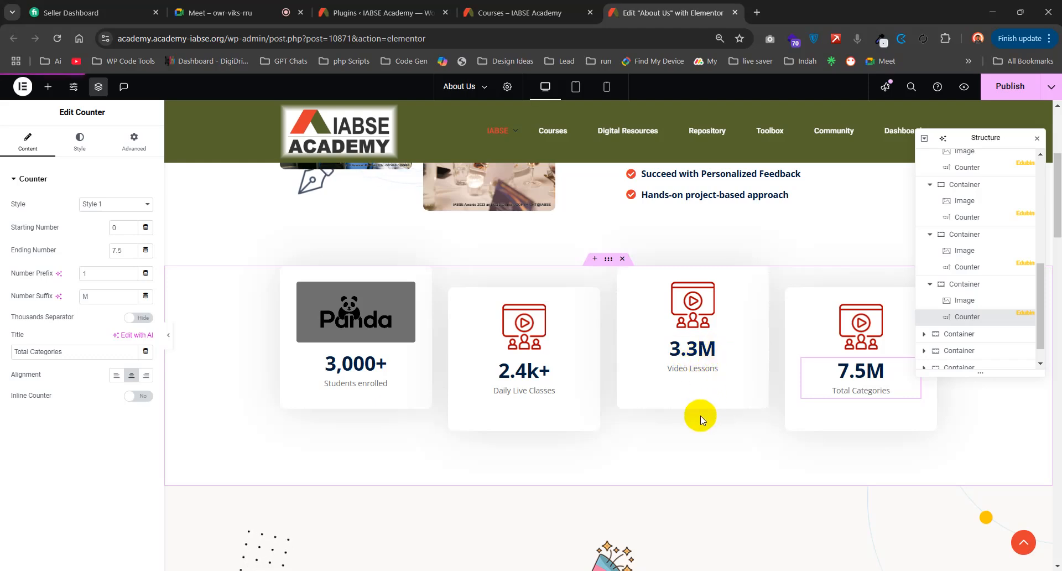
- Delete the container that holds the Total Categories counter card
{"action": "scroll", "coordinate": [718, 393], "scroll_direction": "down", "scroll_amount": 4}
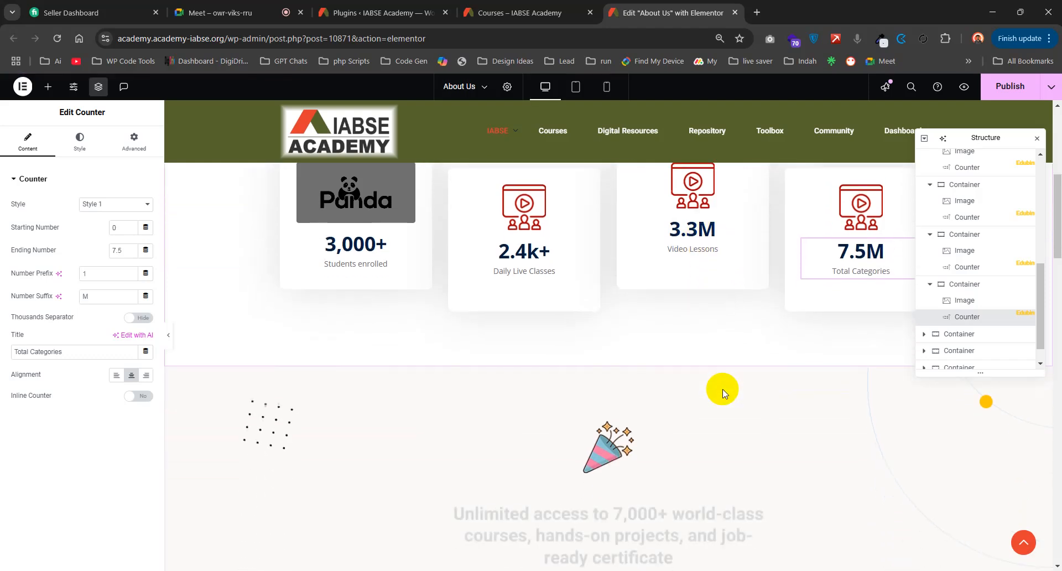
{"action": "scroll", "coordinate": [676, 376], "scroll_direction": "up", "scroll_amount": 3}
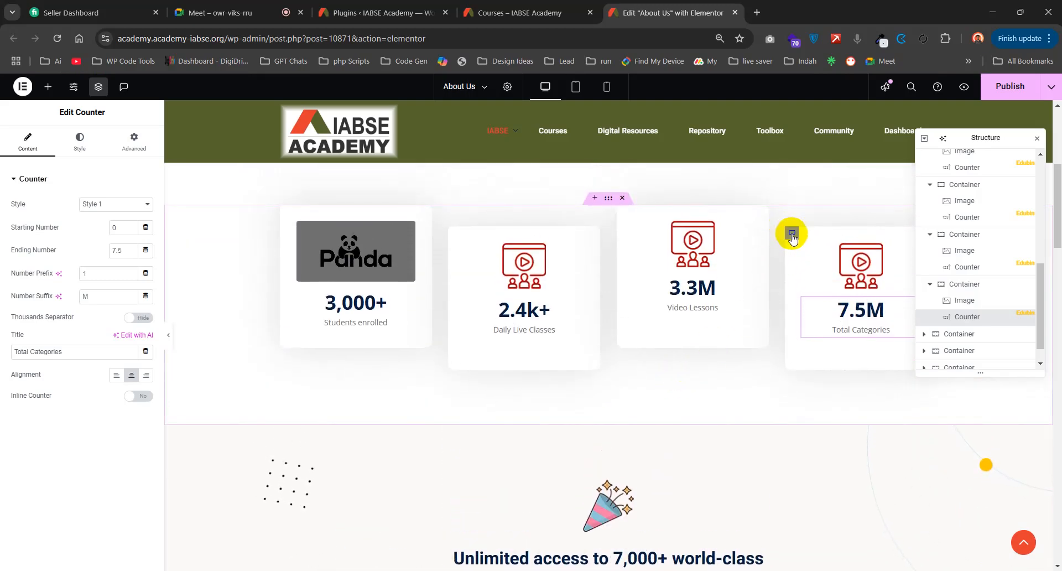
{"action": "left_click", "coordinate": [792, 235]}
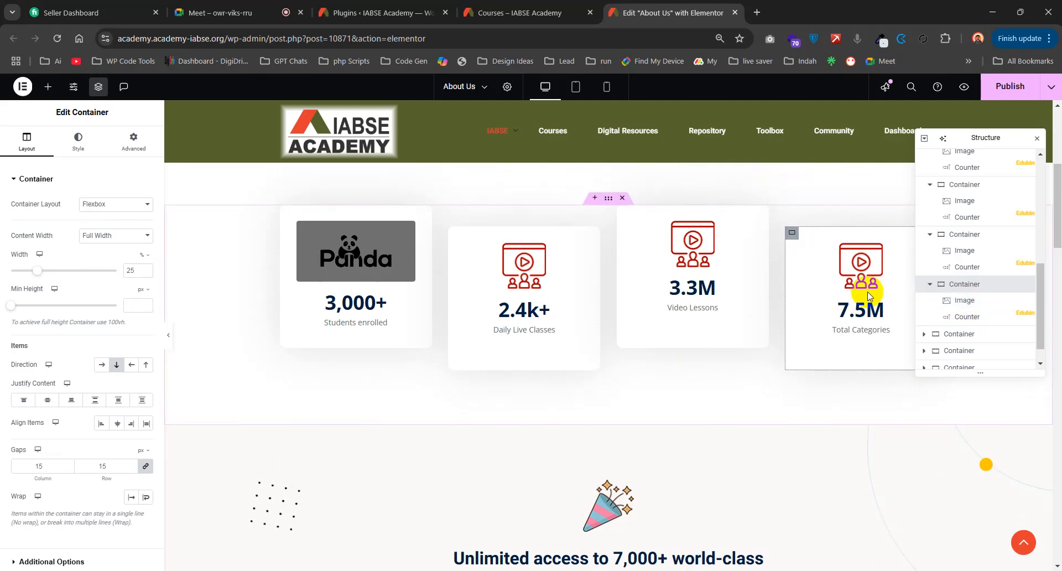
{"action": "right_click", "coordinate": [791, 231]}
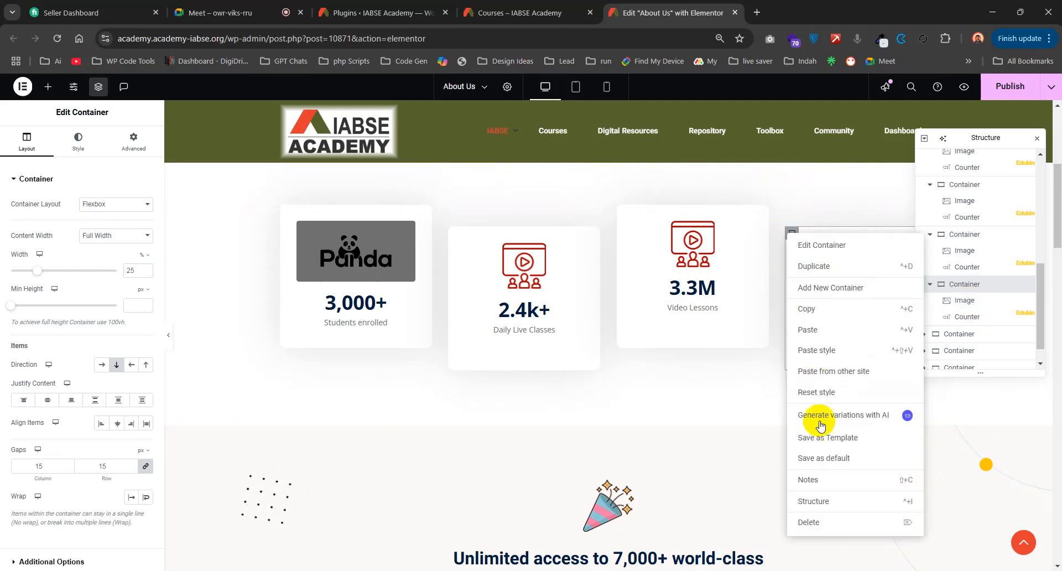
{"action": "left_click", "coordinate": [842, 523]}
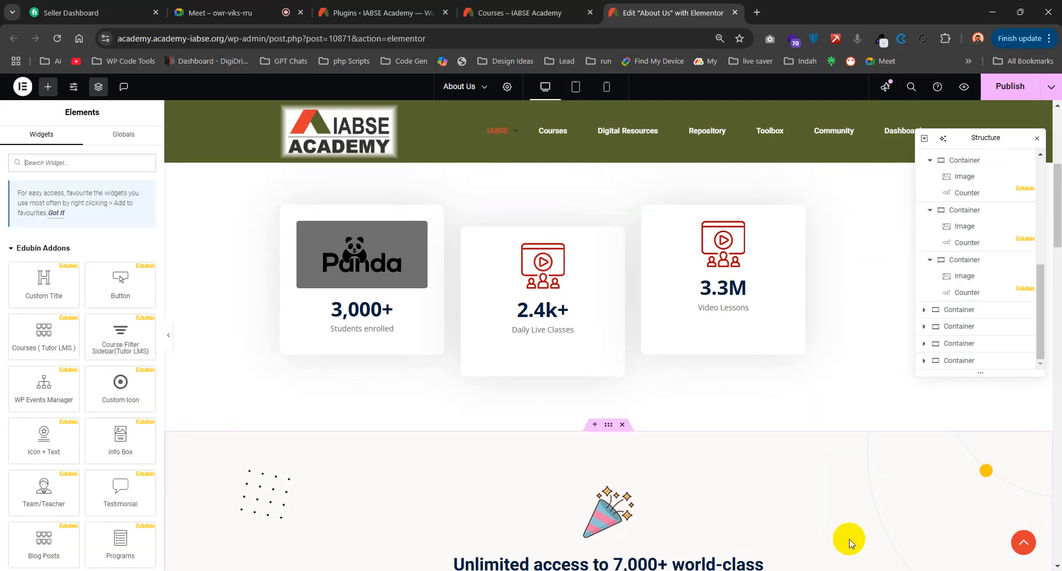
- Duplicate the Daily Live Classes card, place the Video Lessons card between the two copies, and publish the page
{"action": "scroll", "coordinate": [441, 324], "scroll_direction": "up", "scroll_amount": 2}
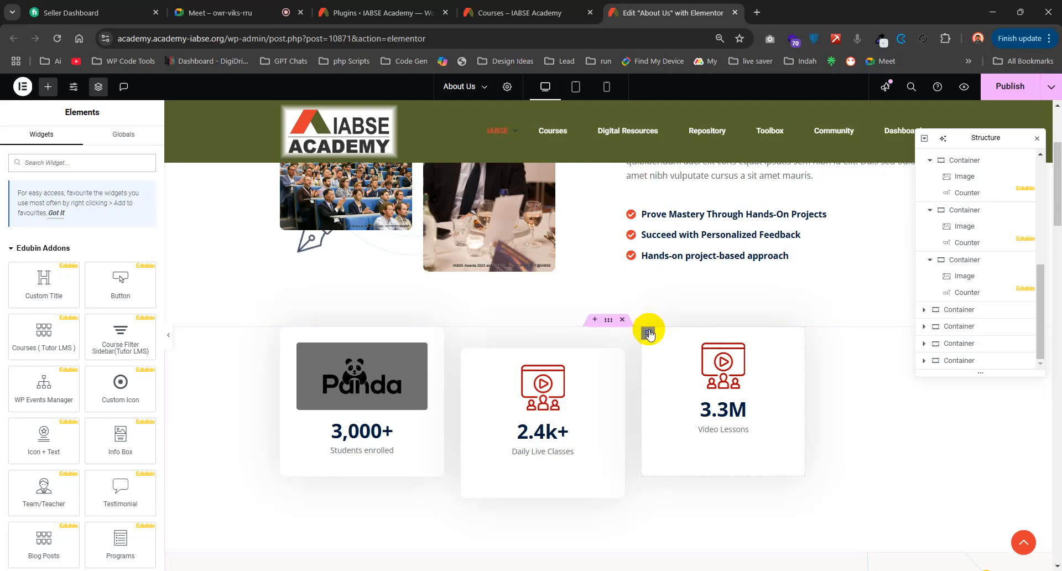
{"action": "left_click", "coordinate": [648, 333]}
{"action": "key", "text": "ctrl+d"}
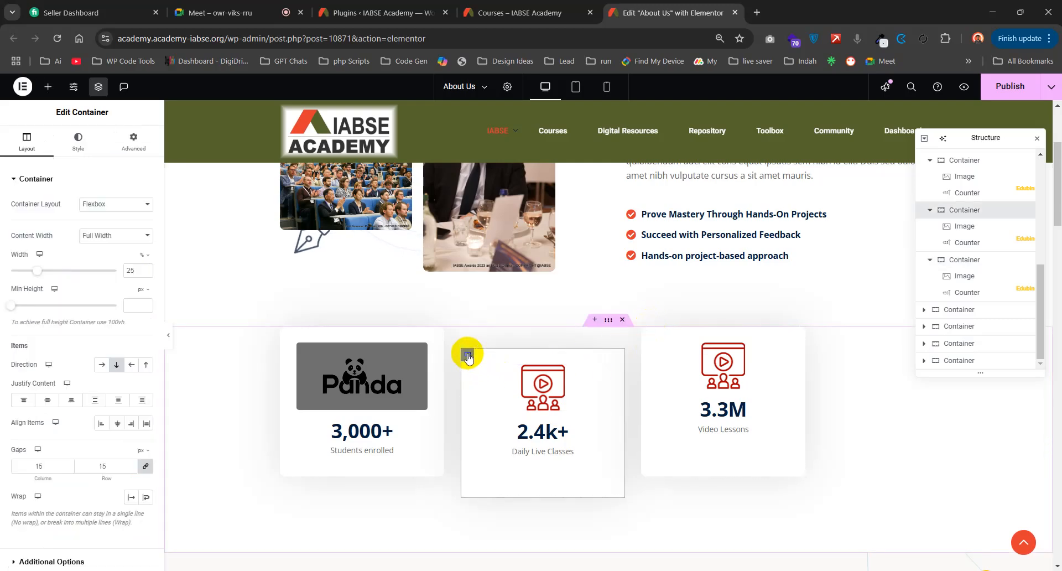
{"action": "left_click_drag", "start_coordinate": [792, 333], "coordinate": [624, 378]}
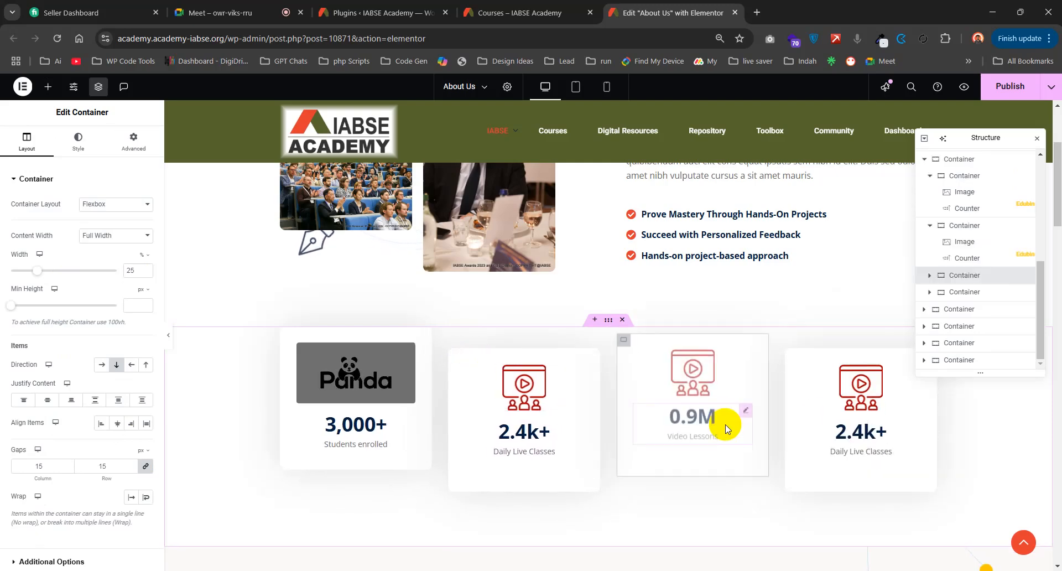
{"action": "left_click", "coordinate": [1011, 99]}
- Review the Unlimited access section with its Our Vision, Our Mission and Our Philosophy columns
{"action": "scroll", "coordinate": [656, 277], "scroll_direction": "down", "scroll_amount": 5}
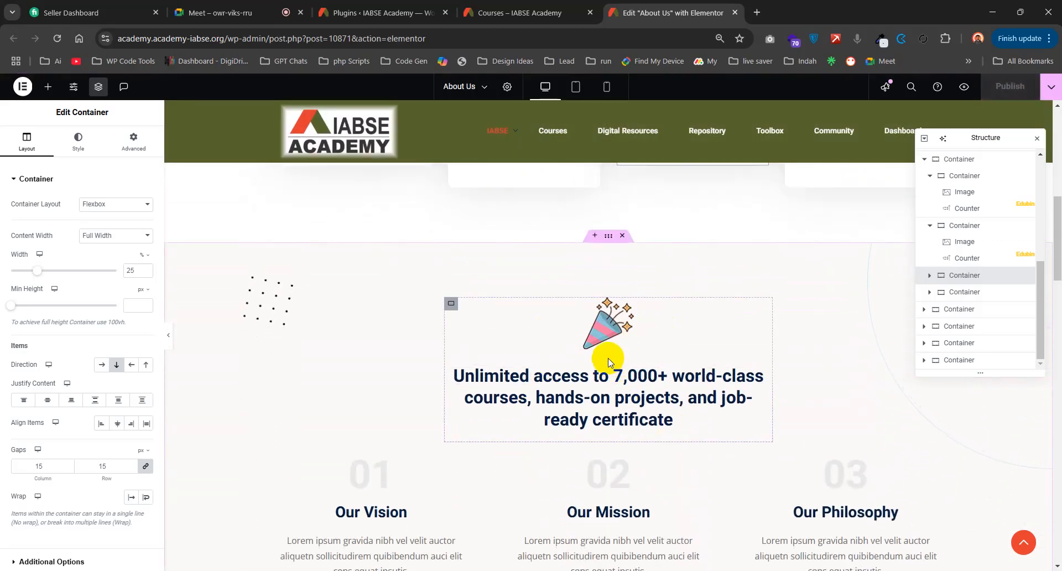
{"action": "scroll", "coordinate": [782, 349], "scroll_direction": "down", "scroll_amount": 1}
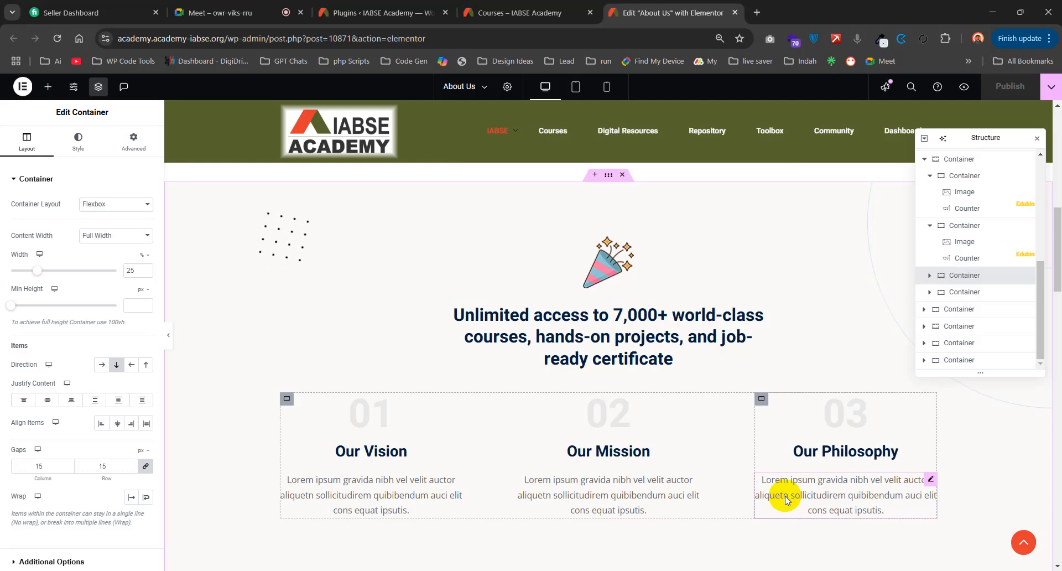
{"action": "scroll", "coordinate": [686, 418], "scroll_direction": "down", "scroll_amount": 3}
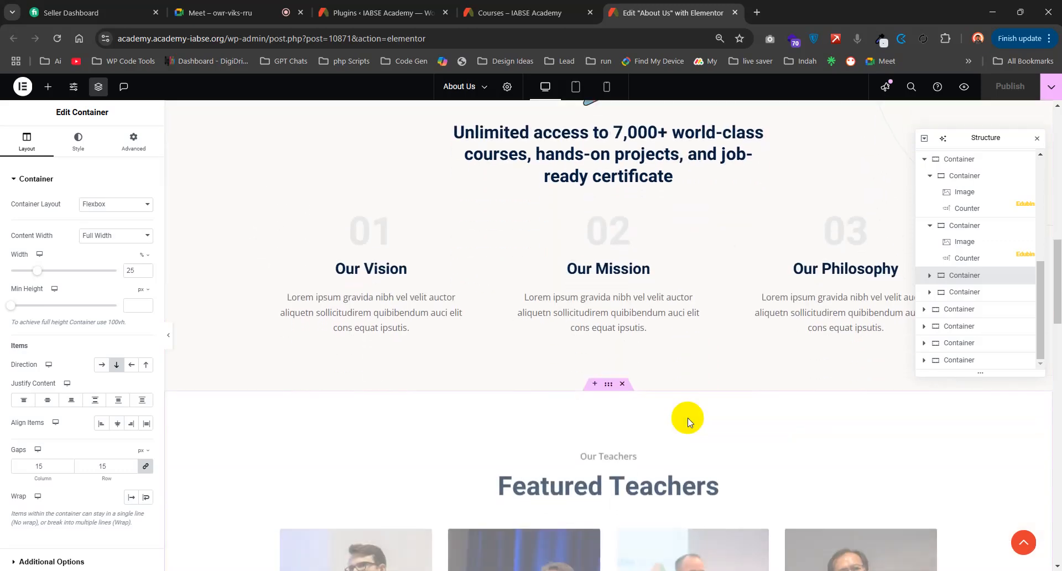
{"action": "scroll", "coordinate": [585, 327], "scroll_direction": "up", "scroll_amount": 3}
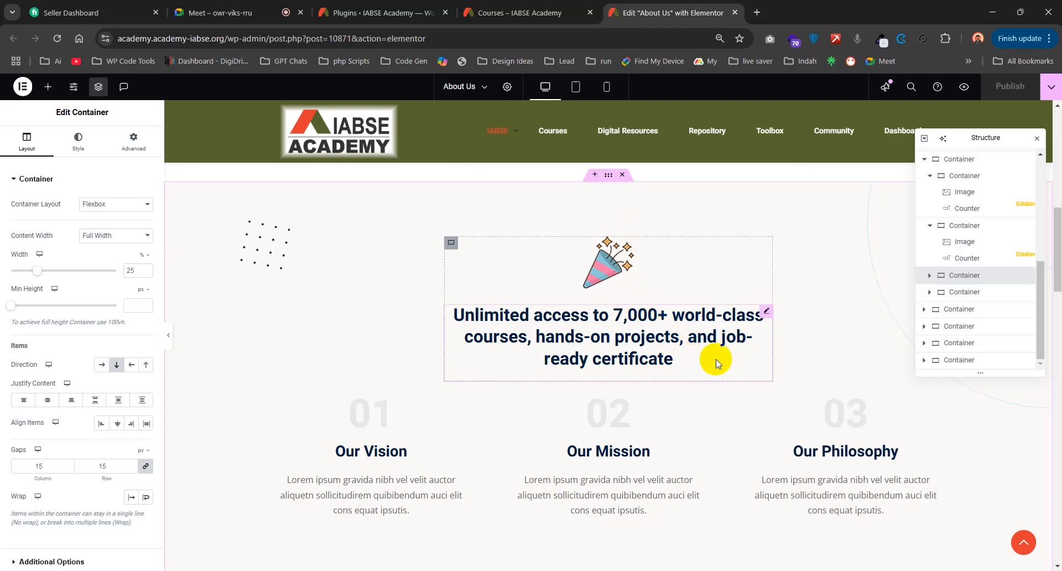
{"action": "scroll", "coordinate": [716, 362], "scroll_direction": "down", "scroll_amount": 1}
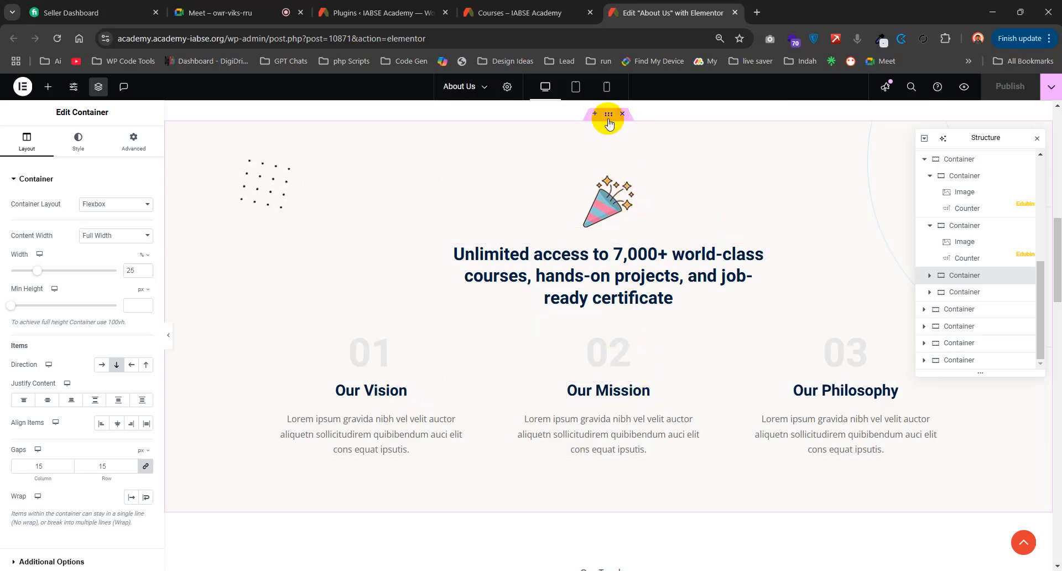
- Select the parent container of the counter cards and open its advanced Responsive visibility settings
{"action": "scroll", "coordinate": [652, 267], "scroll_direction": "up", "scroll_amount": 10}
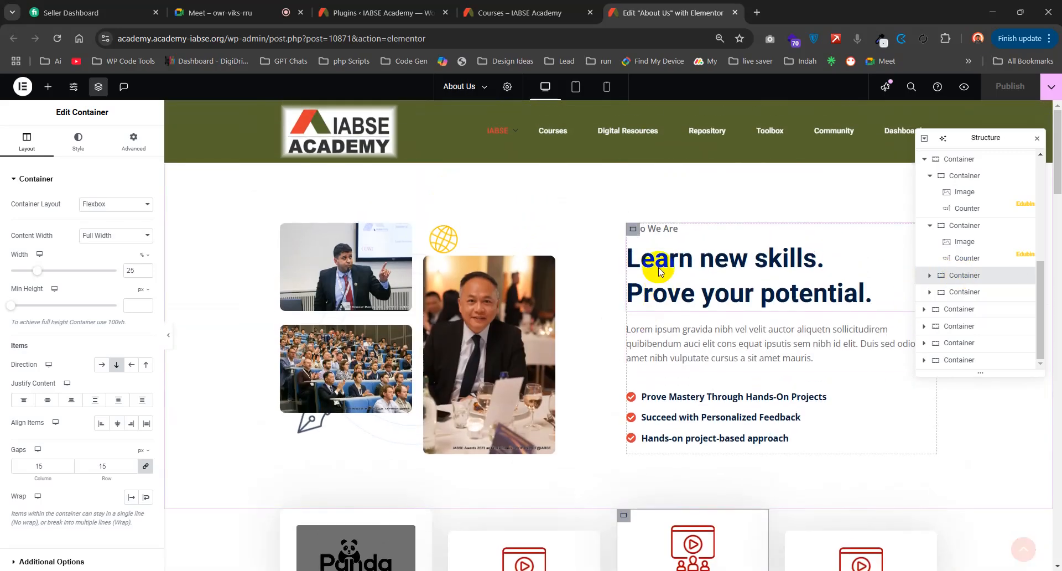
{"action": "scroll", "coordinate": [658, 271], "scroll_direction": "down", "scroll_amount": 2}
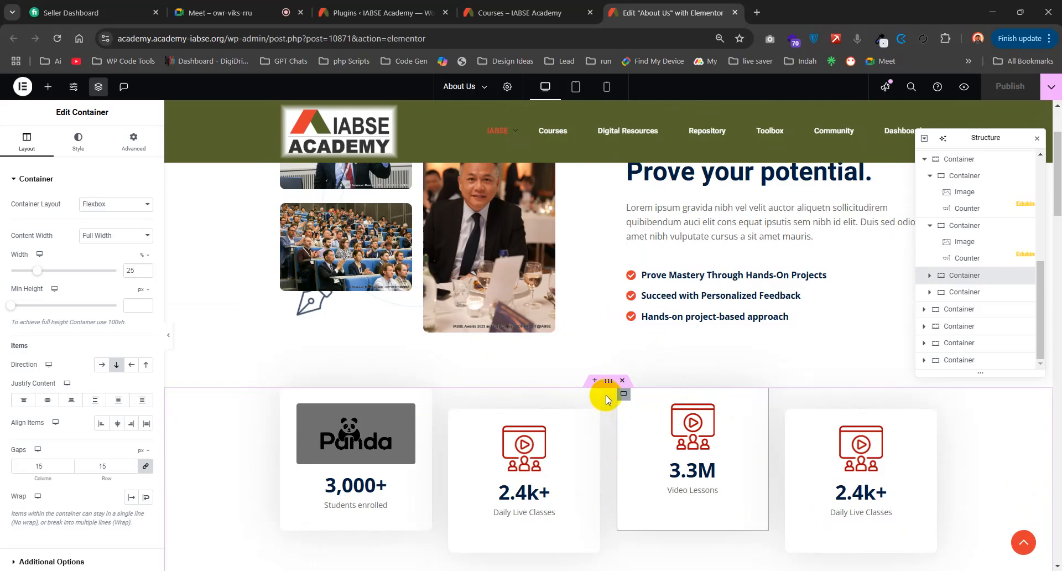
{"action": "left_click", "coordinate": [608, 380]}
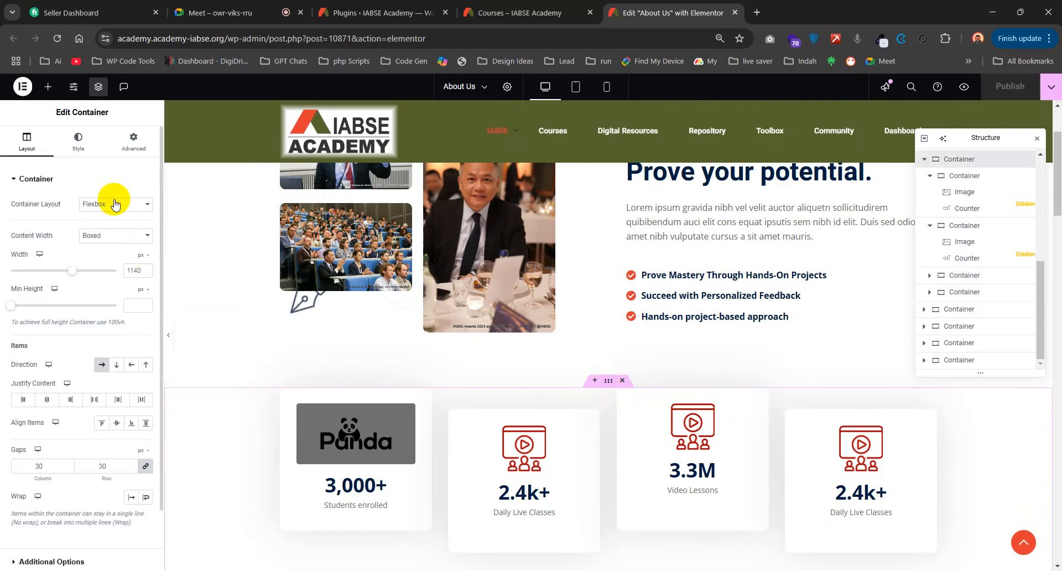
{"action": "left_click_drag", "start_coordinate": [82, 115], "coordinate": [117, 119]}
{"action": "left_click", "coordinate": [96, 116]}
{"action": "scroll", "coordinate": [43, 298], "scroll_direction": "down", "scroll_amount": 2}
{"action": "scroll", "coordinate": [44, 310], "scroll_direction": "up", "scroll_amount": 2}
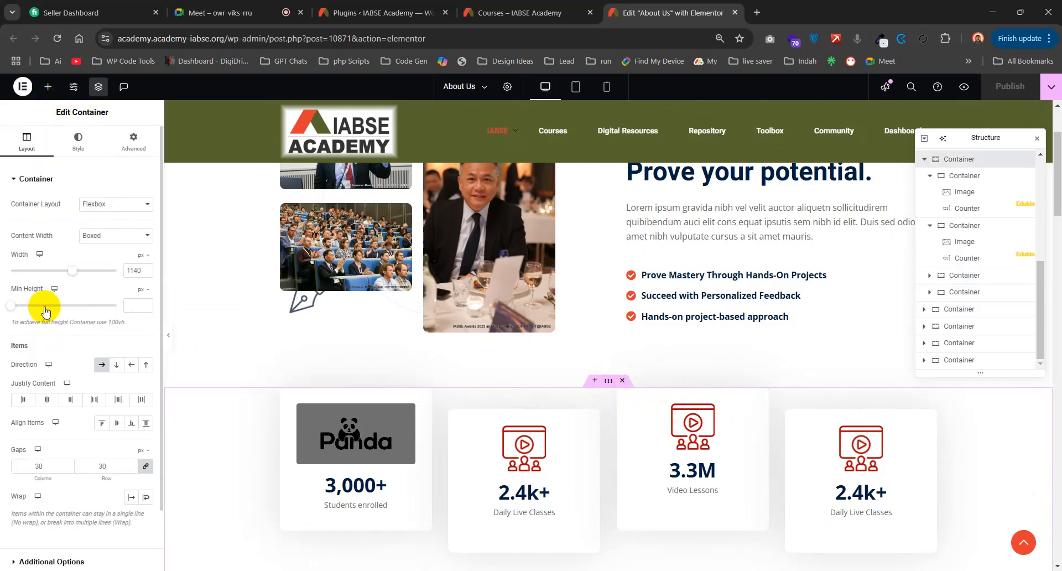
{"action": "left_click", "coordinate": [134, 139]}
{"action": "scroll", "coordinate": [86, 380], "scroll_direction": "down", "scroll_amount": 5}
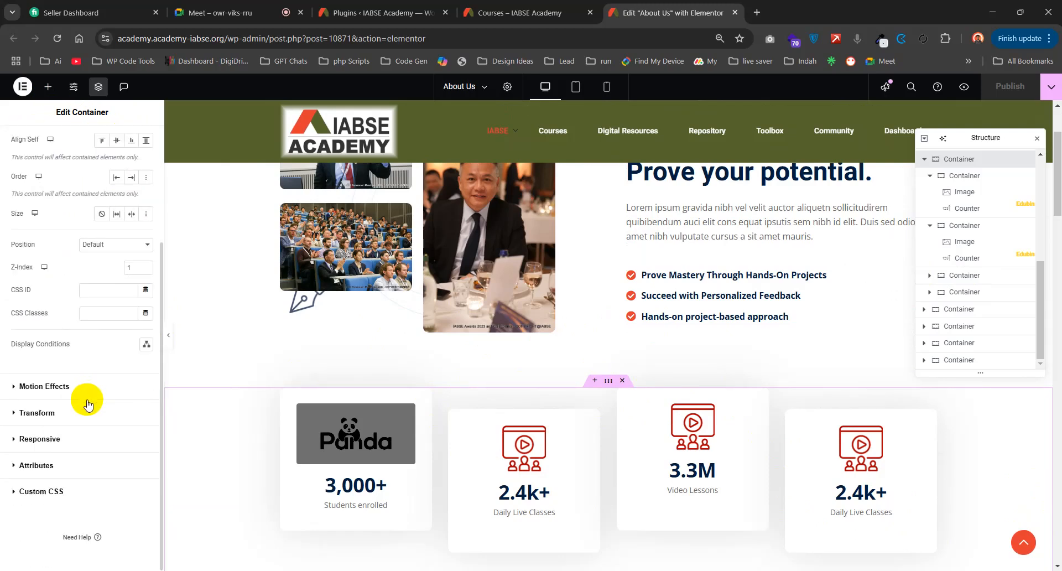
{"action": "left_click", "coordinate": [48, 440]}
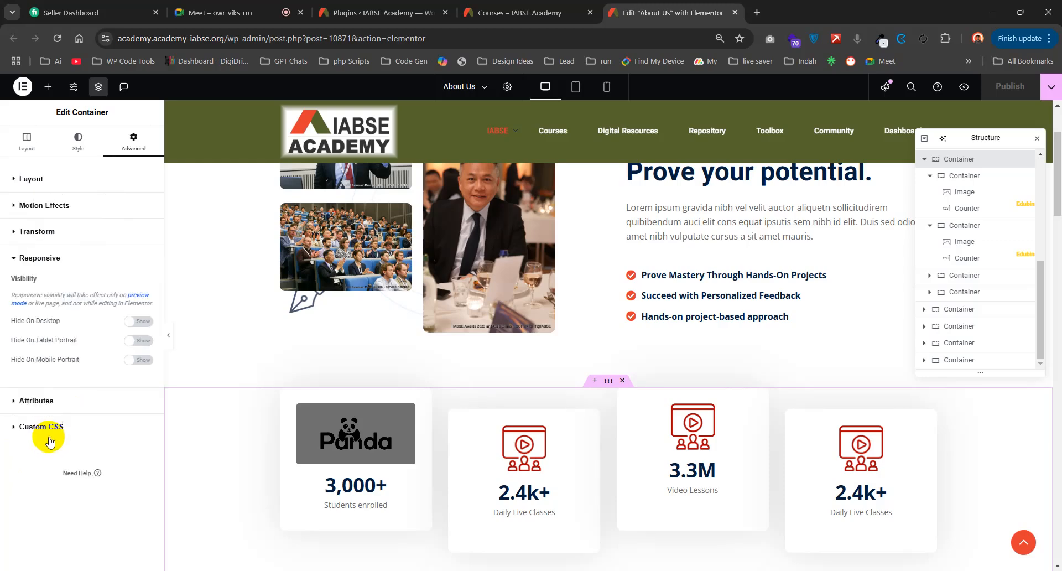
- Hide the counters container on desktop, tablet portrait and mobile portrait, and publish the page
{"action": "left_click", "coordinate": [138, 322]}
{"action": "left_click", "coordinate": [138, 340]}
{"action": "left_click", "coordinate": [138, 359]}
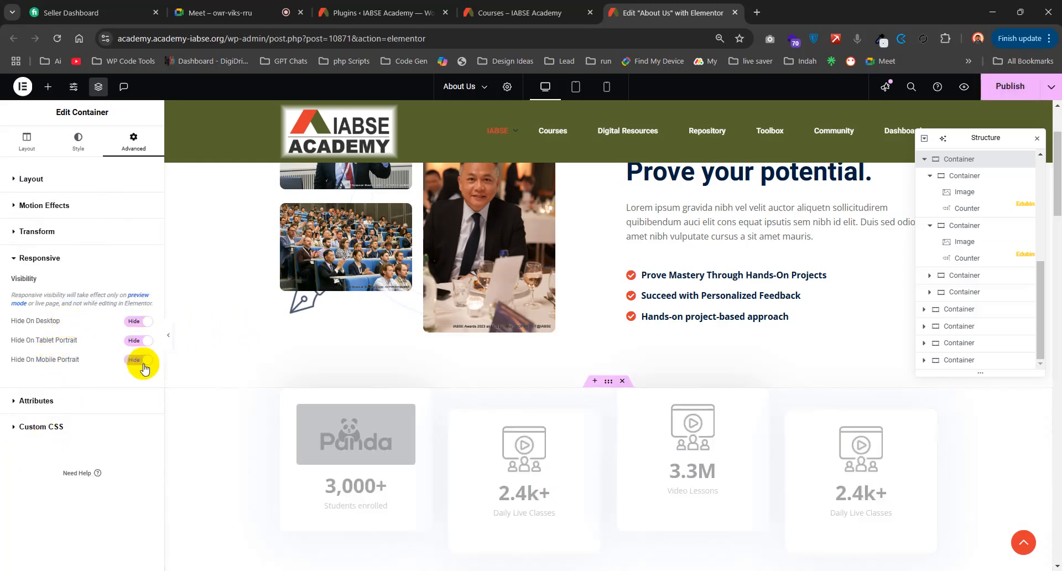
{"action": "scroll", "coordinate": [635, 460], "scroll_direction": "down", "scroll_amount": 2}
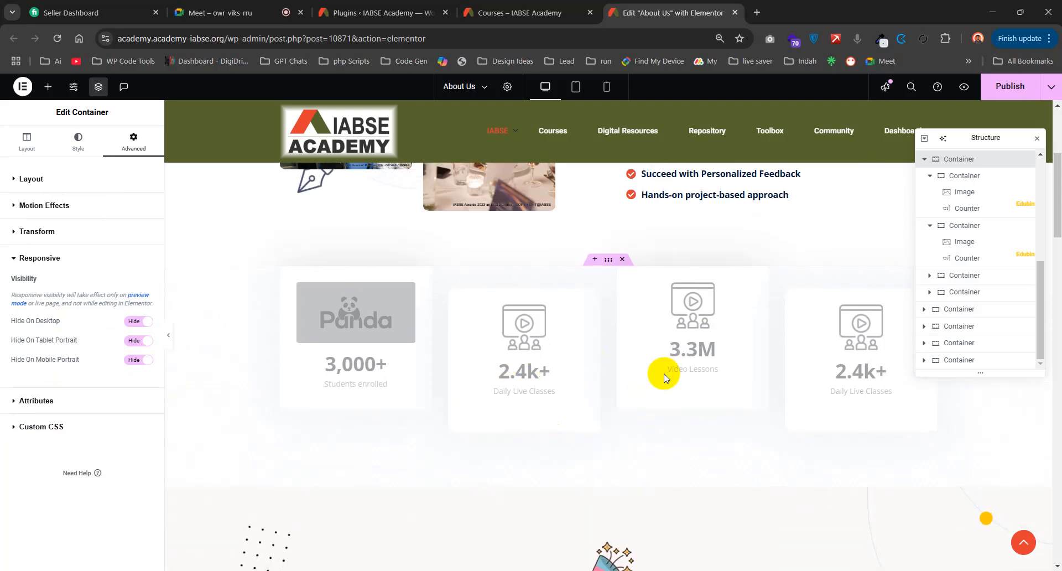
{"action": "left_click", "coordinate": [1001, 94]}
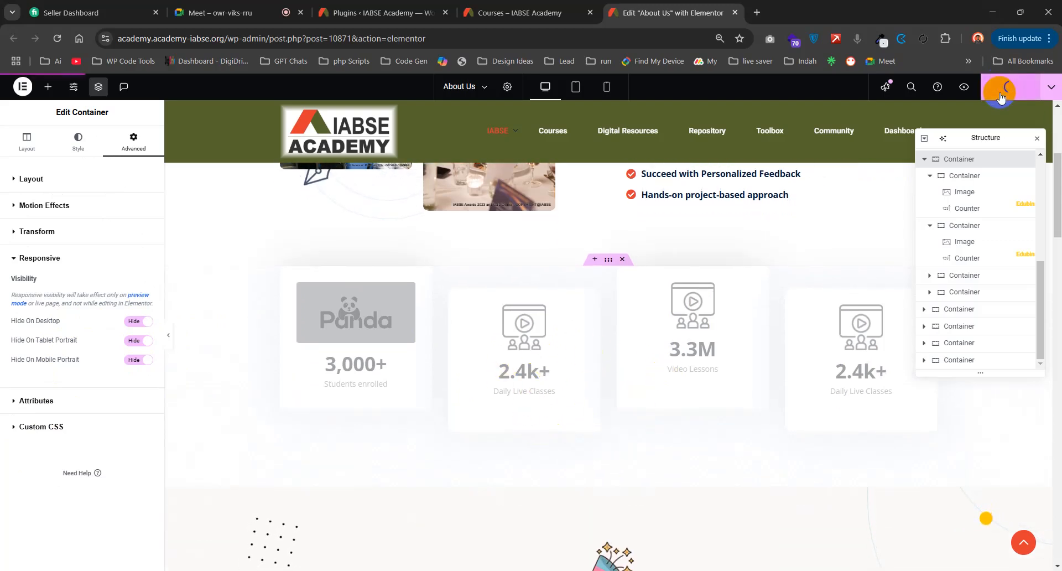
- Open the live About Us page from the site's IABSE menu and check whether the counter section is still shown
{"action": "left_click", "coordinate": [553, 12]}
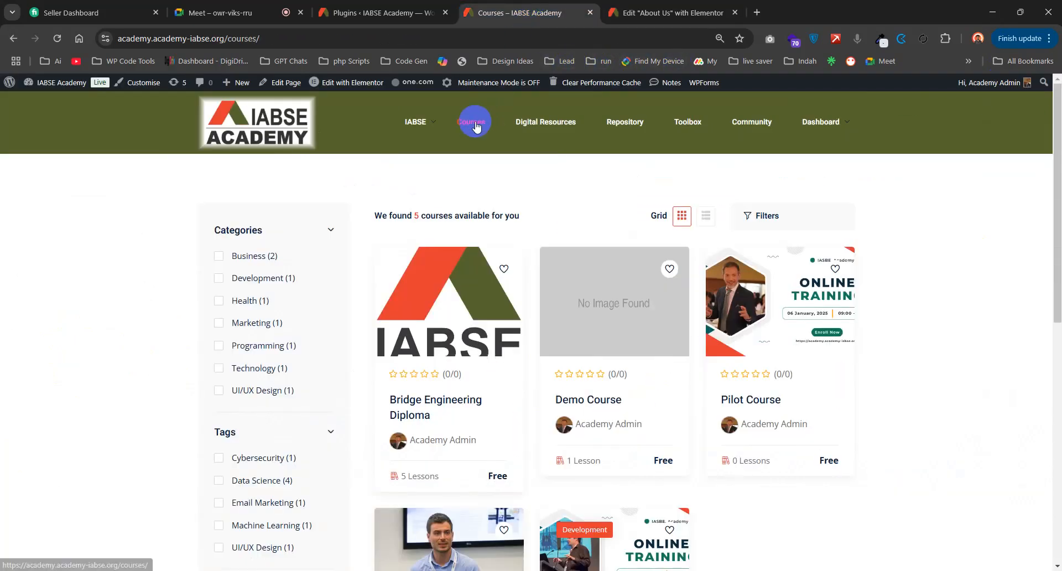
{"action": "mouse_move", "coordinate": [407, 122]}
{"action": "left_click", "coordinate": [415, 165]}
{"action": "left_click_drag", "start_coordinate": [514, 4], "coordinate": [678, 10]}
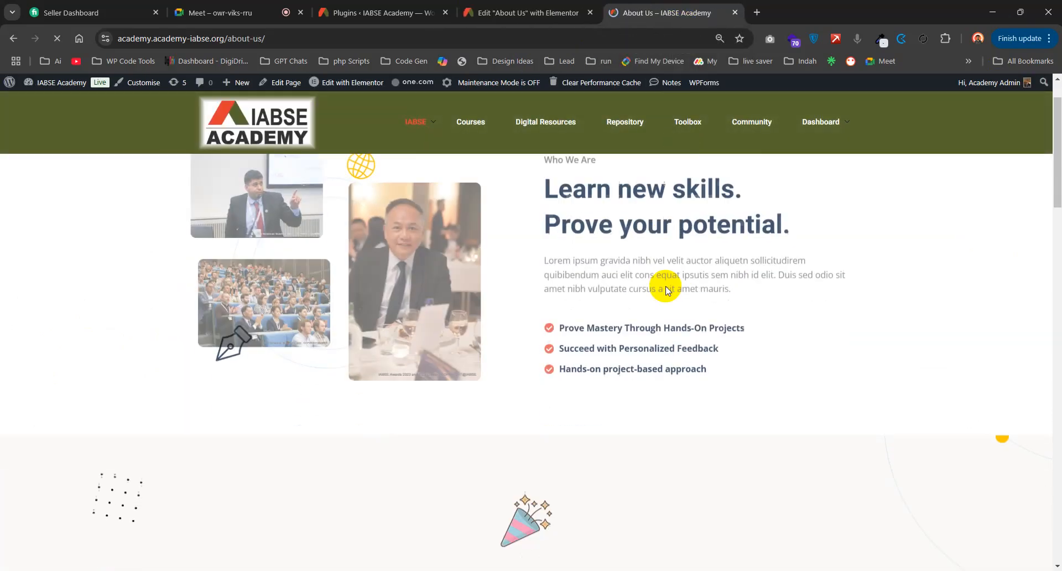
{"action": "scroll", "coordinate": [666, 291], "scroll_direction": "down", "scroll_amount": 18}
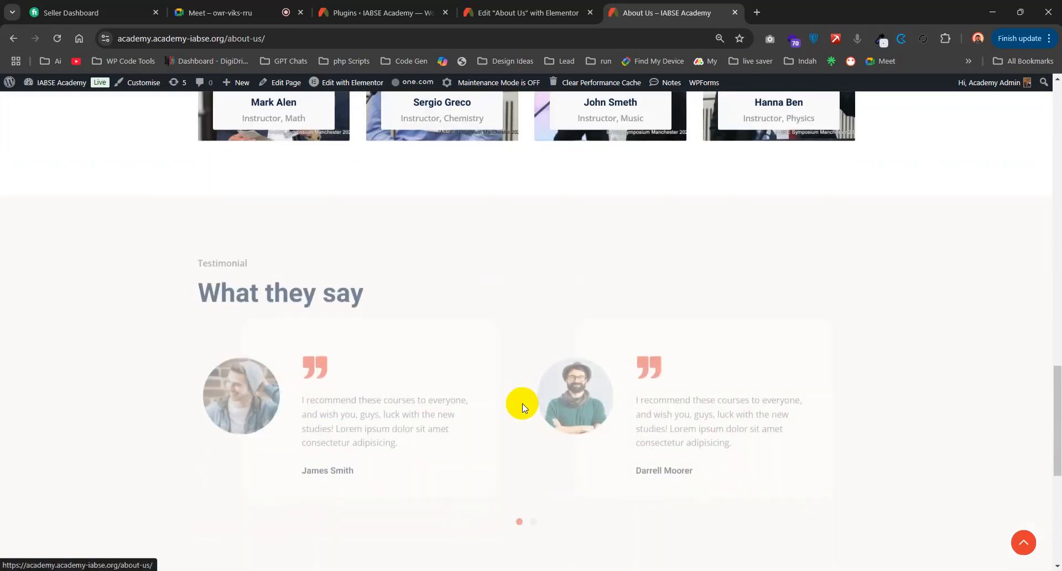
{"action": "scroll", "coordinate": [519, 408], "scroll_direction": "up", "scroll_amount": 15}
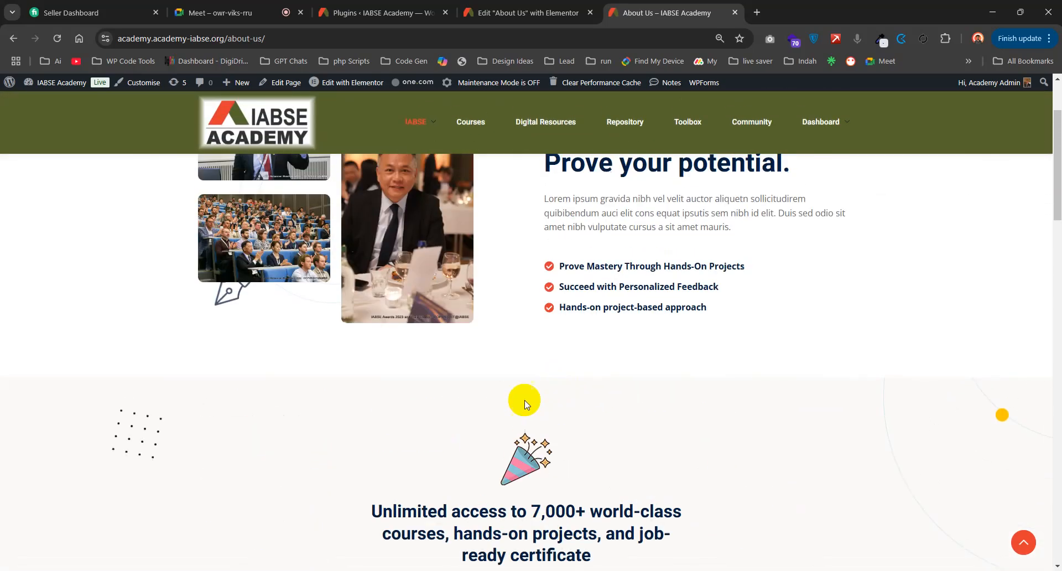
- Return to the Elementor editor, reload it, and examine the hidden counter section below the Who We Are section
{"action": "left_click", "coordinate": [478, 8]}
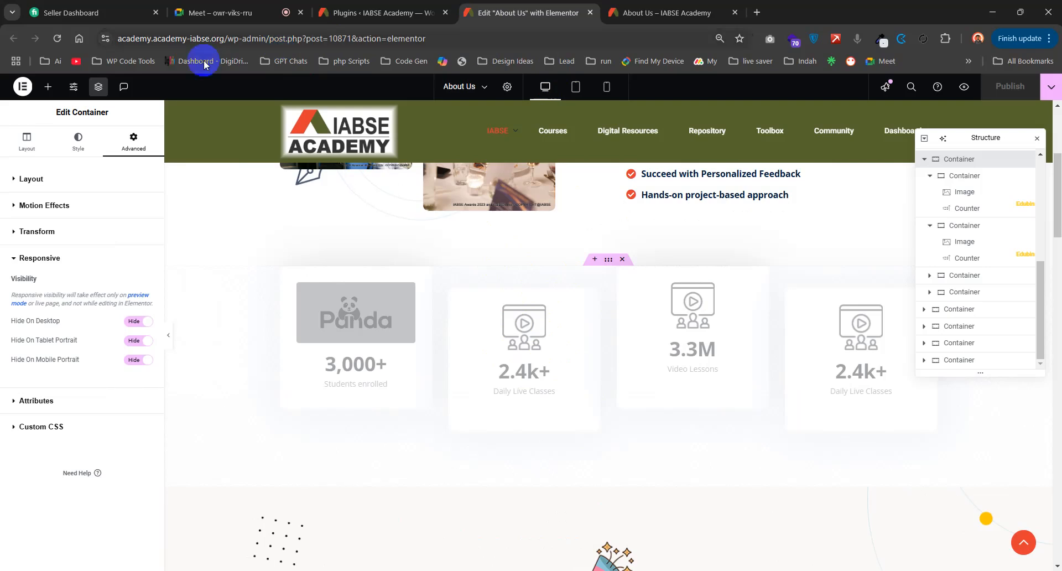
{"action": "left_click", "coordinate": [57, 43]}
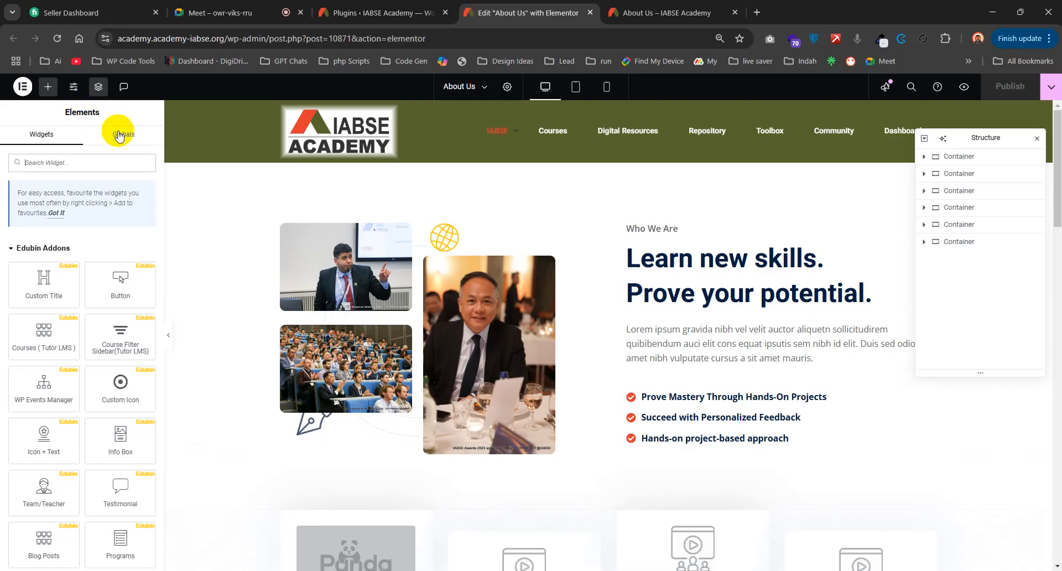
{"action": "scroll", "coordinate": [486, 379], "scroll_direction": "down", "scroll_amount": 2}
{"action": "scroll", "coordinate": [600, 465], "scroll_direction": "down", "scroll_amount": 2}
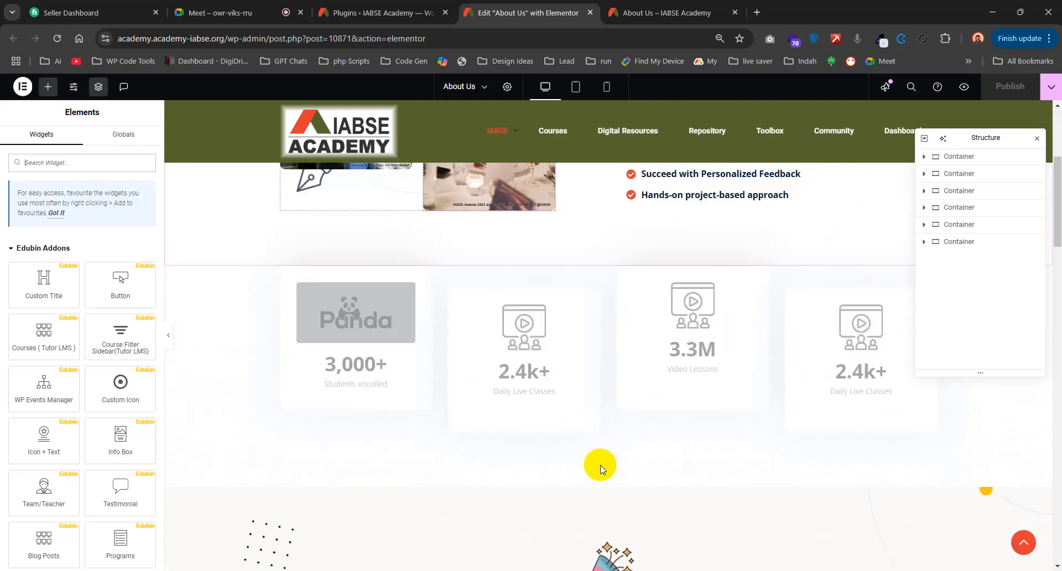
{"action": "scroll", "coordinate": [599, 465], "scroll_direction": "up", "scroll_amount": 4}
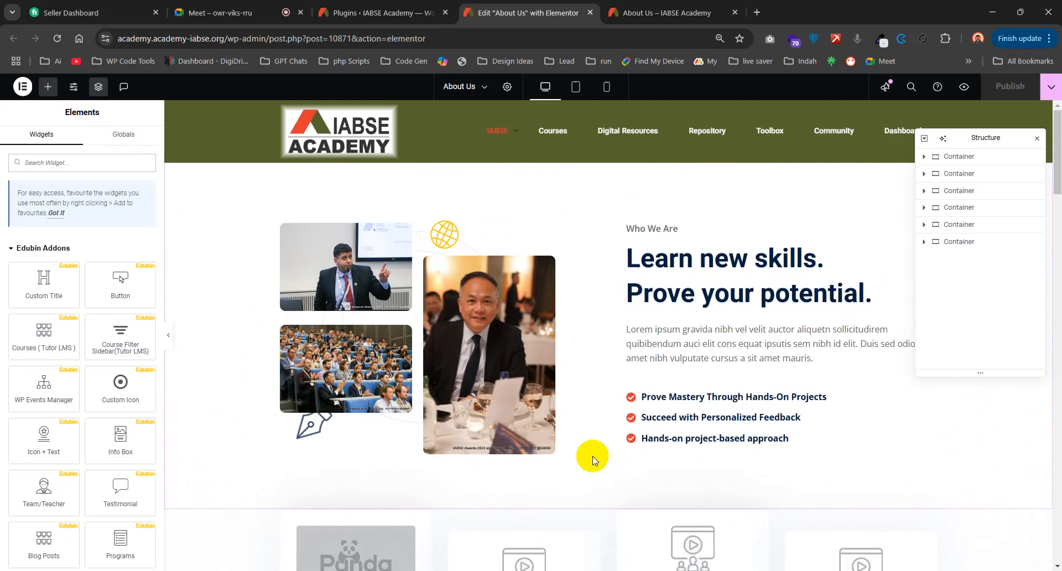
{"action": "scroll", "coordinate": [585, 419], "scroll_direction": "down", "scroll_amount": 2}
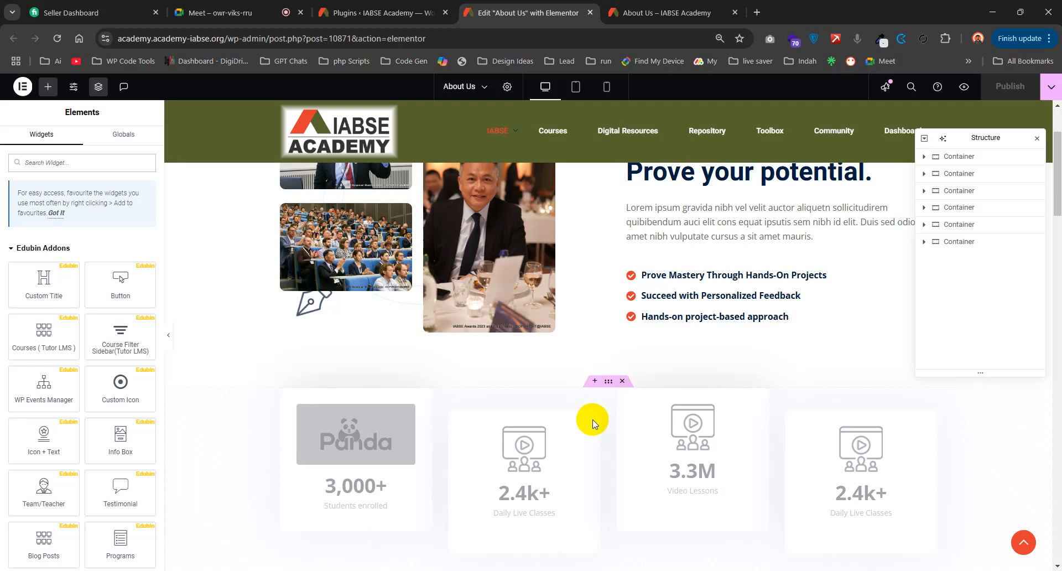
{"action": "scroll", "coordinate": [591, 422], "scroll_direction": "down", "scroll_amount": 1}
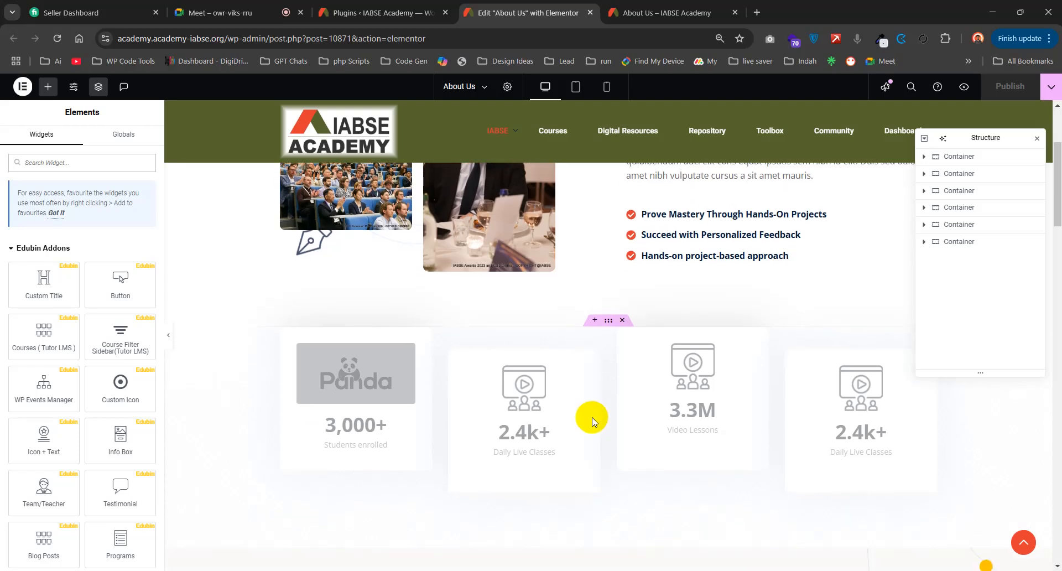
{"action": "scroll", "coordinate": [590, 423], "scroll_direction": "down", "scroll_amount": 1}
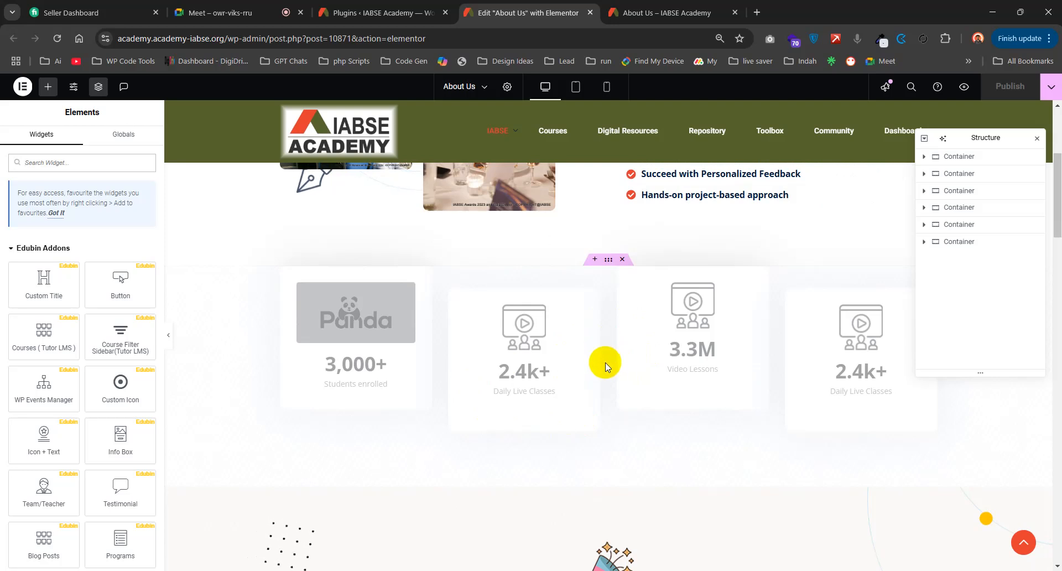
- Close the page's Structure overview and bring it back
{"action": "left_click", "coordinate": [98, 87]}
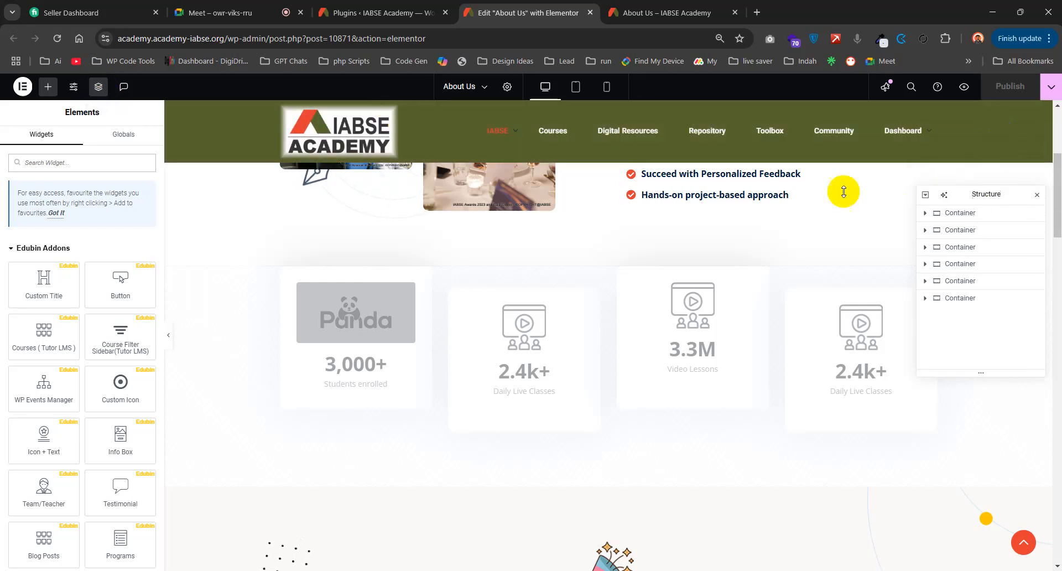
{"action": "left_click", "coordinate": [1037, 172]}
{"action": "left_click", "coordinate": [98, 87]}
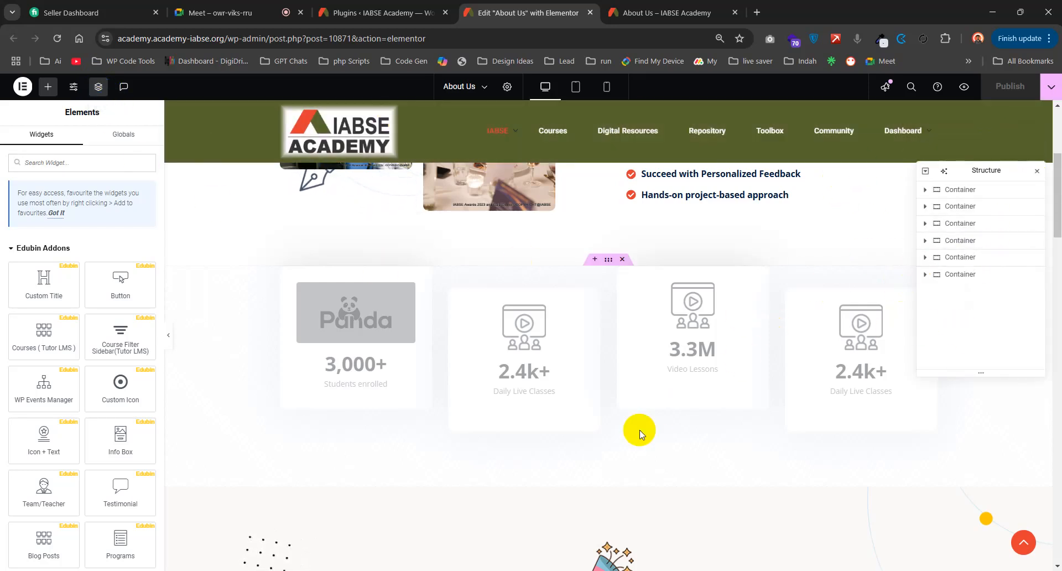
- Select the Who We Are container in the page structure, and the counter cards container that follows it
{"action": "scroll", "coordinate": [645, 427], "scroll_direction": "up", "scroll_amount": 5}
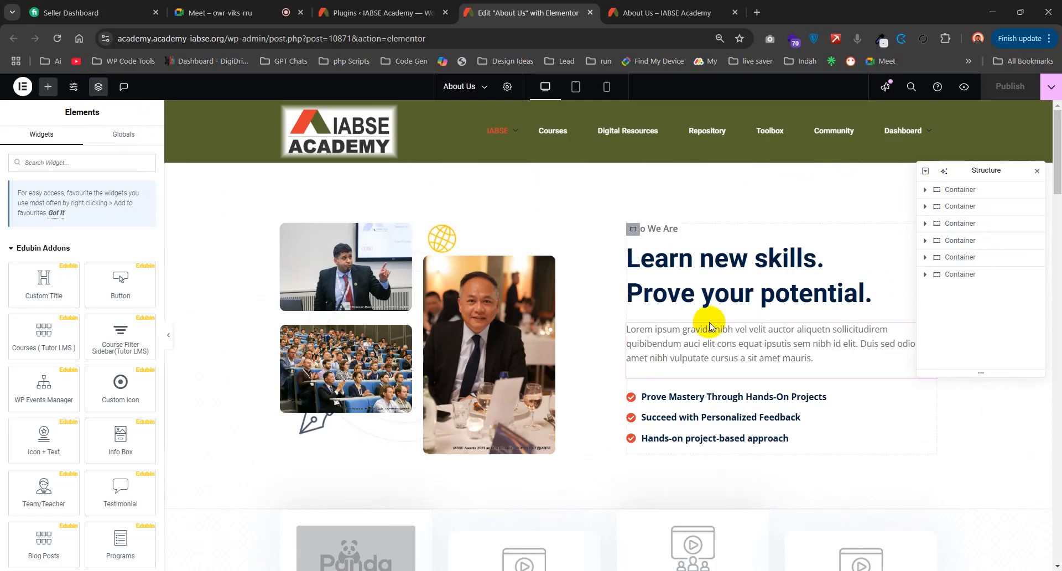
{"action": "left_click", "coordinate": [953, 192]}
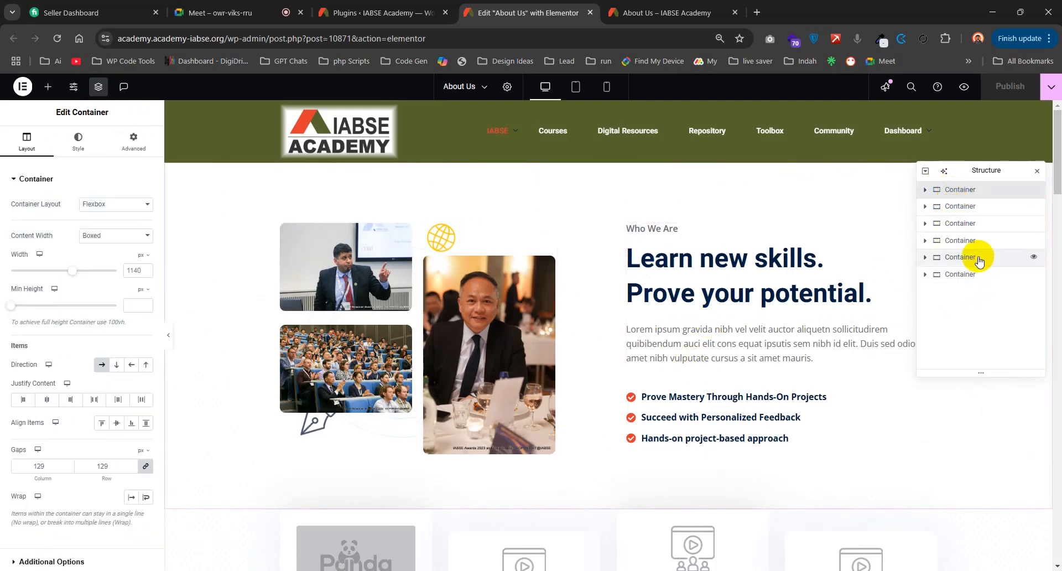
{"action": "left_click", "coordinate": [954, 206]}
{"action": "scroll", "coordinate": [603, 517], "scroll_direction": "down", "scroll_amount": 2}
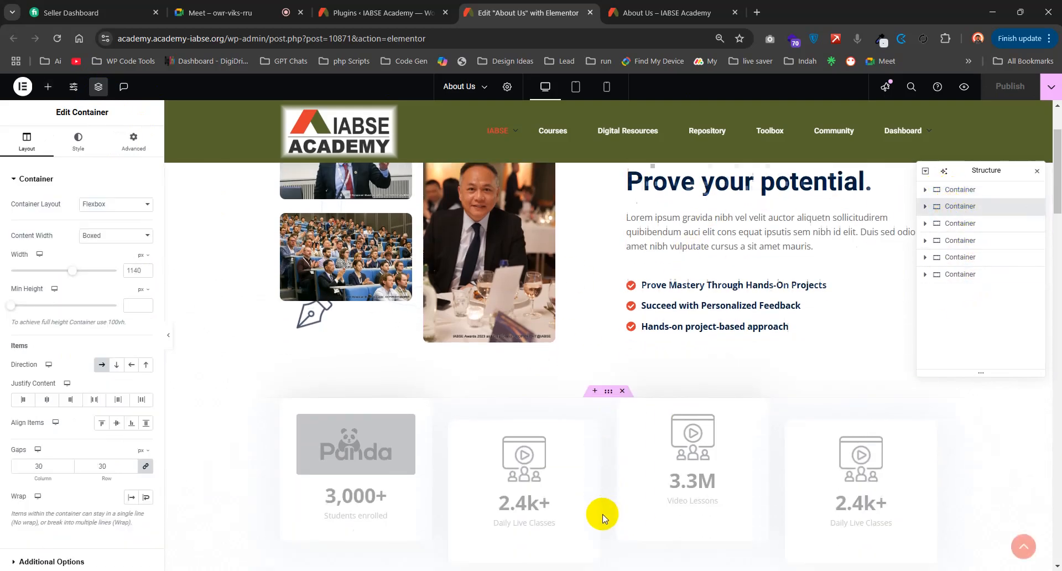
- Toggle the counter cards container's visibility in the editor off and on again through the page structure
{"action": "scroll", "coordinate": [619, 468], "scroll_direction": "down", "scroll_amount": 2}
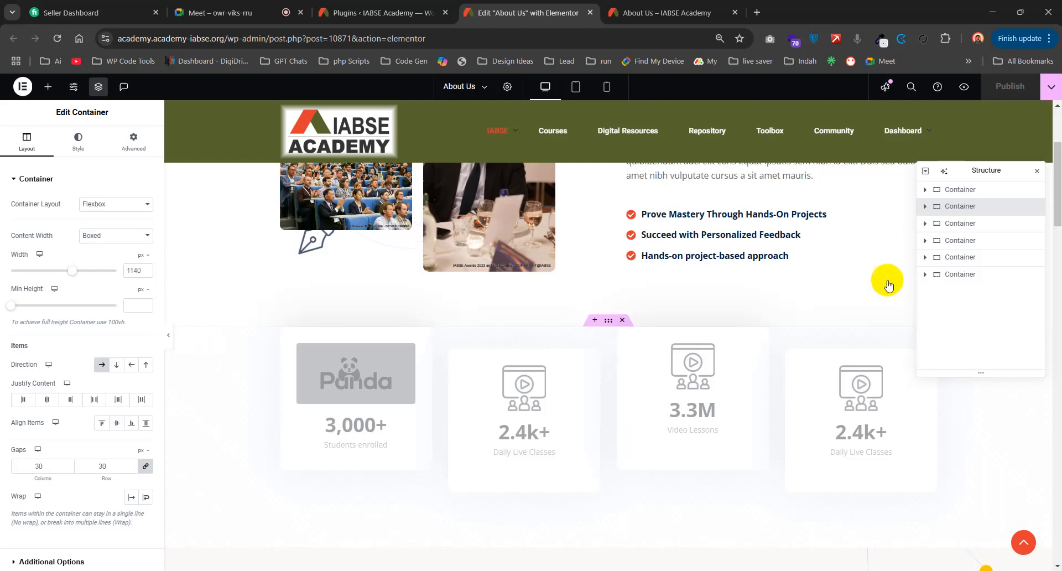
{"action": "mouse_move", "coordinate": [978, 212]}
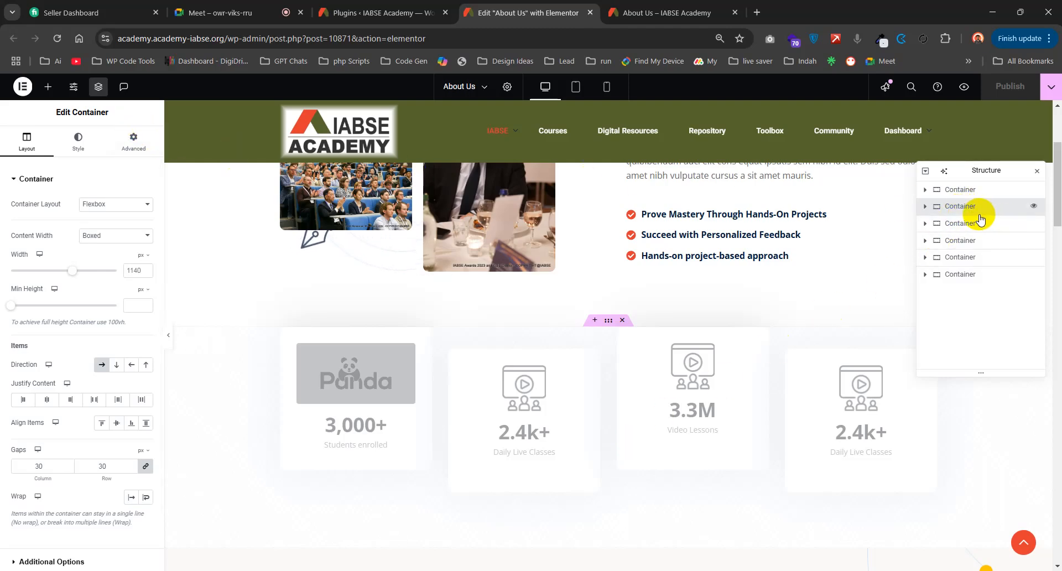
{"action": "left_click", "coordinate": [1032, 208]}
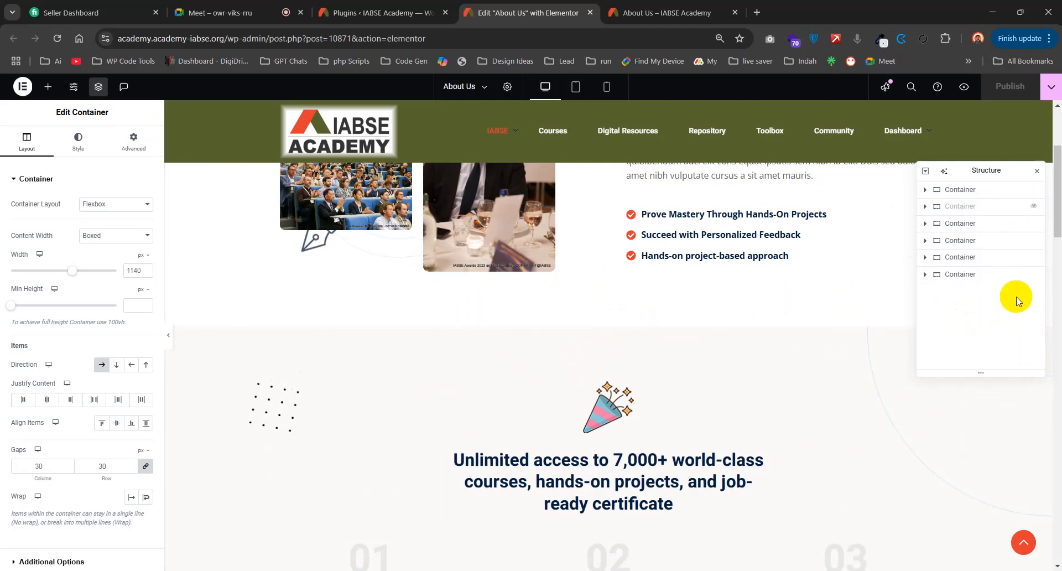
{"action": "left_click", "coordinate": [1032, 208]}
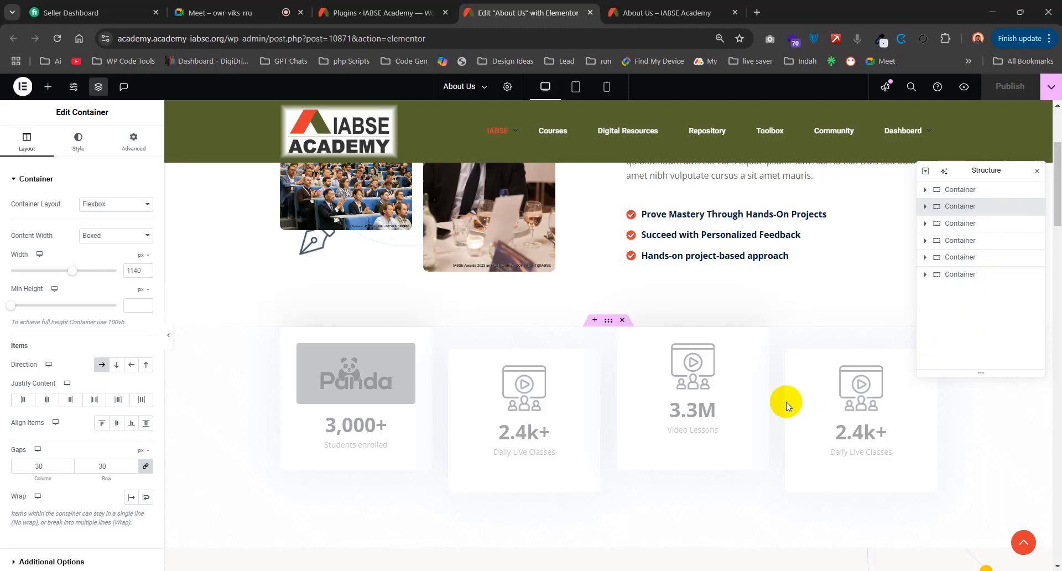
- Open the site's Contact page in a separate tab from the IABSE menu of the live page, and edit it with Elementor
{"action": "left_click", "coordinate": [664, 12]}
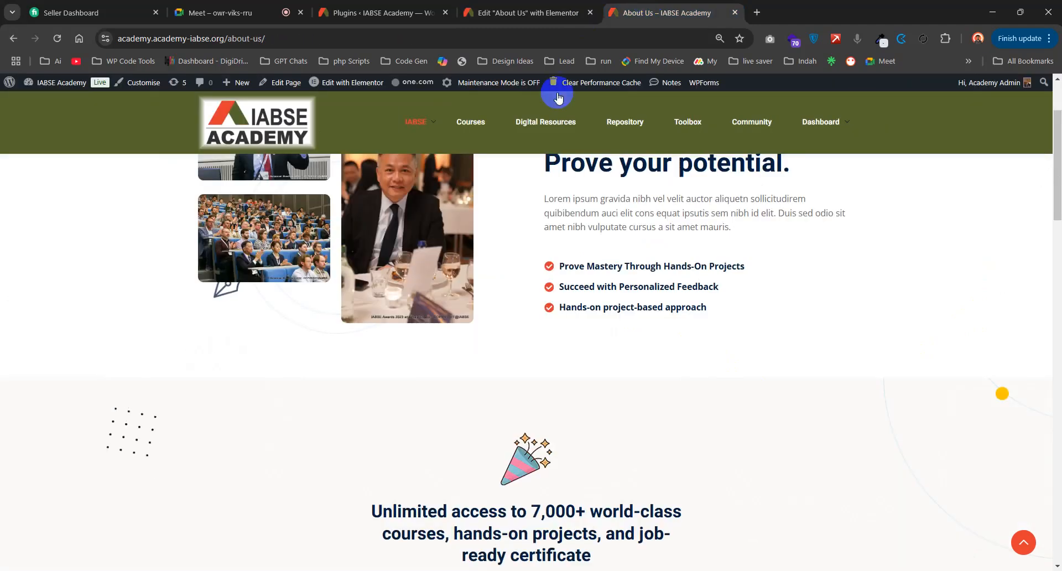
{"action": "mouse_move", "coordinate": [412, 120]}
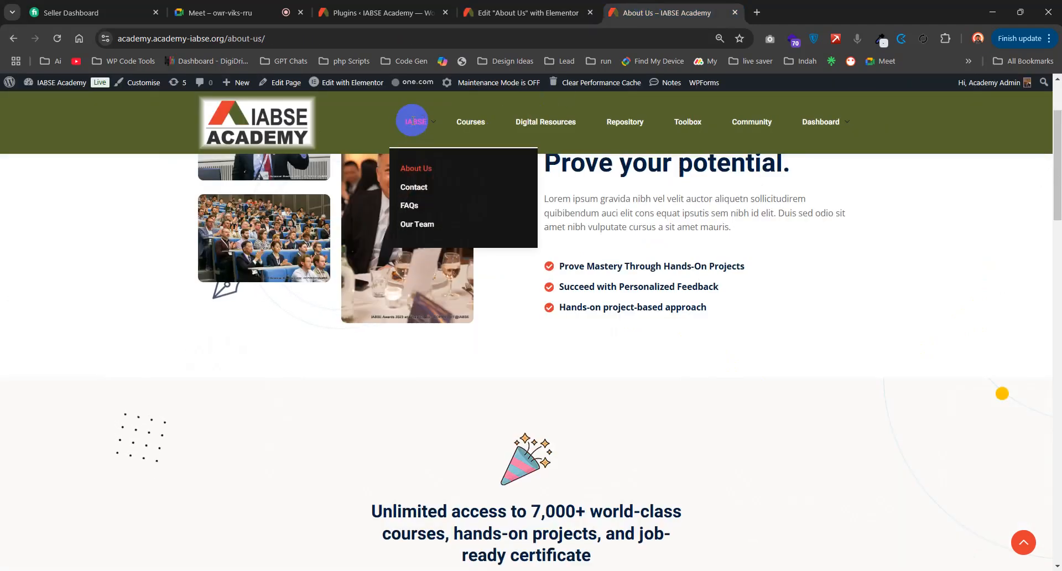
{"action": "middle_click", "coordinate": [418, 191]}
{"action": "left_click", "coordinate": [820, 14]}
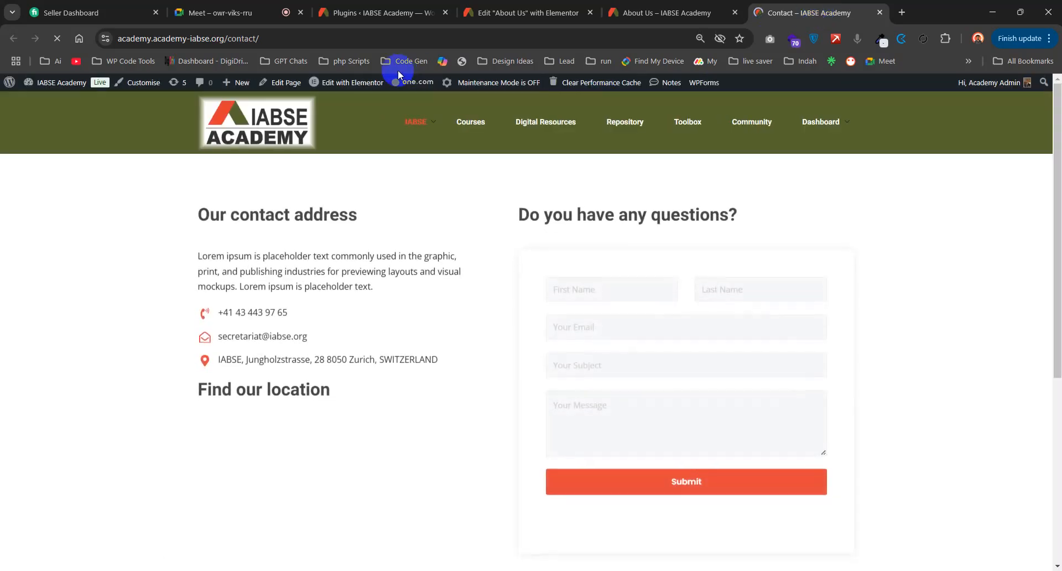
{"action": "mouse_move", "coordinate": [379, 87]}
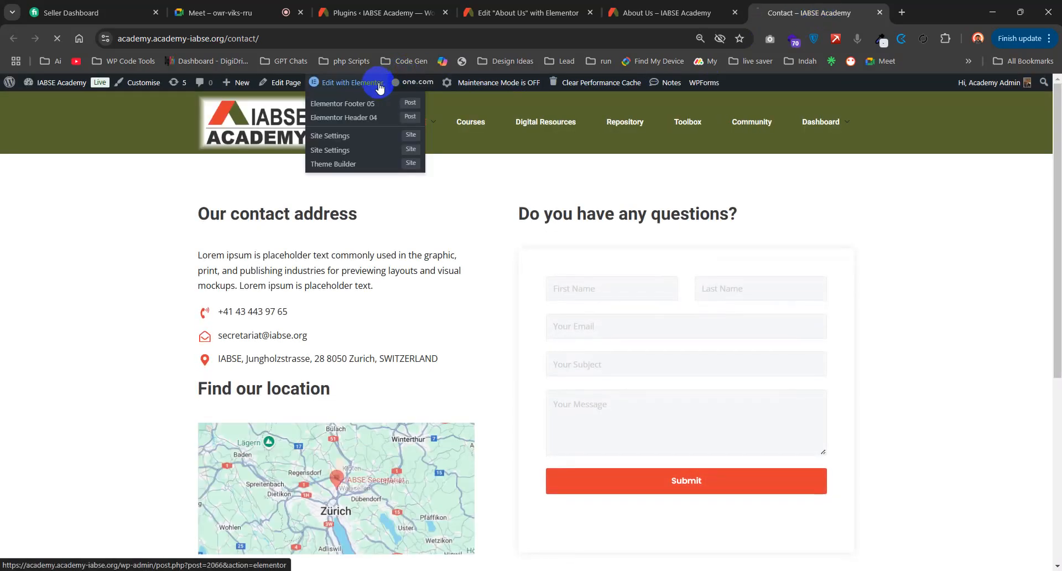
{"action": "left_click", "coordinate": [378, 87]}
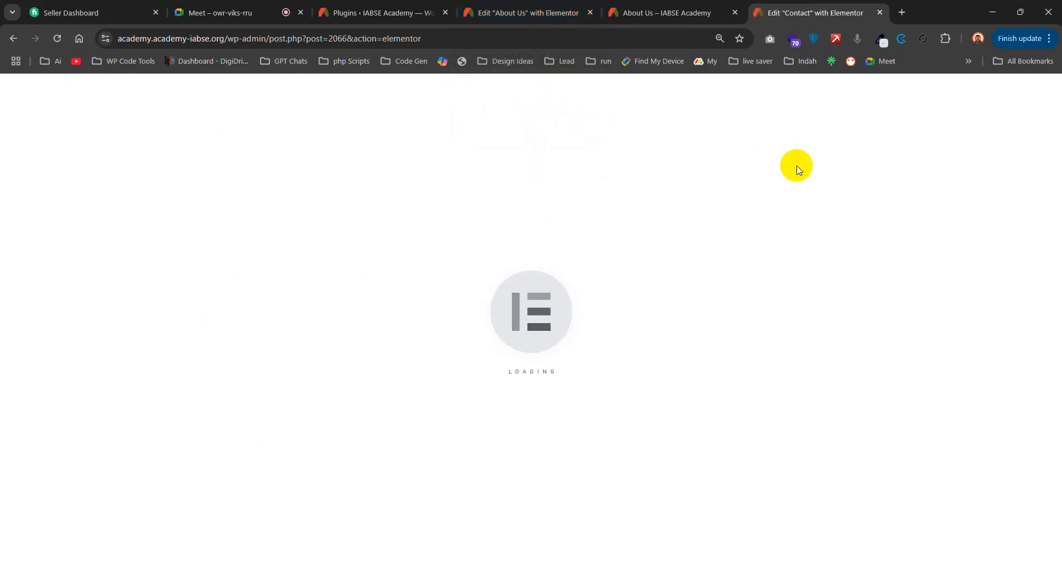
- Return to the About Us editor and copy the whole counter cards container
{"action": "left_click", "coordinate": [545, 6]}
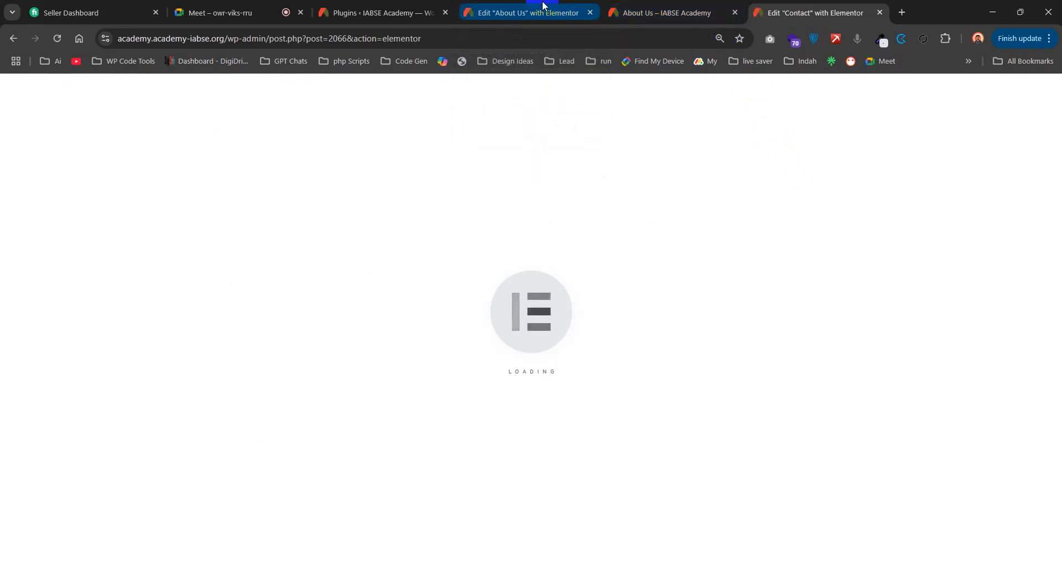
{"action": "left_click", "coordinate": [538, 15]}
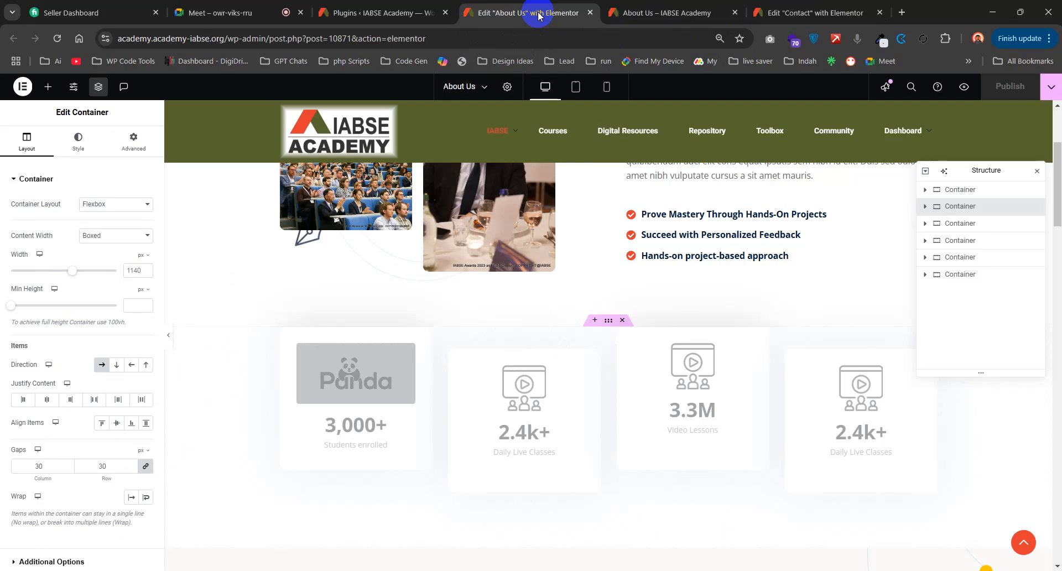
{"action": "scroll", "coordinate": [592, 450], "scroll_direction": "down", "scroll_amount": 2}
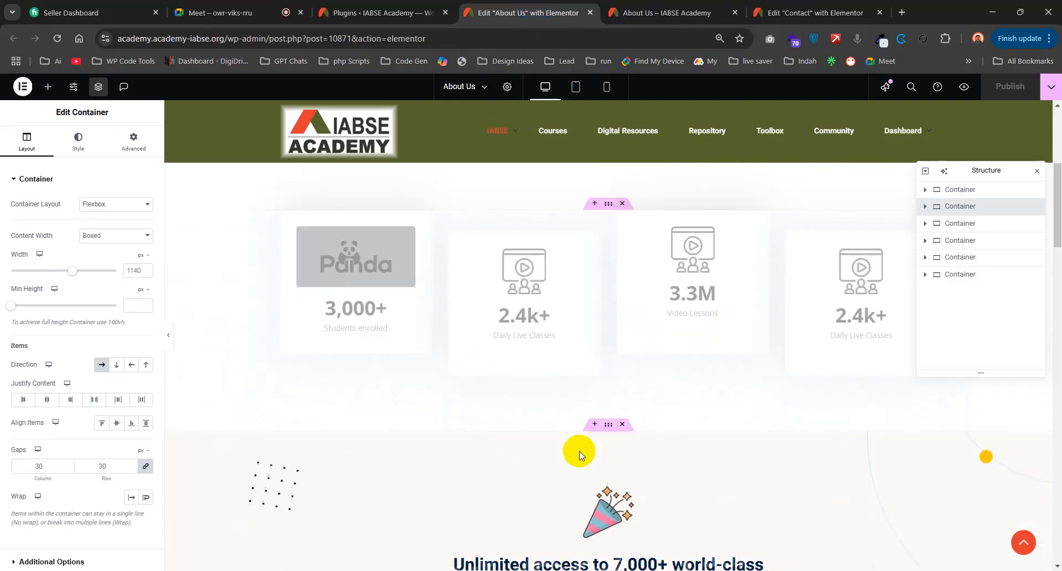
{"action": "scroll", "coordinate": [539, 320], "scroll_direction": "up", "scroll_amount": 1}
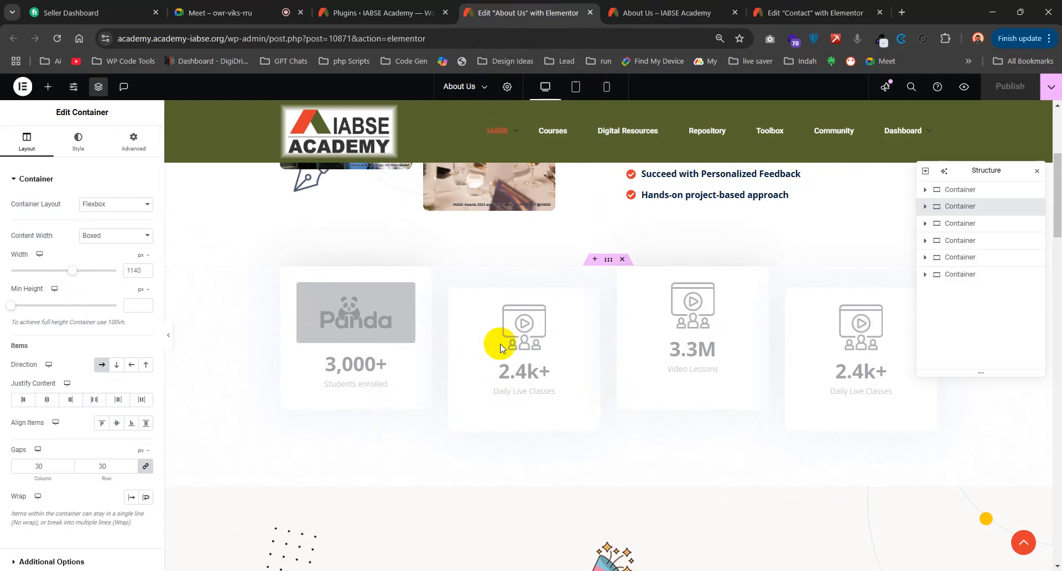
{"action": "right_click", "coordinate": [608, 266]}
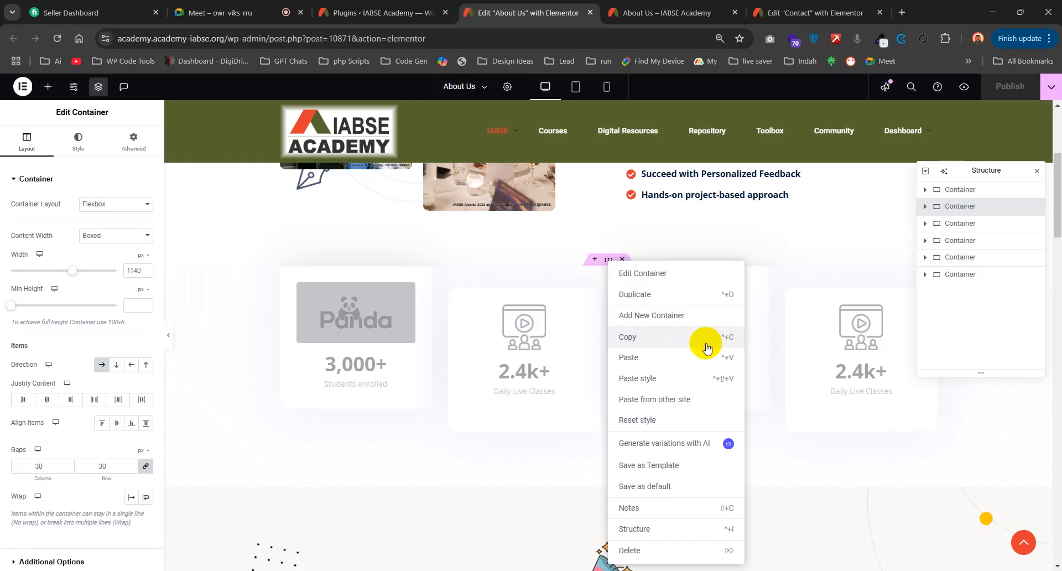
{"action": "left_click", "coordinate": [650, 339]}
- Switch to the Contact page editor and paste the copied counter container into the empty area below the contact section
{"action": "left_click", "coordinate": [794, 4]}
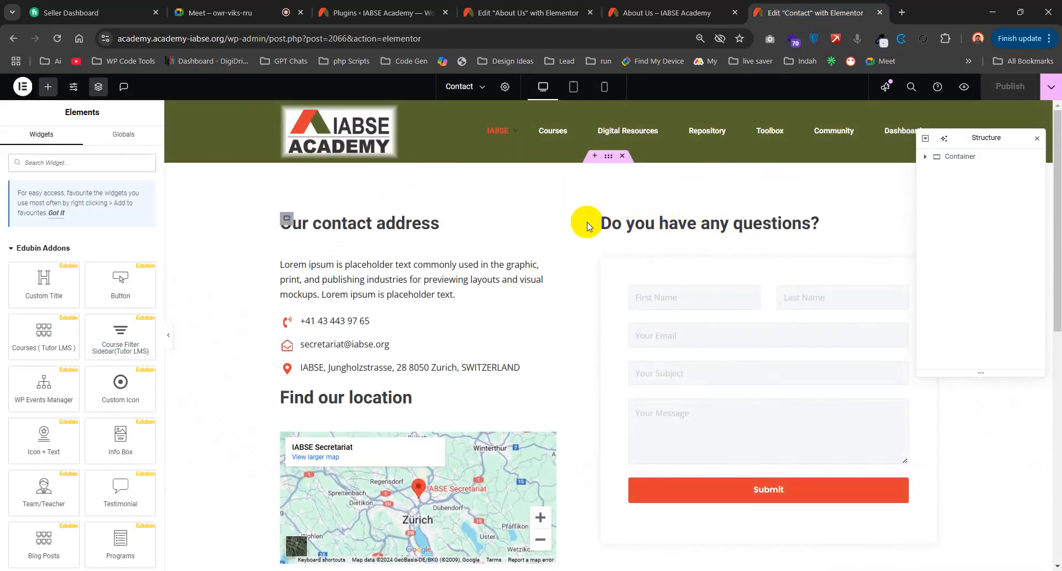
{"action": "scroll", "coordinate": [573, 239], "scroll_direction": "down", "scroll_amount": 1}
{"action": "scroll", "coordinate": [573, 239], "scroll_direction": "down", "scroll_amount": 4}
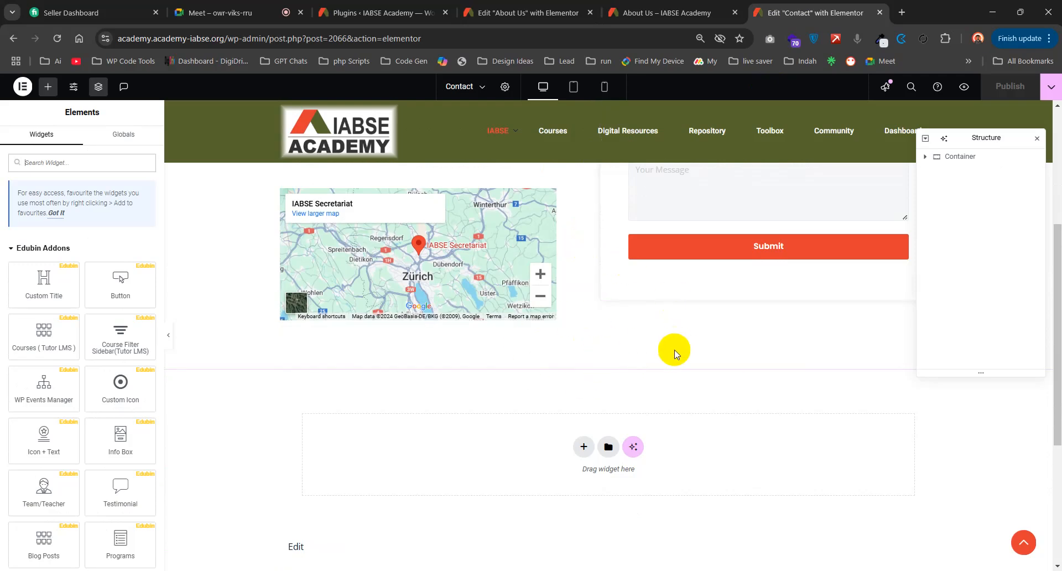
{"action": "scroll", "coordinate": [552, 301], "scroll_direction": "up", "scroll_amount": 3}
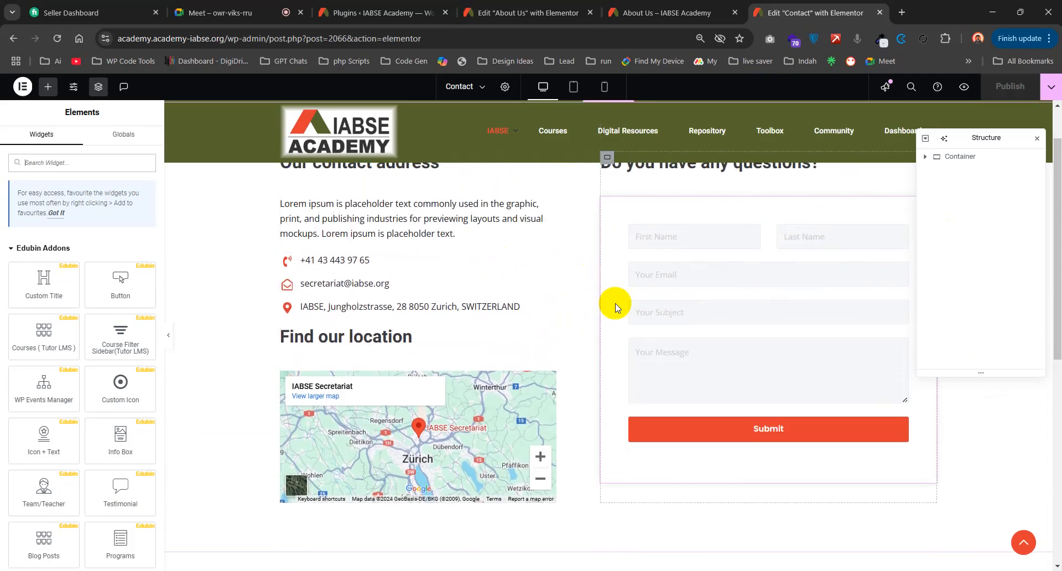
{"action": "scroll", "coordinate": [615, 311], "scroll_direction": "down", "scroll_amount": 1}
{"action": "scroll", "coordinate": [615, 311], "scroll_direction": "down", "scroll_amount": 3}
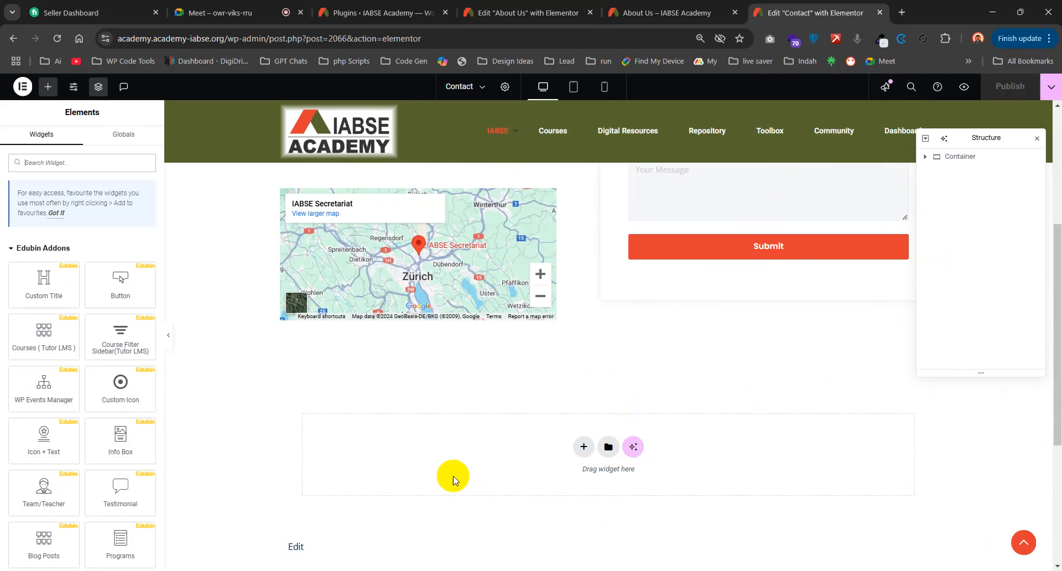
{"action": "scroll", "coordinate": [470, 448], "scroll_direction": "down", "scroll_amount": 1}
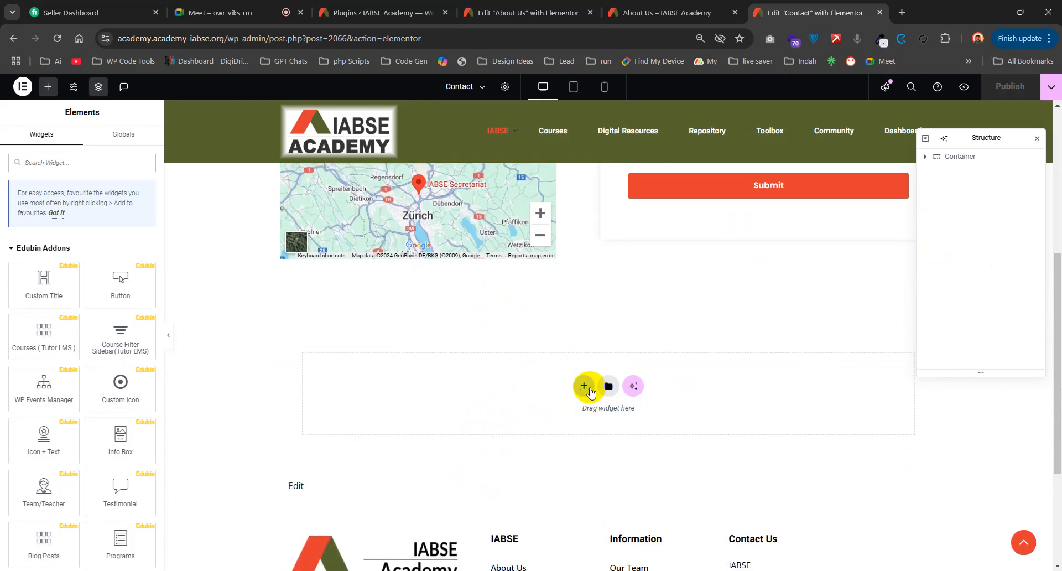
{"action": "right_click", "coordinate": [581, 387]}
{"action": "right_click", "coordinate": [432, 386]}
{"action": "right_click", "coordinate": [426, 316]}
{"action": "left_click", "coordinate": [390, 377]}
{"action": "right_click", "coordinate": [389, 378]}
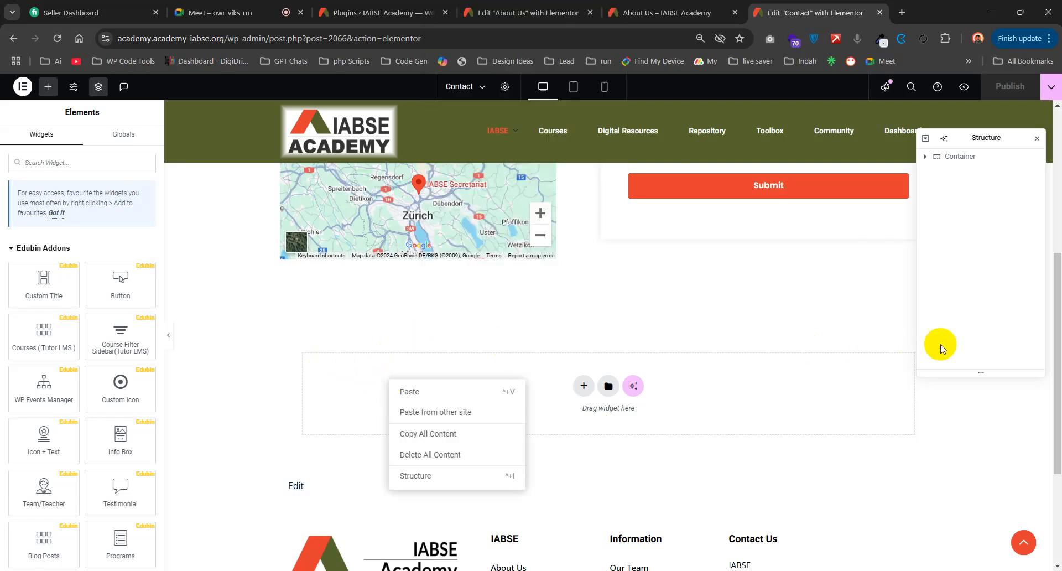
{"action": "left_click", "coordinate": [435, 394]}
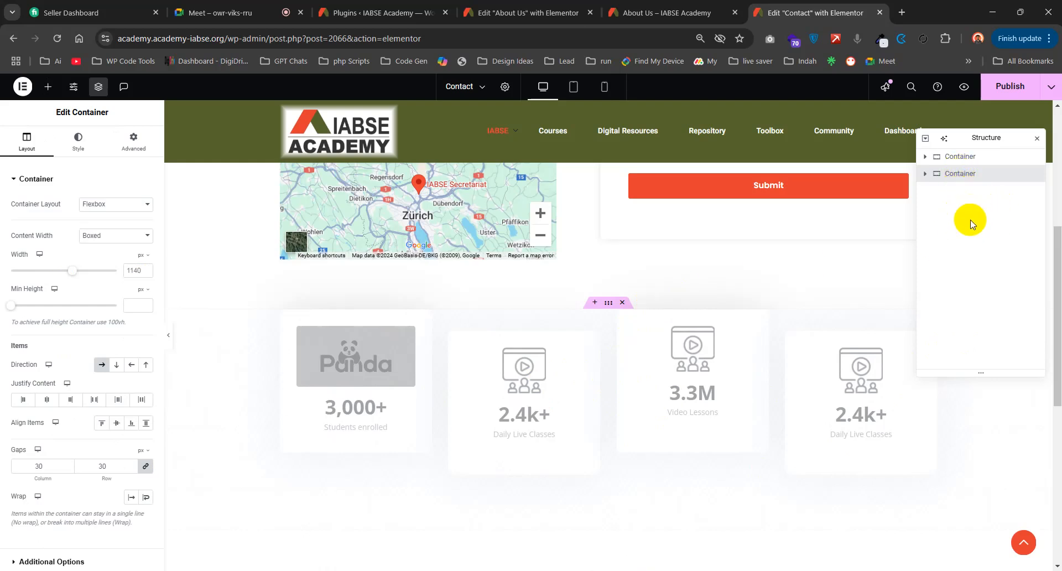
- Examine the Contact page layout from the contact address and form through the pasted counters to the footer
{"action": "scroll", "coordinate": [671, 387], "scroll_direction": "up", "scroll_amount": 2}
{"action": "scroll", "coordinate": [658, 397], "scroll_direction": "up", "scroll_amount": 4}
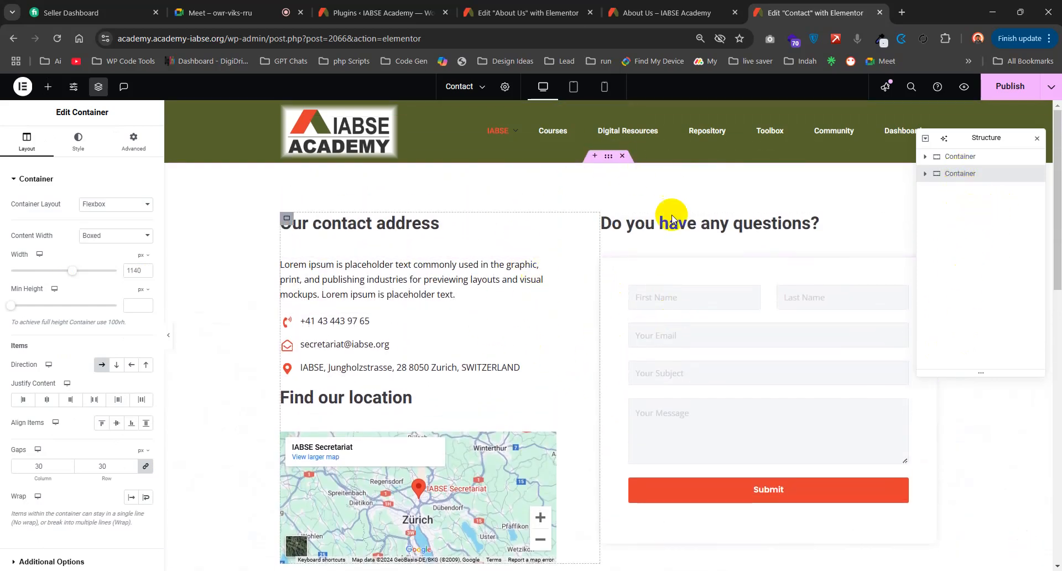
{"action": "scroll", "coordinate": [467, 351], "scroll_direction": "down", "scroll_amount": 8}
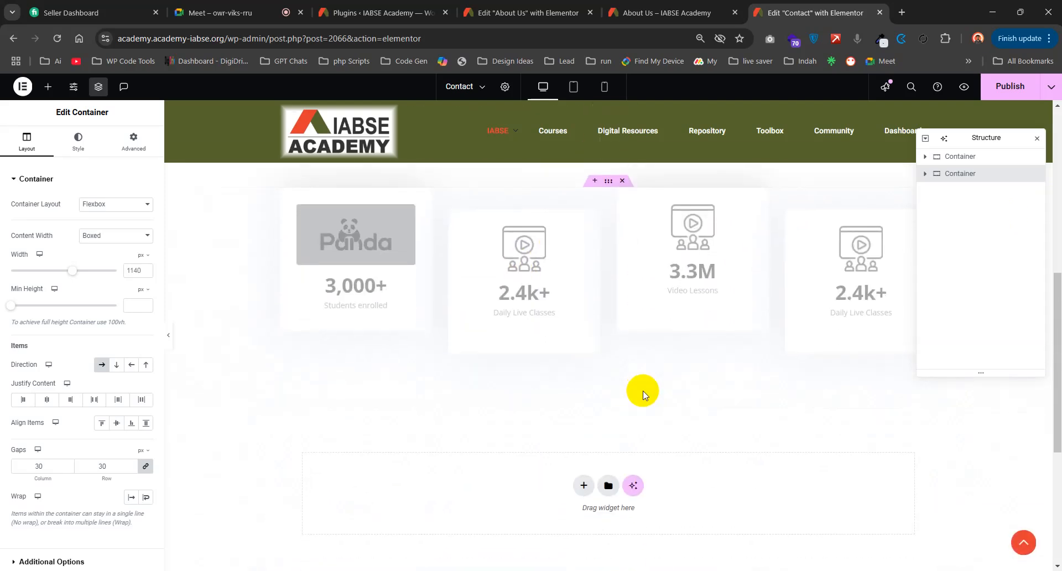
{"action": "scroll", "coordinate": [644, 389], "scroll_direction": "up", "scroll_amount": 7}
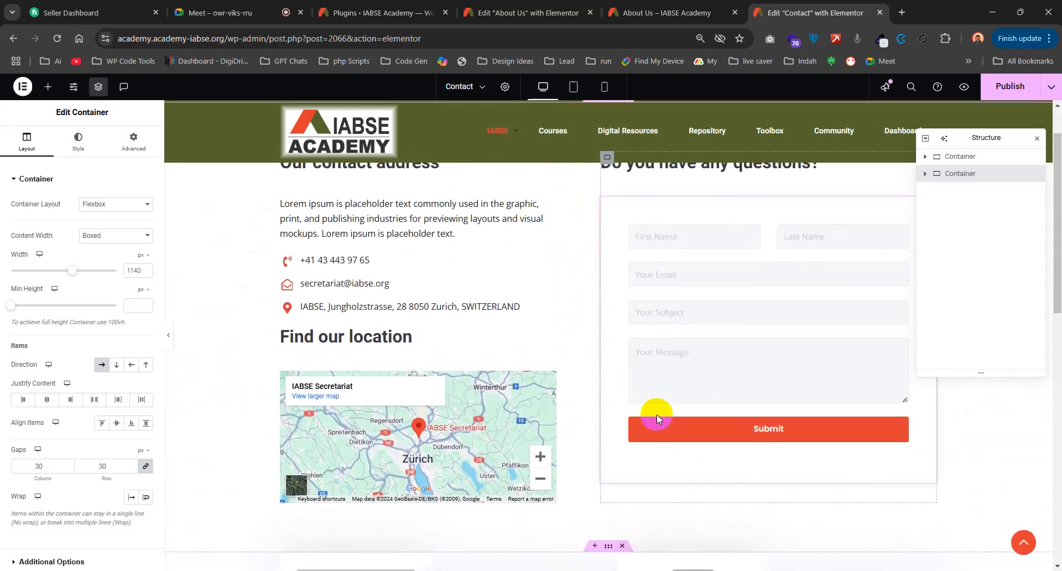
{"action": "scroll", "coordinate": [714, 321], "scroll_direction": "down", "scroll_amount": 3}
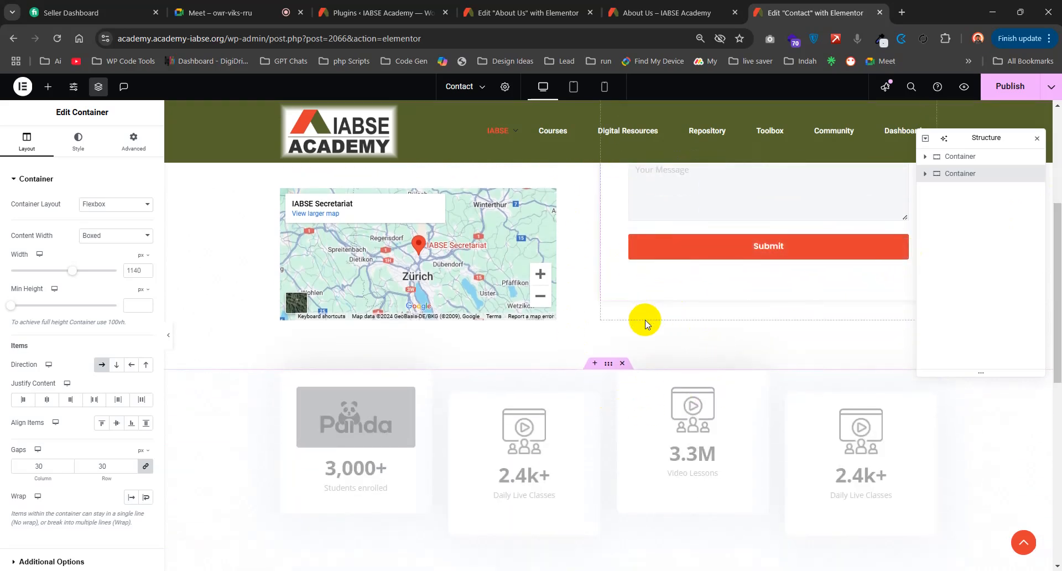
{"action": "scroll", "coordinate": [901, 510], "scroll_direction": "down", "scroll_amount": 5}
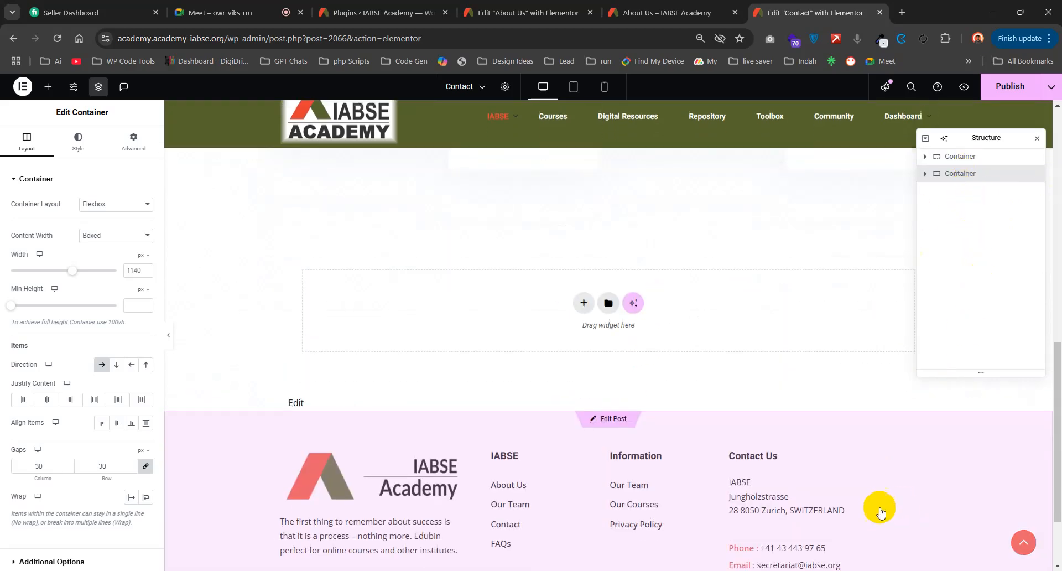
{"action": "scroll", "coordinate": [640, 343], "scroll_direction": "up", "scroll_amount": 6}
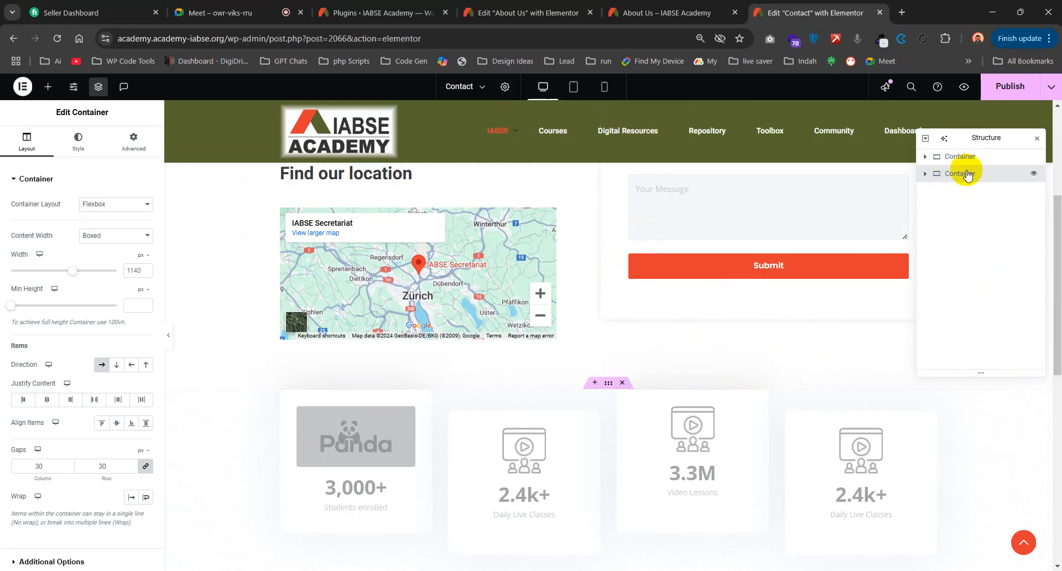
- Reorder the page structure to put the counter container above the contact section, and move it back below that section
{"action": "left_click_drag", "start_coordinate": [965, 175], "coordinate": [965, 154]}
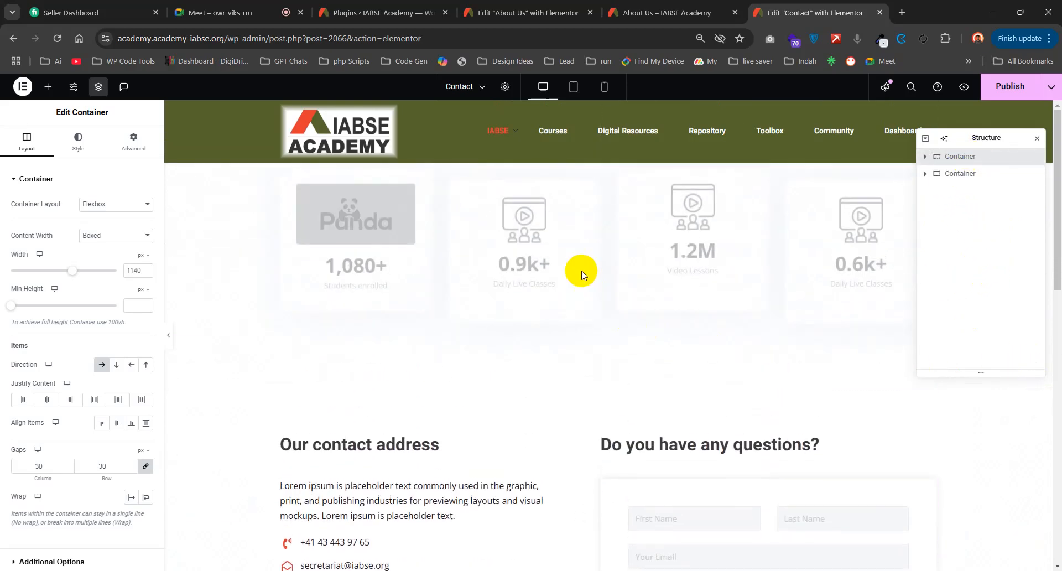
{"action": "left_click_drag", "start_coordinate": [960, 161], "coordinate": [960, 191]}
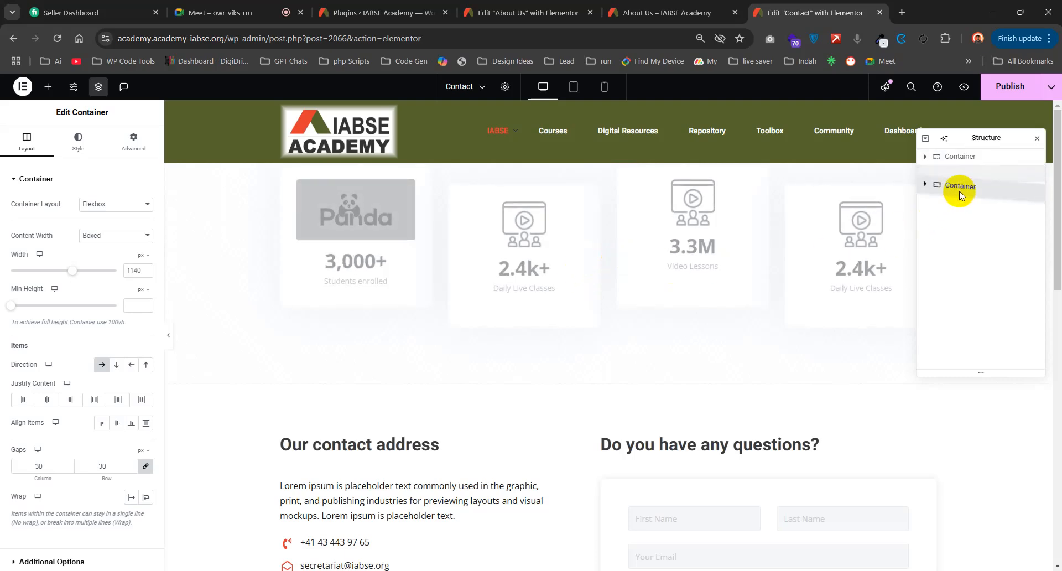
{"action": "left_click_drag", "start_coordinate": [932, 223], "coordinate": [929, 220]}
{"action": "scroll", "coordinate": [599, 488], "scroll_direction": "down", "scroll_amount": 4}
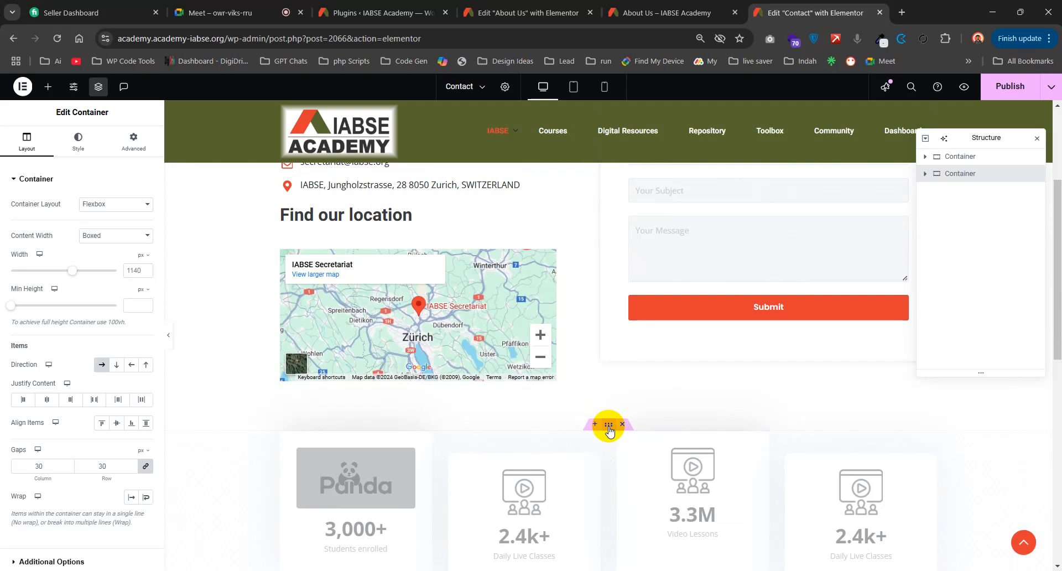
- Move the counter container above the contact section on the canvas, and return it below that section
{"action": "left_click_drag", "start_coordinate": [608, 429], "coordinate": [623, 193]}
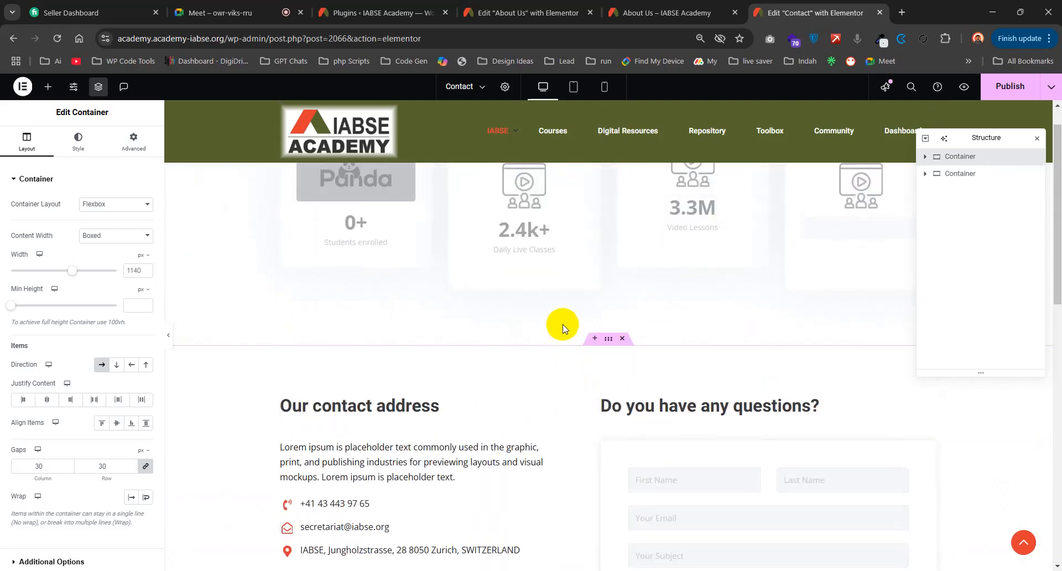
{"action": "left_click_drag", "start_coordinate": [997, 185], "coordinate": [972, 189]}
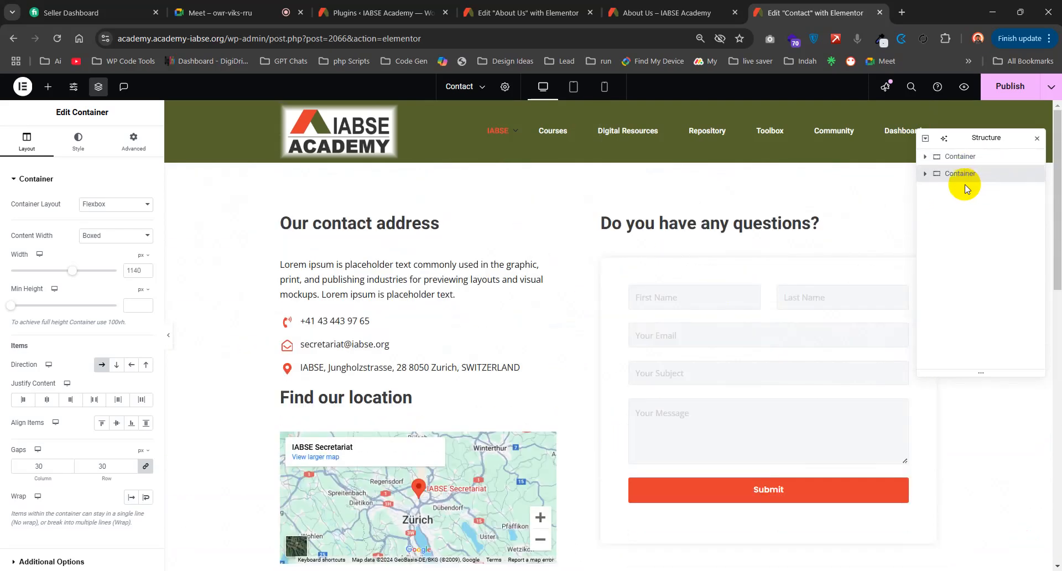
{"action": "scroll", "coordinate": [645, 286], "scroll_direction": "down", "scroll_amount": 4}
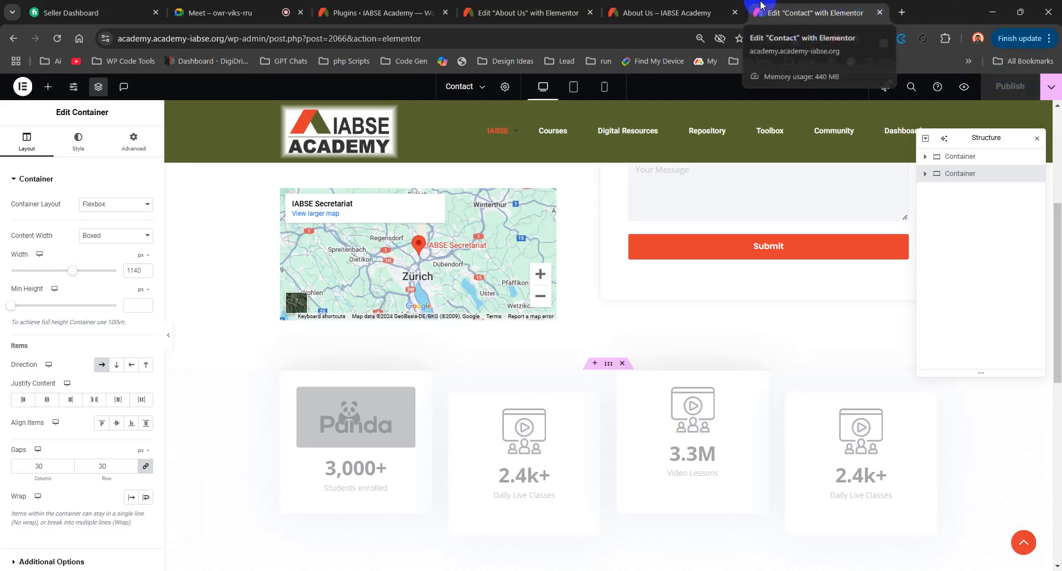
- Switch to the About Us editor, examine the page from the counter cards to the teachers and testimonials, and dismiss the chat notification
{"action": "left_click", "coordinate": [555, 6]}
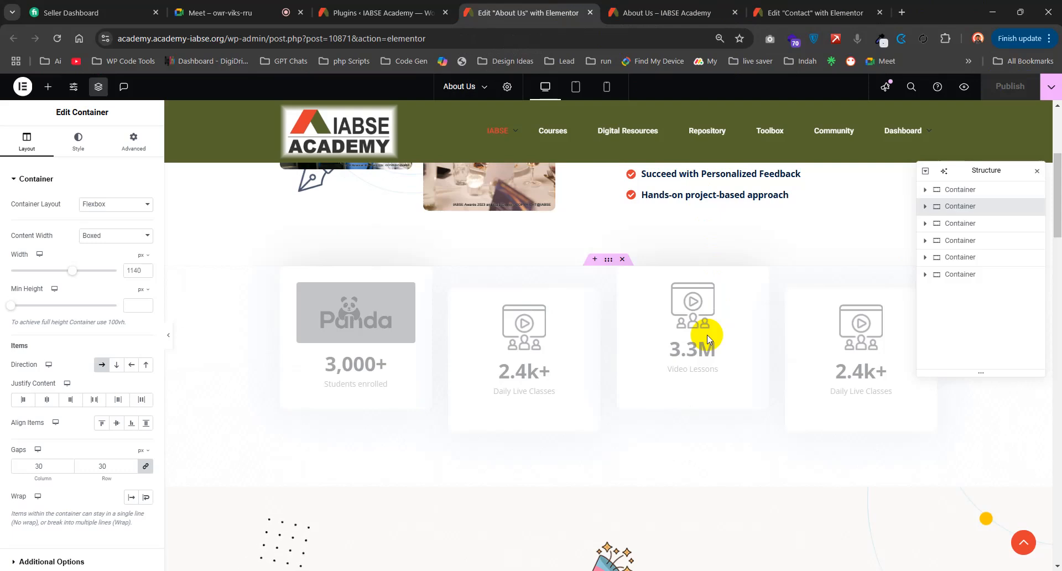
{"action": "scroll", "coordinate": [706, 334], "scroll_direction": "down", "scroll_amount": 5}
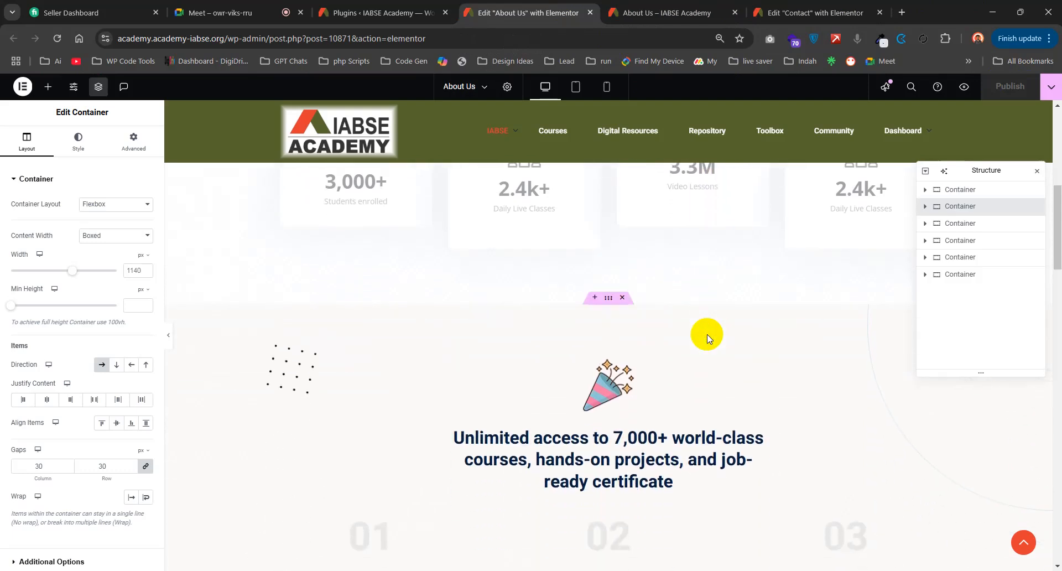
{"action": "scroll", "coordinate": [618, 314], "scroll_direction": "down", "scroll_amount": 5}
{"action": "scroll", "coordinate": [613, 312], "scroll_direction": "down", "scroll_amount": 5}
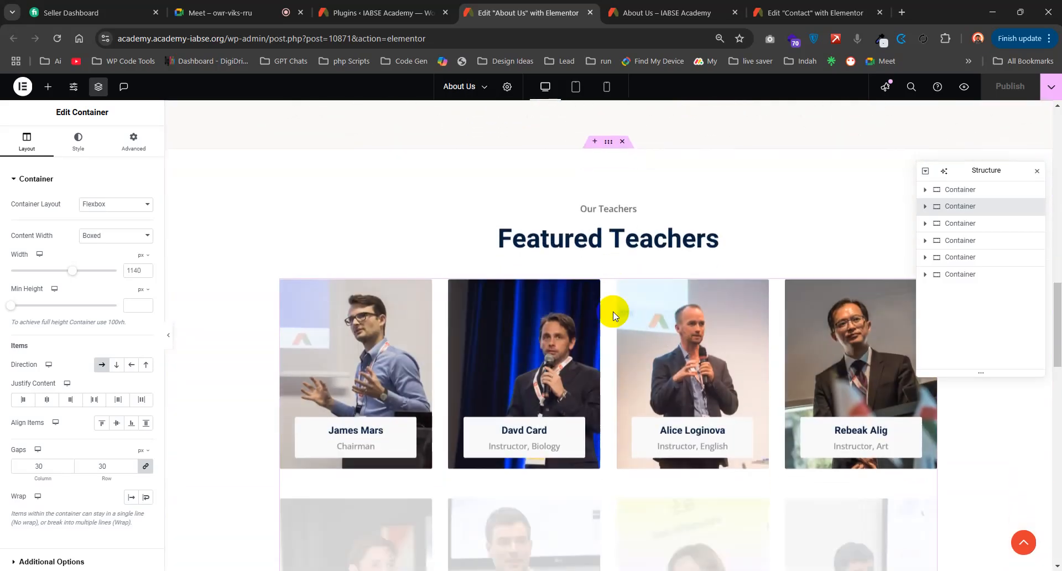
{"action": "scroll", "coordinate": [540, 382], "scroll_direction": "down", "scroll_amount": 2}
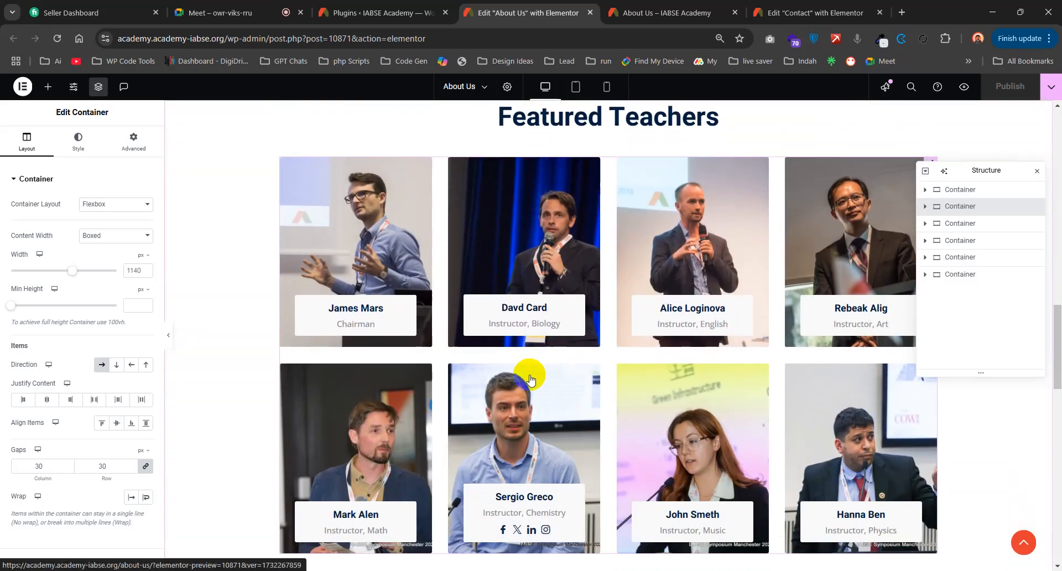
{"action": "scroll", "coordinate": [557, 334], "scroll_direction": "up", "scroll_amount": 1}
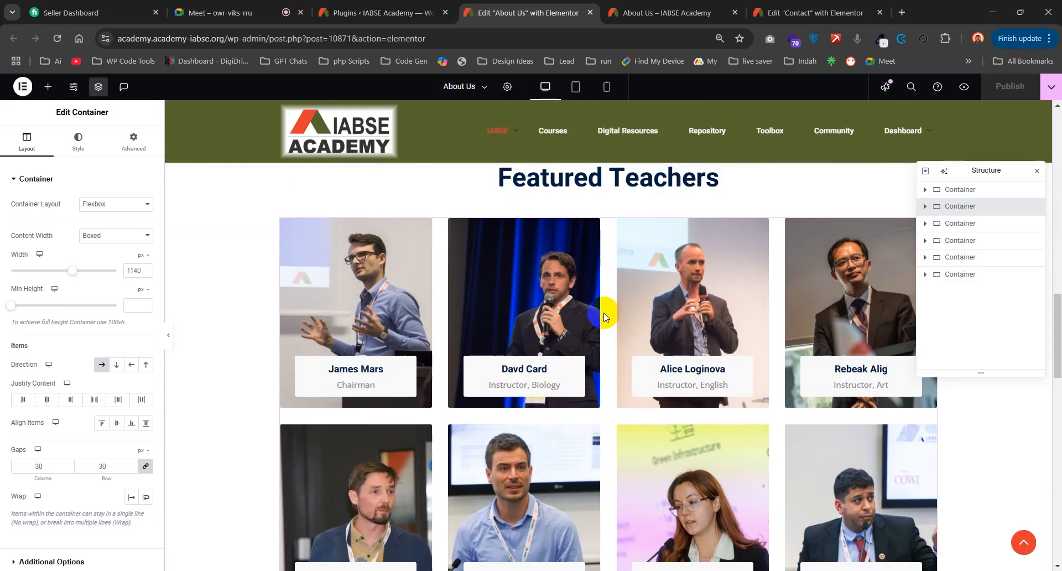
{"action": "scroll", "coordinate": [603, 314], "scroll_direction": "down", "scroll_amount": 5}
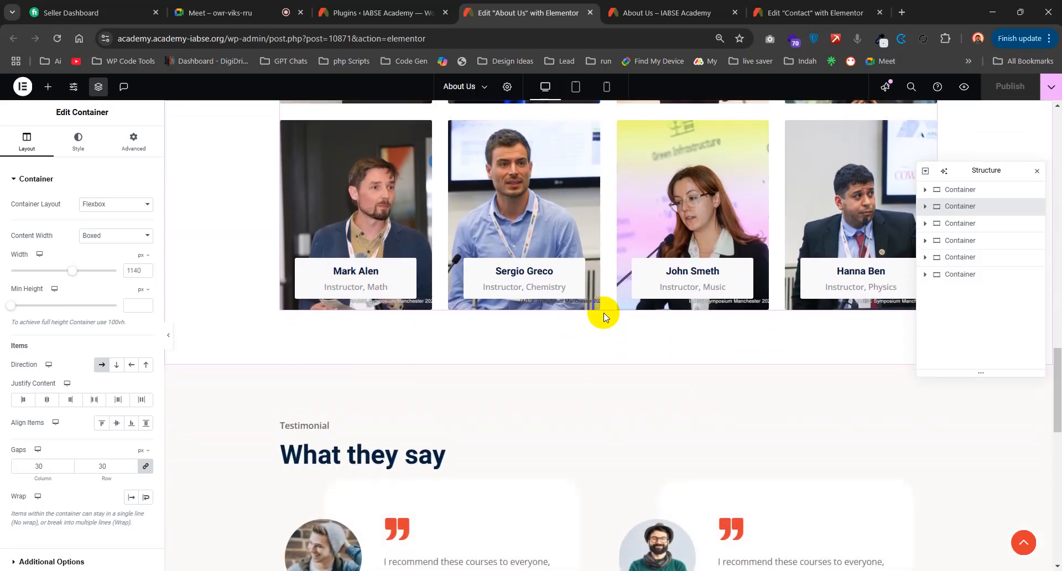
{"action": "scroll", "coordinate": [602, 313], "scroll_direction": "up", "scroll_amount": 4}
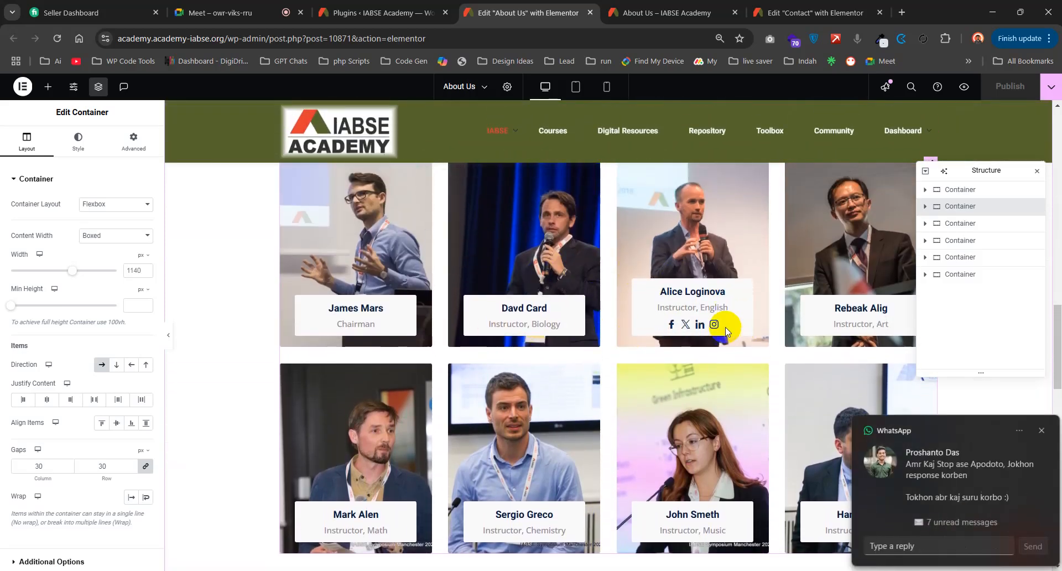
{"action": "left_click", "coordinate": [1037, 431]}
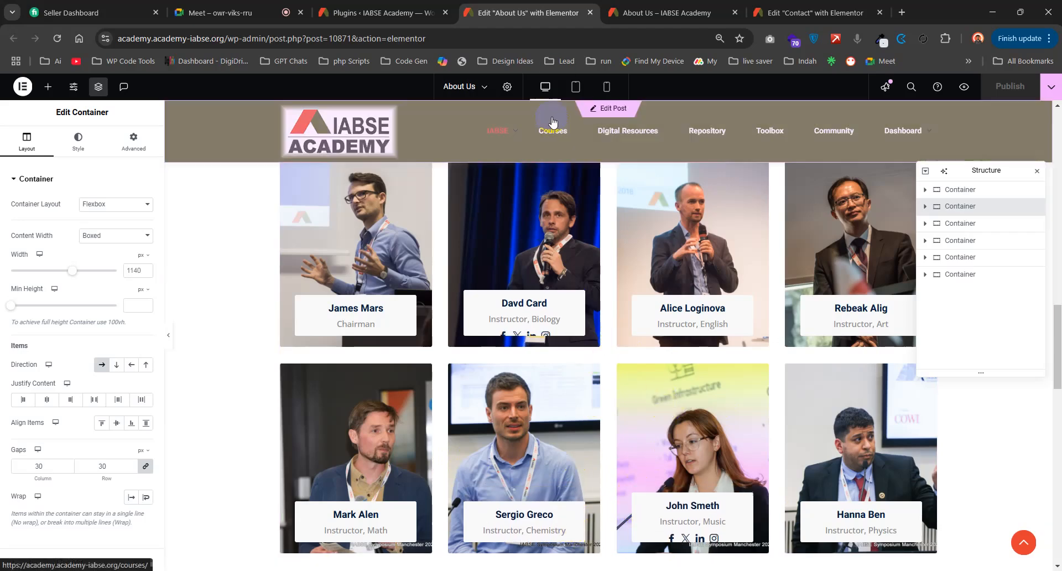
- Close the About Us editor, the Contact editor and the live About Us page, keeping the Plugins admin page open
{"action": "middle_click", "coordinate": [529, 5]}
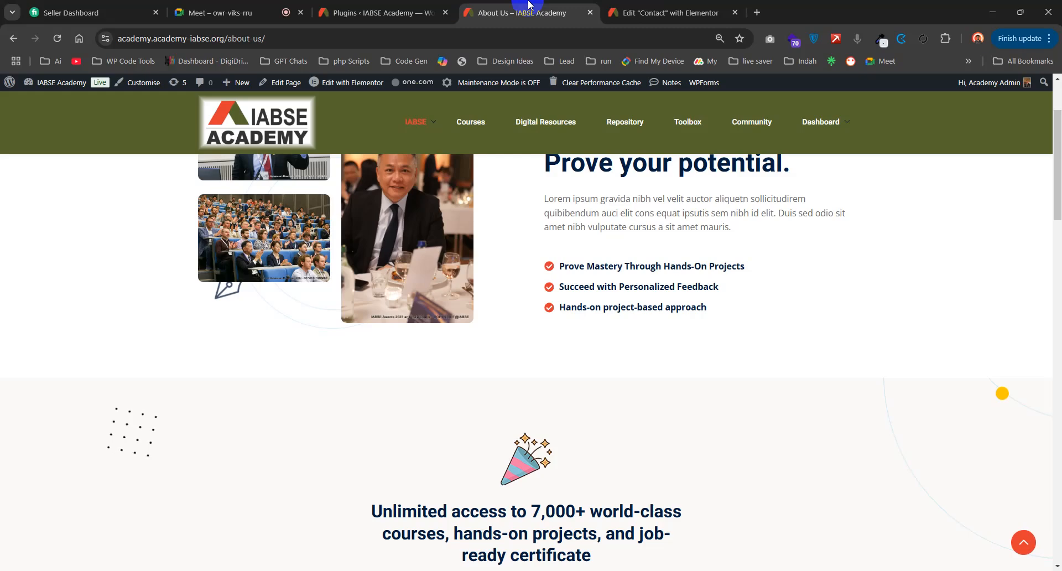
{"action": "middle_click", "coordinate": [629, 15]}
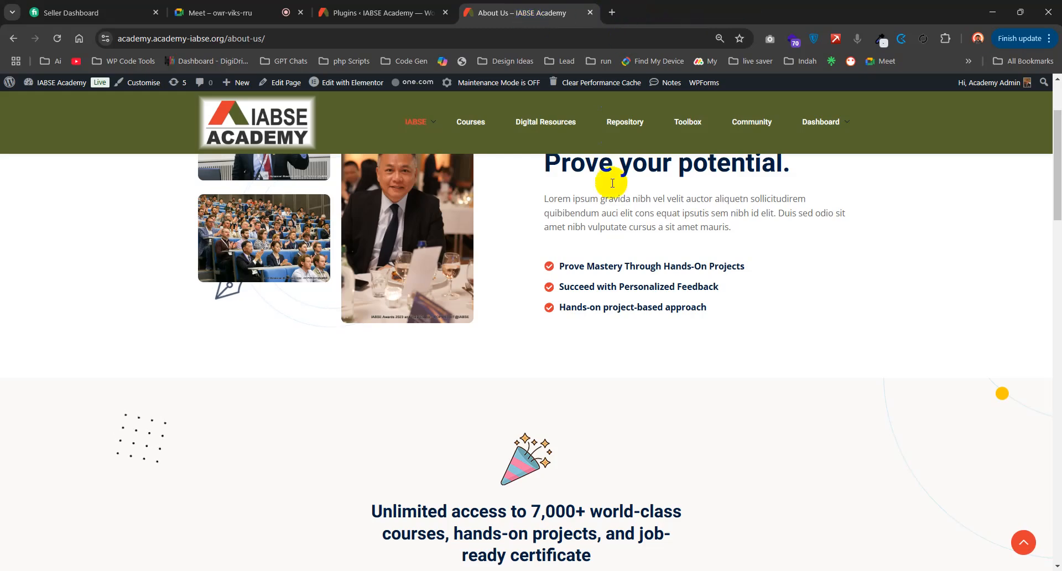
{"action": "scroll", "coordinate": [603, 210], "scroll_direction": "up", "scroll_amount": 2}
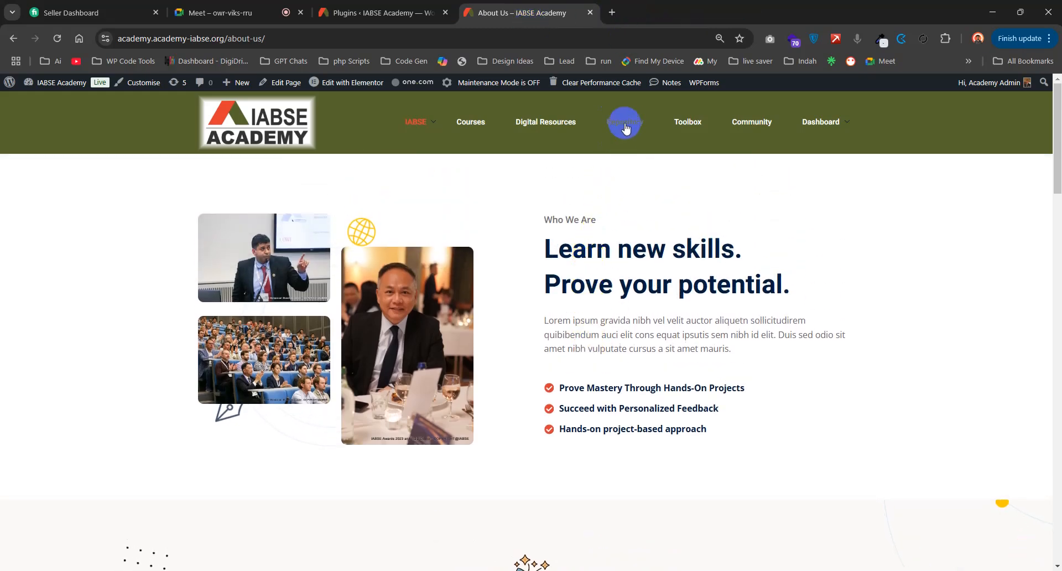
{"action": "left_click", "coordinate": [371, 4]}
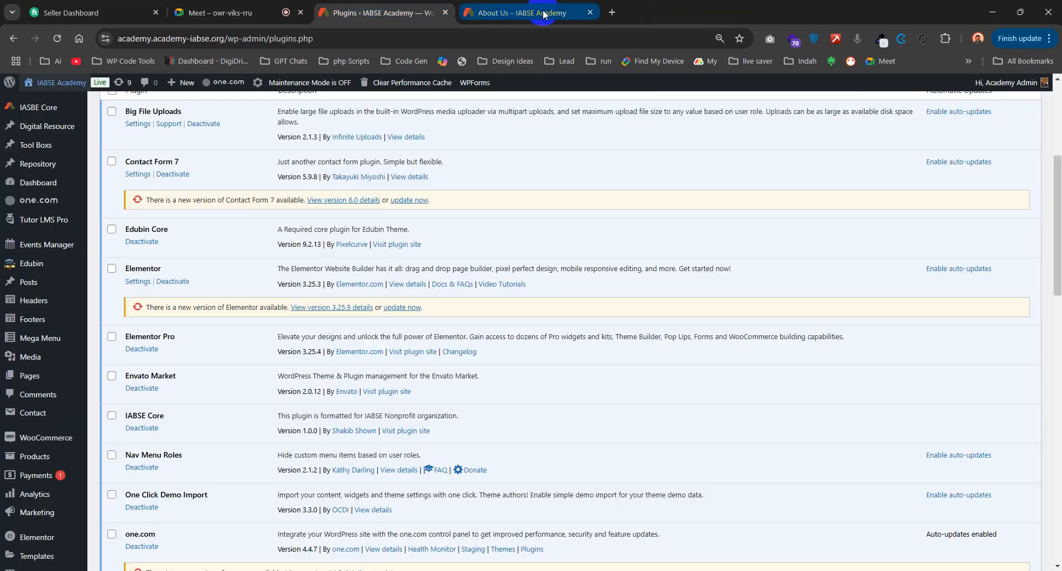
{"action": "middle_click", "coordinate": [501, 13]}
- Open the Tutor LMS Pro course list and look through the listed courses
{"action": "mouse_move", "coordinate": [49, 217]}
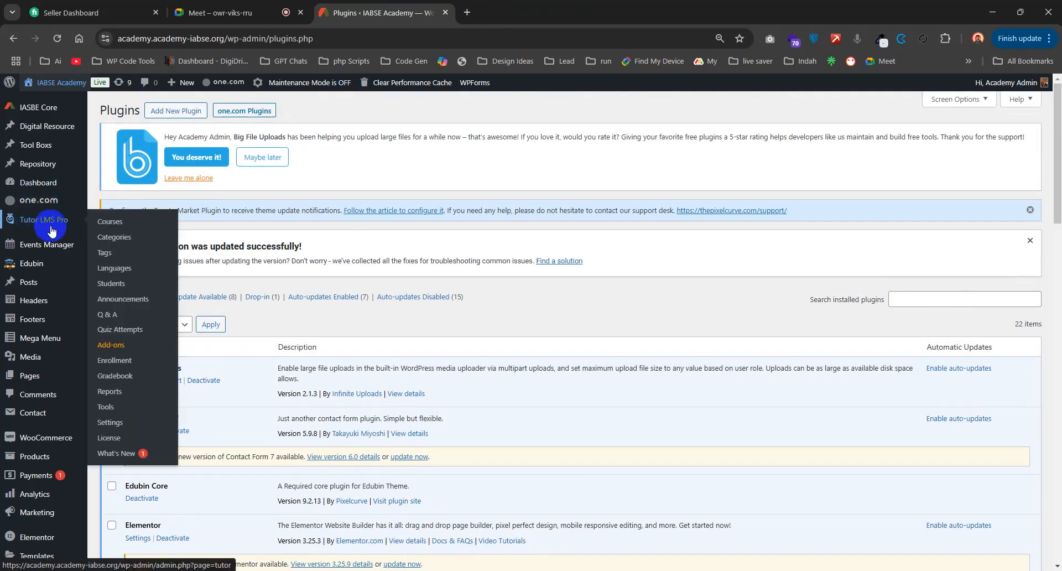
{"action": "left_click", "coordinate": [86, 224]}
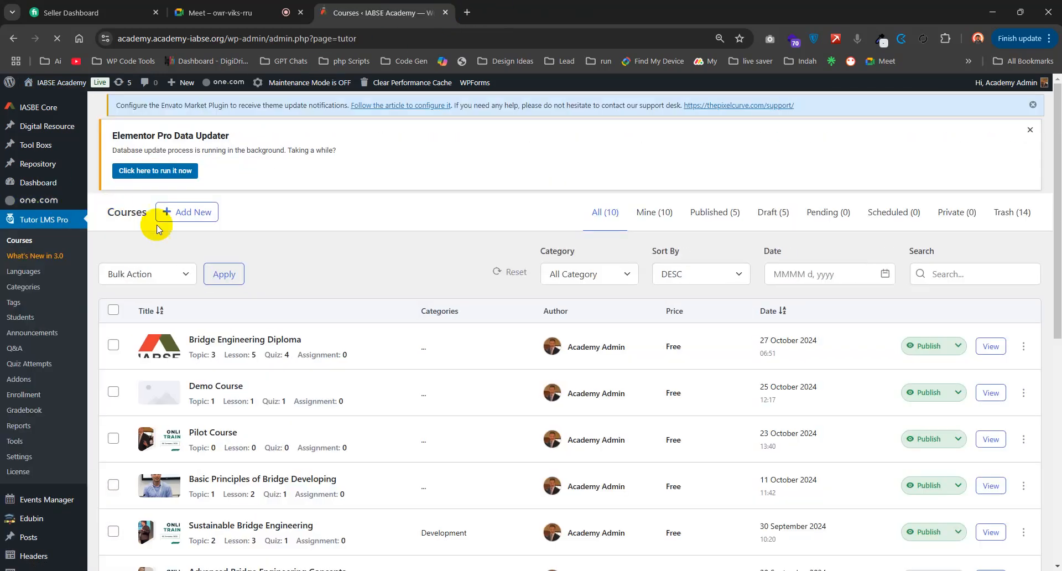
{"action": "scroll", "coordinate": [325, 281], "scroll_direction": "down", "scroll_amount": 2}
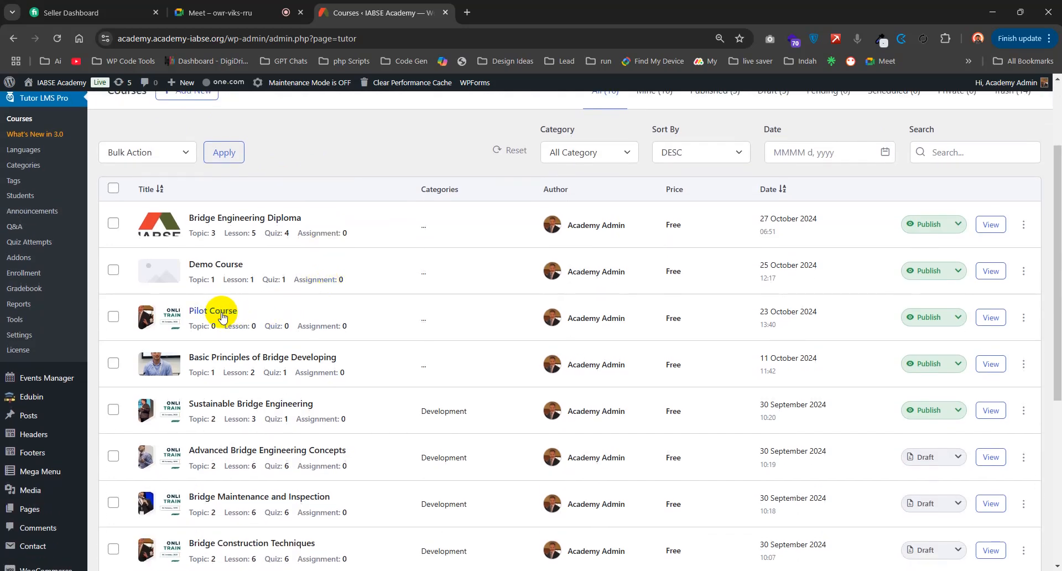
{"action": "scroll", "coordinate": [219, 308], "scroll_direction": "up", "scroll_amount": 1}
{"action": "scroll", "coordinate": [220, 308], "scroll_direction": "down", "scroll_amount": 2}
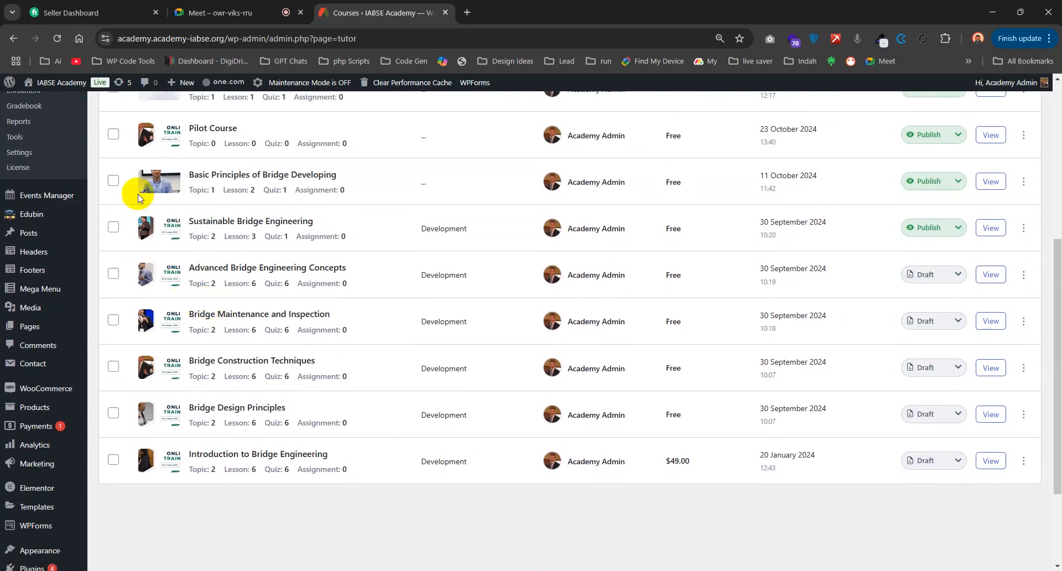
- Select Pilot Course in the course list and set its status to Trash
{"action": "scroll", "coordinate": [114, 142], "scroll_direction": "up", "scroll_amount": 1}
{"action": "left_click", "coordinate": [113, 253]}
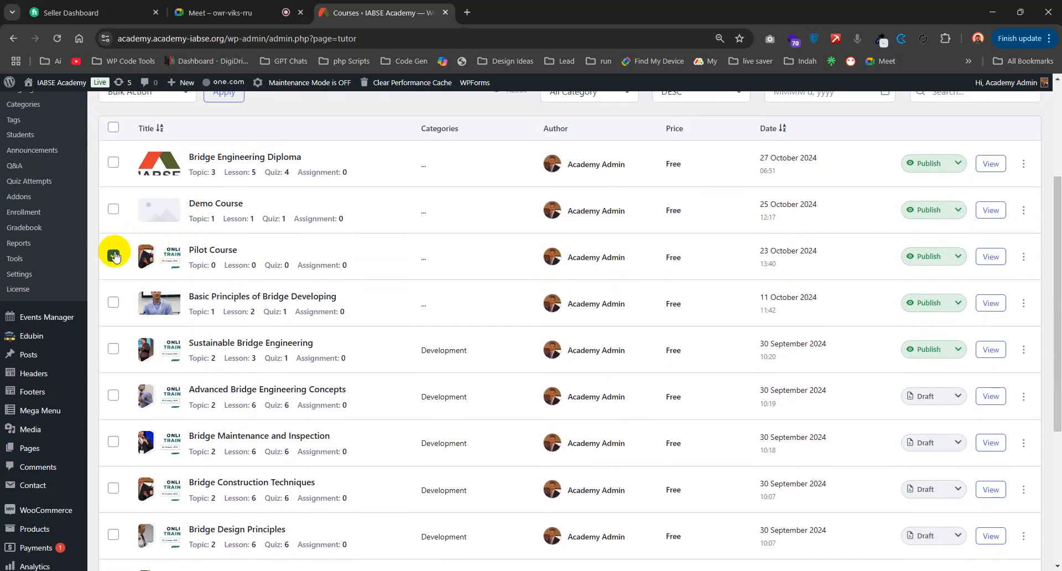
{"action": "scroll", "coordinate": [281, 386], "scroll_direction": "up", "scroll_amount": 3}
{"action": "scroll", "coordinate": [294, 304], "scroll_direction": "down", "scroll_amount": 1}
{"action": "scroll", "coordinate": [294, 306], "scroll_direction": "down", "scroll_amount": 5}
{"action": "scroll", "coordinate": [983, 277], "scroll_direction": "up", "scroll_amount": 2}
{"action": "left_click", "coordinate": [938, 203]}
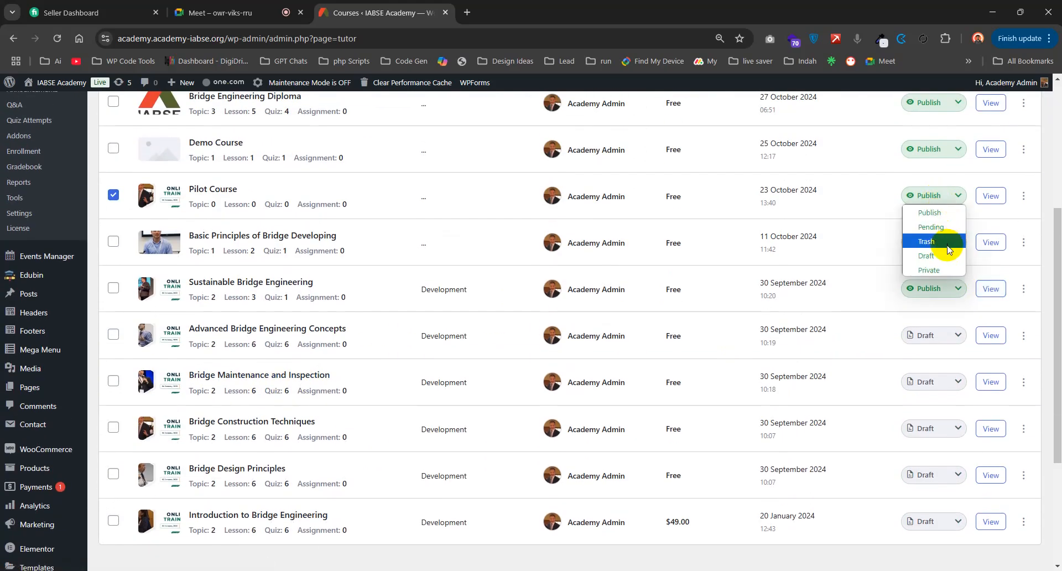
{"action": "left_click", "coordinate": [940, 241]}
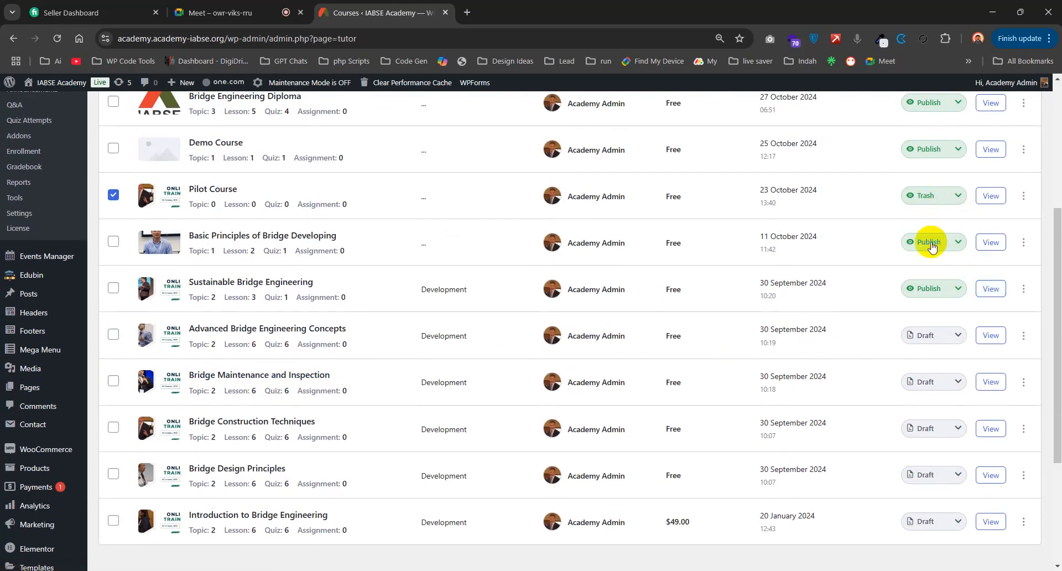
- Add a new course, title it "Pilot Course", and place the cursor in its empty description
{"action": "scroll", "coordinate": [372, 308], "scroll_direction": "up", "scroll_amount": 4}
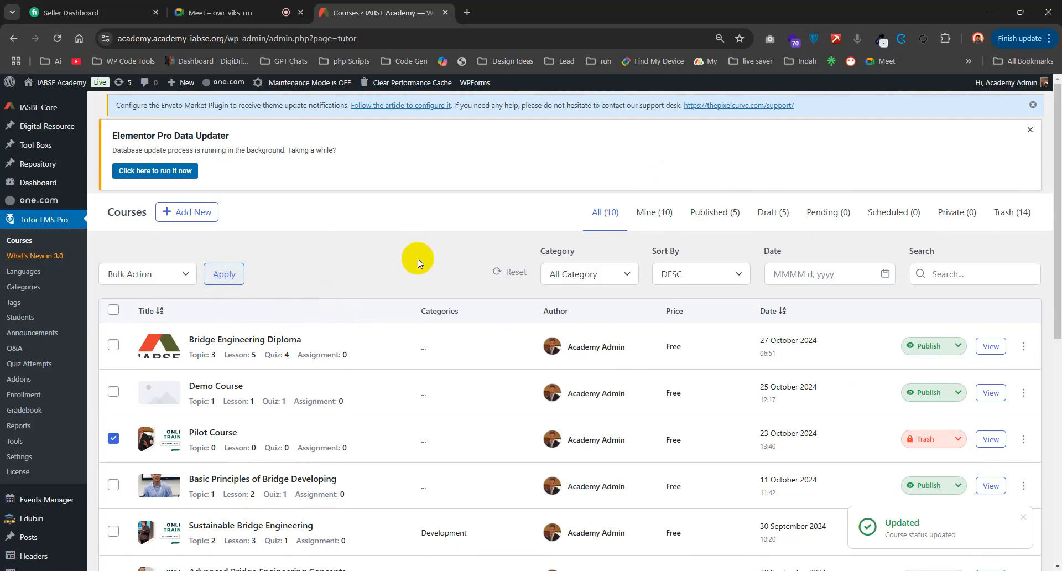
{"action": "left_click", "coordinate": [176, 209]}
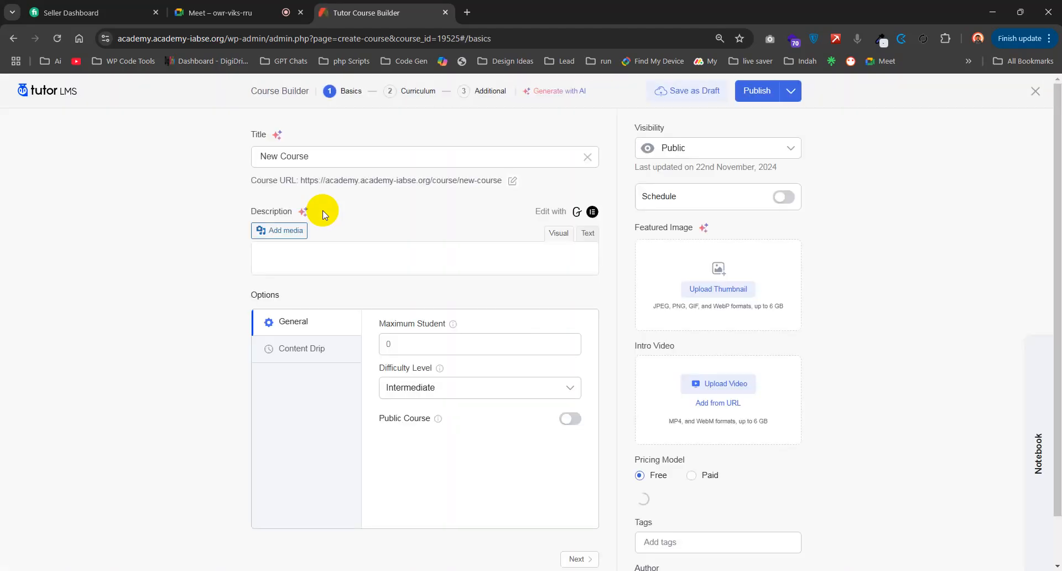
{"action": "triple_click", "coordinate": [326, 158]}
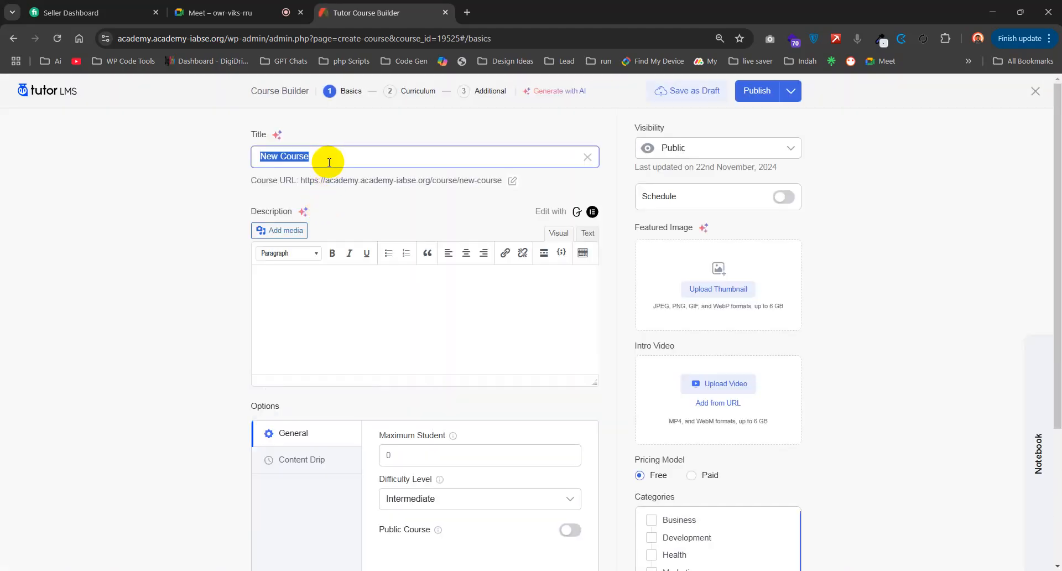
{"action": "type", "text": "Pilot Course"}
{"action": "left_click", "coordinate": [325, 292]}
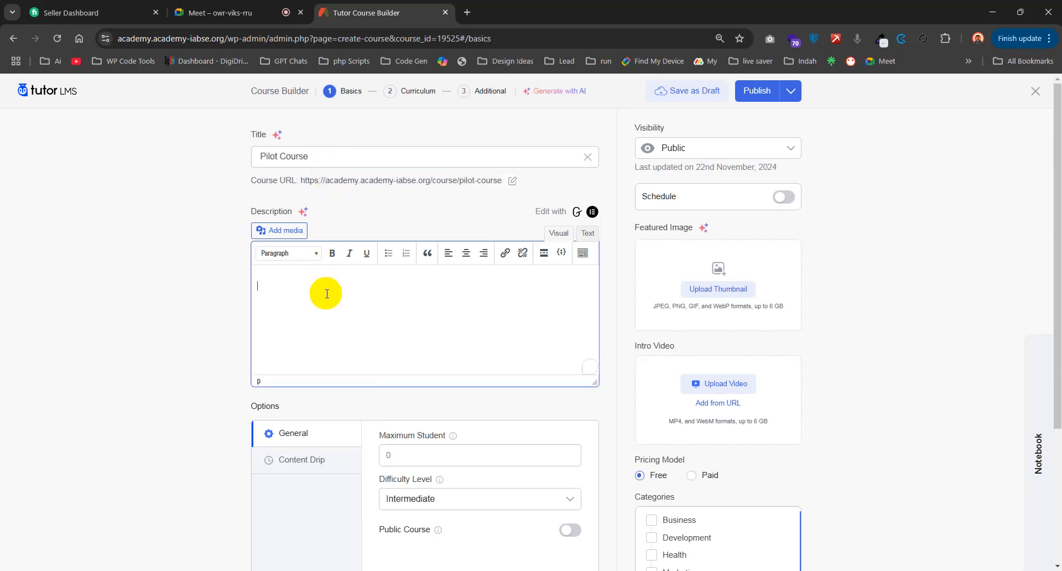
- Open ChatGPT at chat.openai.com in a new browser tab
{"action": "left_click", "coordinate": [473, 19]}
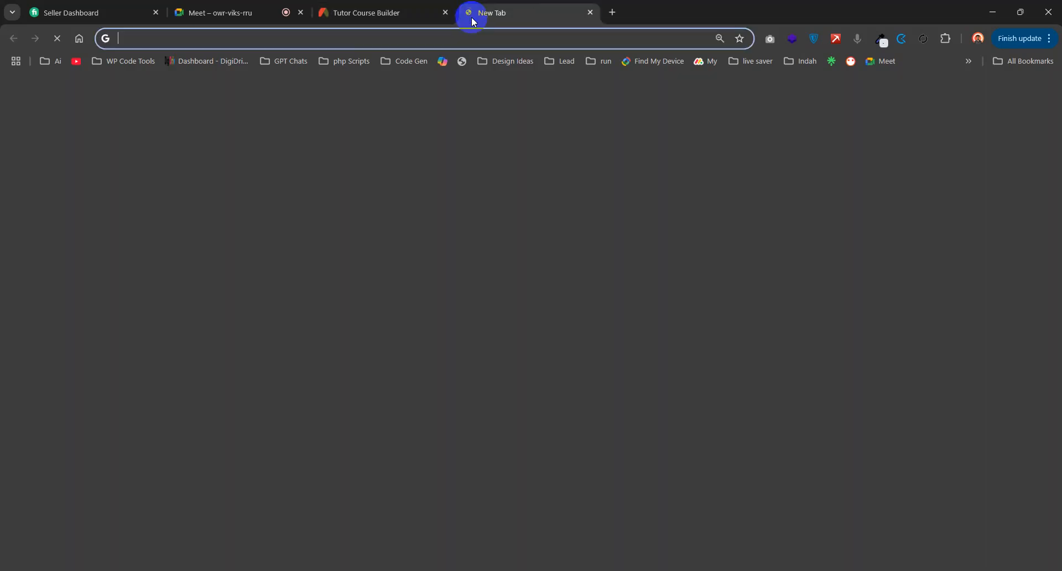
{"action": "type", "text": "cj"}
{"action": "key", "text": "BackSpace"}
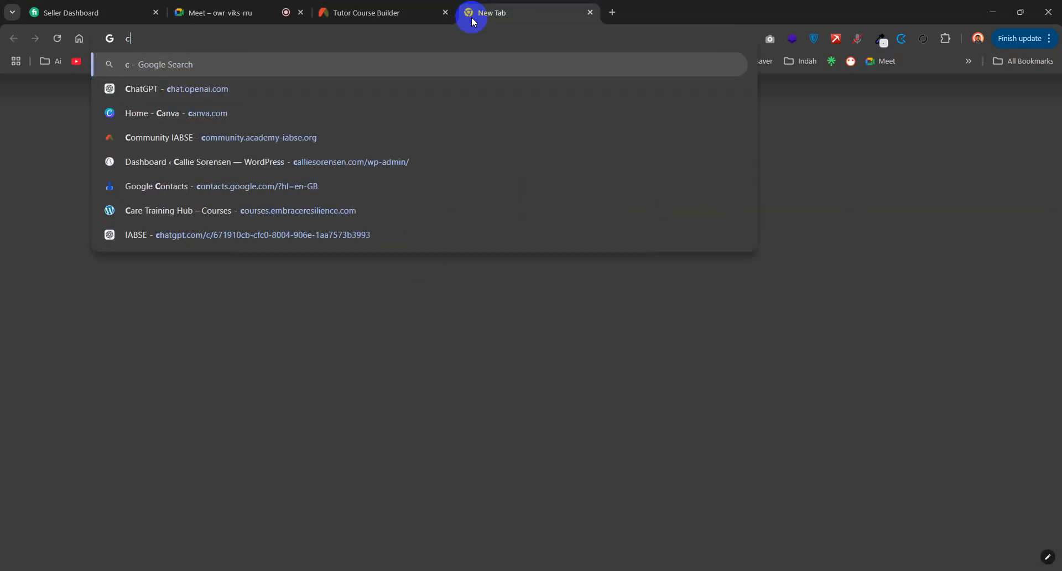
{"action": "type", "text": "hat.openai.com"}
{"action": "key", "text": "Return"}
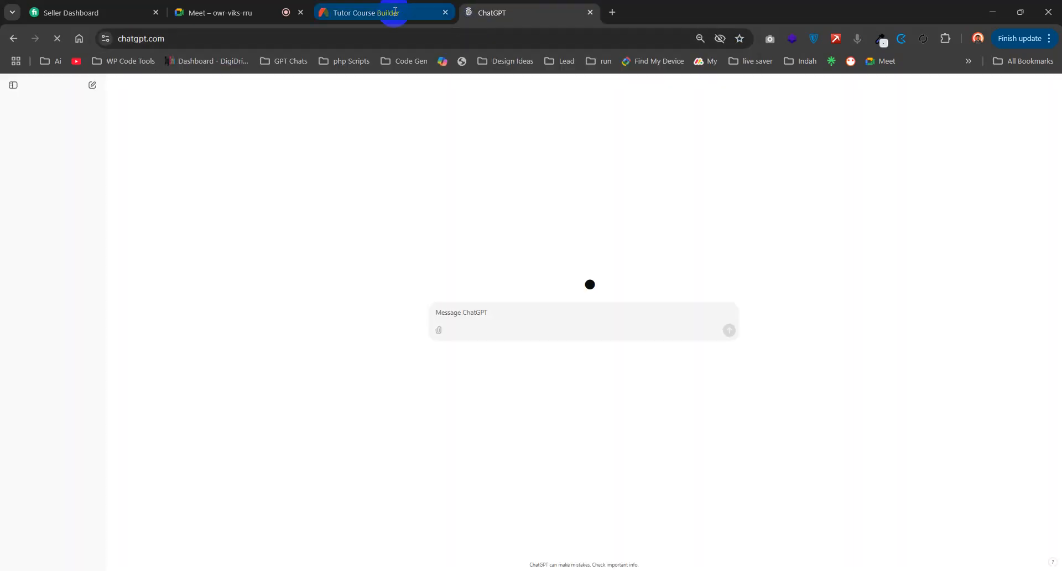
- Copy the course title from the course builder and ask ChatGPT "give me a description for Pilot Course course"
{"action": "left_click", "coordinate": [334, 2]}
{"action": "left_click", "coordinate": [321, 158]}
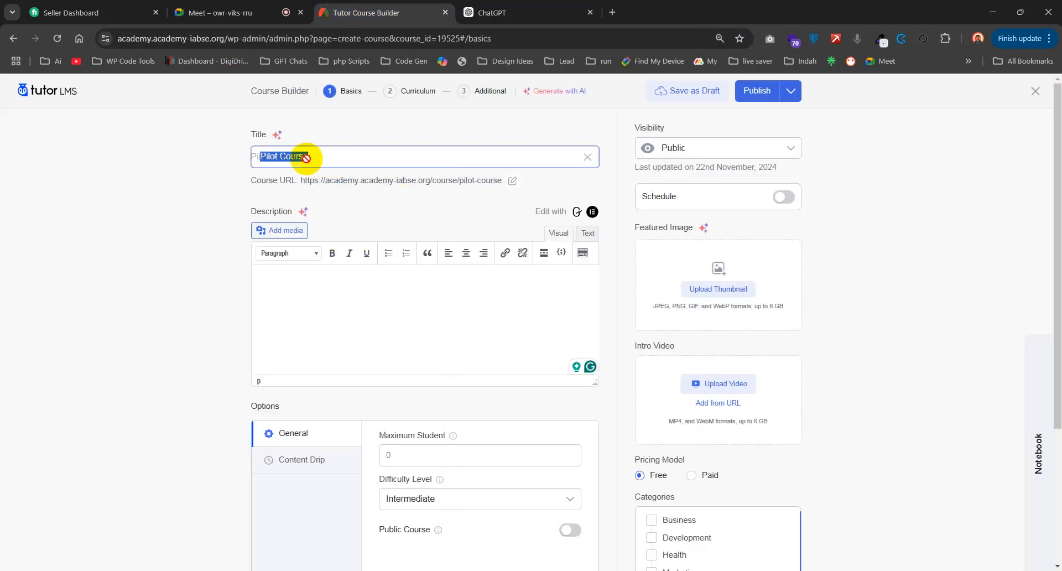
{"action": "left_click", "coordinate": [498, 12]}
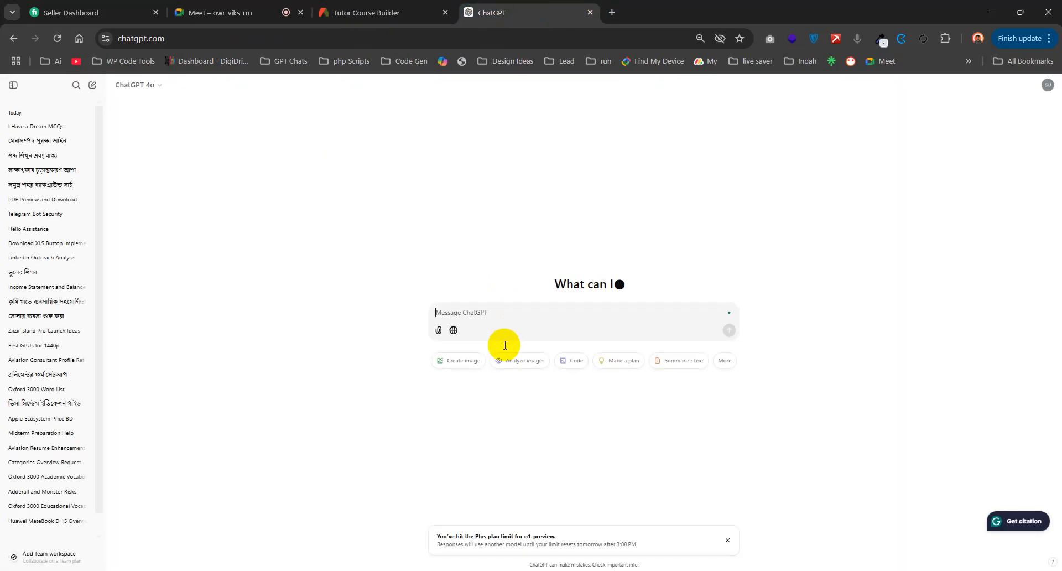
{"action": "type", "text": "give me a description for Pilot Course course"}
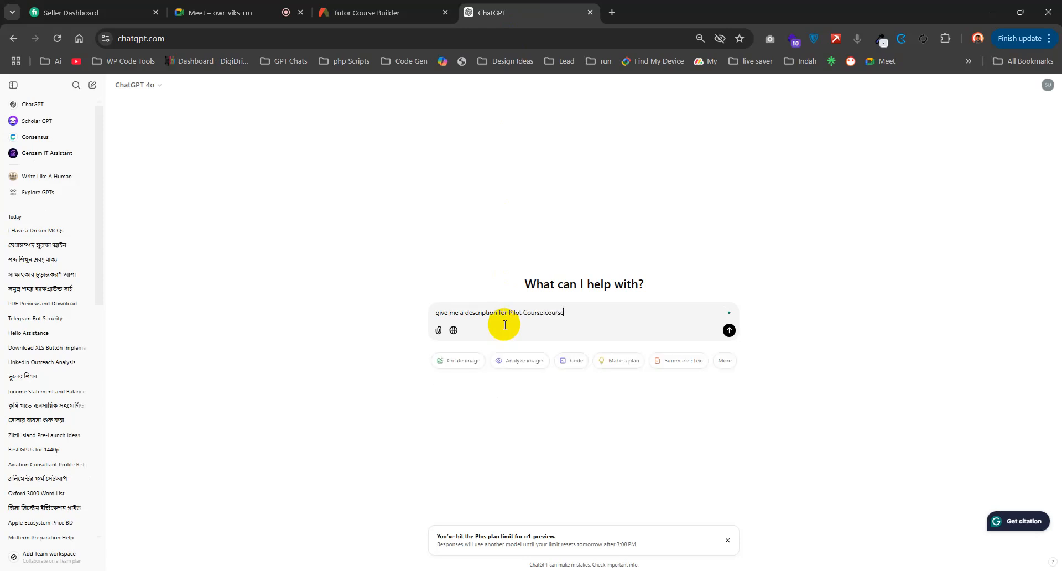
{"action": "key", "text": "Return"}
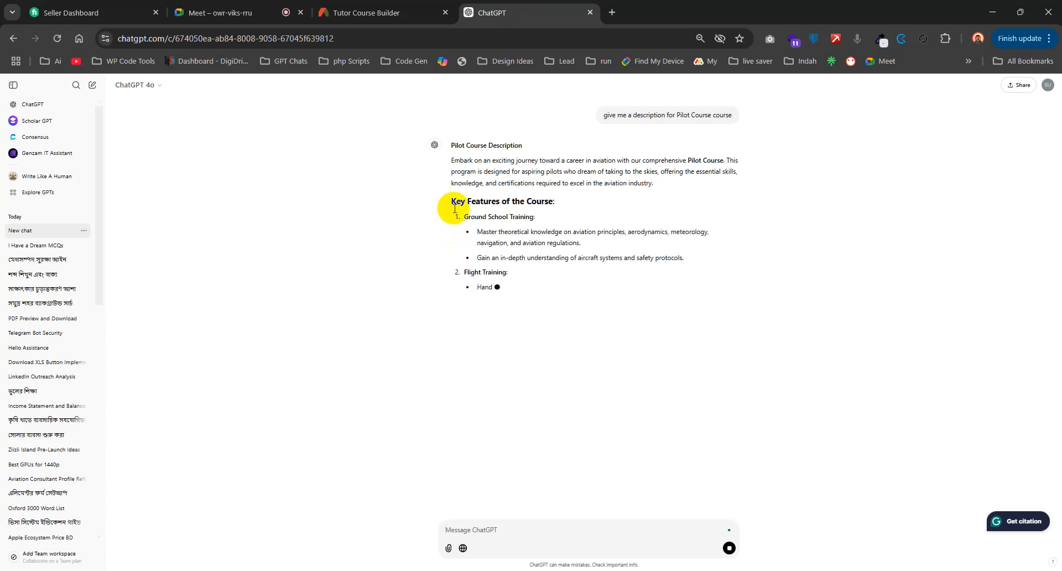
- Copy the introduction and key features from ChatGPT's Pilot Course answer and paste them into the description in the Tutor LMS course builder
{"action": "left_click_drag", "start_coordinate": [451, 164], "coordinate": [504, 412]}
{"action": "left_click", "coordinate": [548, 406]}
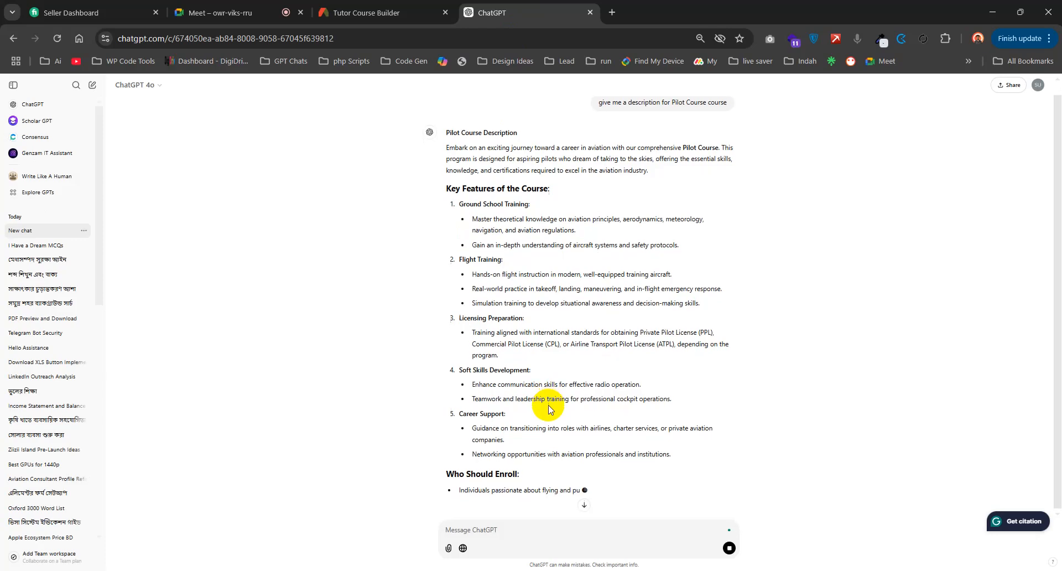
{"action": "left_click_drag", "start_coordinate": [686, 394], "coordinate": [447, 164]}
{"action": "key", "text": "ctrl+c"}
{"action": "left_click", "coordinate": [382, 12]}
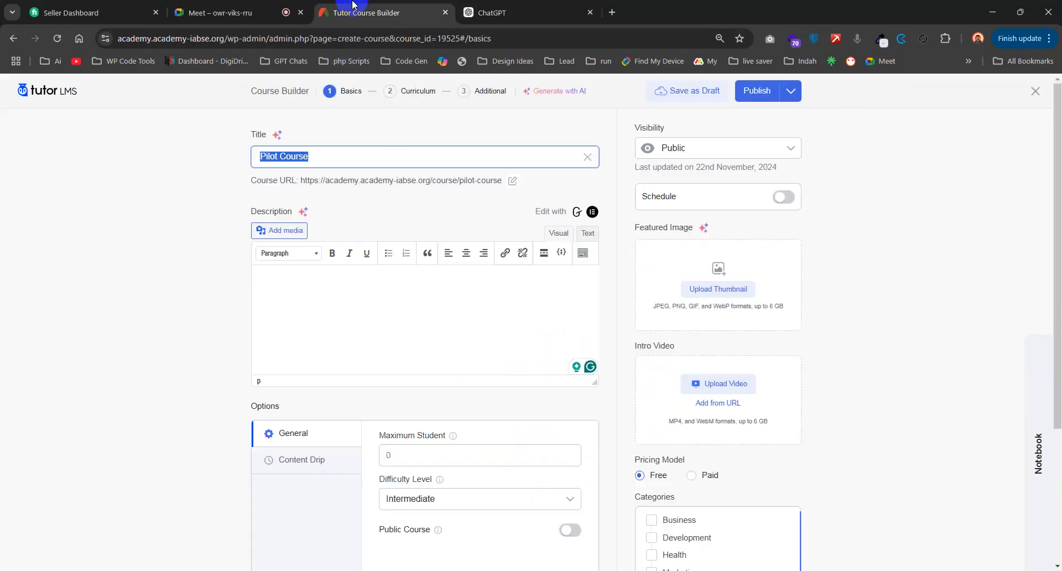
{"action": "left_click", "coordinate": [415, 282]}
{"action": "key", "text": "ctrl+v"}
{"action": "scroll", "coordinate": [403, 336], "scroll_direction": "up", "scroll_amount": 10}
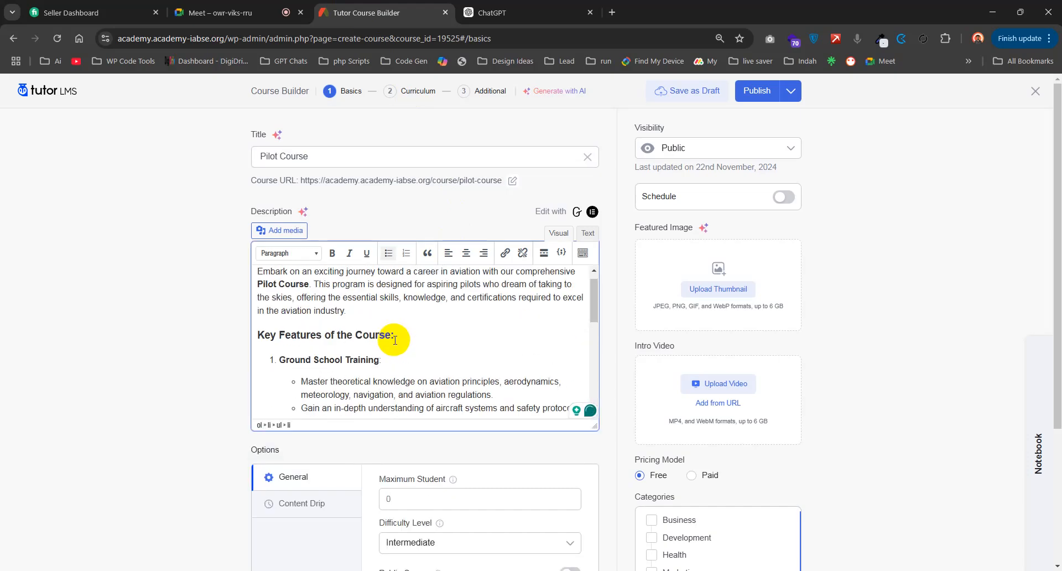
{"action": "scroll", "coordinate": [398, 310], "scroll_direction": "down", "scroll_amount": 2}
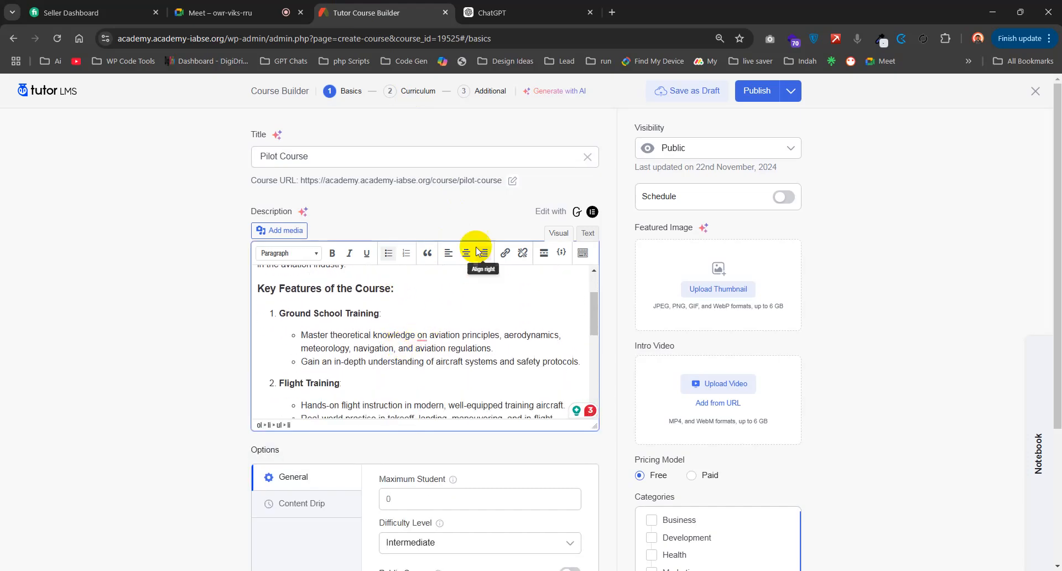
- Leave the maximum student number empty and set the course's difficulty level to Beginner
{"action": "scroll", "coordinate": [474, 238], "scroll_direction": "down", "scroll_amount": 2}
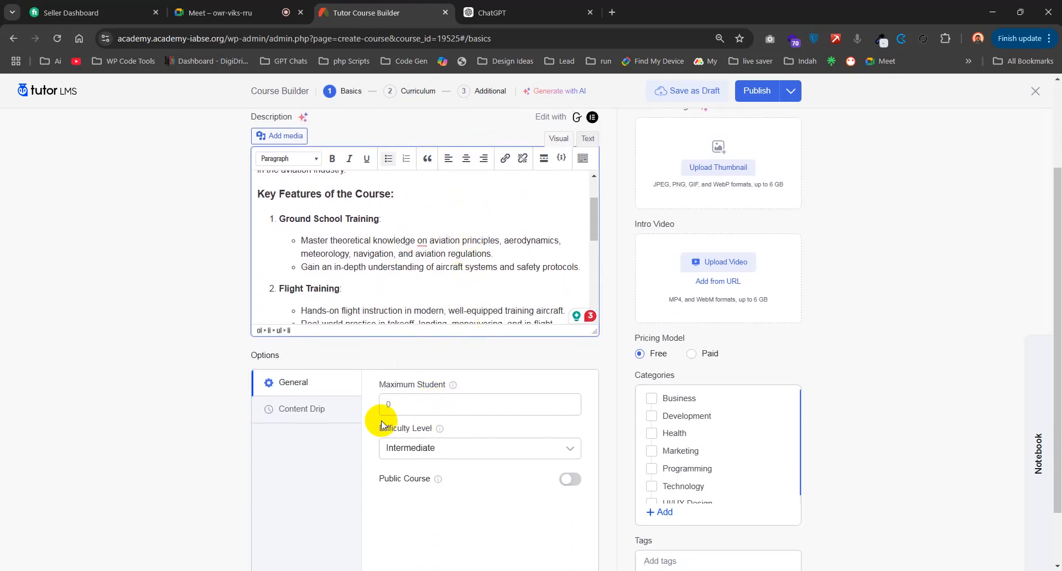
{"action": "left_click", "coordinate": [419, 405]}
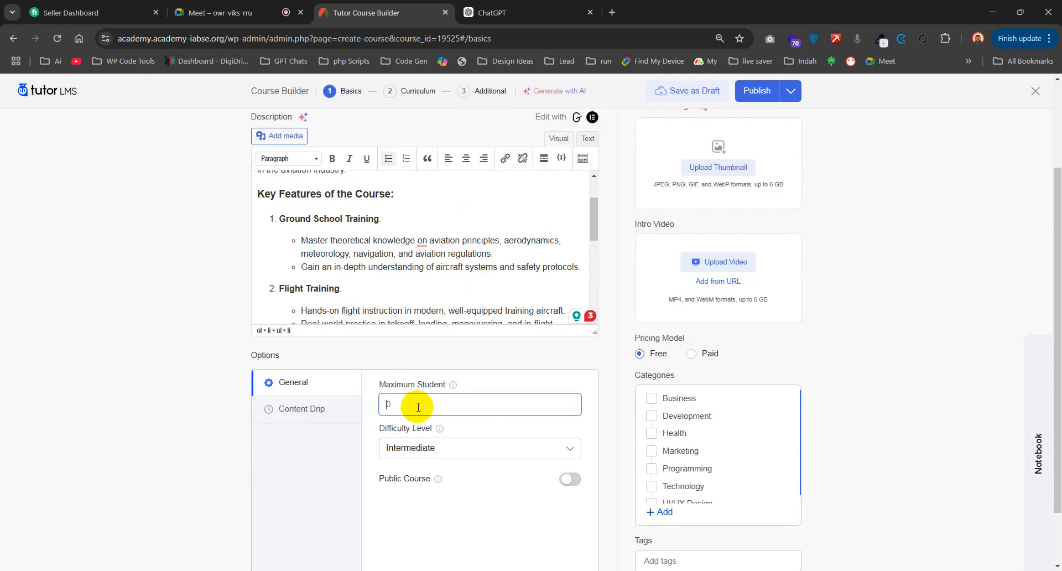
{"action": "scroll", "coordinate": [419, 408], "scroll_direction": "down", "scroll_amount": 1}
{"action": "left_click", "coordinate": [435, 390]}
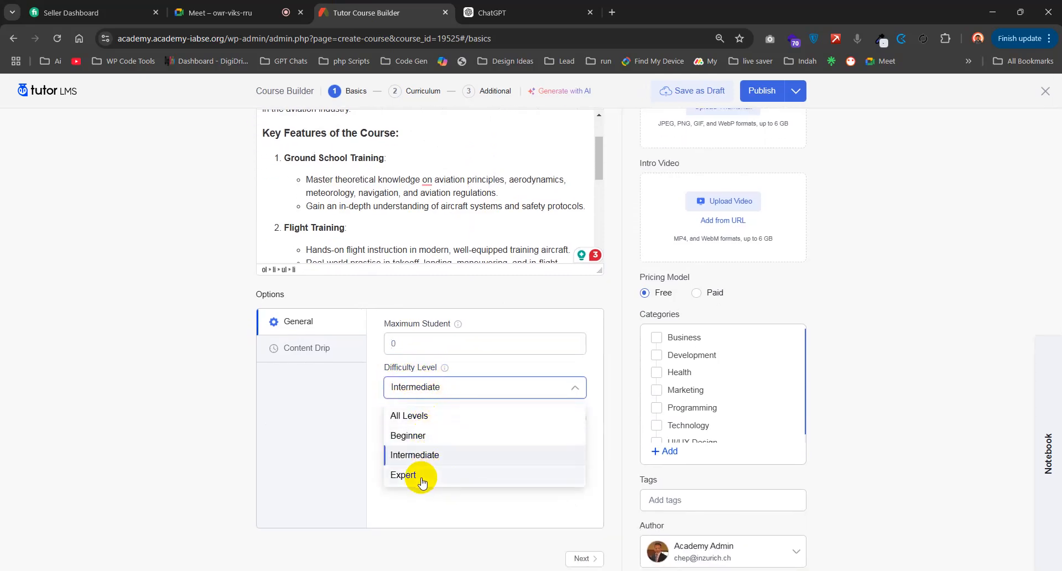
{"action": "left_click", "coordinate": [420, 436]}
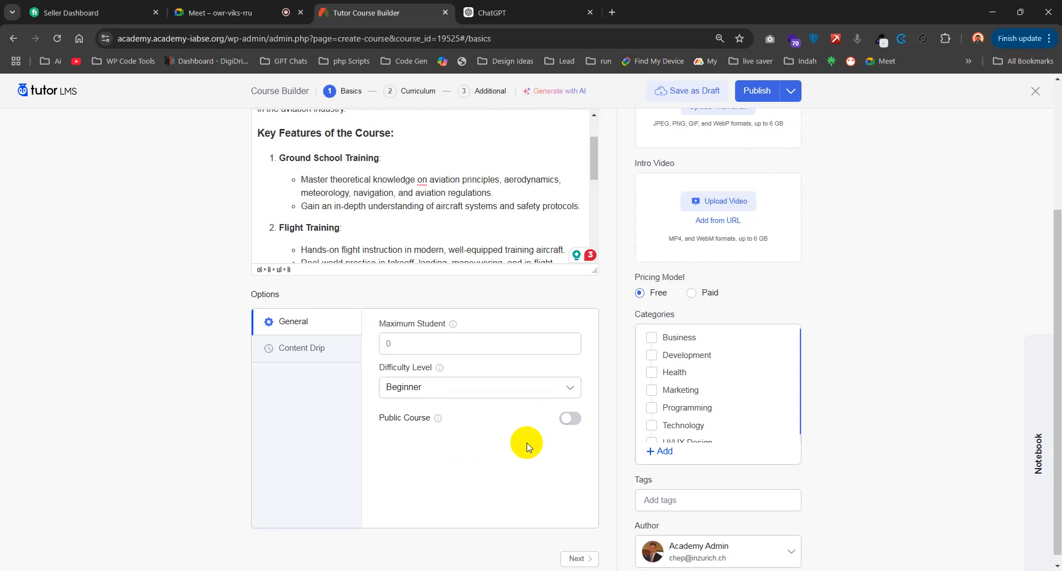
- Try the sequential content drip type, and set it to "Course content unlocked after finishing prerequisites"
{"action": "left_click", "coordinate": [319, 357]}
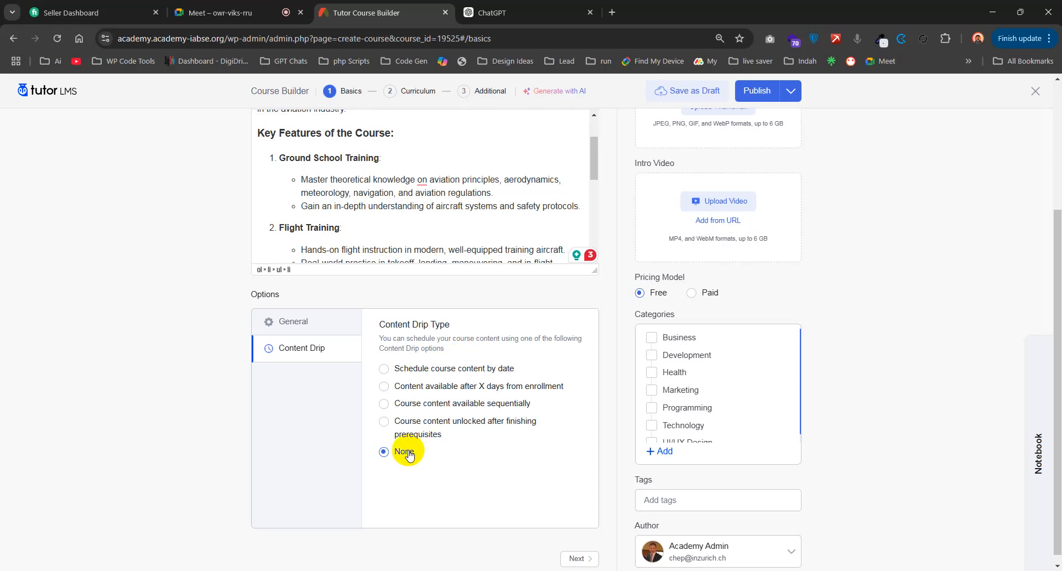
{"action": "left_click", "coordinate": [385, 408]}
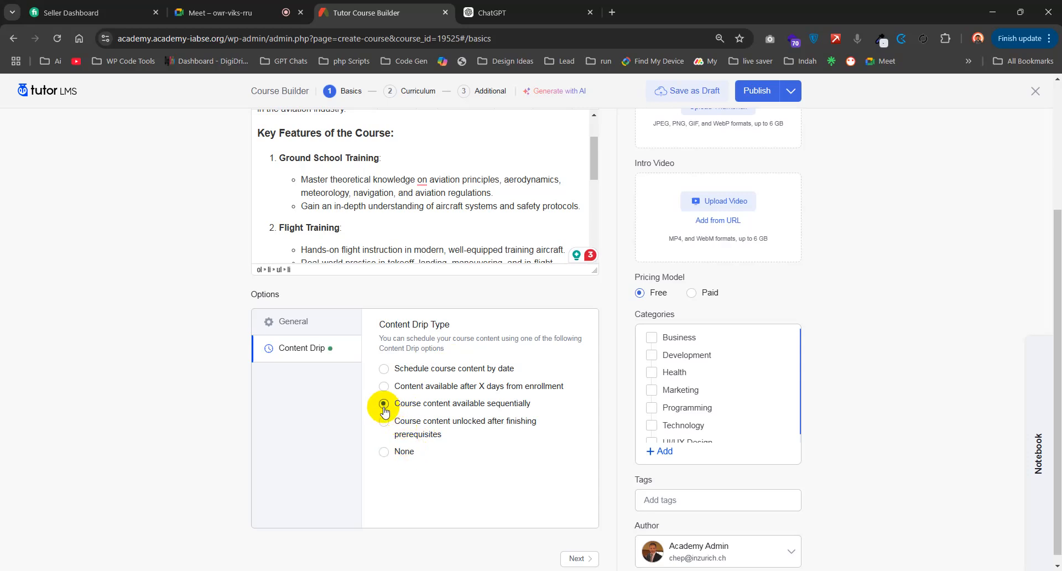
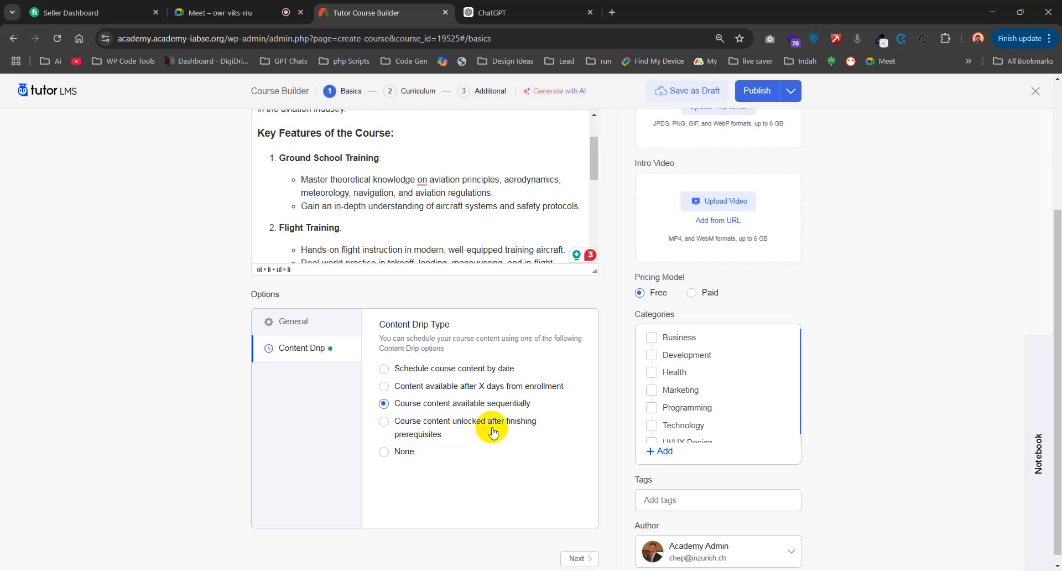
{"action": "left_click", "coordinate": [436, 442]}
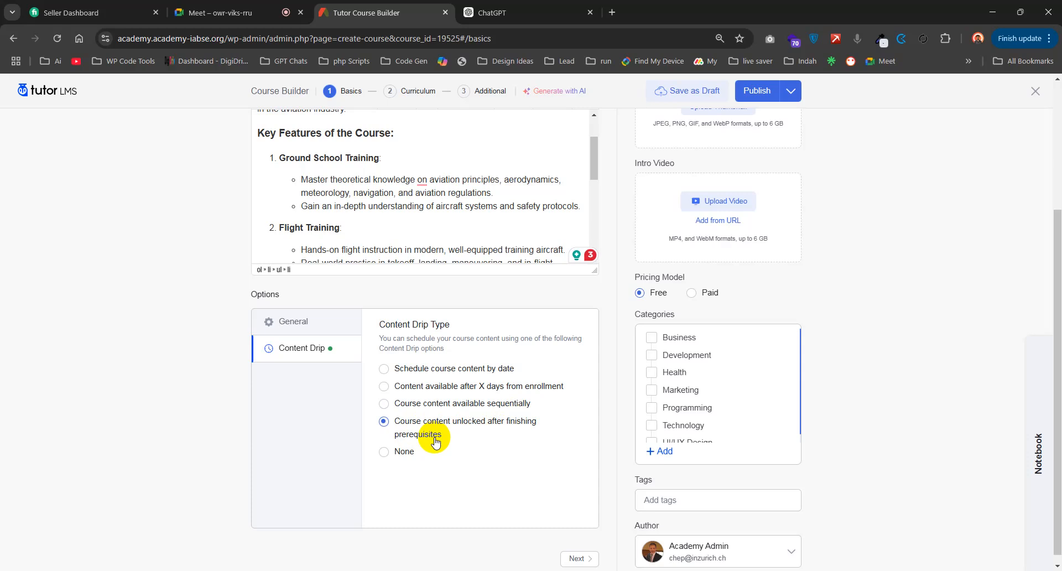
{"action": "left_click", "coordinate": [424, 402]}
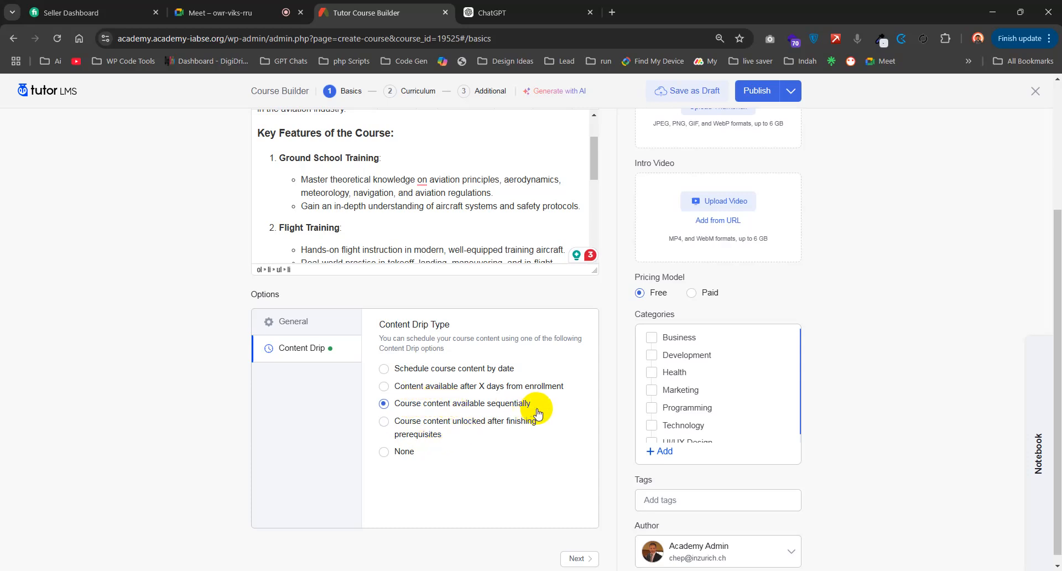
{"action": "left_click", "coordinate": [427, 425]}
{"action": "scroll", "coordinate": [462, 486], "scroll_direction": "down", "scroll_amount": 1}
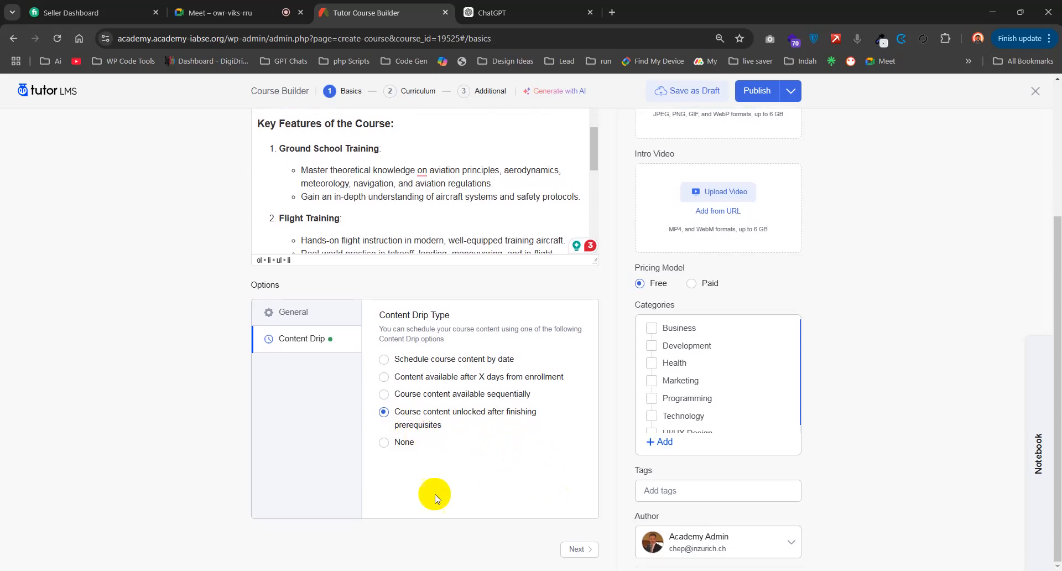
- Set the Pilot Course's visibility to Public
{"action": "scroll", "coordinate": [741, 499], "scroll_direction": "up", "scroll_amount": 5}
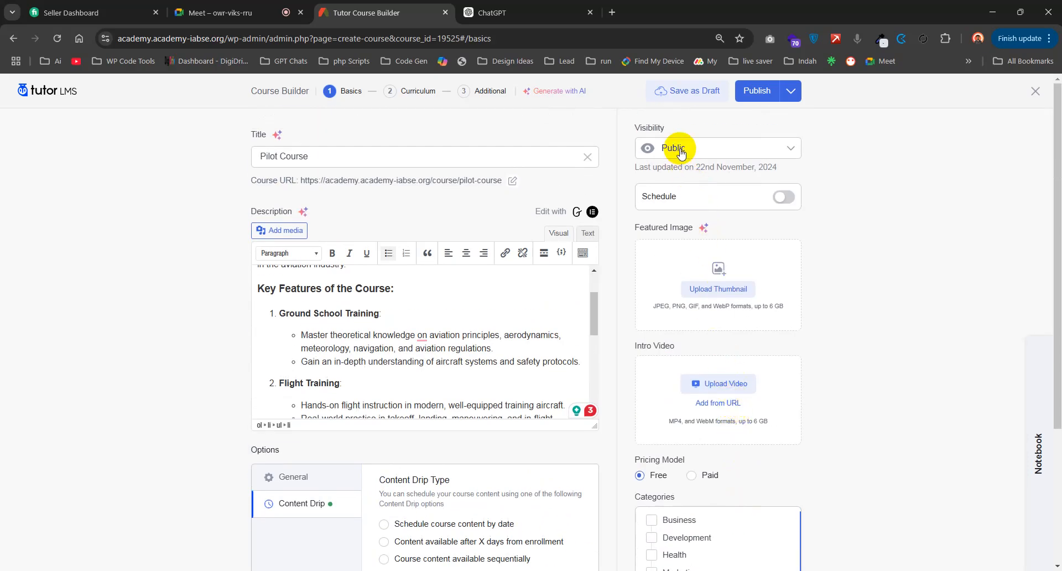
{"action": "left_click", "coordinate": [680, 152]}
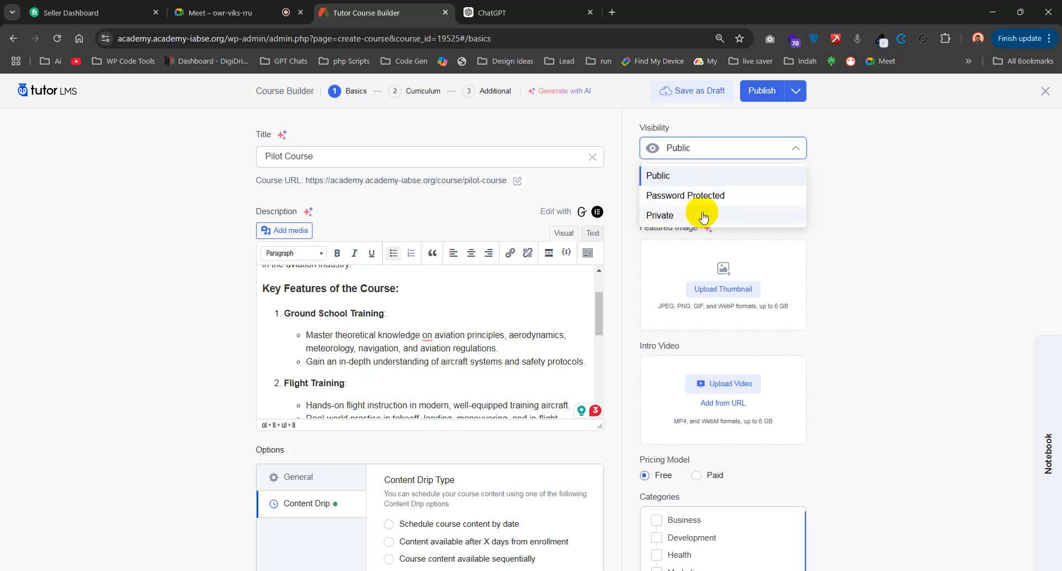
{"action": "left_click", "coordinate": [659, 175]}
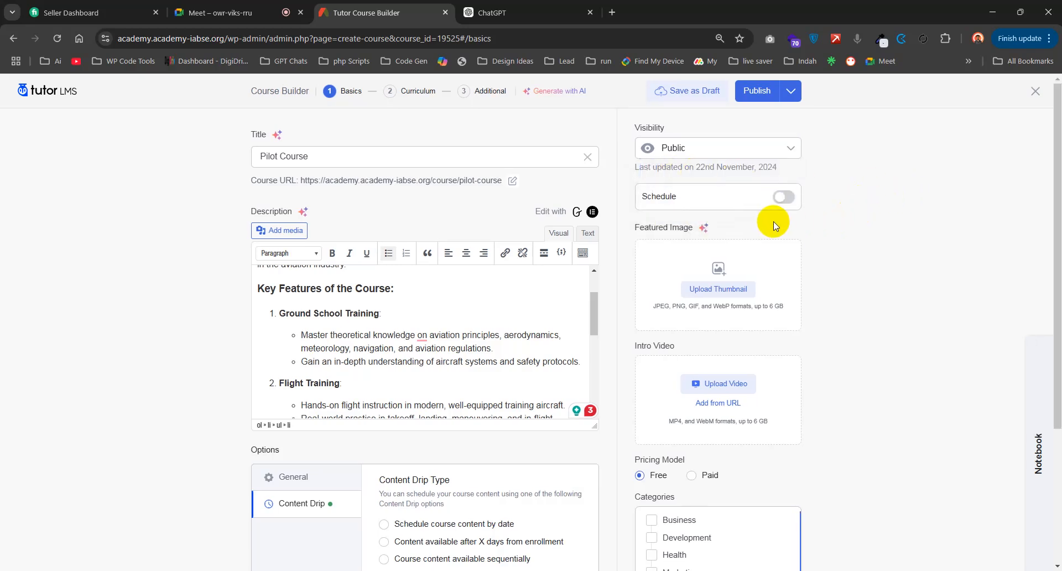
- Enable scheduling for the course and set its publish date to Dec 01, 2024 at 12:00 AM
{"action": "left_click", "coordinate": [782, 198]}
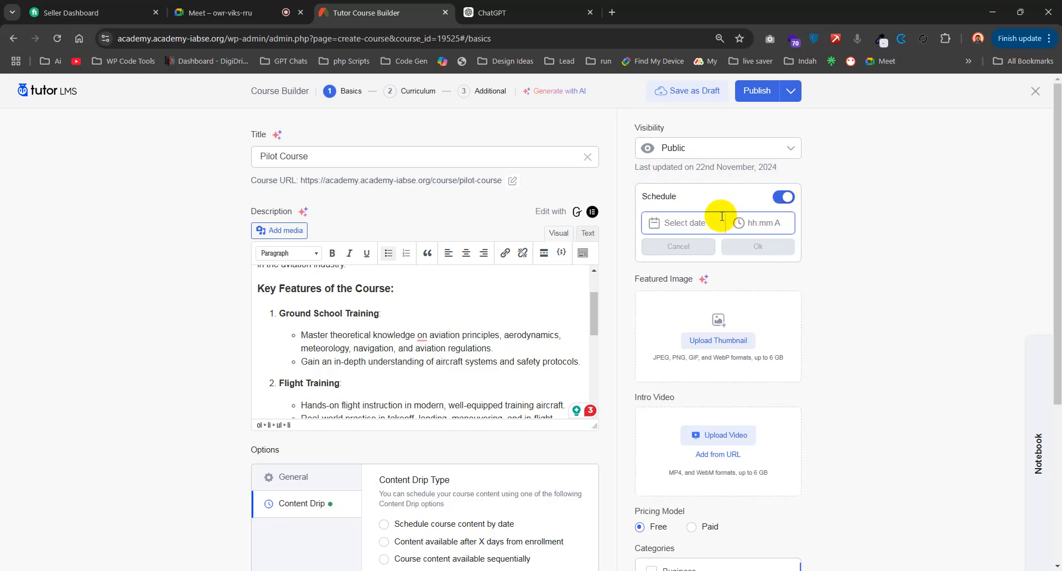
{"action": "left_click", "coordinate": [698, 228]}
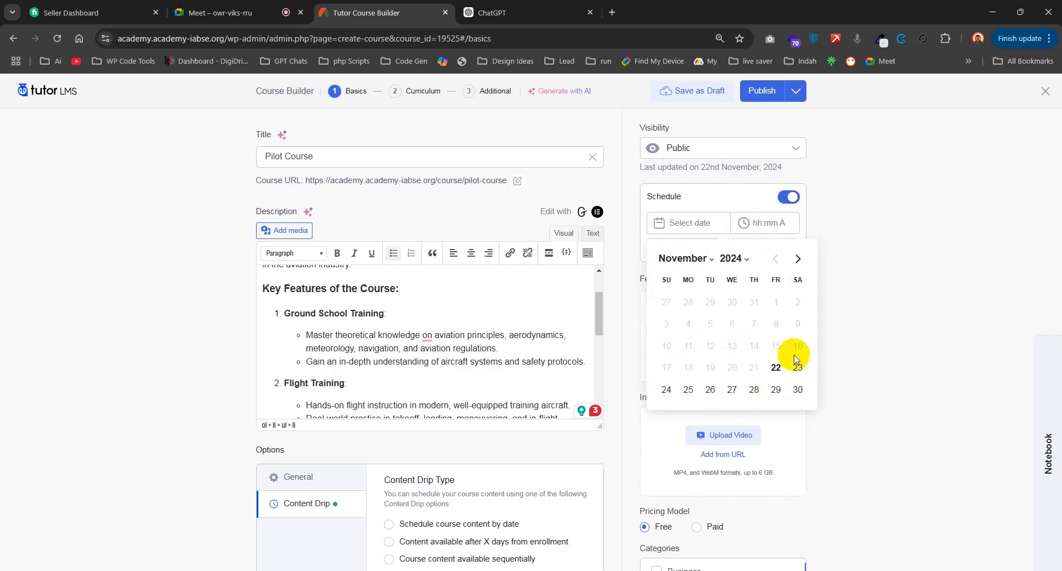
{"action": "left_click", "coordinate": [797, 259]}
{"action": "left_click", "coordinate": [667, 302]}
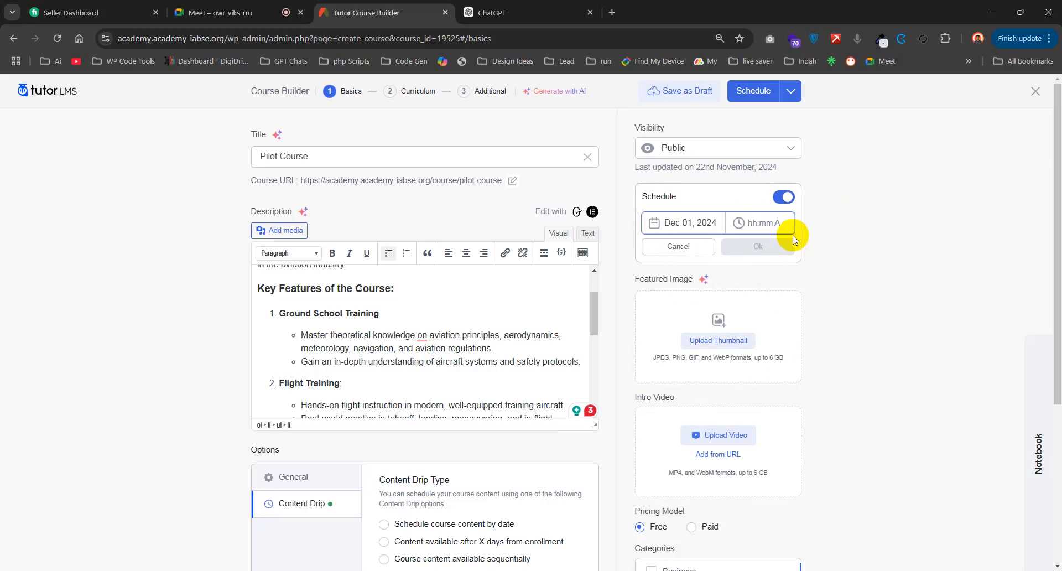
{"action": "left_click", "coordinate": [765, 225]}
{"action": "left_click", "coordinate": [828, 272]}
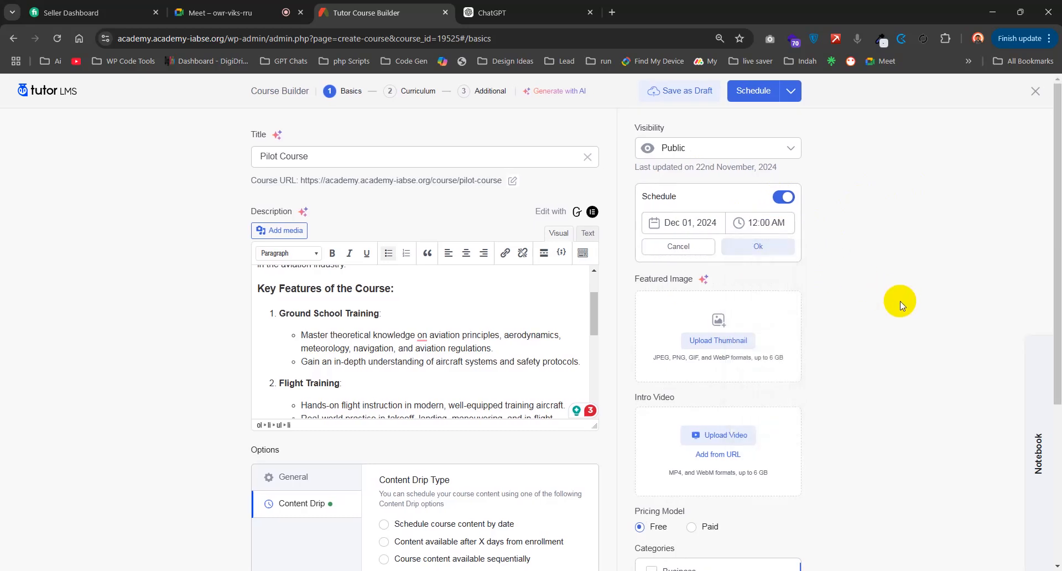
{"action": "left_click", "coordinate": [770, 246]}
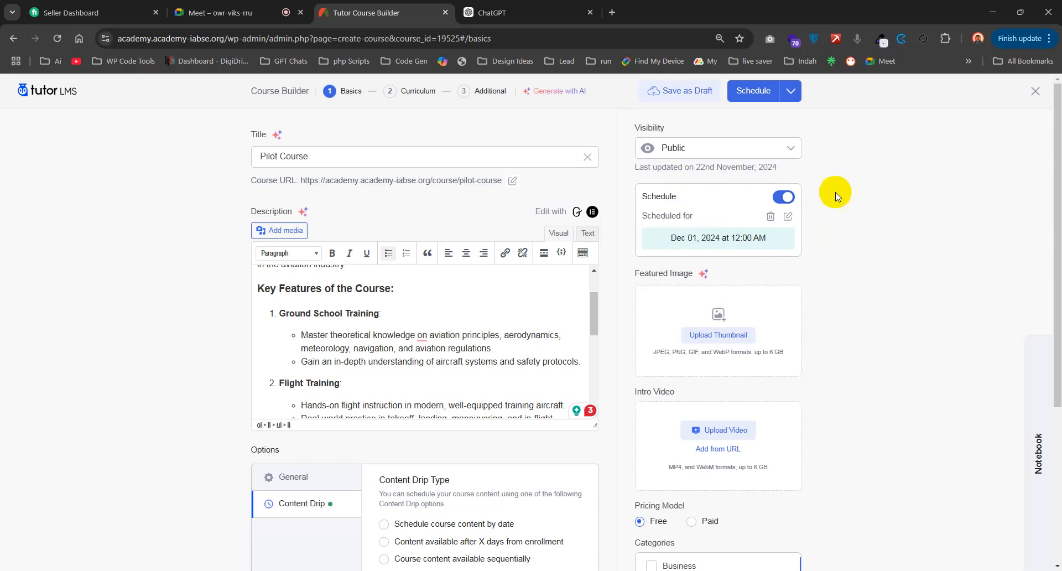
{"action": "left_click", "coordinate": [730, 148]}
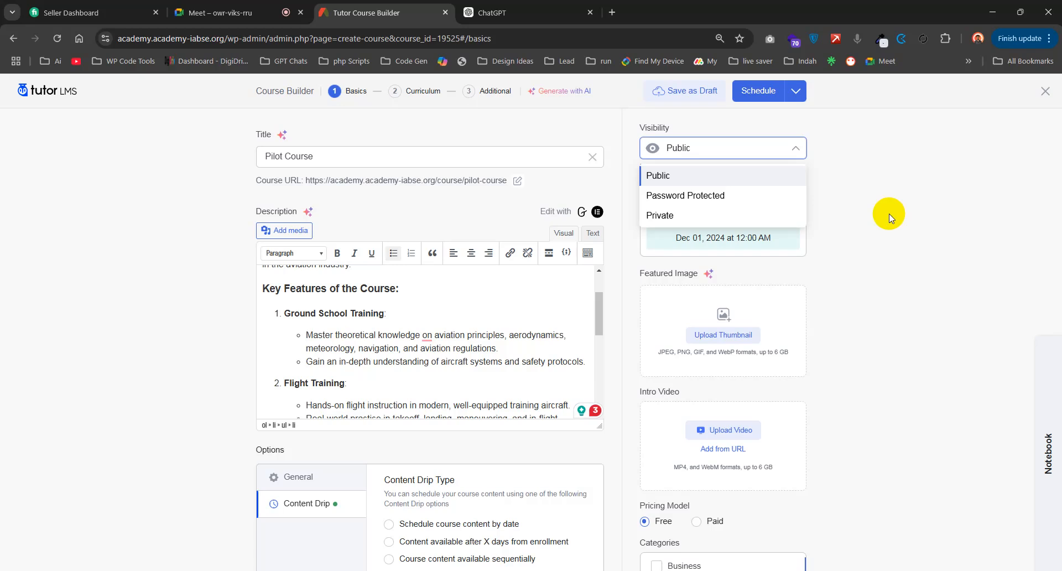
{"action": "left_click", "coordinate": [888, 214]}
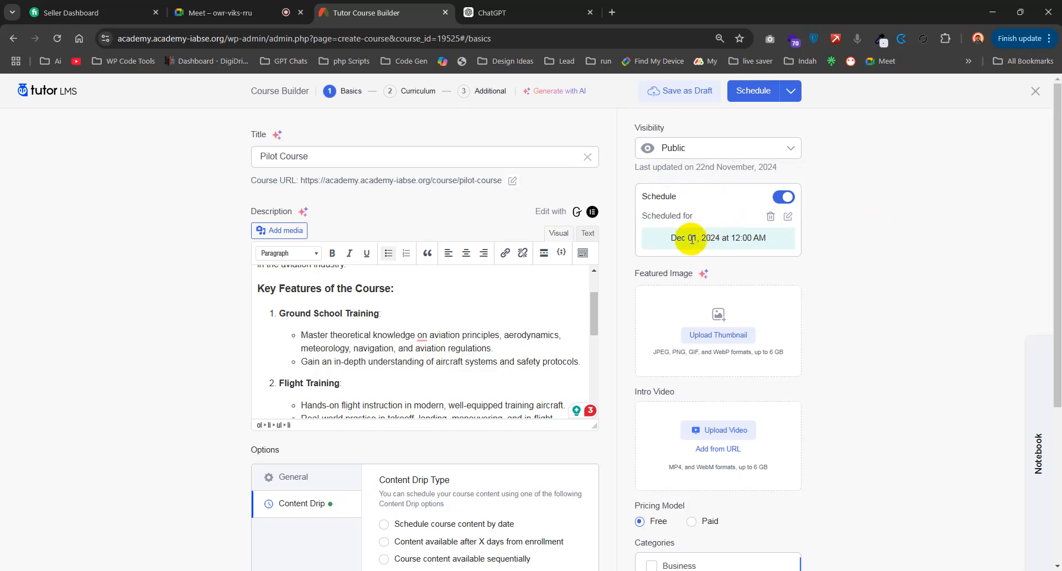
- Set the course's featured image to the Online Training banner 3.png from the media library
{"action": "left_click", "coordinate": [700, 337]}
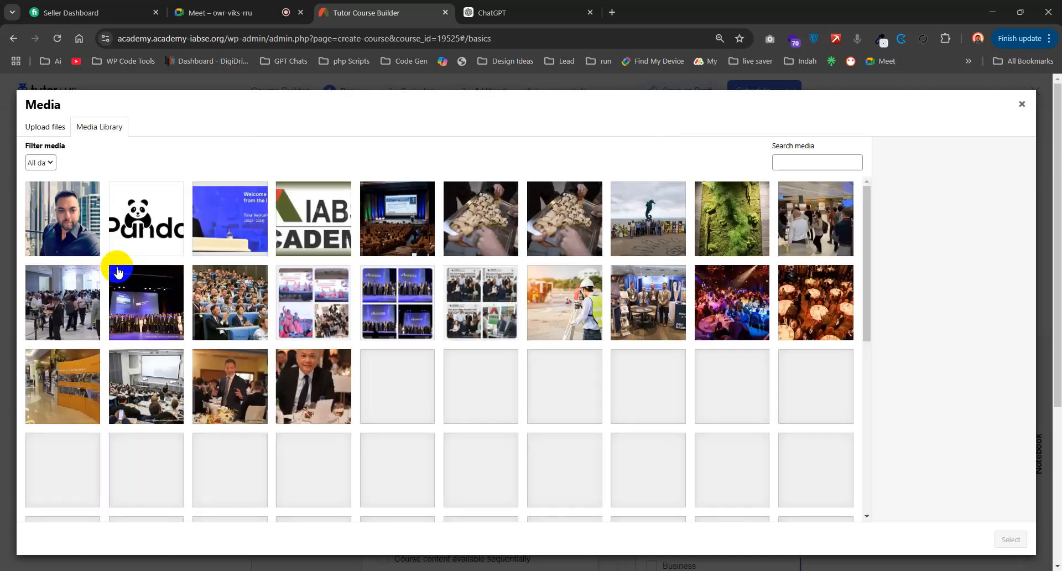
{"action": "scroll", "coordinate": [609, 369], "scroll_direction": "down", "scroll_amount": 3}
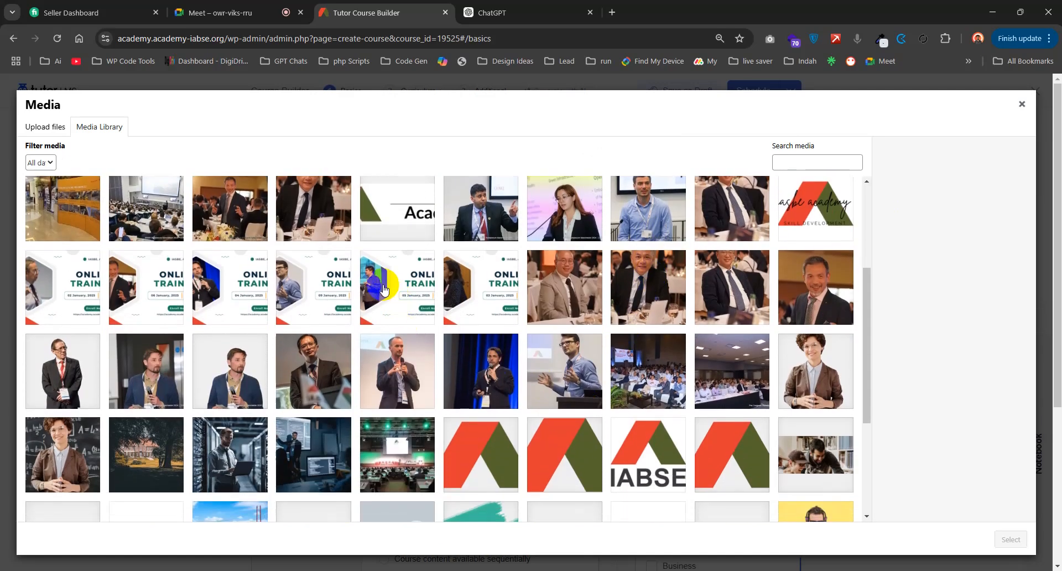
{"action": "left_click", "coordinate": [393, 285]}
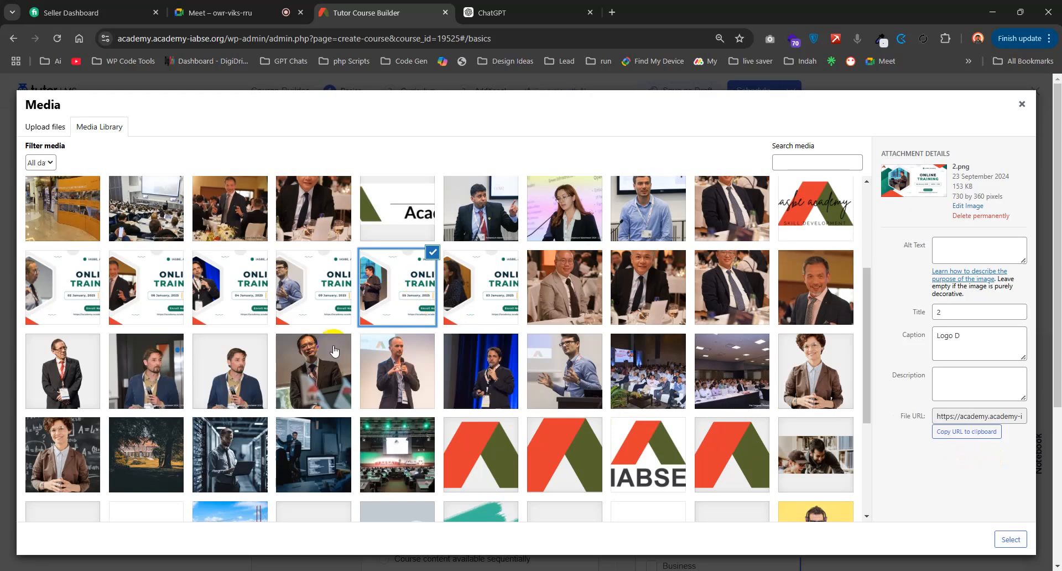
{"action": "left_click", "coordinate": [308, 287]}
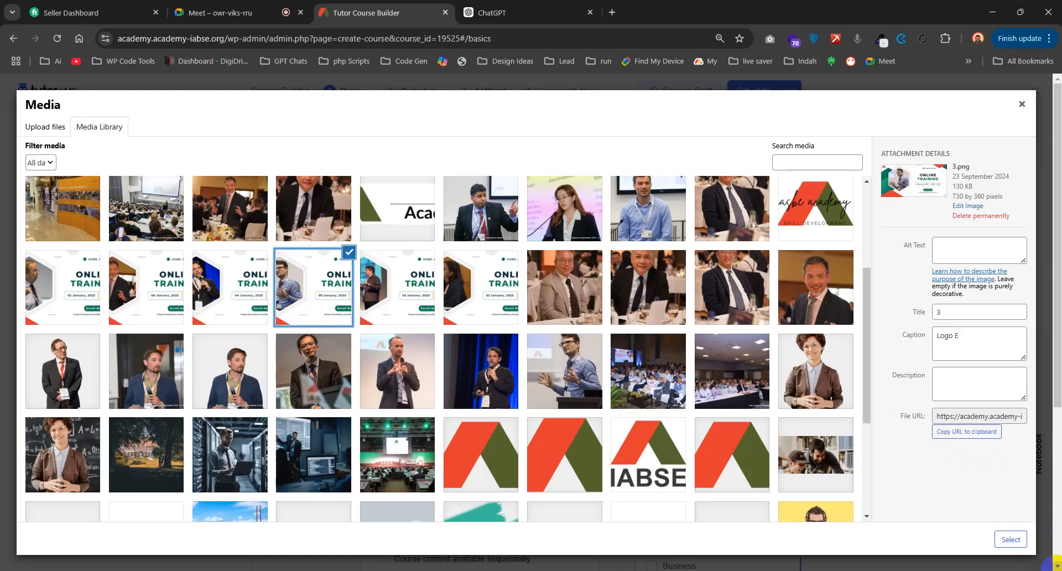
{"action": "left_click", "coordinate": [1011, 539]}
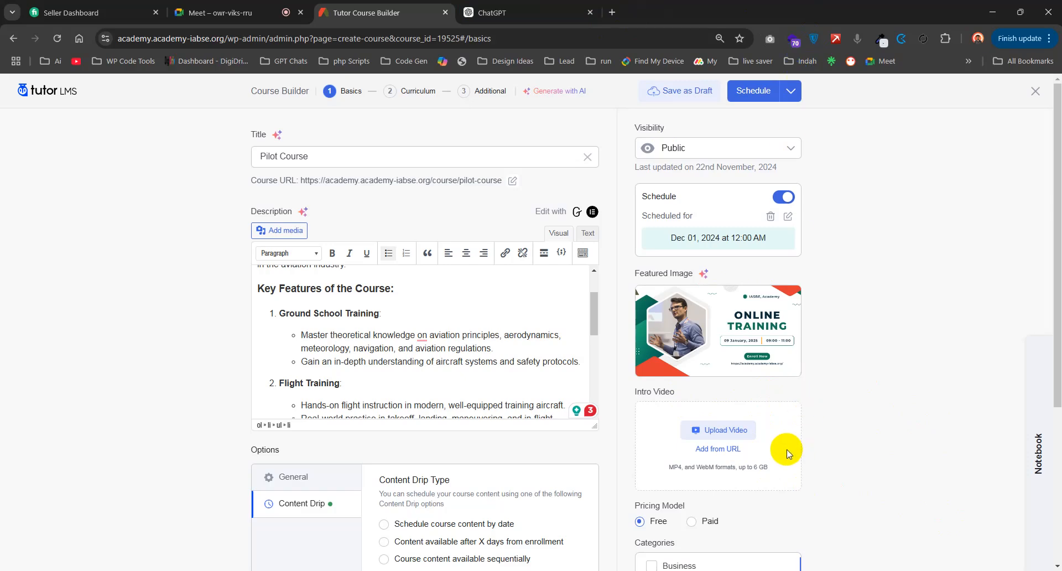
{"action": "left_click", "coordinate": [734, 439]}
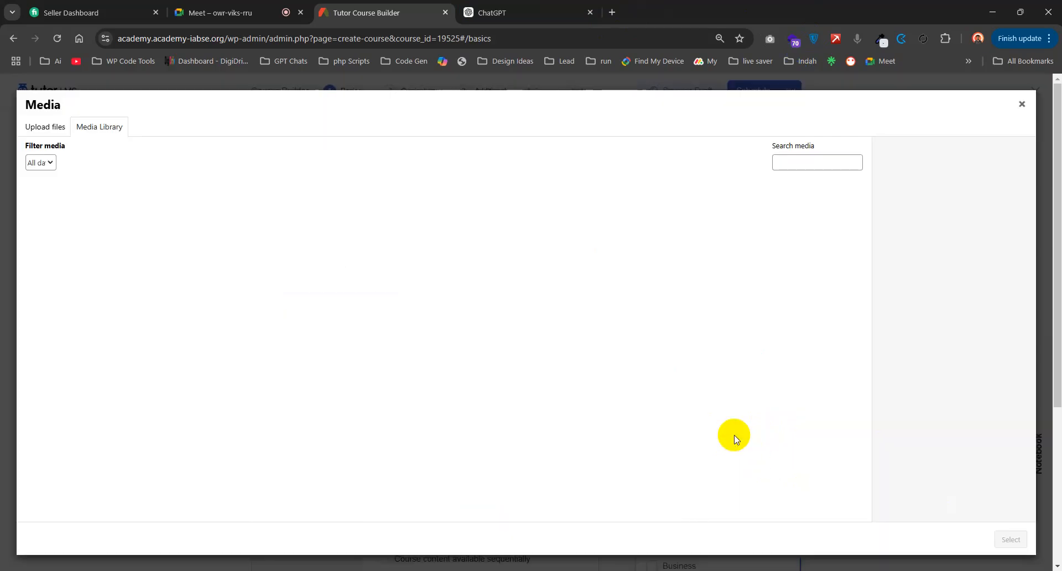
{"action": "left_click", "coordinate": [1022, 102]}
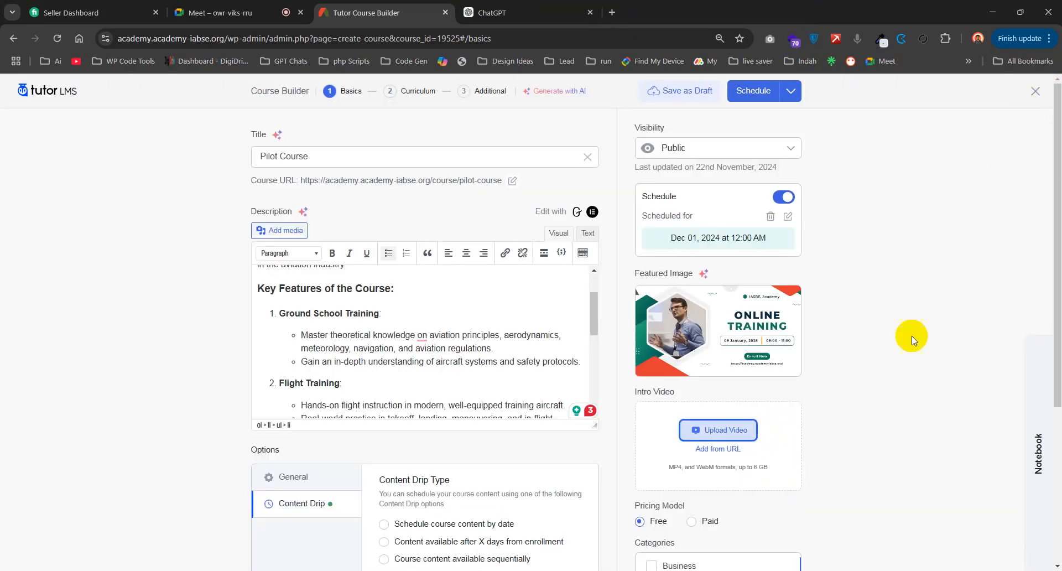
{"action": "left_click", "coordinate": [718, 448]}
{"action": "left_click", "coordinate": [747, 422]}
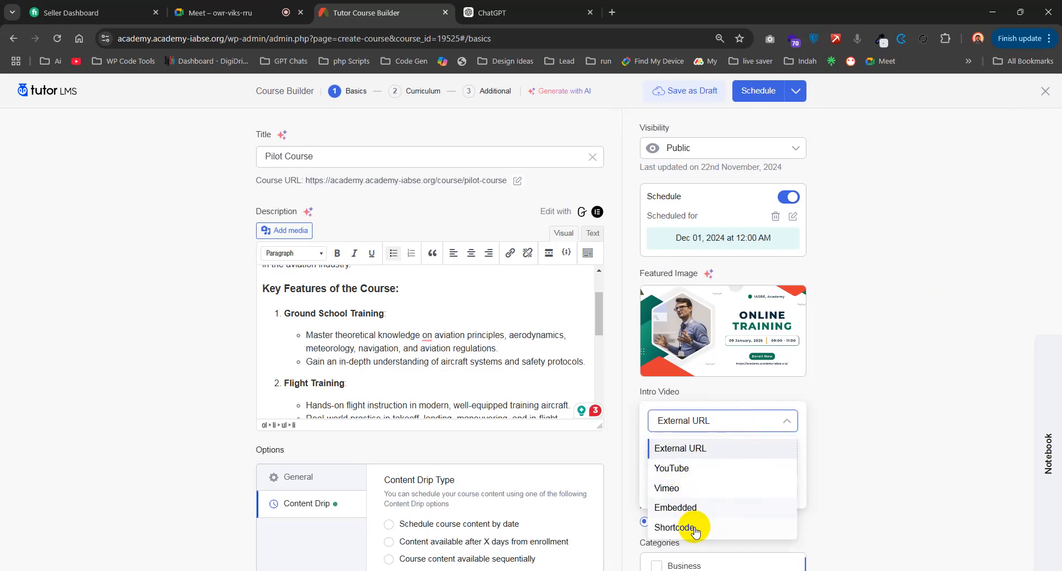
{"action": "left_click", "coordinate": [880, 470]}
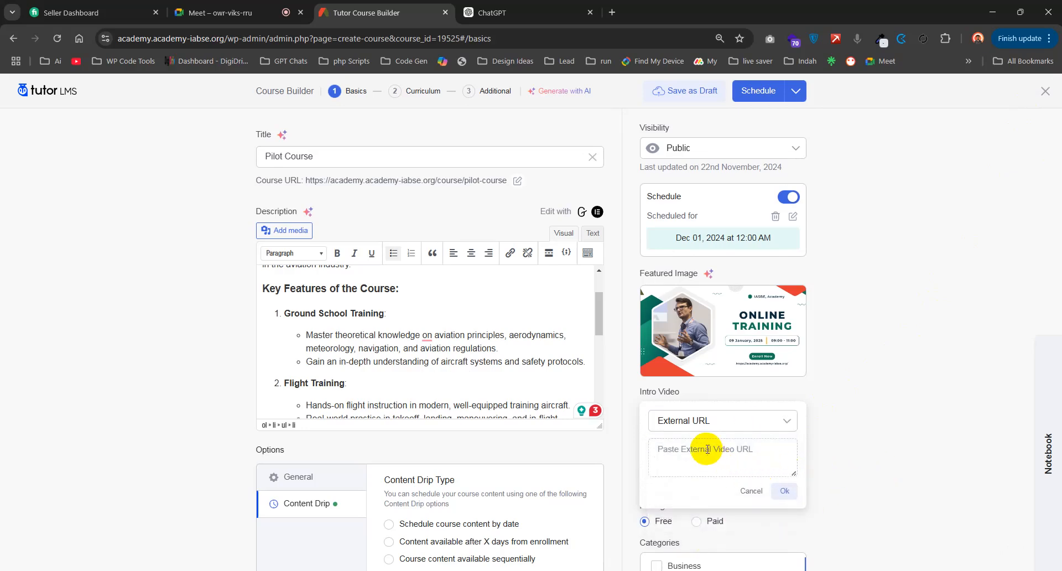
{"action": "left_click", "coordinate": [751, 491]}
- Set the course's intro video to the Pilot-1-1 MP4 file from the media library
{"action": "left_click", "coordinate": [729, 437]}
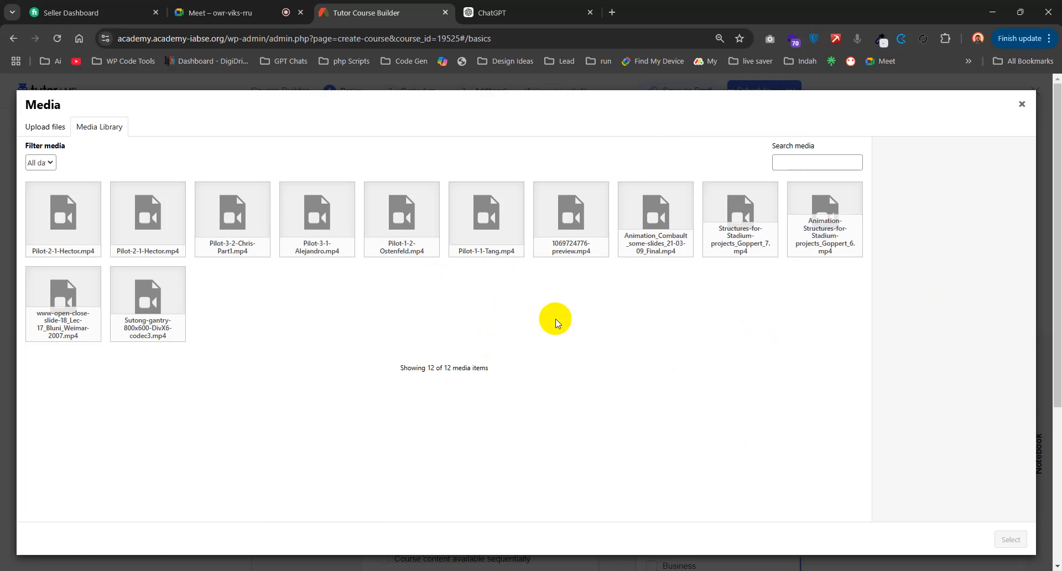
{"action": "left_click", "coordinate": [503, 248]}
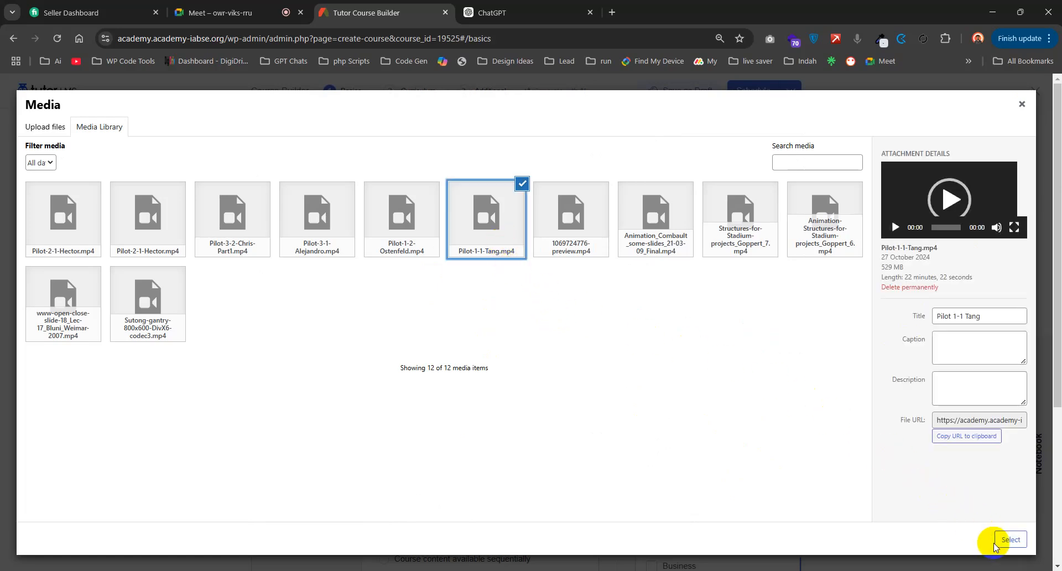
{"action": "left_click", "coordinate": [1005, 539]}
{"action": "scroll", "coordinate": [817, 330], "scroll_direction": "down", "scroll_amount": 4}
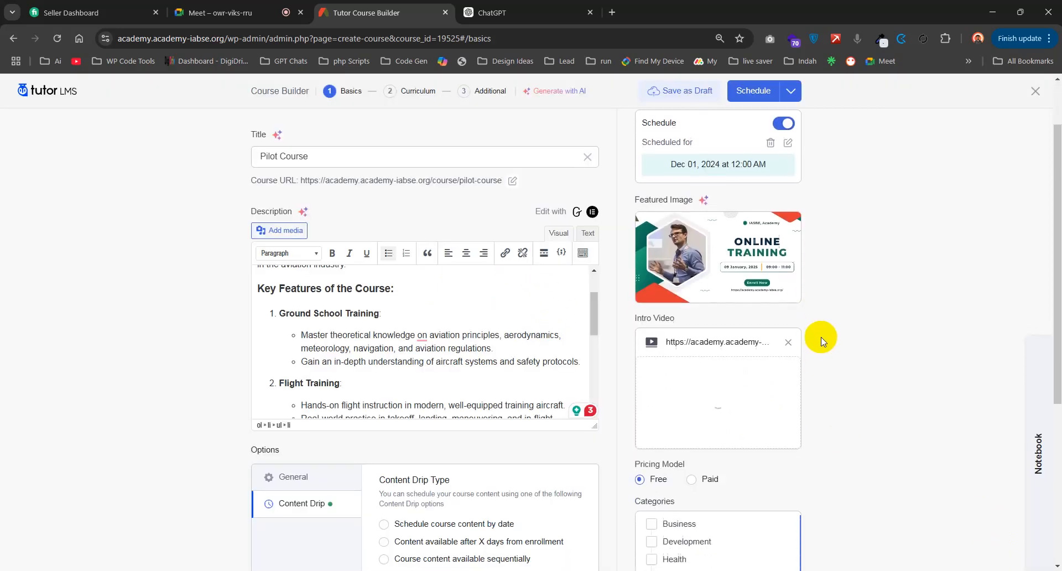
{"action": "left_click_drag", "start_coordinate": [634, 353], "coordinate": [709, 354]}
{"action": "left_click", "coordinate": [800, 360]}
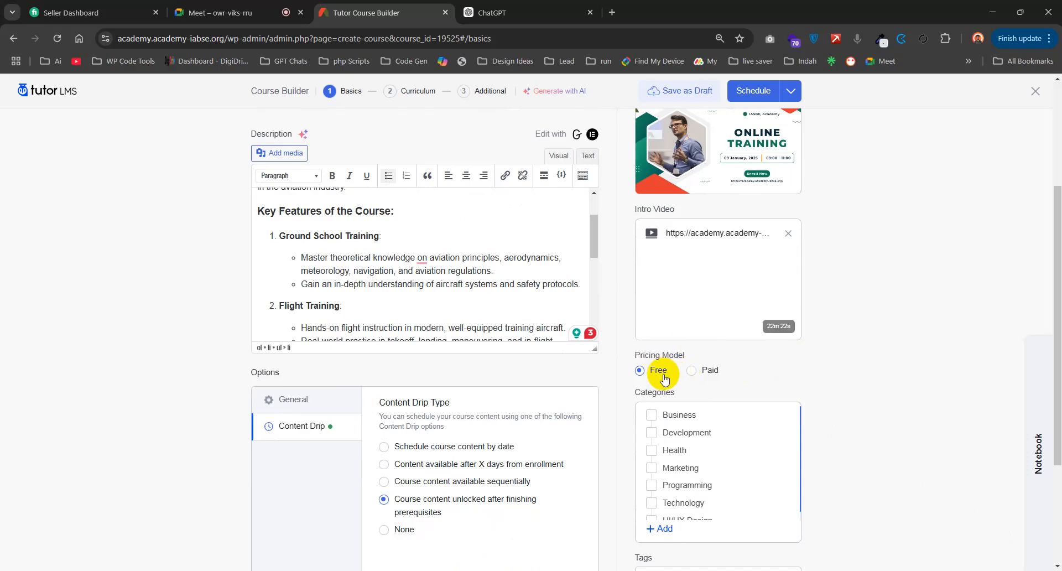
- Make the course paid, with a regular price of 7500 and a sale price of 7000
{"action": "left_click", "coordinate": [701, 379]}
{"action": "scroll", "coordinate": [701, 388], "scroll_direction": "down", "scroll_amount": 1}
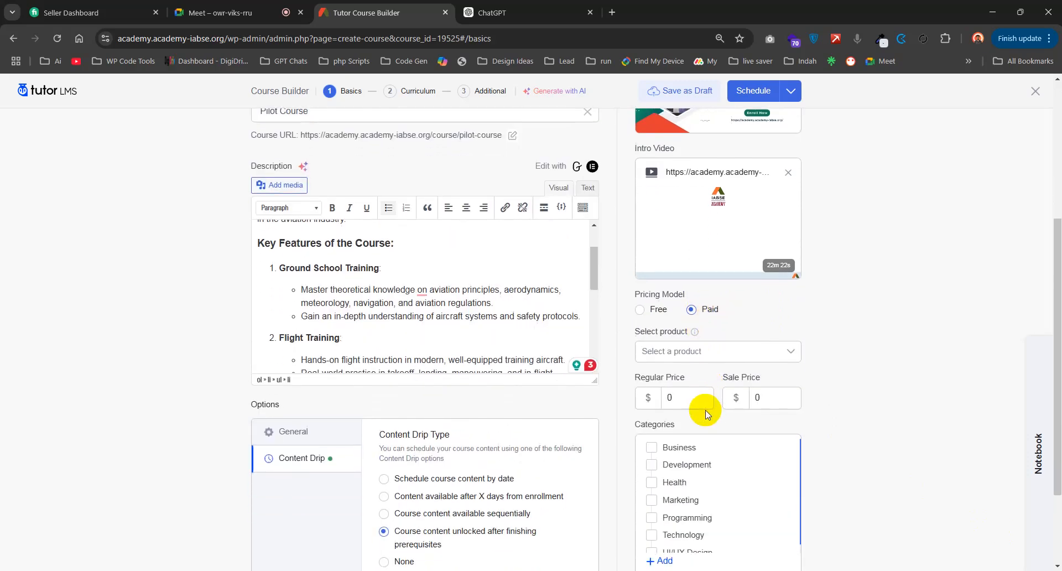
{"action": "left_click", "coordinate": [684, 398]}
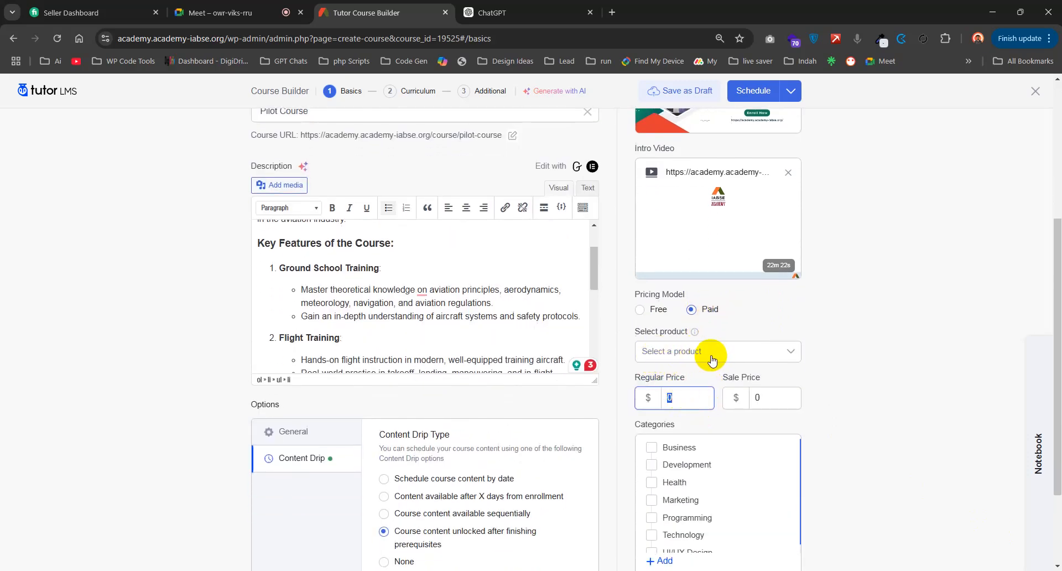
{"action": "left_click", "coordinate": [685, 398]}
{"action": "left_click_drag", "start_coordinate": [686, 397], "coordinate": [667, 402]}
{"action": "type", "text": "7500"}
{"action": "double_click", "coordinate": [768, 398]}
{"action": "type", "text": "7000"}
{"action": "left_click", "coordinate": [909, 440]}
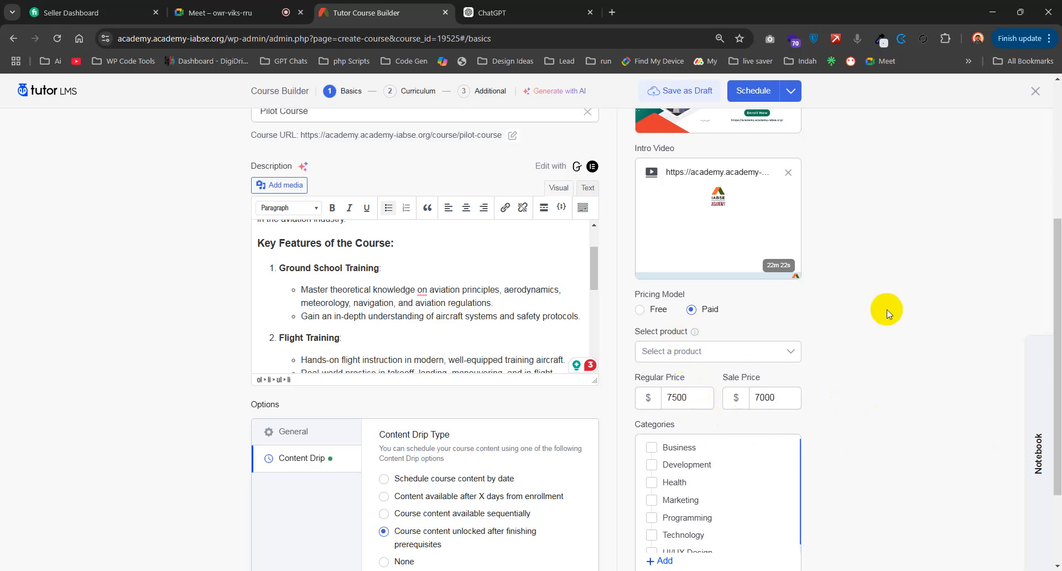
- Add a new course category named Engineering without a parent category
{"action": "scroll", "coordinate": [886, 313], "scroll_direction": "down", "scroll_amount": 2}
{"action": "scroll", "coordinate": [705, 360], "scroll_direction": "down", "scroll_amount": 1}
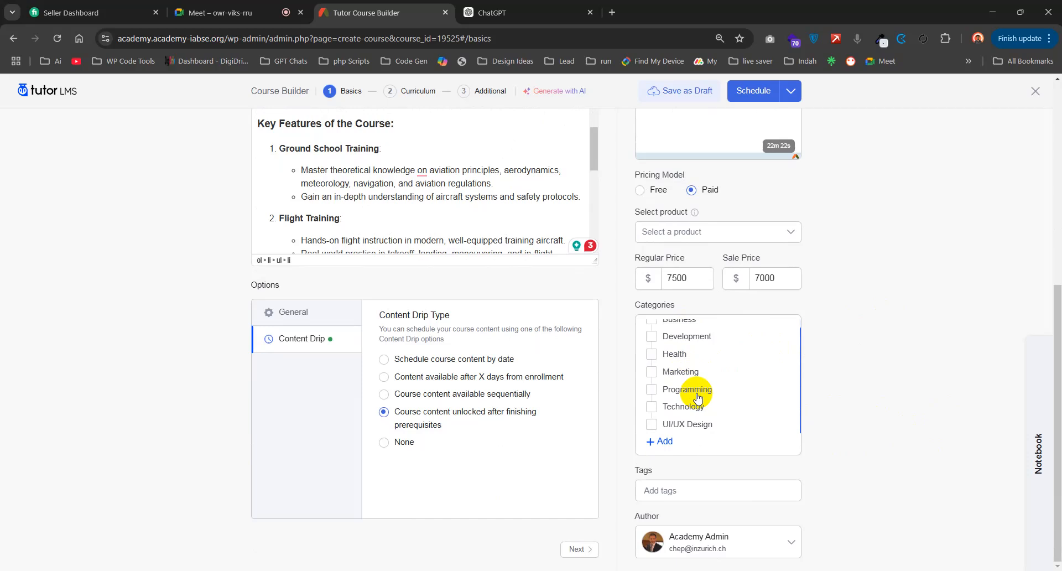
{"action": "left_click", "coordinate": [654, 443]}
{"action": "type", "text": "Ar"}
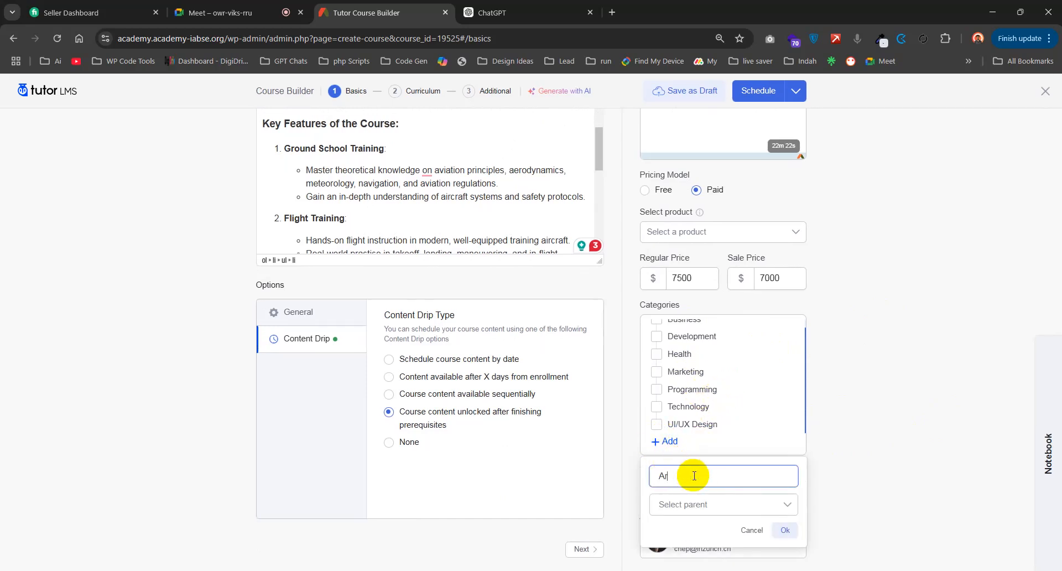
{"action": "type", "text": "citec"}
{"action": "key", "text": "BackSpace"}
{"action": "key", "text": "BackSpace"}
{"action": "key", "text": "BackSpace"}
{"action": "key", "text": "BackSpace"}
{"action": "key", "text": "BackSpace"}
{"action": "key", "text": "BackSpace"}
{"action": "type", "text": "Enngee"}
{"action": "key", "text": "BackSpace"}
{"action": "type", "text": "neering"}
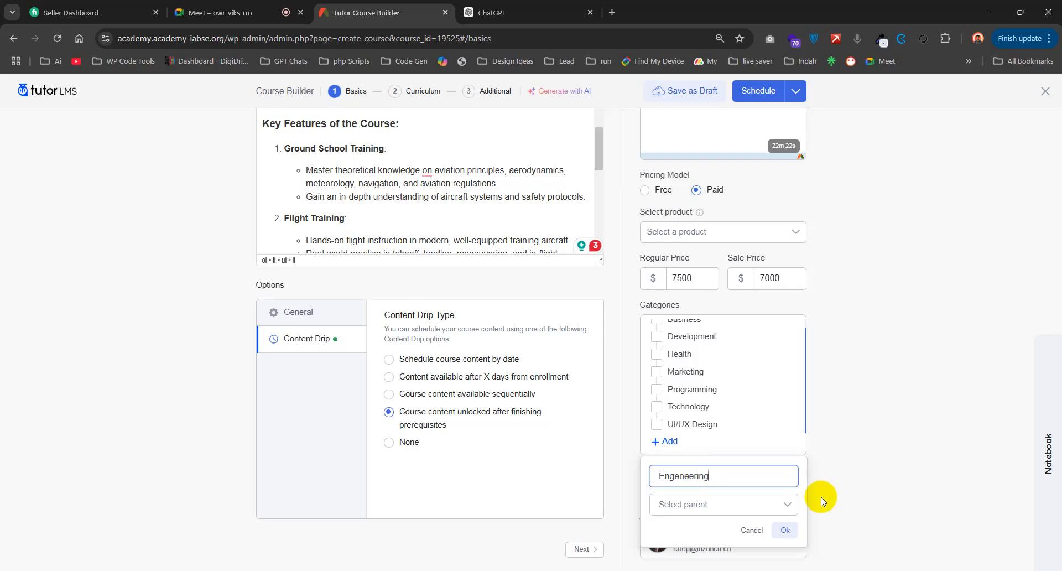
{"action": "left_click", "coordinate": [678, 477]}
{"action": "key", "text": "BackSpace"}
{"action": "type", "text": "i"}
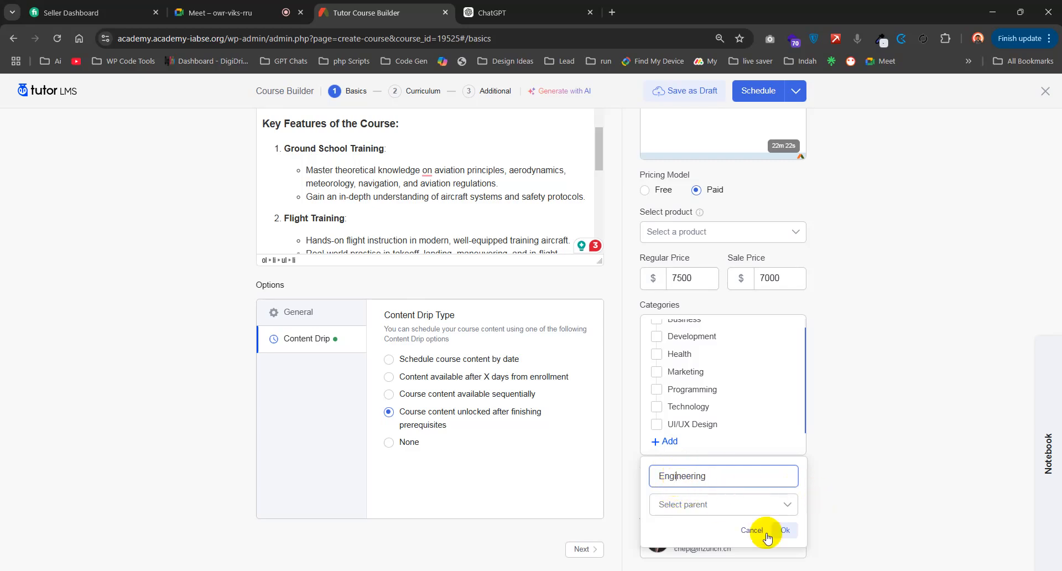
{"action": "left_click", "coordinate": [720, 476]}
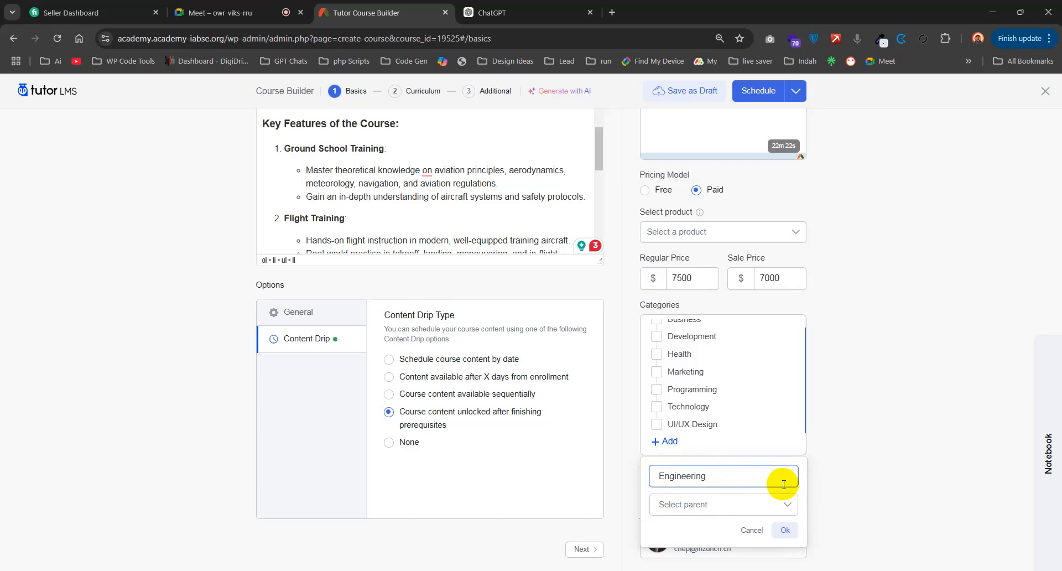
{"action": "left_click", "coordinate": [784, 529]}
- Assign the Engineering category to the Pilot Course
{"action": "scroll", "coordinate": [727, 429], "scroll_direction": "up", "scroll_amount": 3}
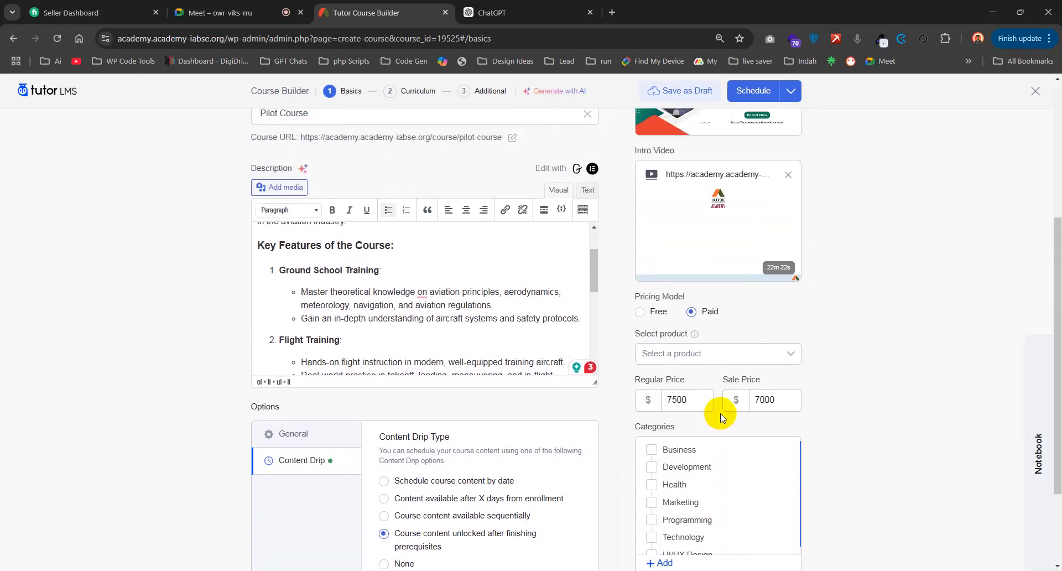
{"action": "scroll", "coordinate": [706, 489], "scroll_direction": "down", "scroll_amount": 2}
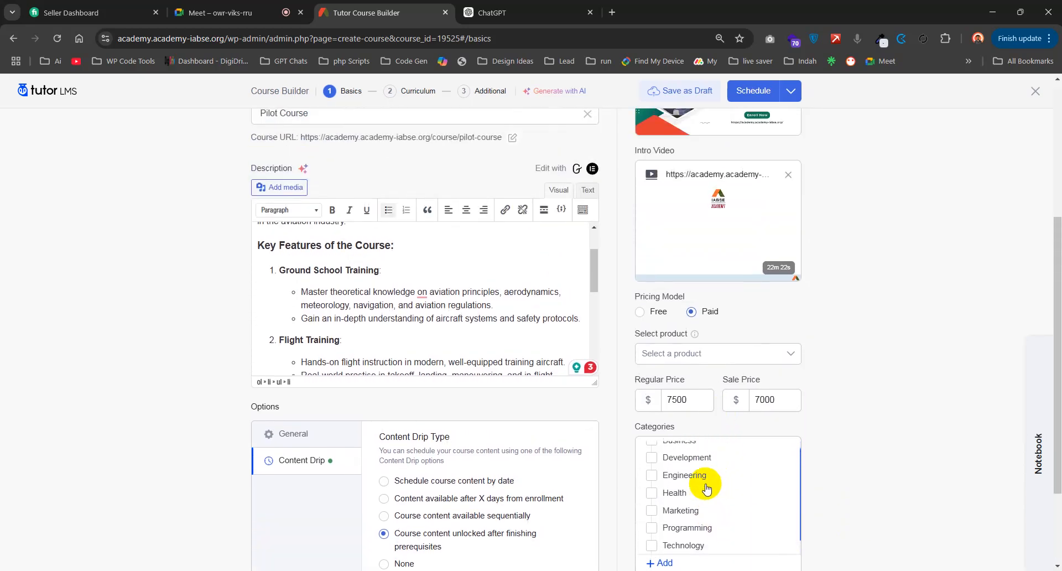
{"action": "scroll", "coordinate": [698, 491], "scroll_direction": "up", "scroll_amount": 2}
{"action": "left_click", "coordinate": [691, 487]}
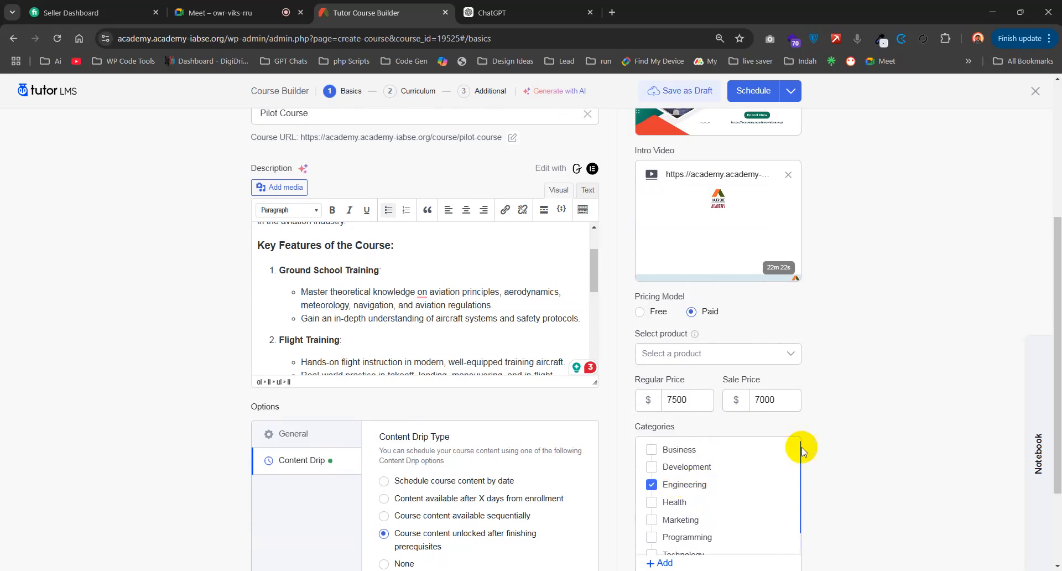
{"action": "scroll", "coordinate": [839, 425], "scroll_direction": "down", "scroll_amount": 3}
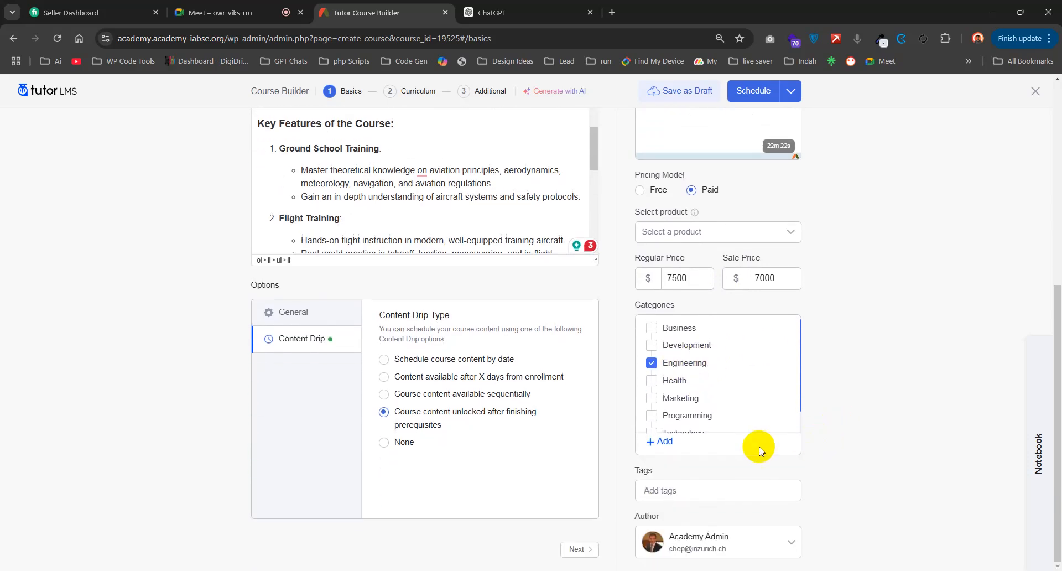
- Create a new course tag named pilot and assign it to the Pilot Course
{"action": "left_click", "coordinate": [664, 494]}
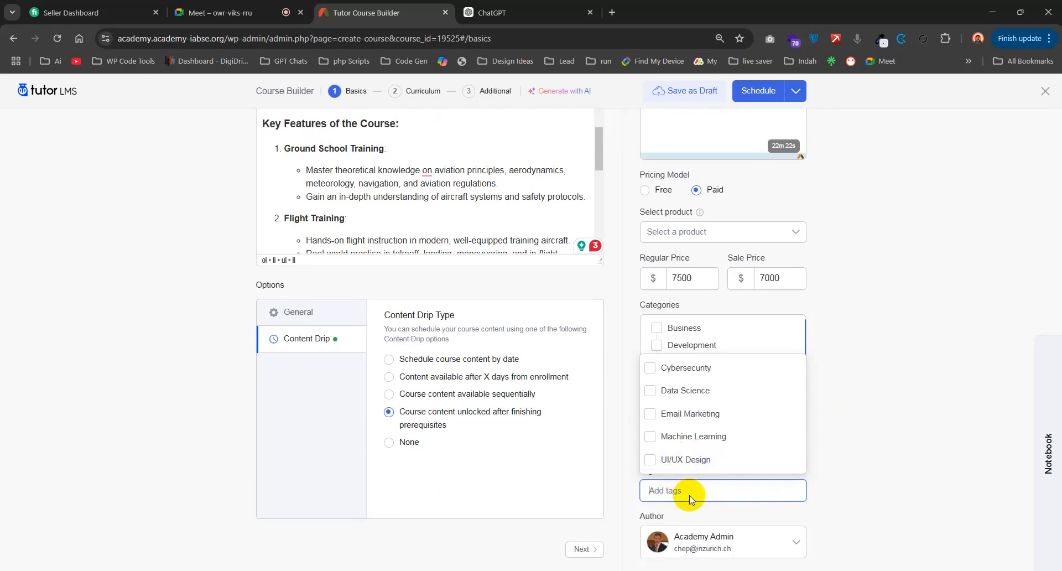
{"action": "type", "text": "po"}
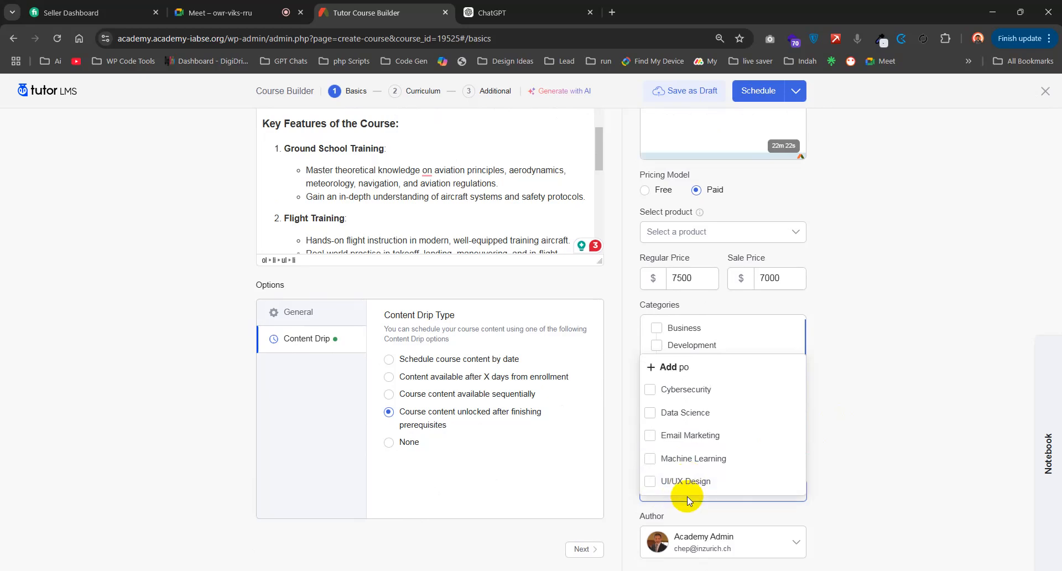
{"action": "key", "text": "BackSpace"}
{"action": "key", "text": "BackSpace"}
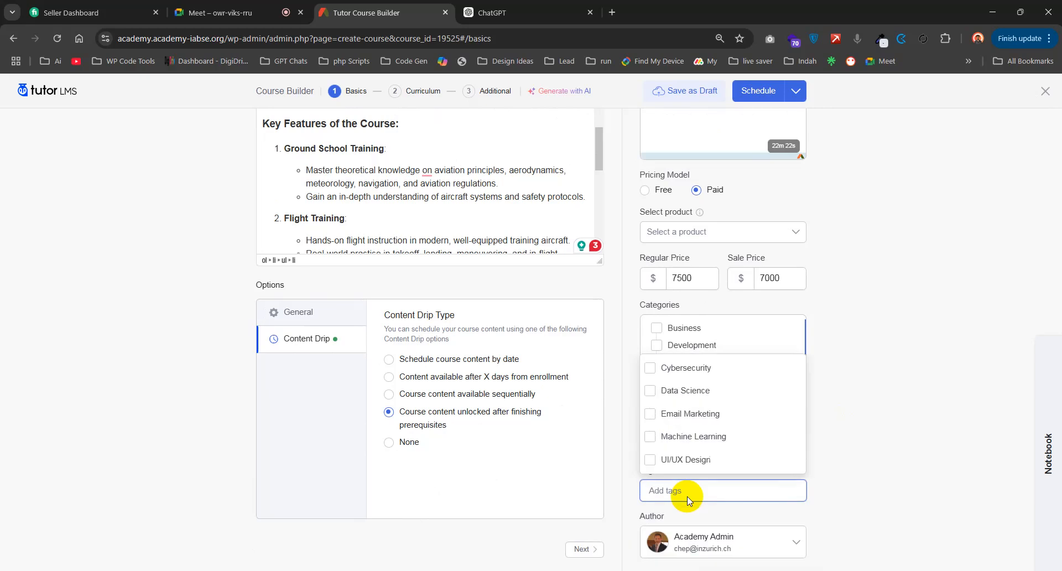
{"action": "type", "text": "pilo"}
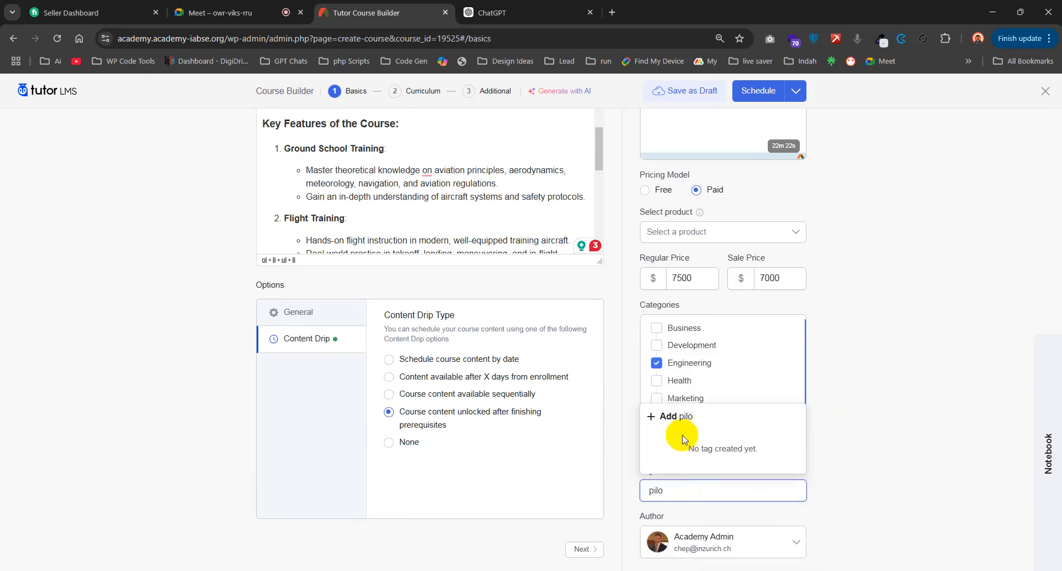
{"action": "type", "text": "t"}
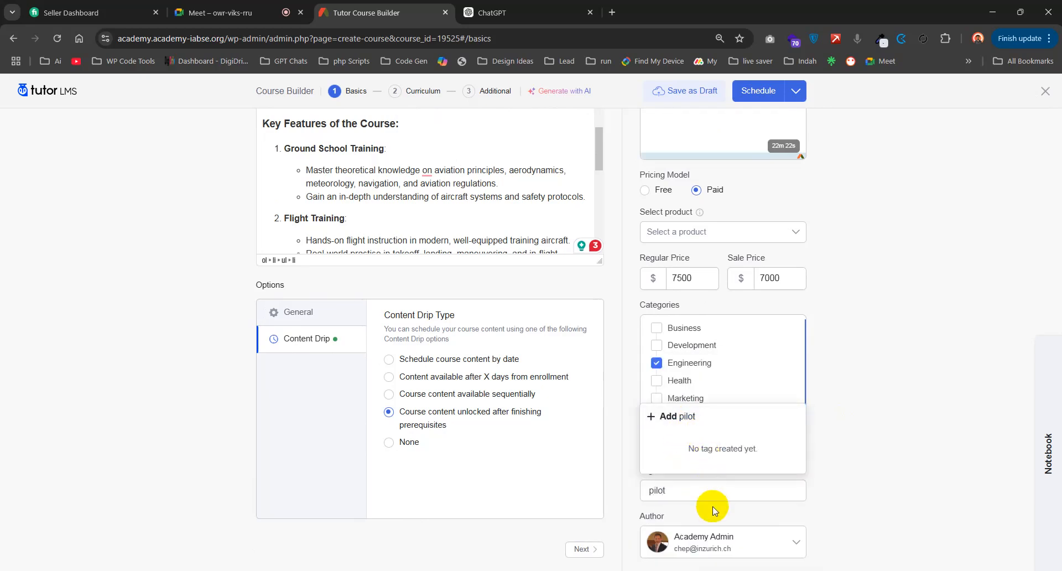
{"action": "key", "text": "Return"}
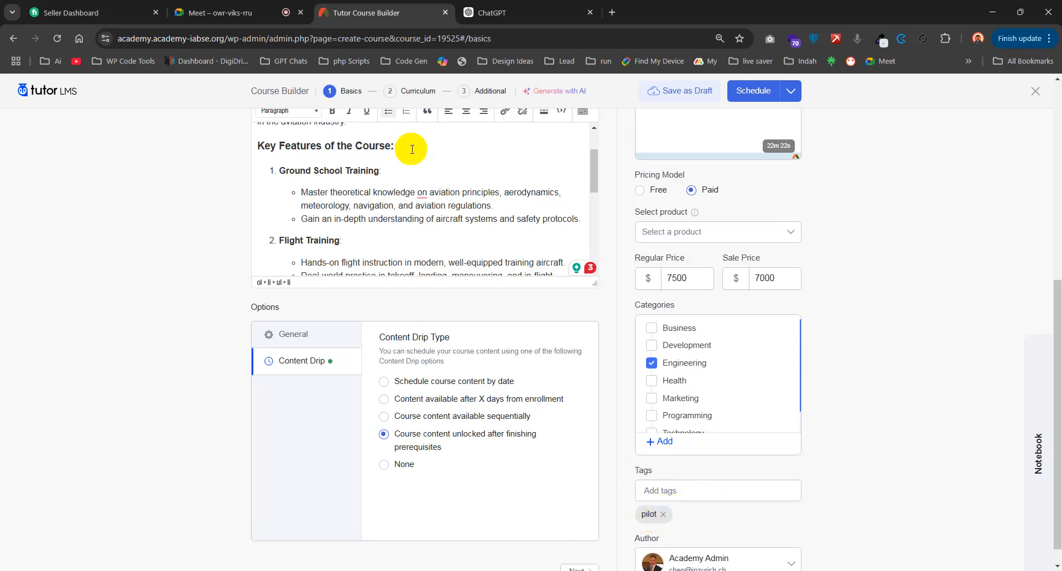
- Add a second new tag named course to the Pilot Course
{"action": "left_click", "coordinate": [712, 489]}
{"action": "left_click", "coordinate": [955, 493]}
{"action": "left_click", "coordinate": [676, 491]}
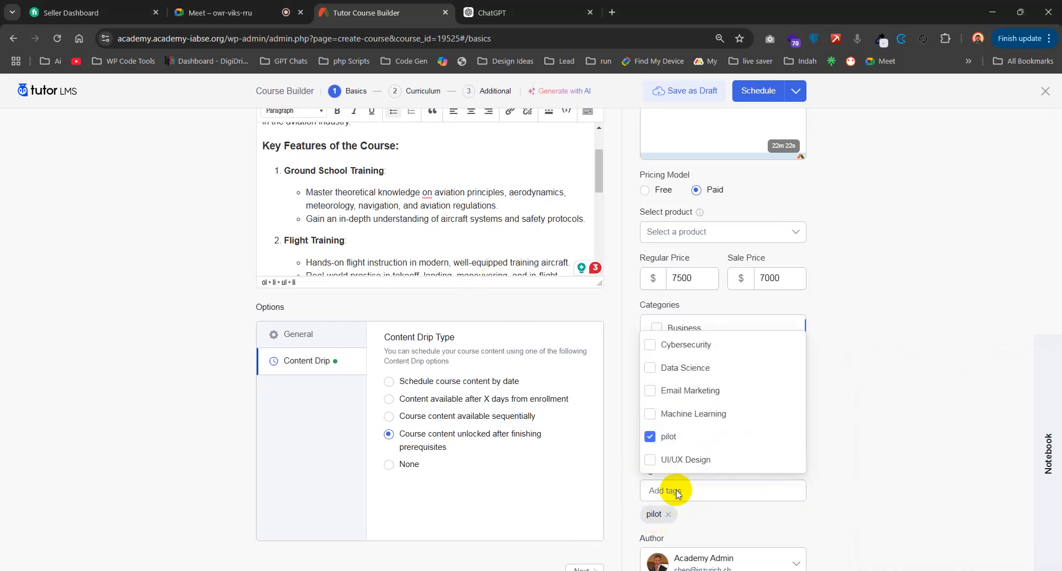
{"action": "left_click", "coordinate": [676, 490]}
{"action": "type", "text": "course"}
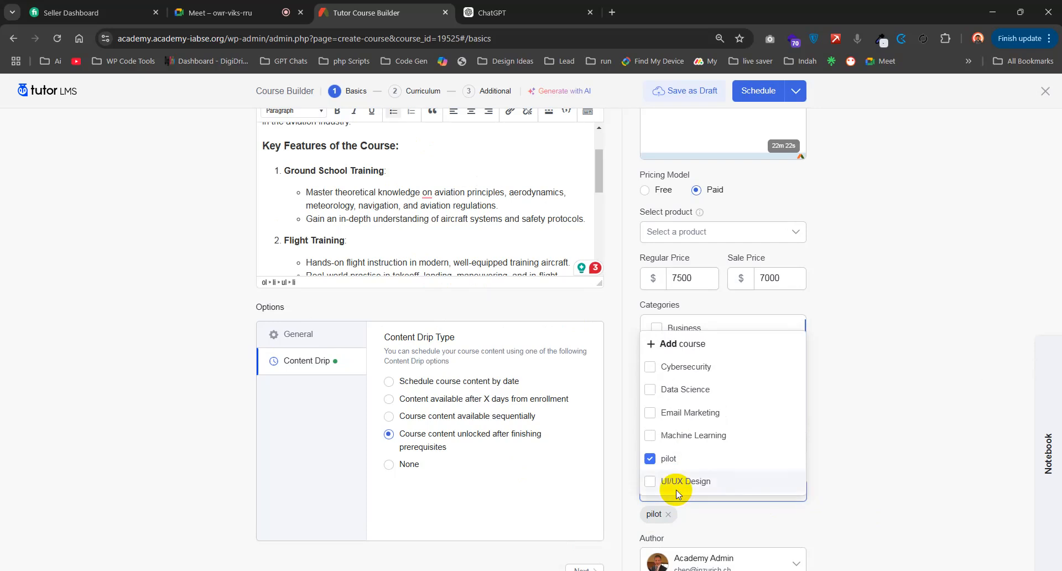
{"action": "key", "text": "Return"}
- Add a third new tag named basic course to the Pilot Course
{"action": "left_click", "coordinate": [689, 490]}
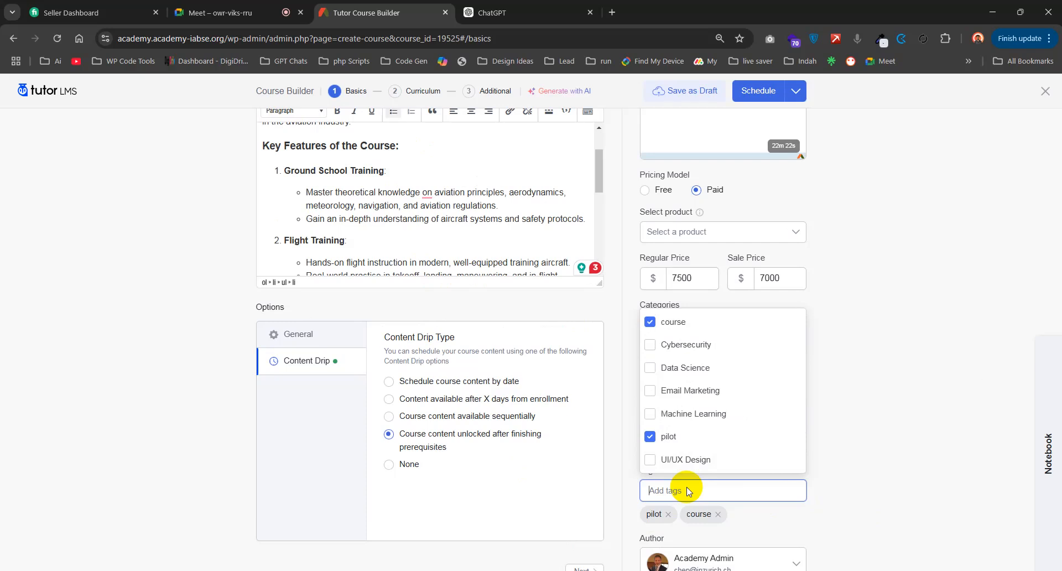
{"action": "type", "text": "basic courswe"}
{"action": "key", "text": "BackSpace"}
{"action": "key", "text": "BackSpace"}
{"action": "key", "text": "BackSpace"}
{"action": "type", "text": "ee"}
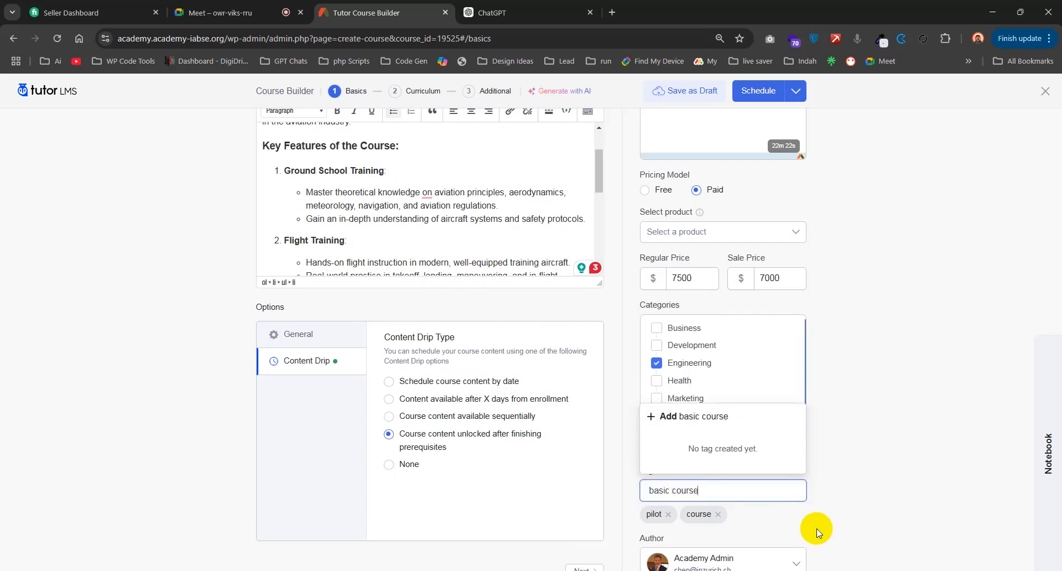
{"action": "left_click", "coordinate": [730, 419]}
- Add a fourth new tag named basic level to the course and decline the incoming video call
{"action": "left_click", "coordinate": [755, 496]}
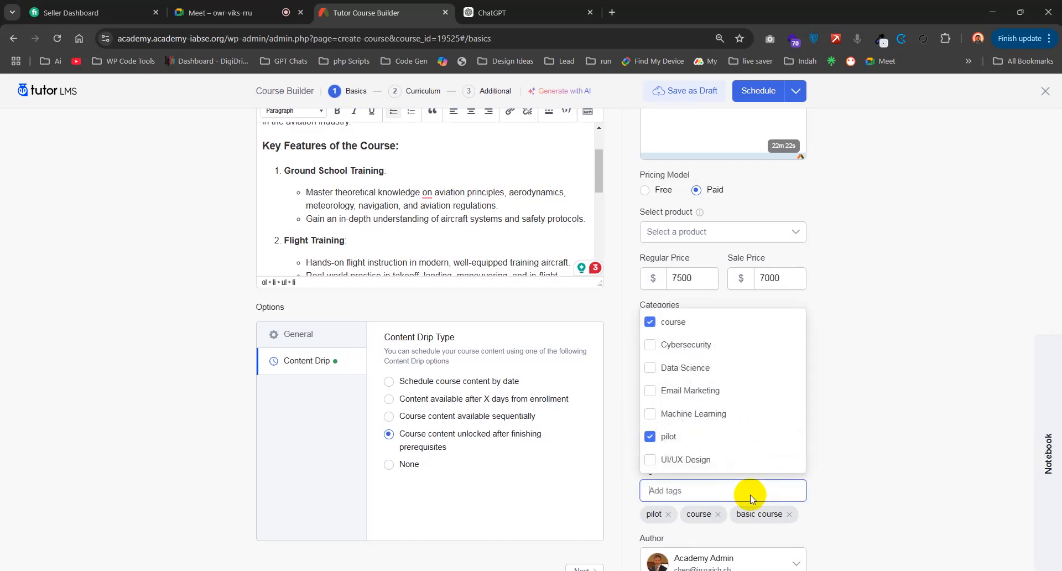
{"action": "type", "text": "basic level"}
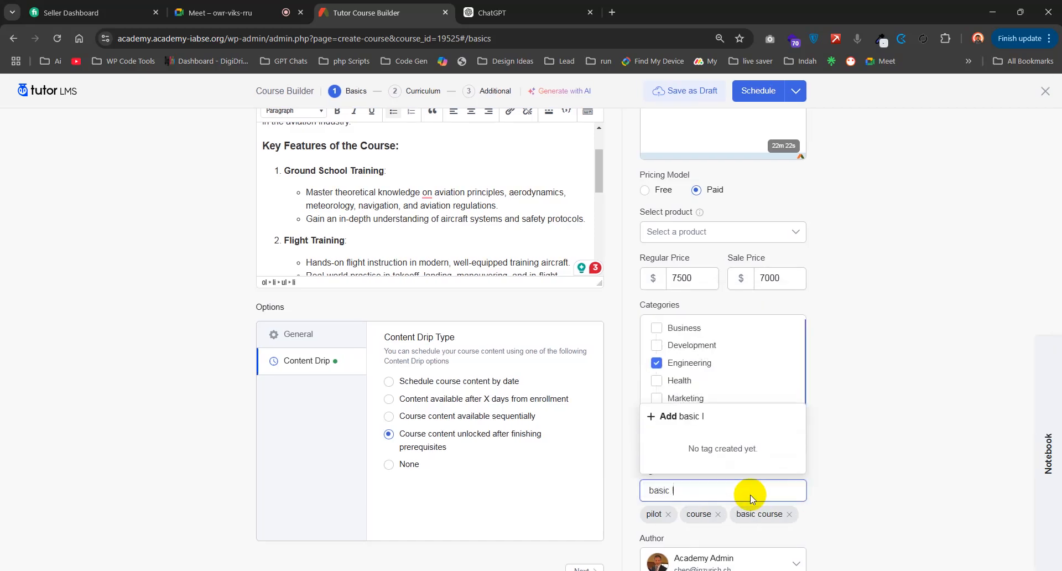
{"action": "left_click", "coordinate": [691, 417]}
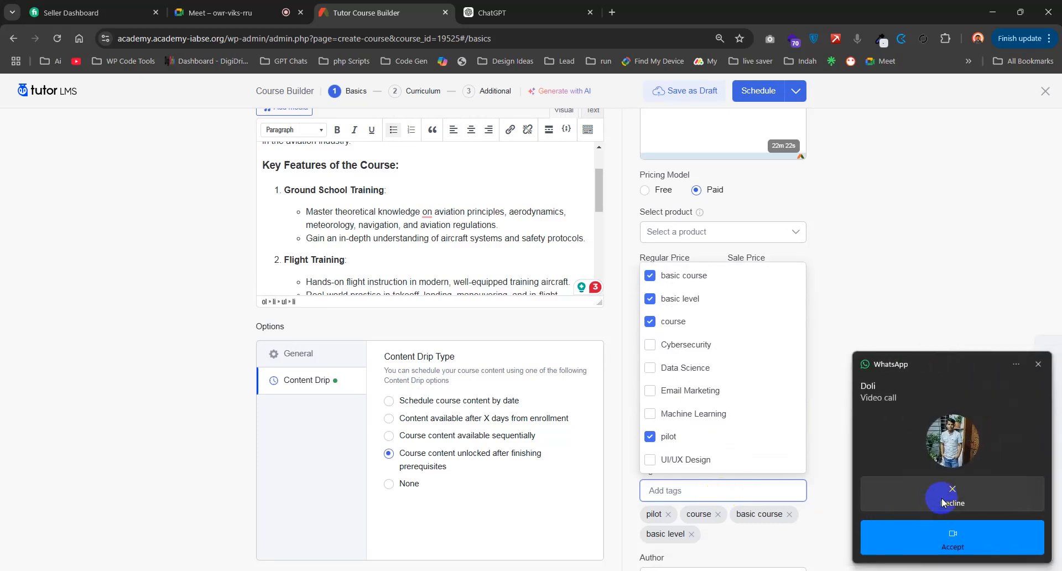
{"action": "left_click", "coordinate": [949, 501]}
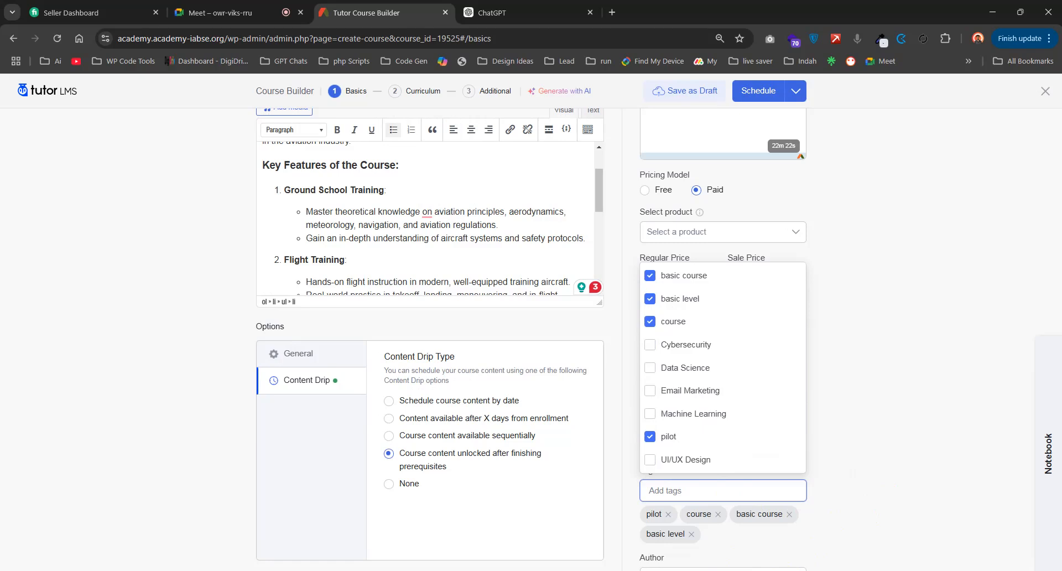
{"action": "left_click", "coordinate": [882, 459]}
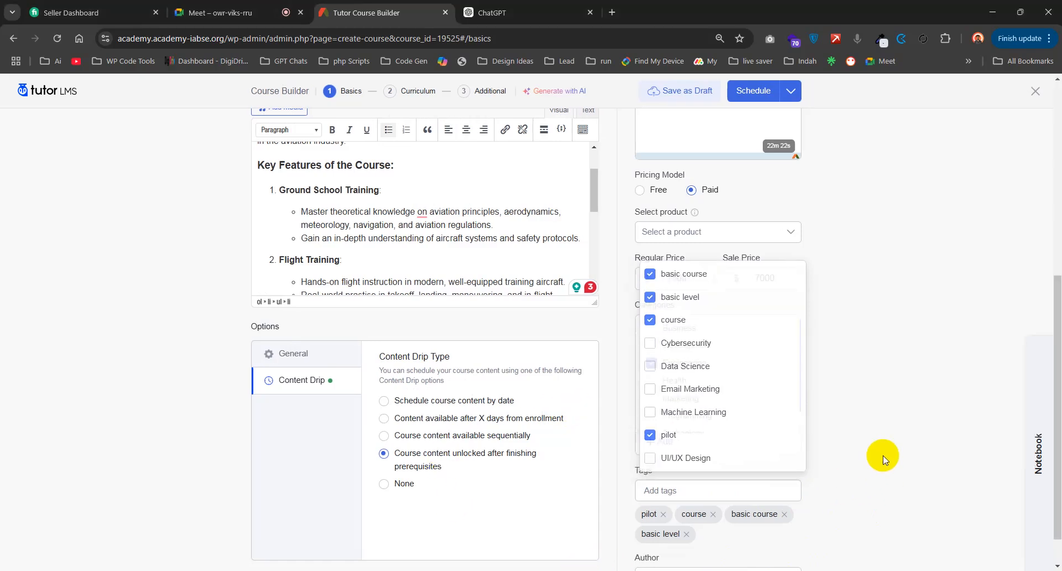
- Try two other instructors as the course author and set the author back to Academy Admin
{"action": "scroll", "coordinate": [669, 501], "scroll_direction": "down", "scroll_amount": 1}
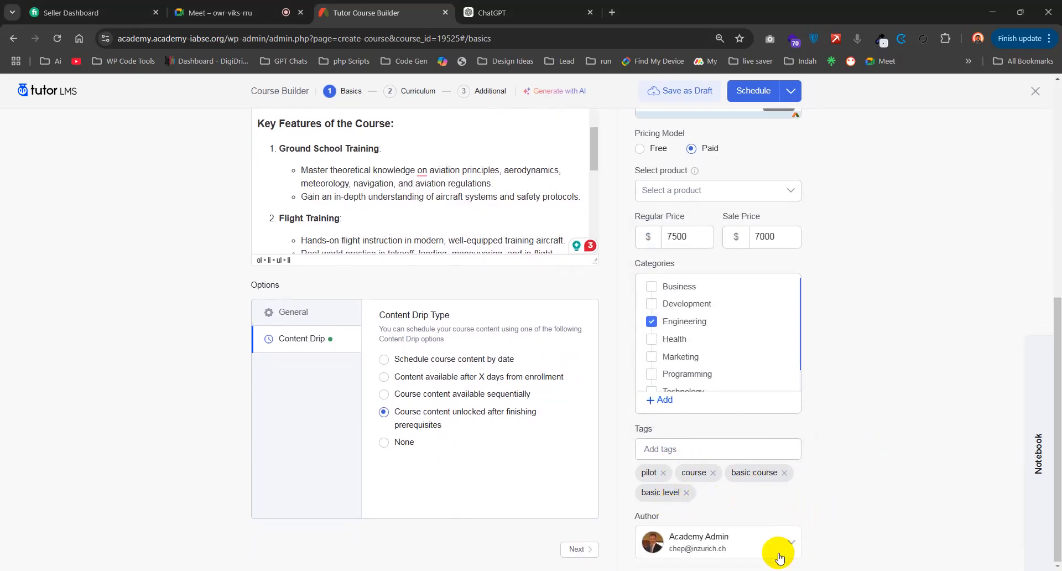
{"action": "left_click", "coordinate": [710, 541]}
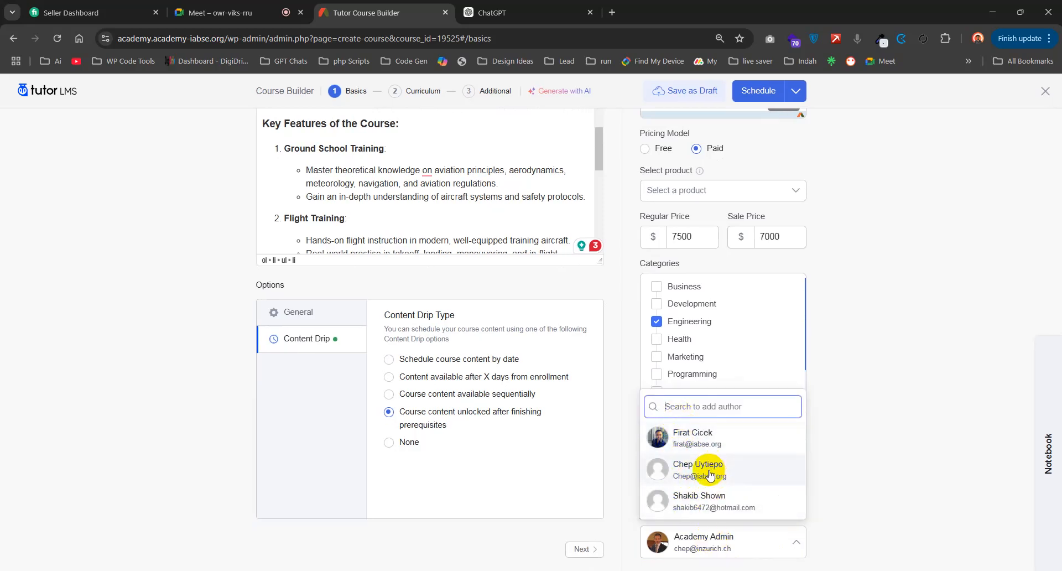
{"action": "left_click", "coordinate": [713, 439]}
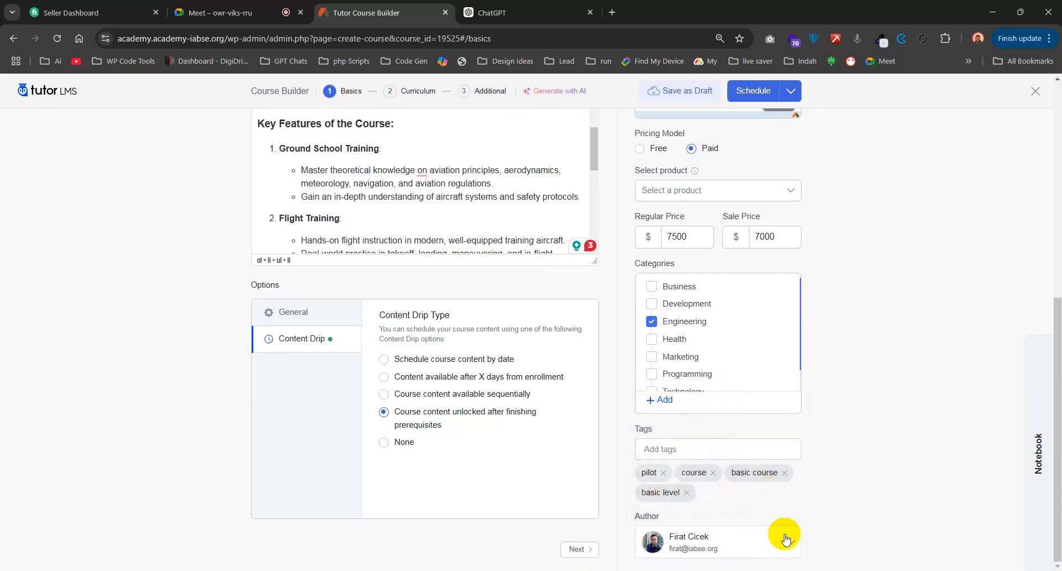
{"action": "left_click", "coordinate": [743, 540]}
{"action": "left_click", "coordinate": [711, 432]}
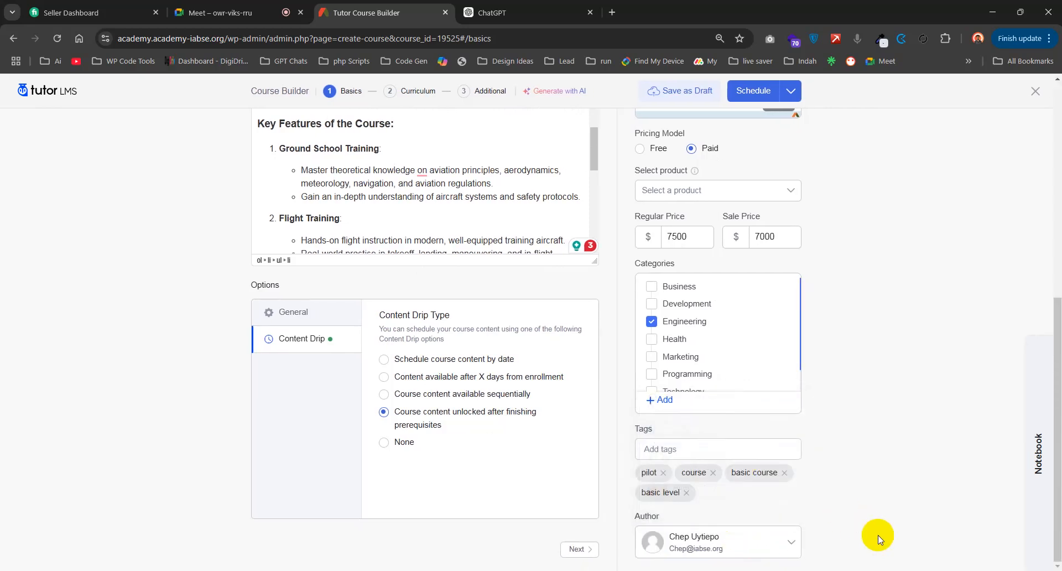
{"action": "left_click", "coordinate": [741, 539]}
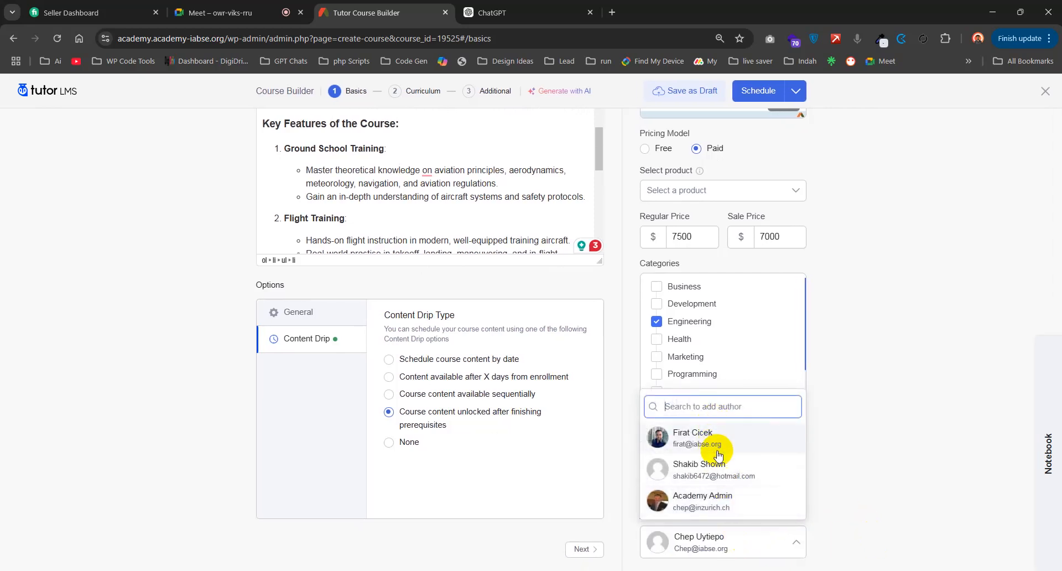
{"action": "left_click", "coordinate": [655, 500]}
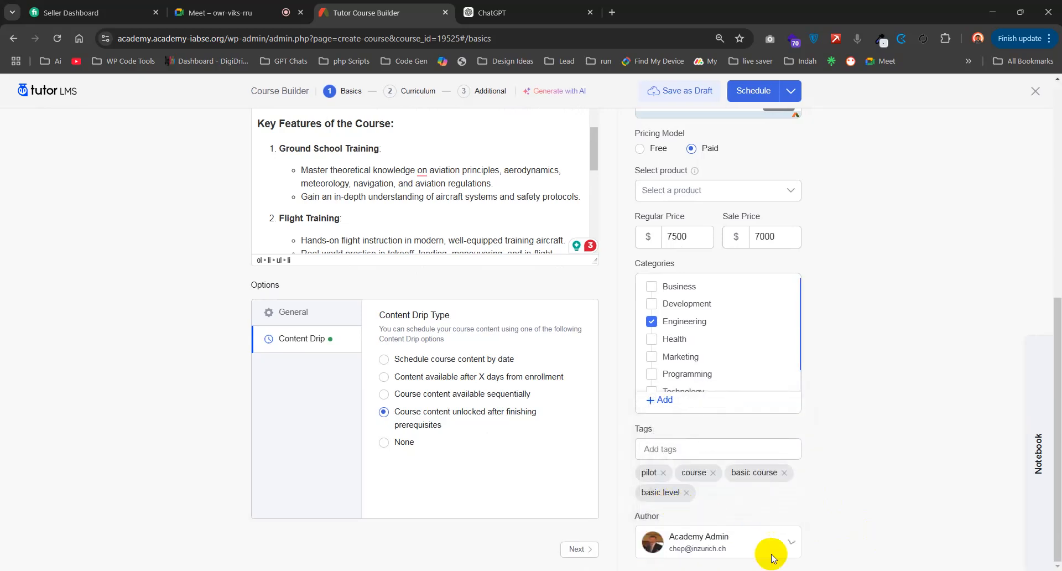
- Set the course author to the first instructor in the author list and save the course as a draft
{"action": "left_click", "coordinate": [720, 553]}
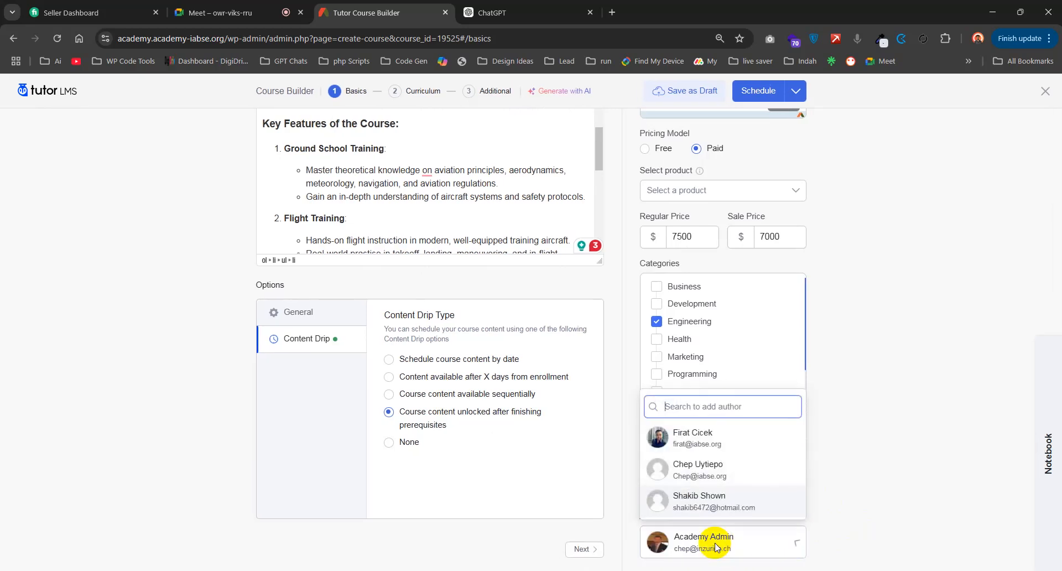
{"action": "left_click", "coordinate": [694, 447]}
{"action": "left_click", "coordinate": [694, 447]}
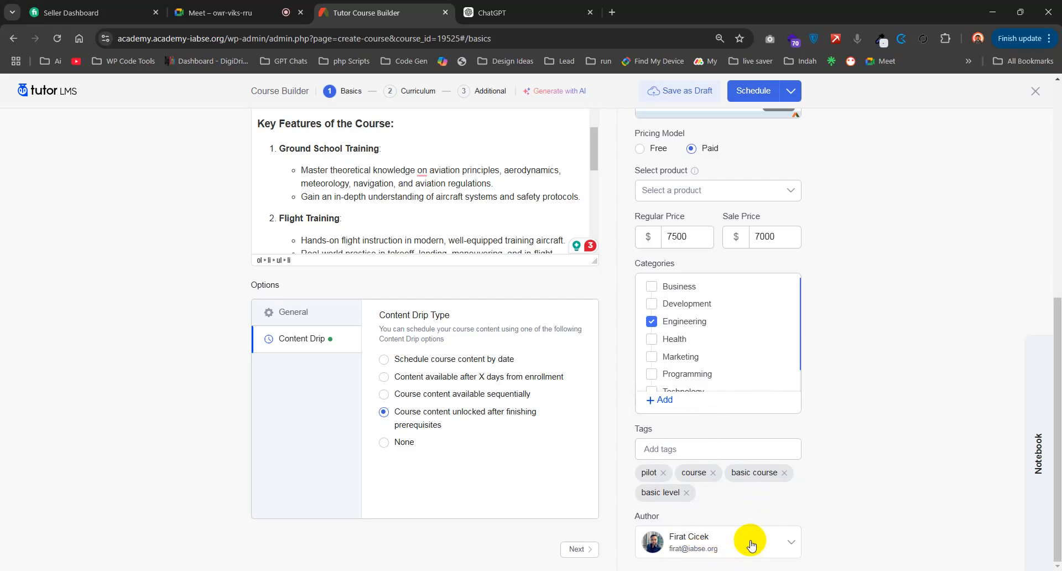
{"action": "scroll", "coordinate": [774, 332], "scroll_direction": "up", "scroll_amount": 8}
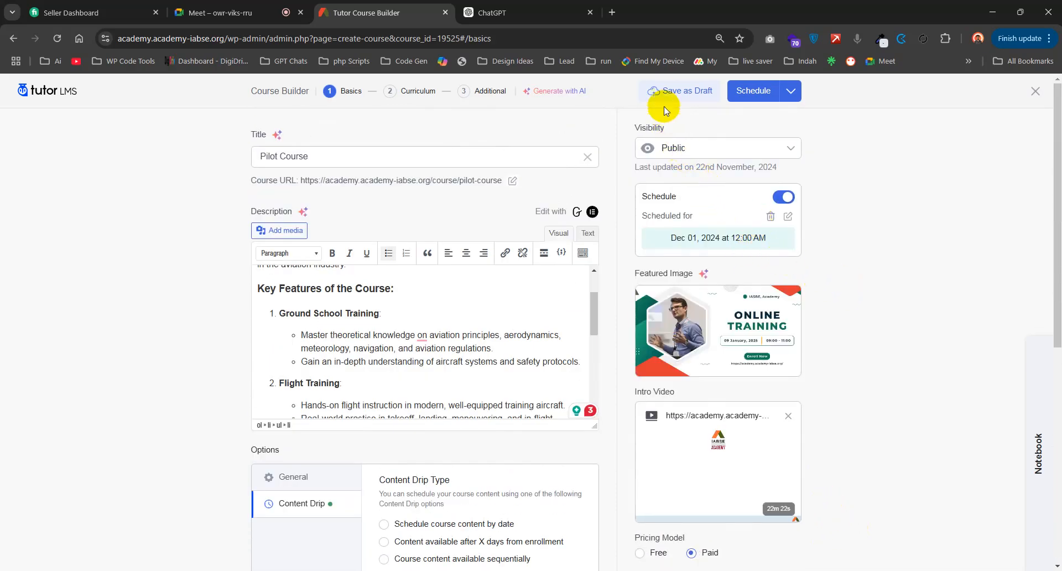
{"action": "left_click", "coordinate": [668, 93]}
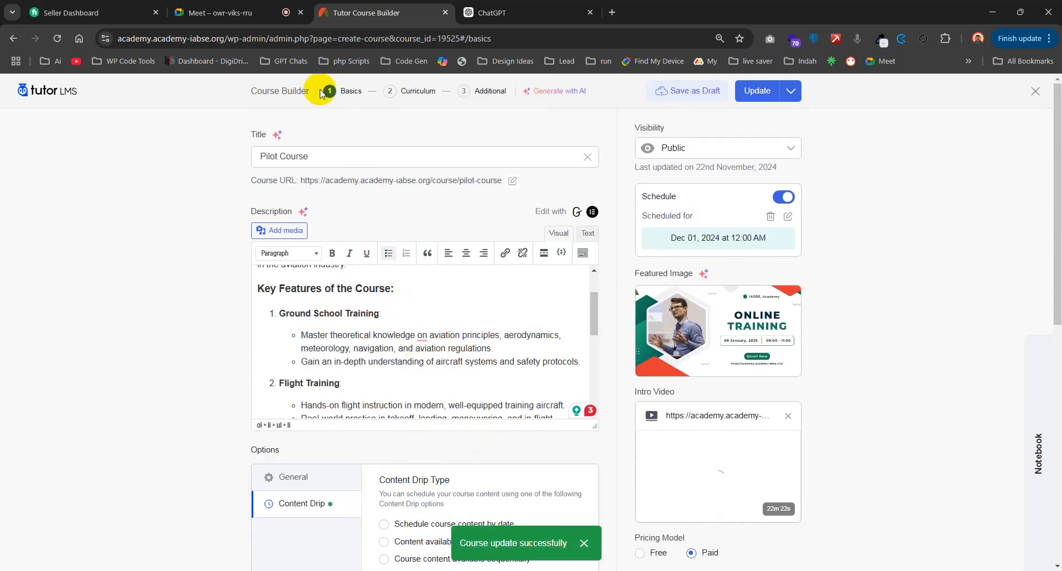
- Open the course's Curriculum stage and start a first topic with the title Introduction
{"action": "left_click", "coordinate": [412, 96]}
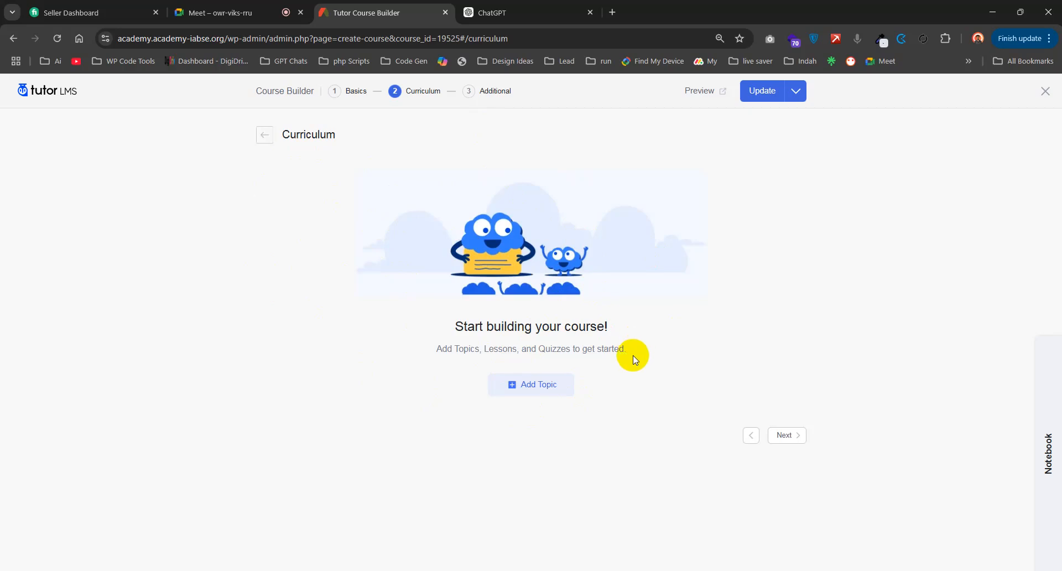
{"action": "left_click", "coordinate": [512, 384]}
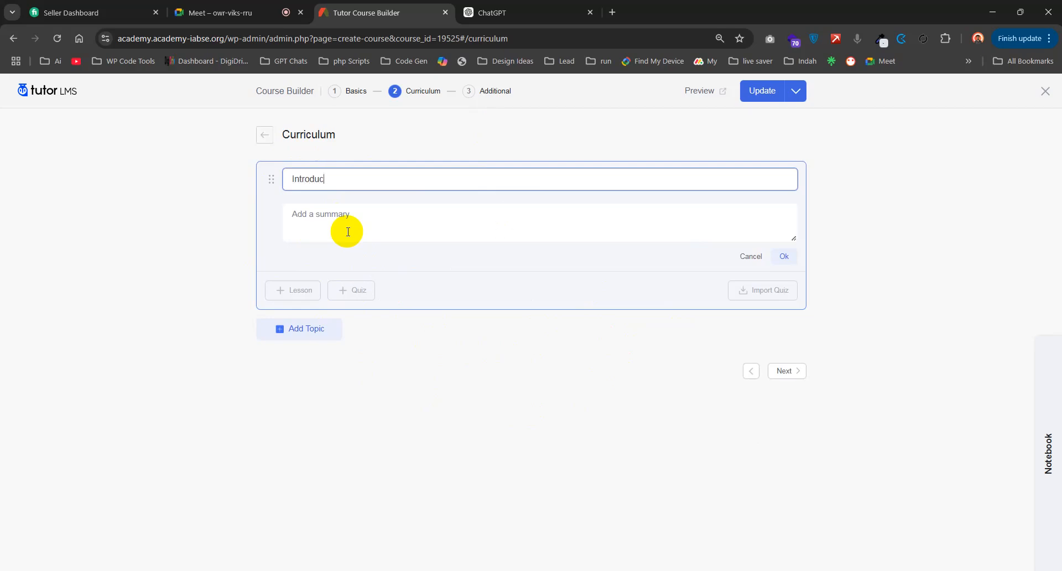
- Switch to the ChatGPT conversation about the Pilot Course and send the prompt "Give me some course lesson"
{"action": "left_click", "coordinate": [497, 11]}
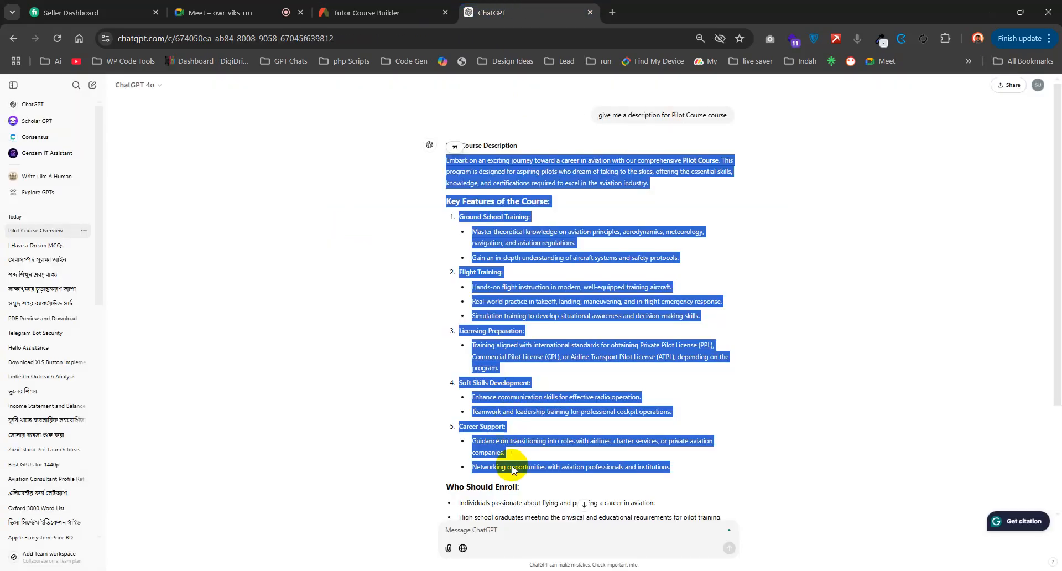
{"action": "left_click", "coordinate": [516, 528]}
{"action": "type", "text": "iv"}
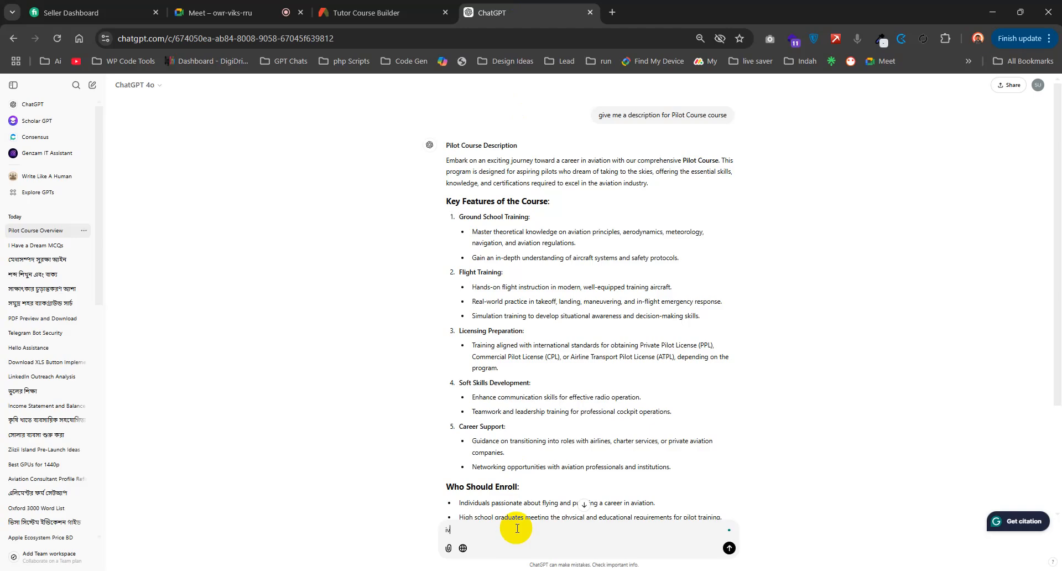
{"action": "key", "text": "BackSpace"}
{"action": "key", "text": "BackSpace"}
{"action": "type", "text": "Give me some course lesson"}
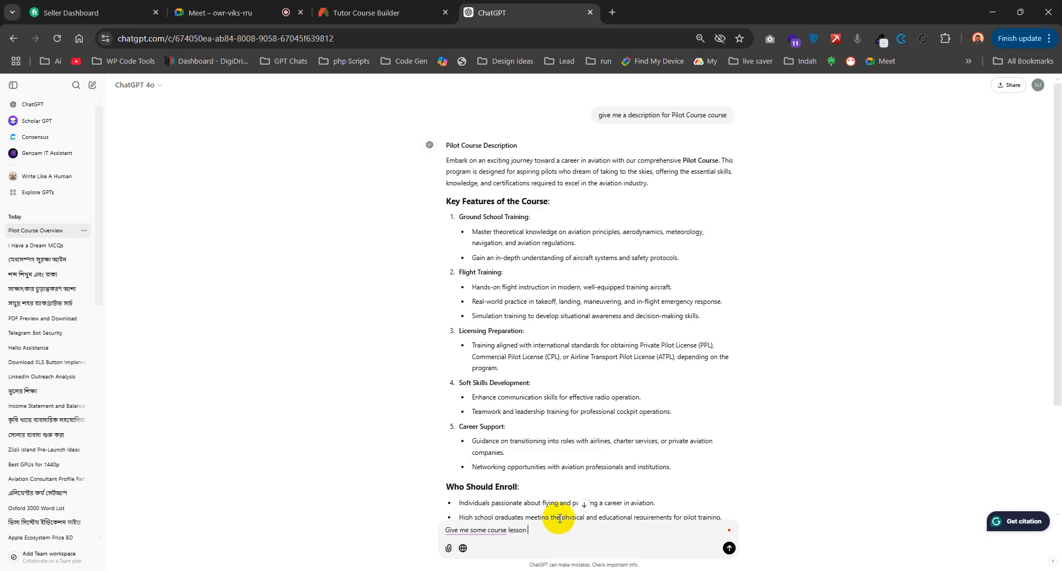
{"action": "key", "text": "Return"}
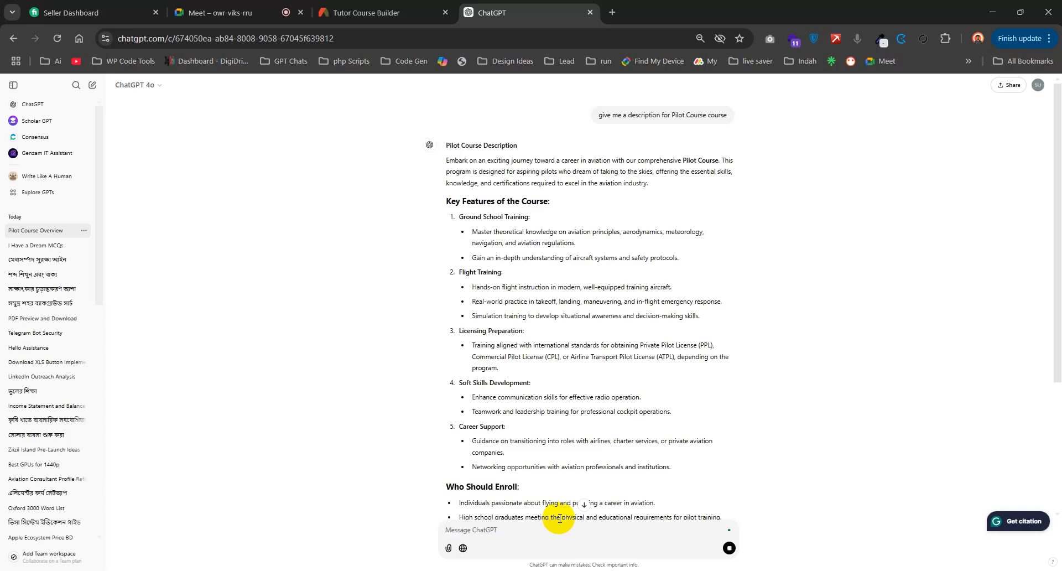
- Rename the first topic "Module 1: Introduction to Aviation" using the module heading from the ChatGPT outline, and save the topic
{"action": "left_click", "coordinate": [584, 505]}
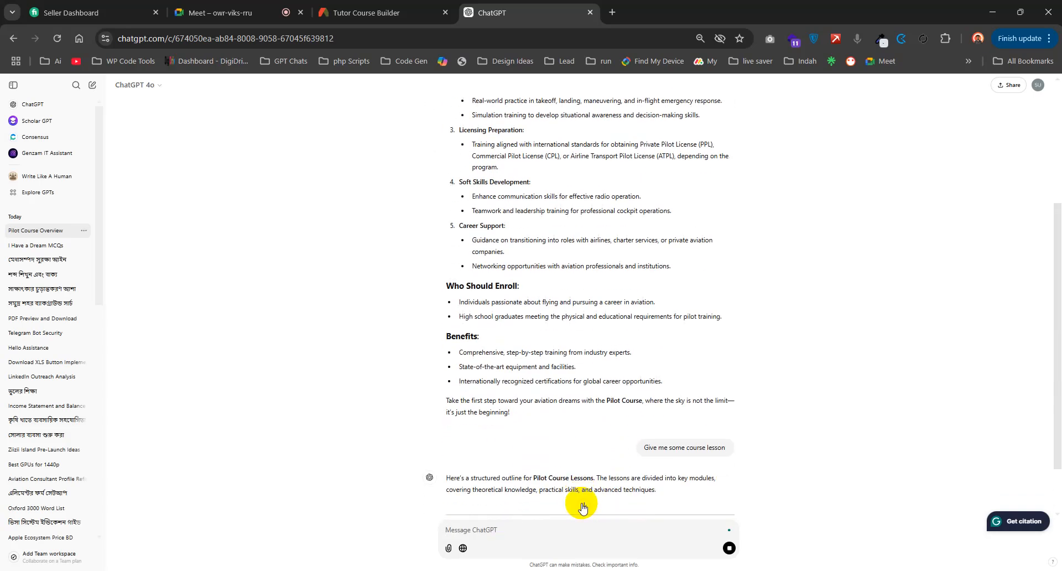
{"action": "scroll", "coordinate": [592, 354], "scroll_direction": "down", "scroll_amount": 3}
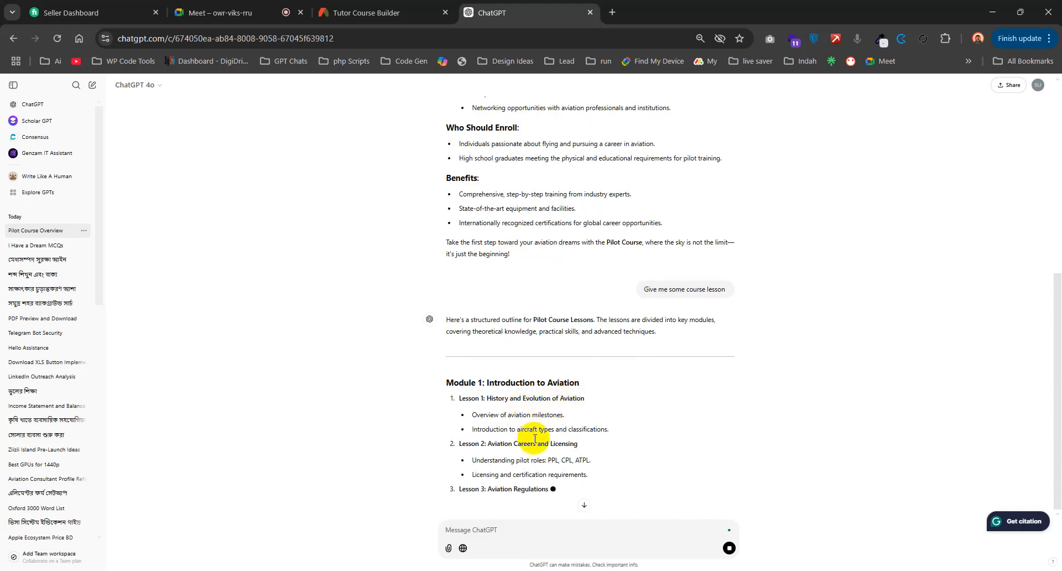
{"action": "scroll", "coordinate": [526, 423], "scroll_direction": "up", "scroll_amount": 1}
{"action": "left_click_drag", "start_coordinate": [581, 443], "coordinate": [486, 447]}
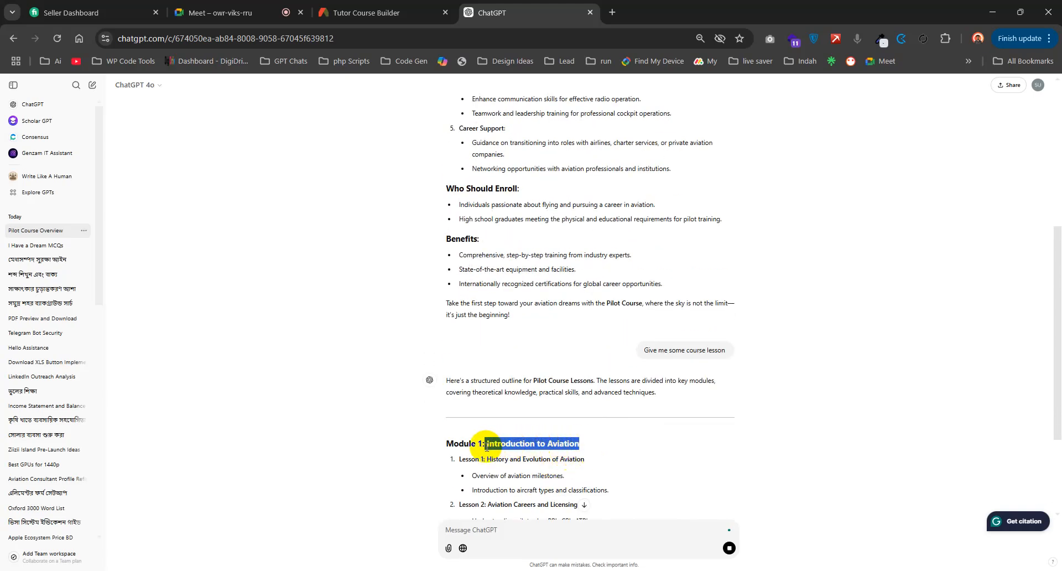
{"action": "left_click", "coordinate": [396, 11]}
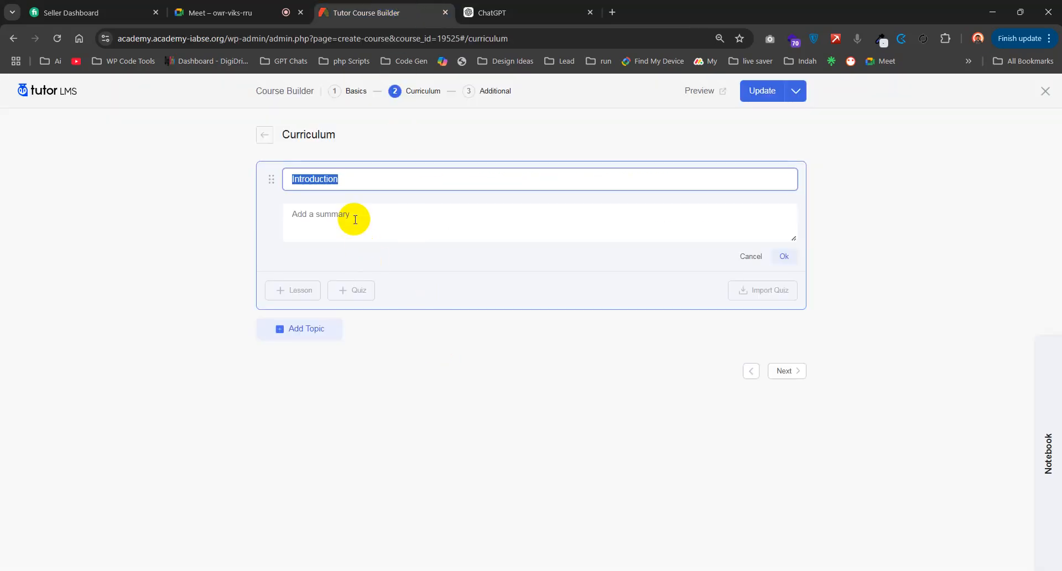
{"action": "type", "text": "Module 1: Introduction to Aviation"}
{"action": "left_click", "coordinate": [491, 12]}
{"action": "scroll", "coordinate": [562, 403], "scroll_direction": "down", "scroll_amount": 2}
{"action": "left_click", "coordinate": [382, 12]}
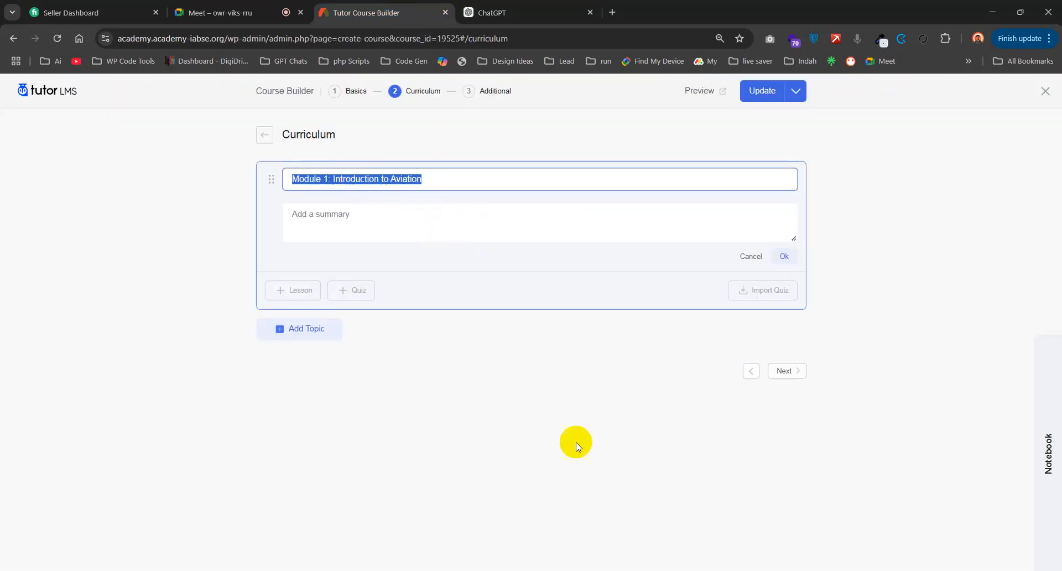
{"action": "left_click", "coordinate": [791, 256]}
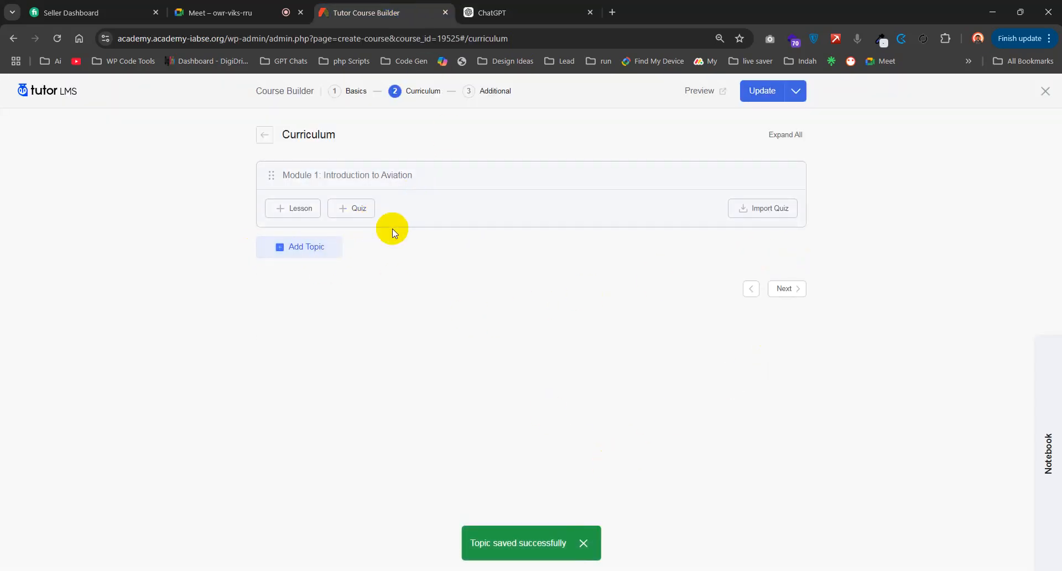
- Add a lesson to Module 1 and name it "History and Evolution of Aviation", copied from Lesson 1 of the ChatGPT outline
{"action": "left_click", "coordinate": [303, 212]}
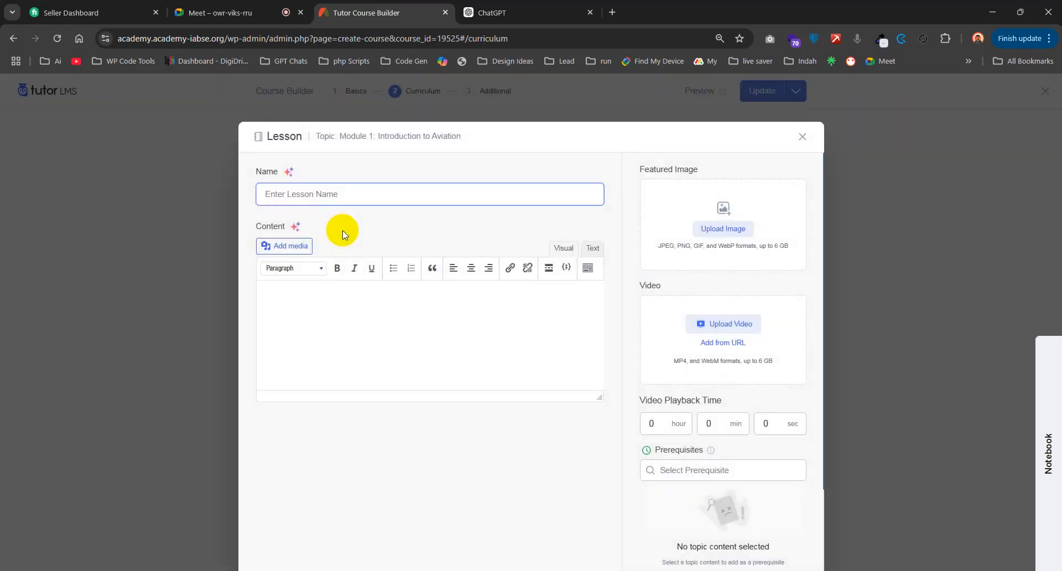
{"action": "left_click", "coordinate": [476, 12]}
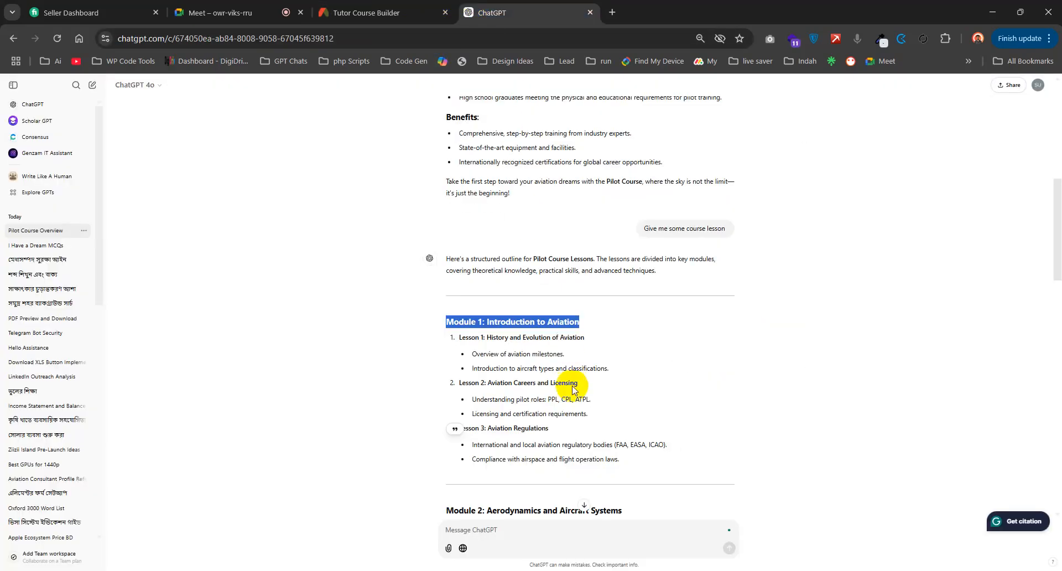
{"action": "left_click_drag", "start_coordinate": [459, 337], "coordinate": [552, 346]}
{"action": "left_click", "coordinate": [586, 337]}
{"action": "left_click", "coordinate": [616, 342]}
{"action": "left_click_drag", "start_coordinate": [459, 338], "coordinate": [591, 337]}
{"action": "triple_click", "coordinate": [585, 338]}
{"action": "left_click", "coordinate": [474, 338]}
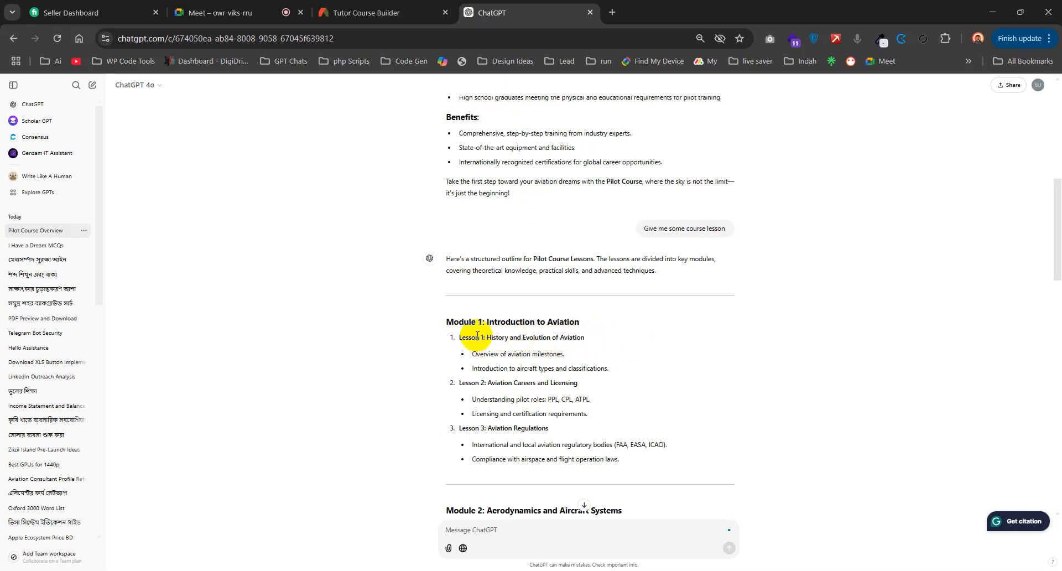
{"action": "left_click_drag", "start_coordinate": [488, 338], "coordinate": [584, 338]}
{"action": "key", "text": "ctrl+c"}
{"action": "left_click", "coordinate": [381, 12]}
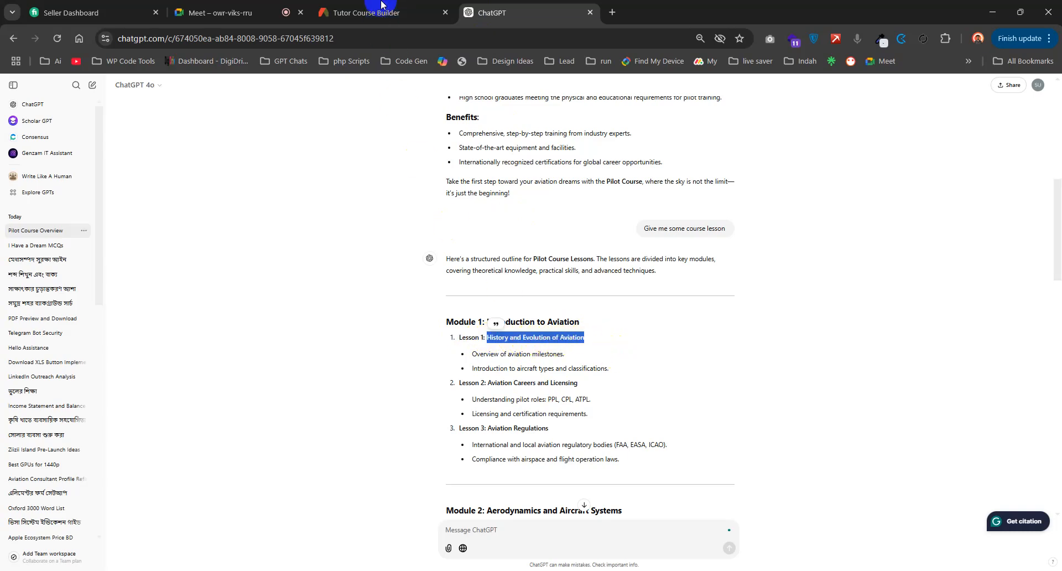
{"action": "left_click", "coordinate": [232, 12]}
{"action": "left_click", "coordinate": [368, 7]}
{"action": "left_click", "coordinate": [376, 185]}
{"action": "key", "text": "ctrl+v"}
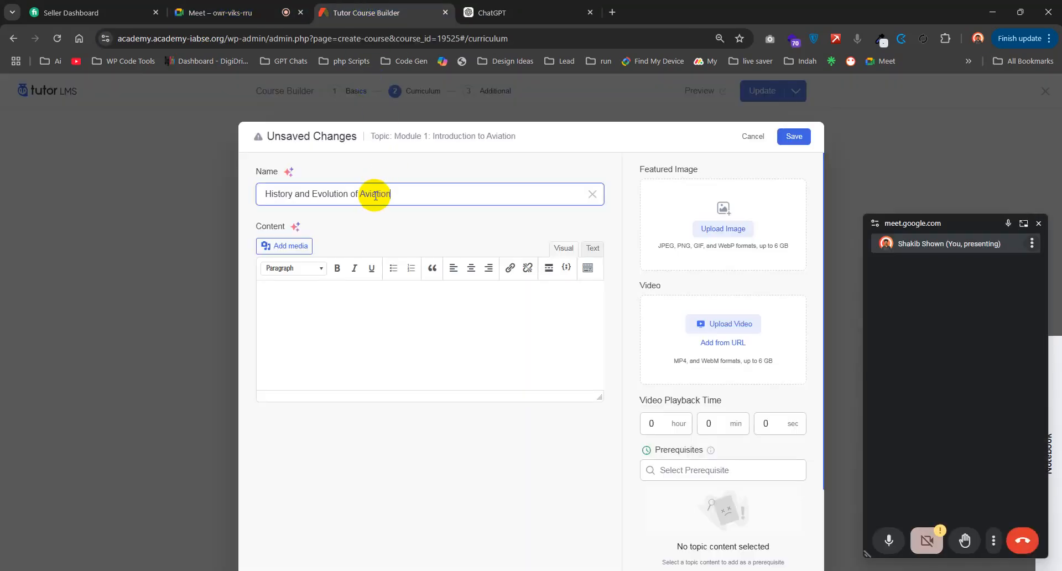
- Copy the two bullet points under Lesson 1 in the ChatGPT outline into the lesson's content
{"action": "left_click", "coordinate": [378, 327]}
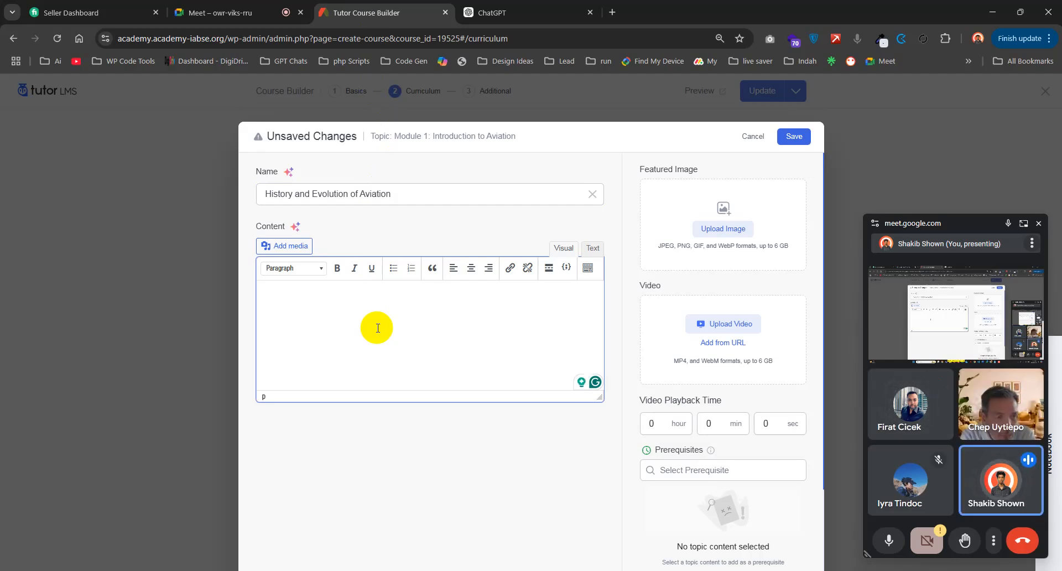
{"action": "left_click", "coordinate": [1038, 224]}
{"action": "left_click", "coordinate": [489, 12]}
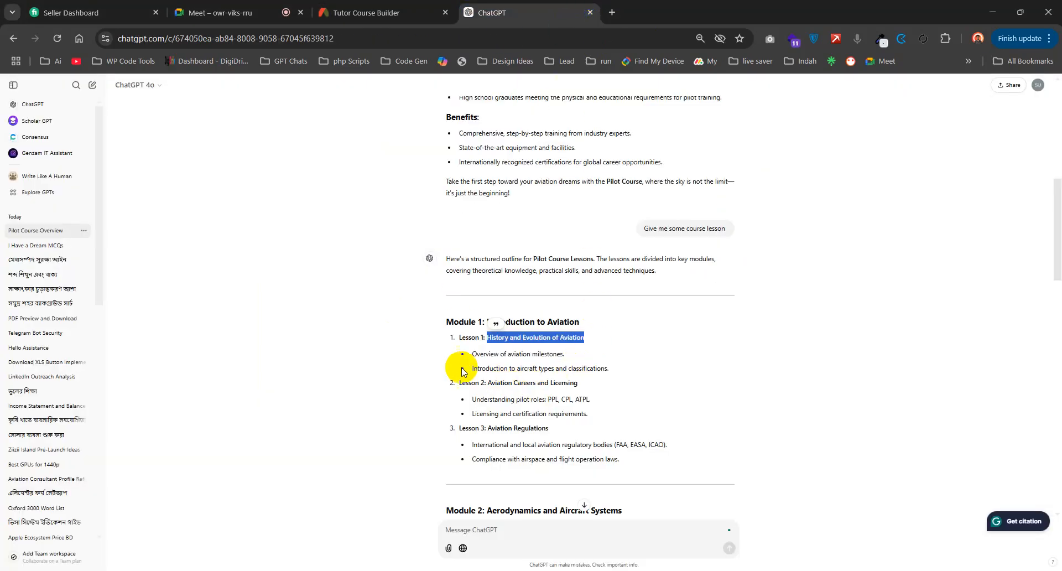
{"action": "left_click_drag", "start_coordinate": [476, 354], "coordinate": [621, 364]}
{"action": "key", "text": "ctrl+c"}
{"action": "left_click", "coordinate": [381, 11]}
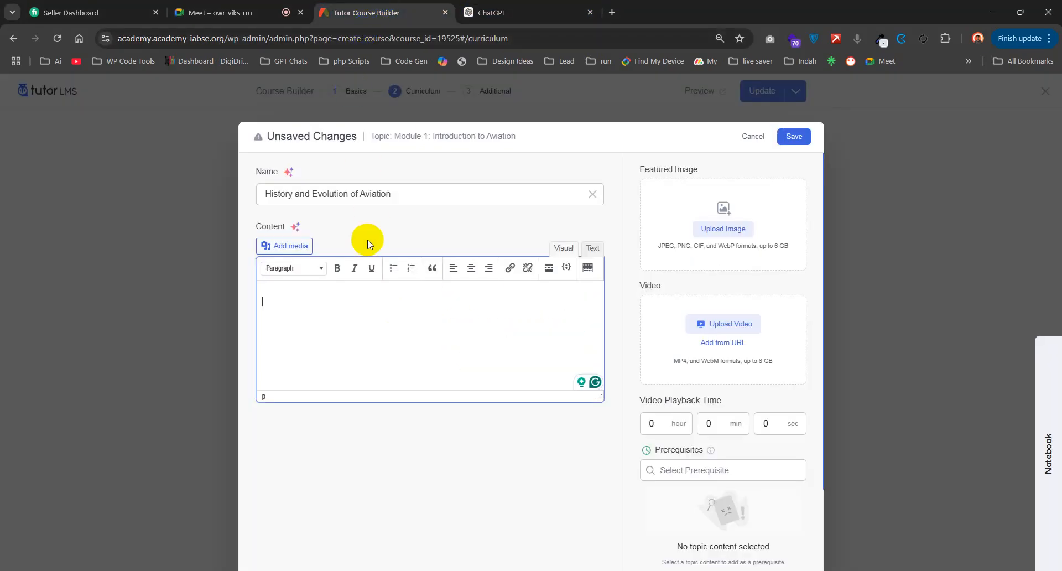
{"action": "left_click", "coordinate": [353, 294]}
{"action": "key", "text": "ctrl+v"}
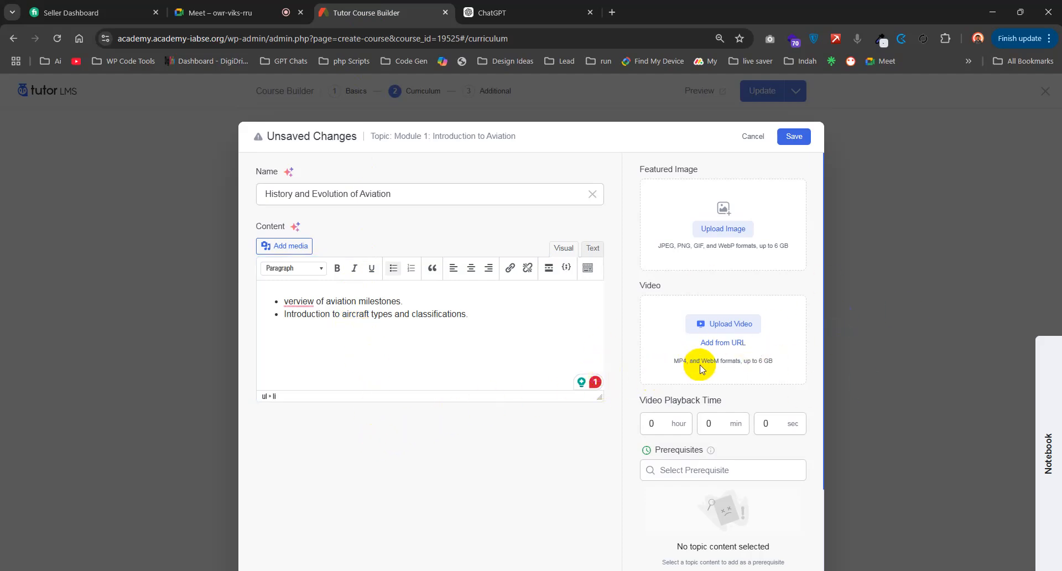
{"action": "left_click", "coordinate": [720, 343]}
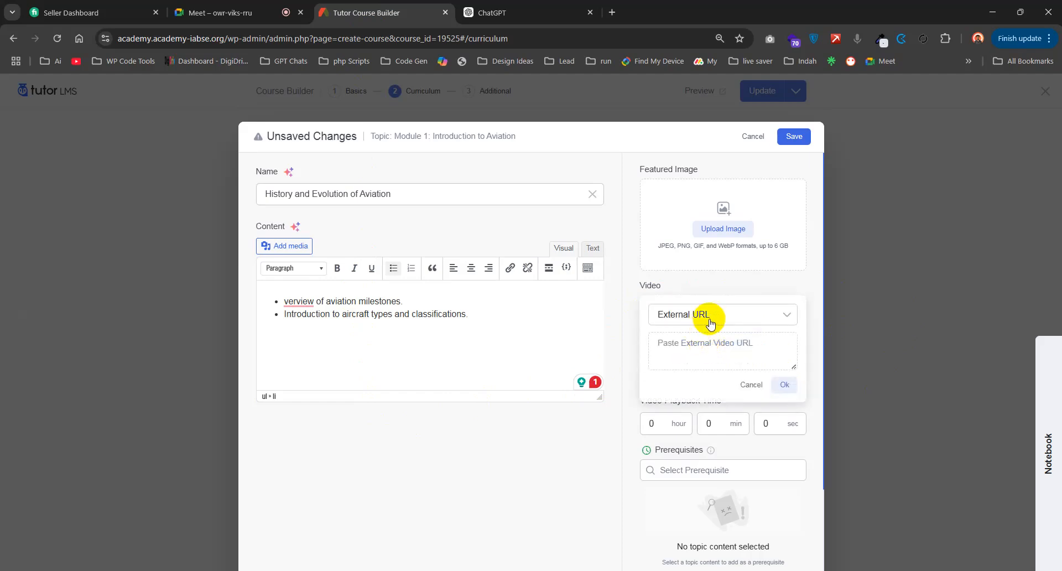
{"action": "left_click", "coordinate": [711, 320]}
{"action": "left_click", "coordinate": [718, 288]}
{"action": "left_click", "coordinate": [751, 385]}
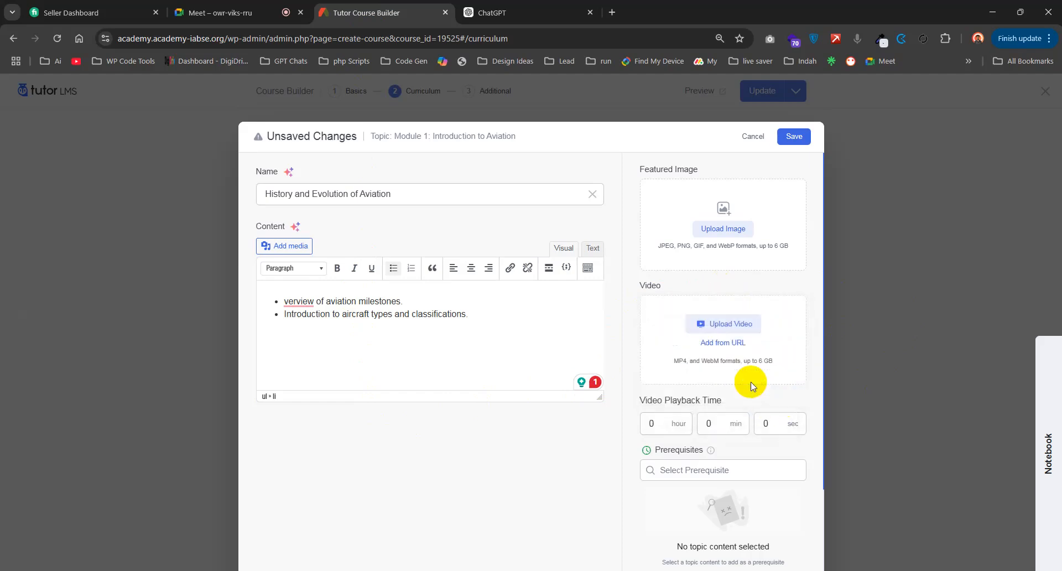
- Attach the existing Pilot-1-1 MP4 from the media library as the lesson's video
{"action": "left_click", "coordinate": [738, 325]}
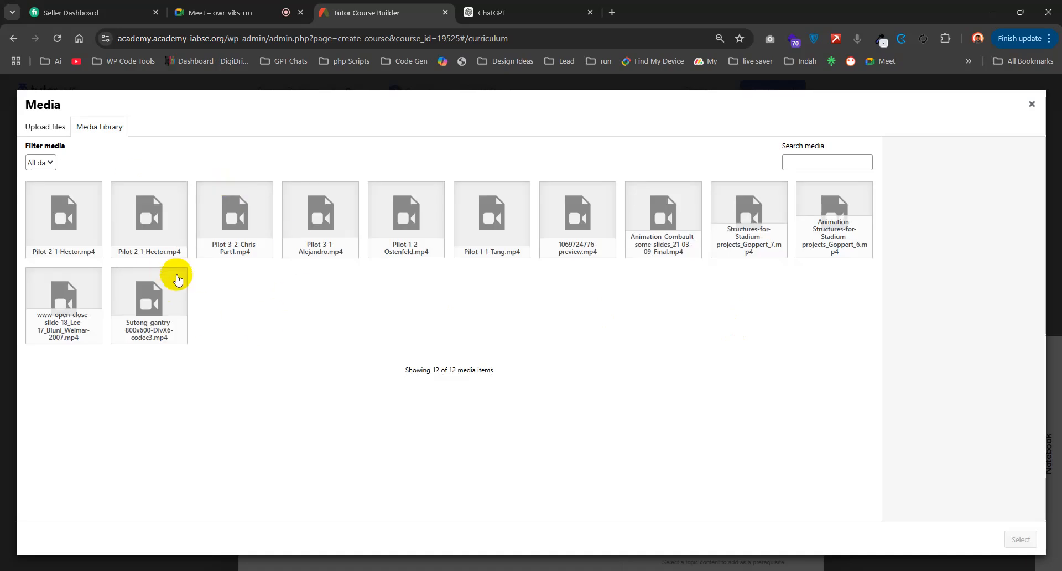
{"action": "left_click", "coordinate": [488, 250]}
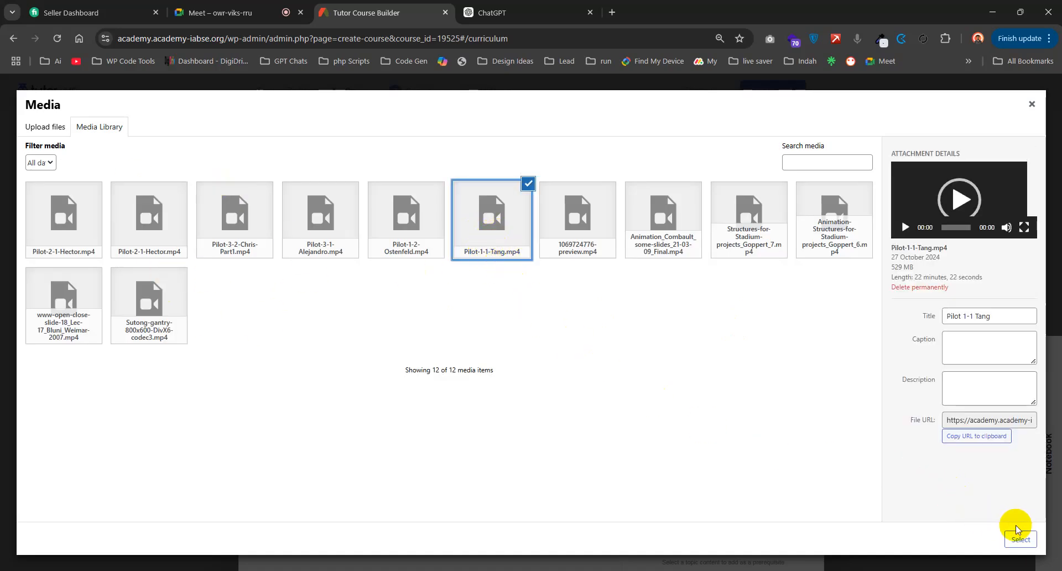
{"action": "left_click", "coordinate": [1019, 538]}
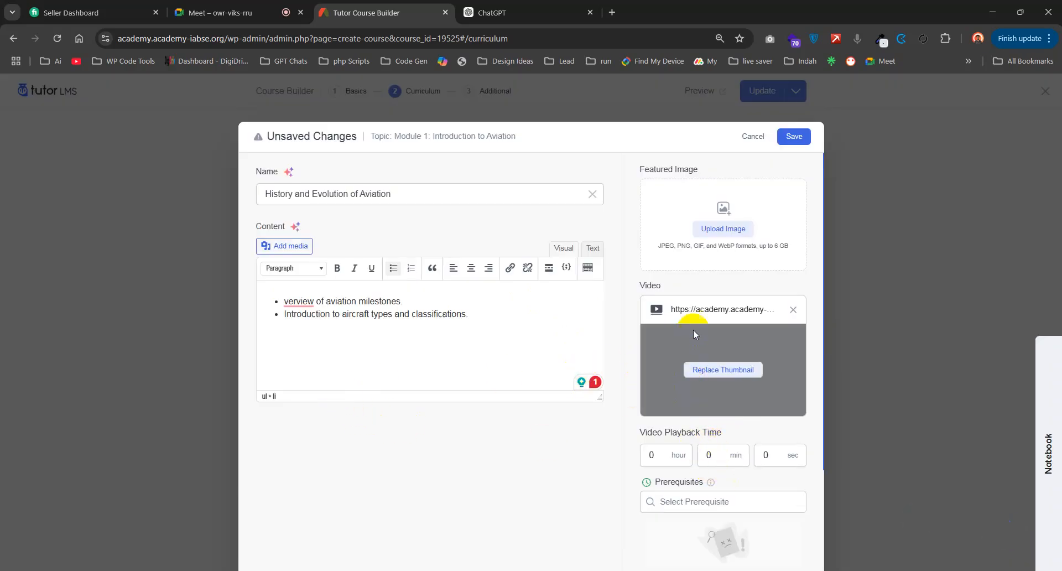
- Replace the video thumbnail with the lecture hall audience photo from the media library
{"action": "left_click", "coordinate": [735, 371]}
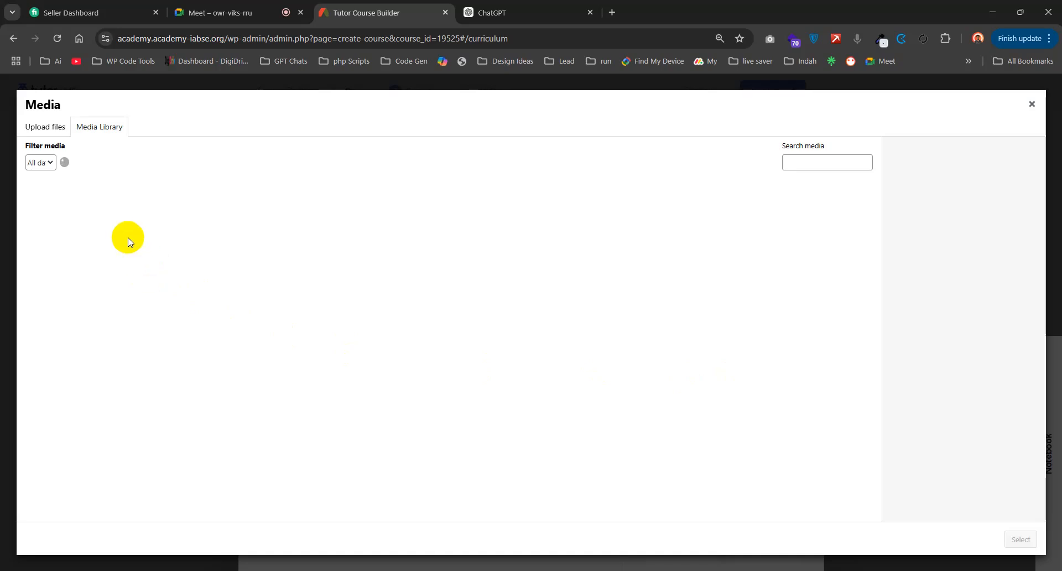
{"action": "left_click", "coordinate": [38, 132]}
{"action": "left_click", "coordinate": [102, 132]}
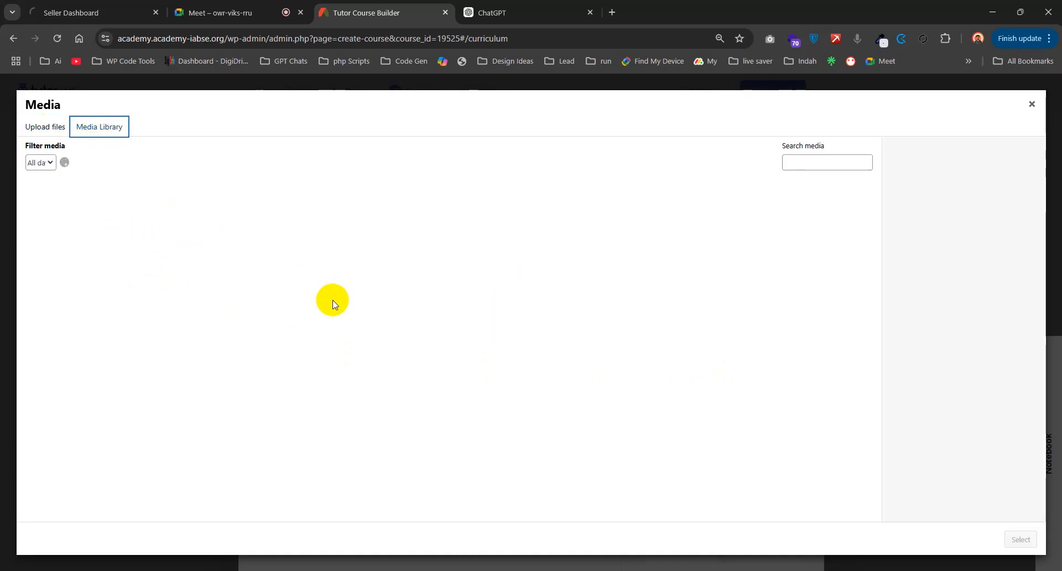
{"action": "left_click", "coordinate": [59, 40]}
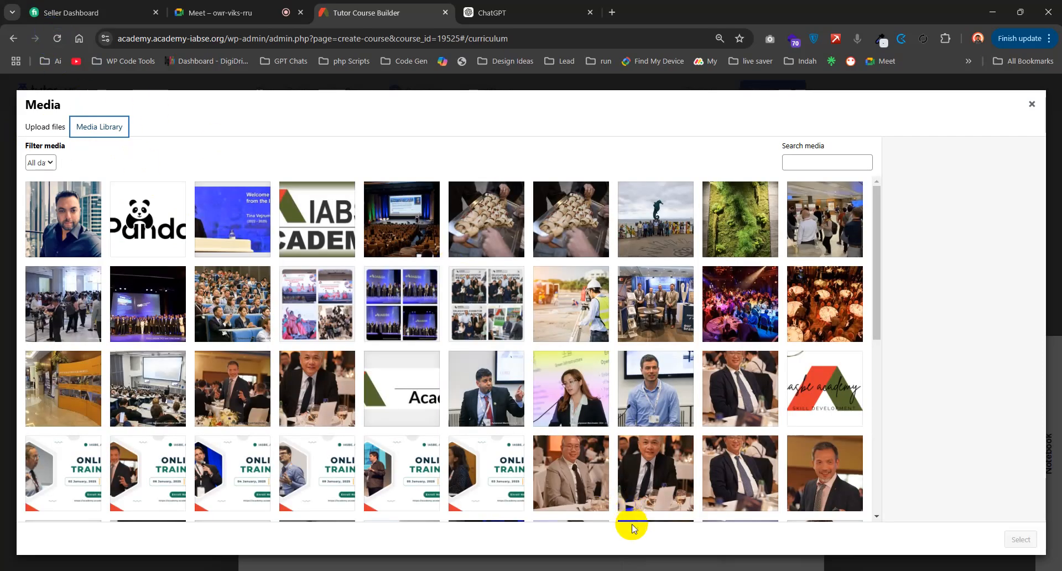
{"action": "left_click", "coordinate": [289, 381]}
{"action": "left_click", "coordinate": [161, 394]}
{"action": "left_click", "coordinate": [1031, 547]}
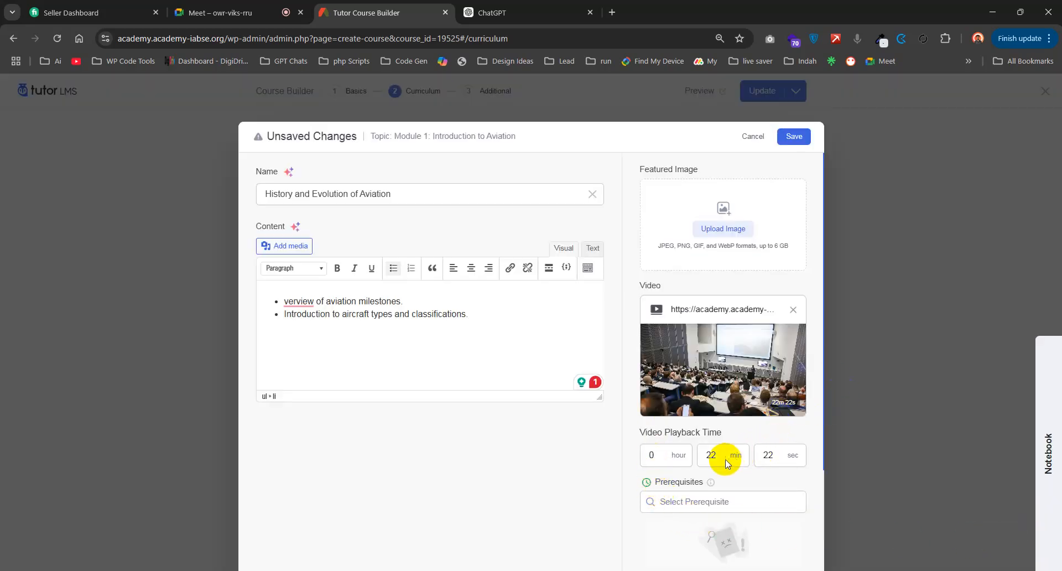
- Check the lesson's video playback time and the available prerequisites, and save the lesson
{"action": "left_click_drag", "start_coordinate": [780, 455], "coordinate": [758, 463]}
{"action": "left_click", "coordinate": [761, 479]}
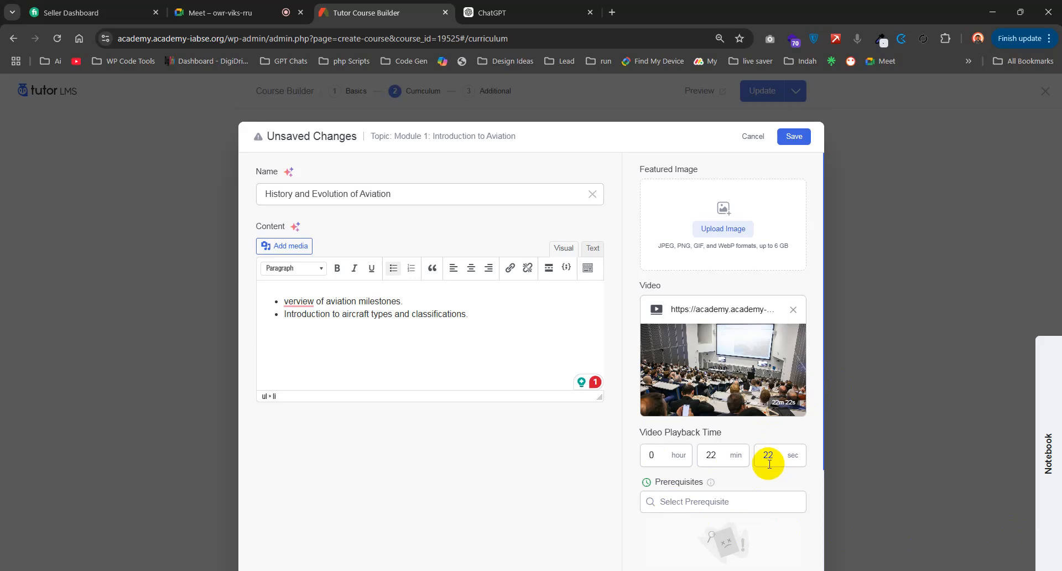
{"action": "left_click", "coordinate": [719, 505]}
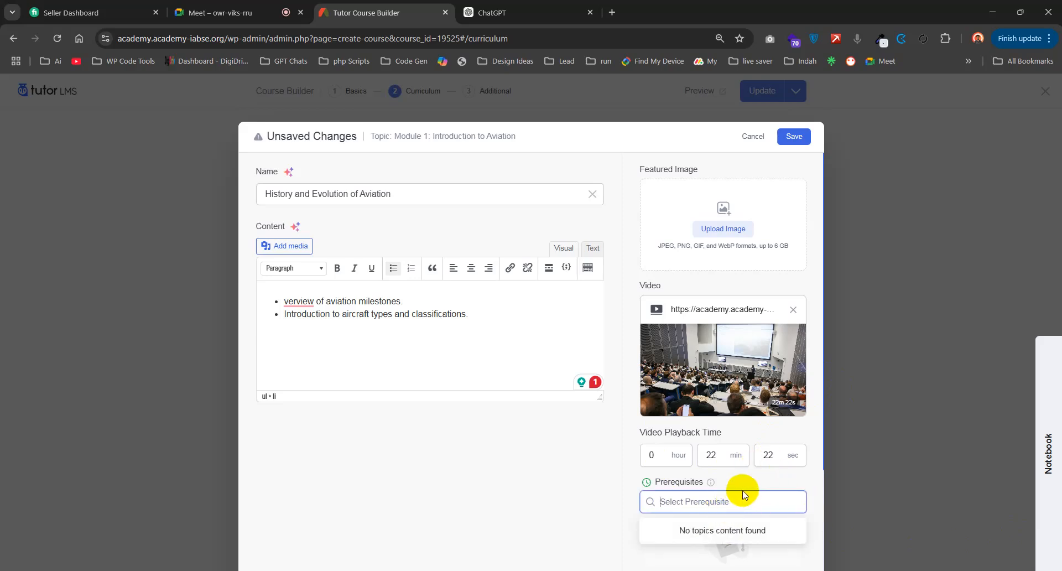
{"action": "left_click", "coordinate": [715, 455]}
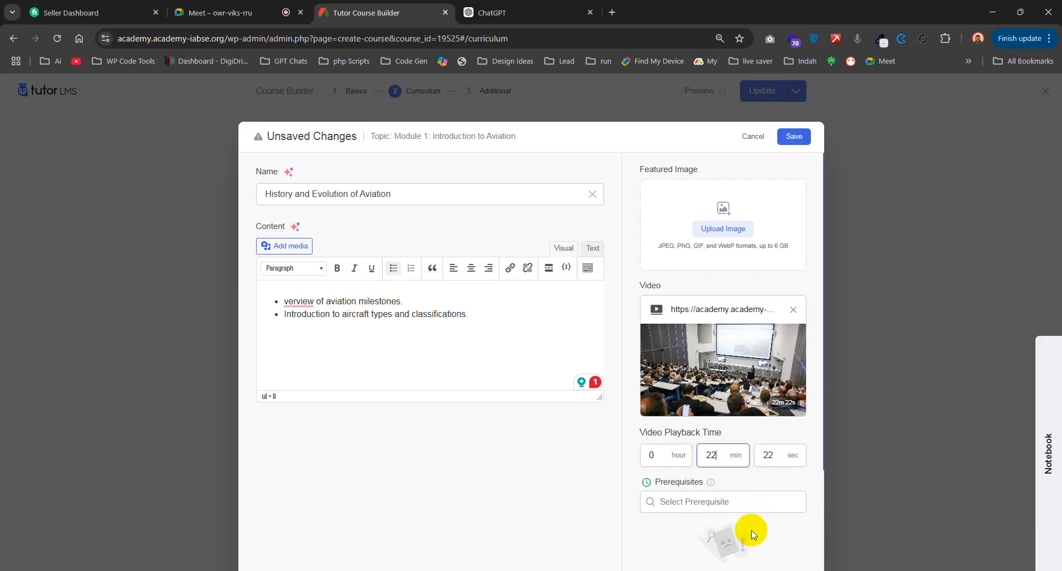
{"action": "left_click", "coordinate": [778, 432]}
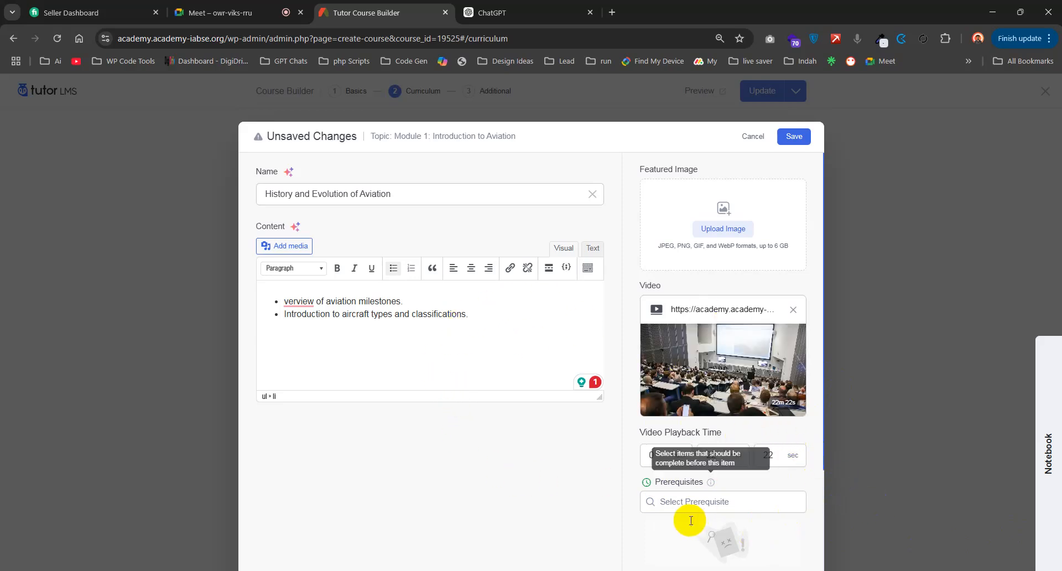
{"action": "left_click", "coordinate": [663, 483]}
{"action": "left_click", "coordinate": [658, 484]}
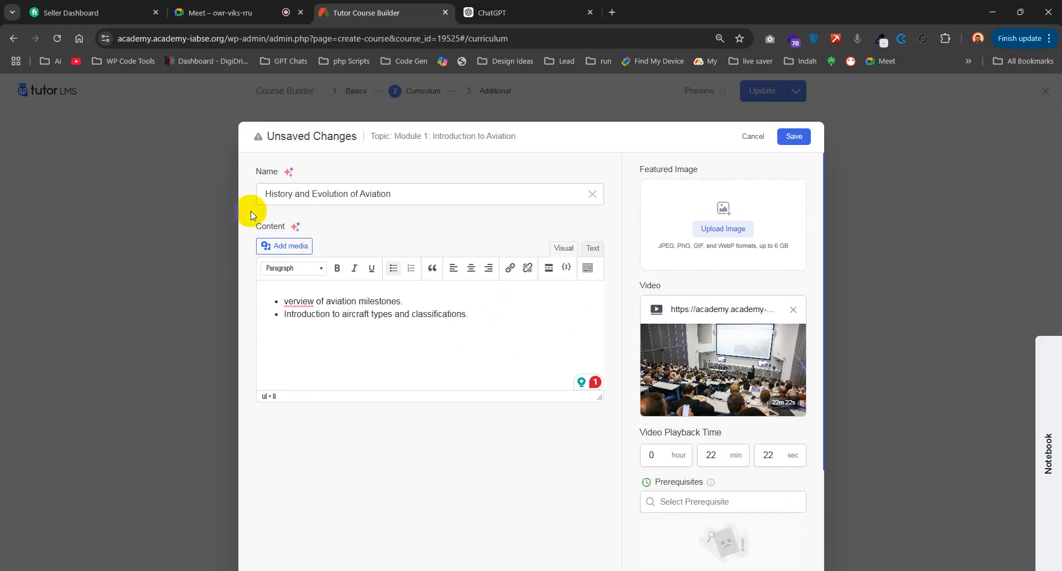
{"action": "left_click", "coordinate": [681, 482]}
{"action": "left_click", "coordinate": [681, 482]}
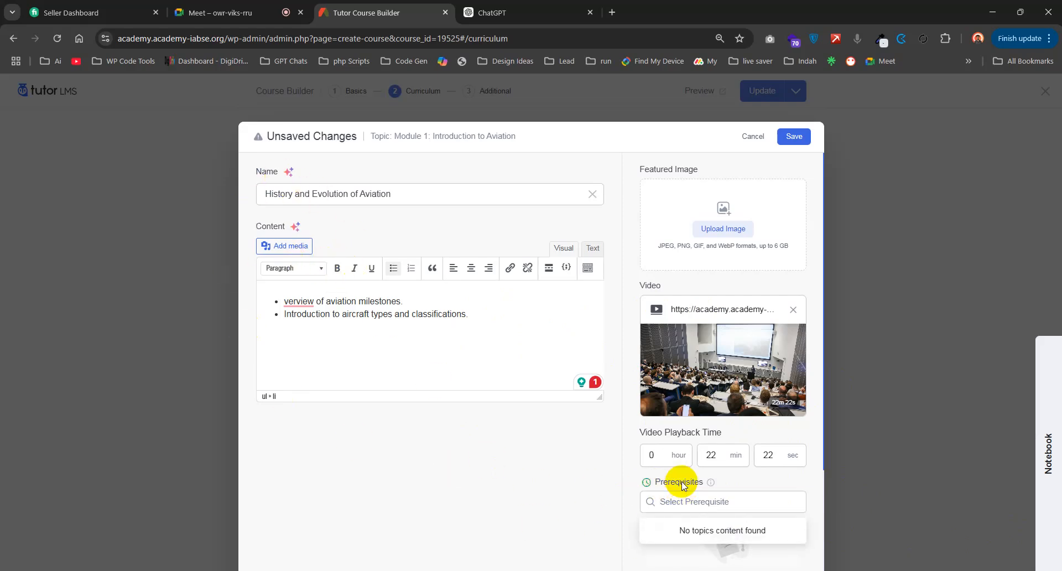
{"action": "left_click", "coordinate": [795, 135]}
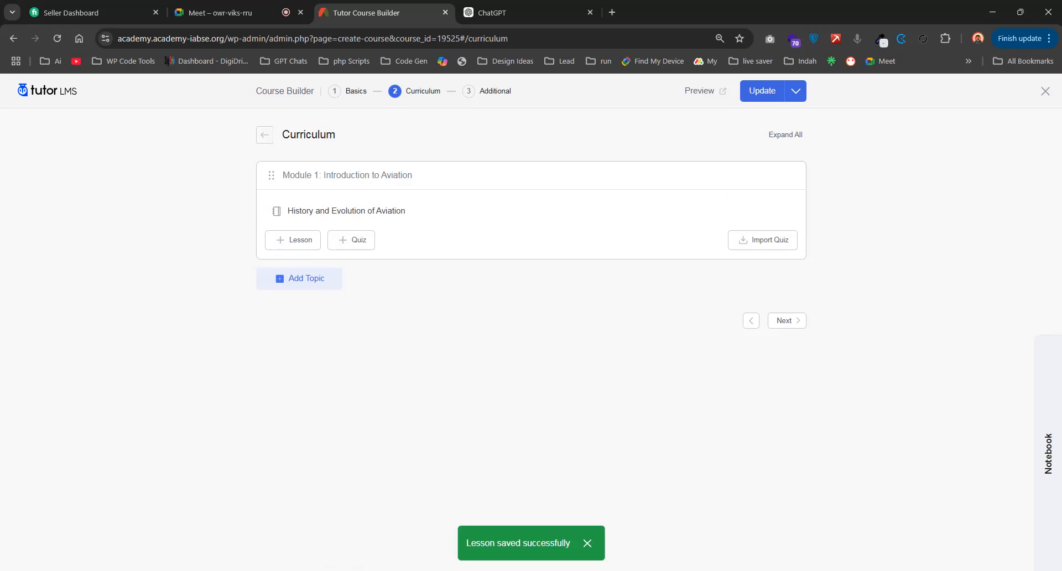
- Add a second lesson to Module 1 and name it "Aviation Careers and Licensing", copied from Lesson 2 of the ChatGPT outline
{"action": "left_click", "coordinate": [284, 244]}
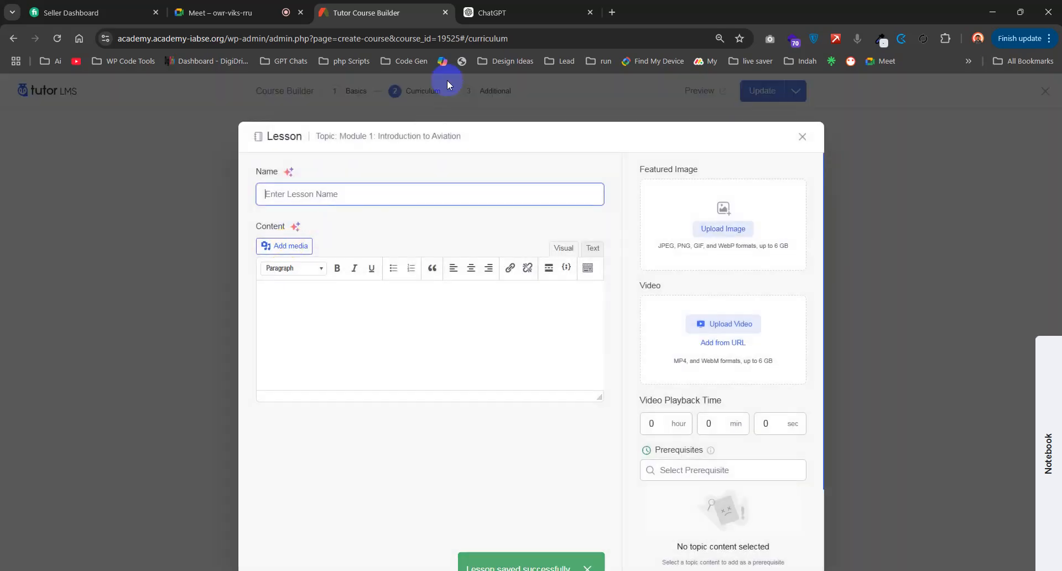
{"action": "left_click", "coordinate": [504, 10]}
{"action": "left_click", "coordinate": [487, 390]}
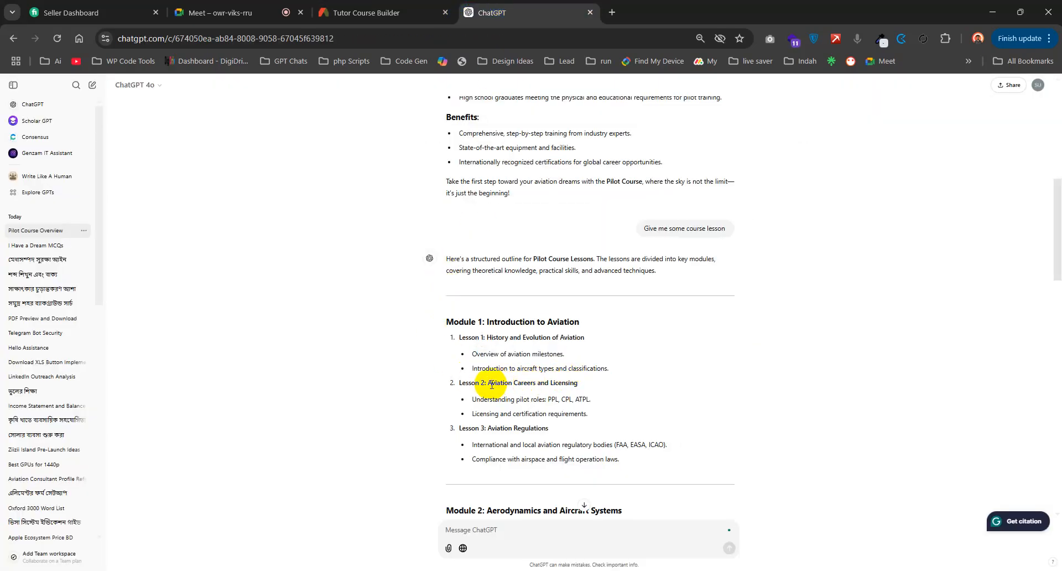
{"action": "left_click_drag", "start_coordinate": [488, 386], "coordinate": [575, 385]}
{"action": "key", "text": "ctrl+c"}
{"action": "left_click", "coordinate": [368, 7]}
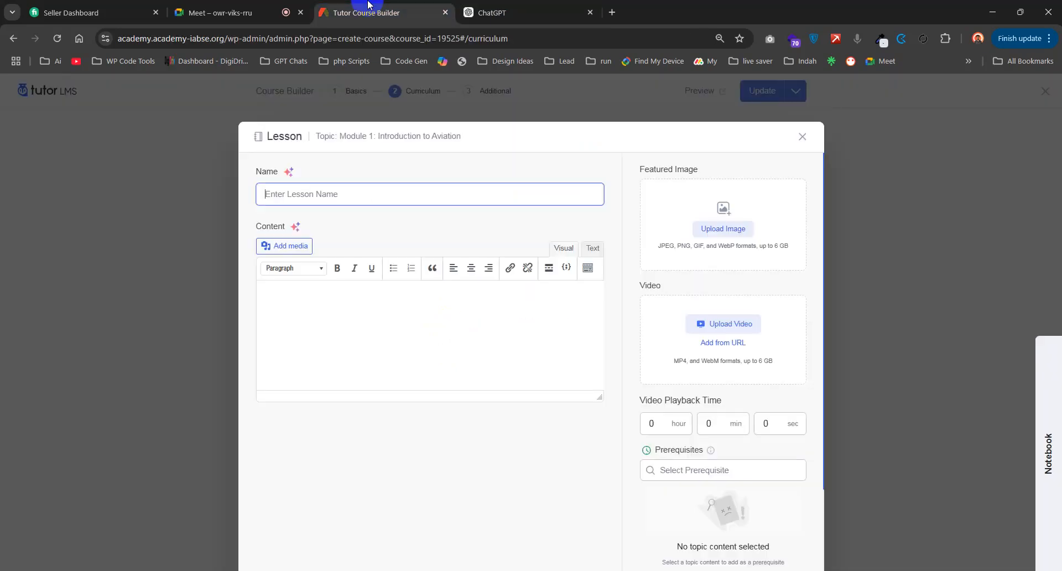
{"action": "left_click", "coordinate": [315, 199]}
{"action": "key", "text": "ctrl+v"}
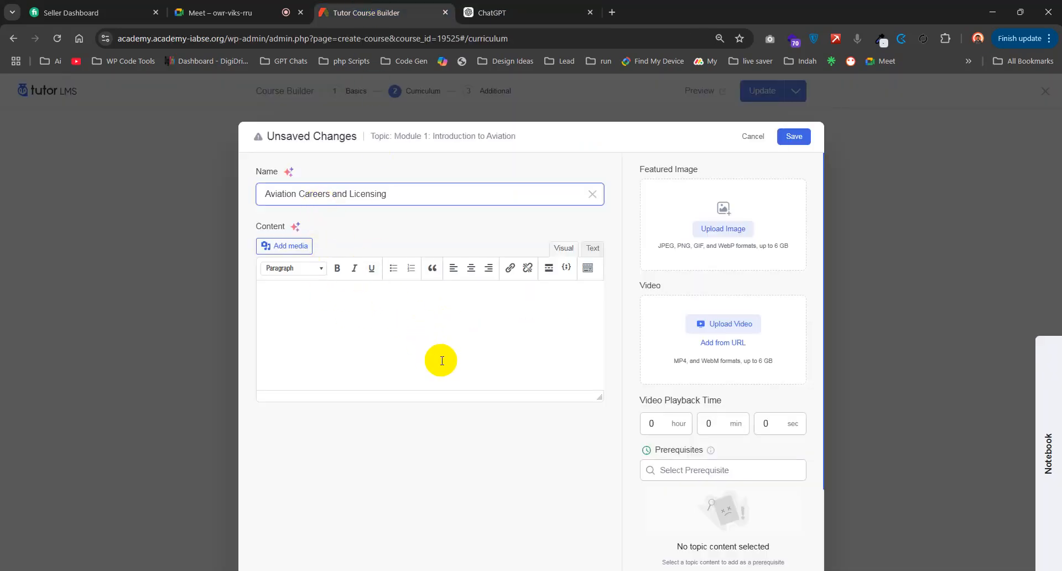
- Discard the unsaved "Aviation Careers and Licensing" lesson without attaching a video and return to the curriculum
{"action": "left_click", "coordinate": [391, 342]}
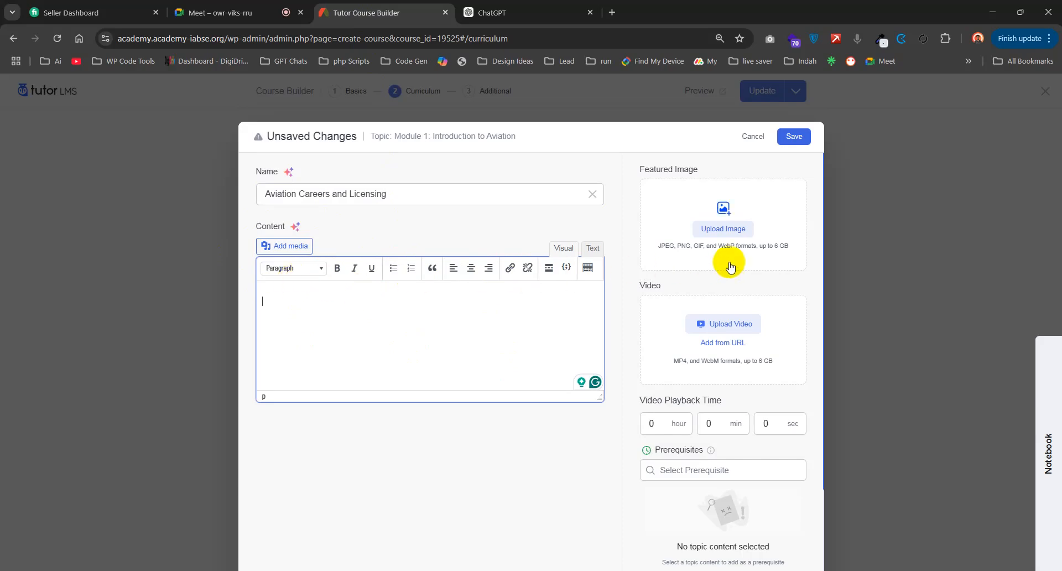
{"action": "left_click", "coordinate": [725, 322]}
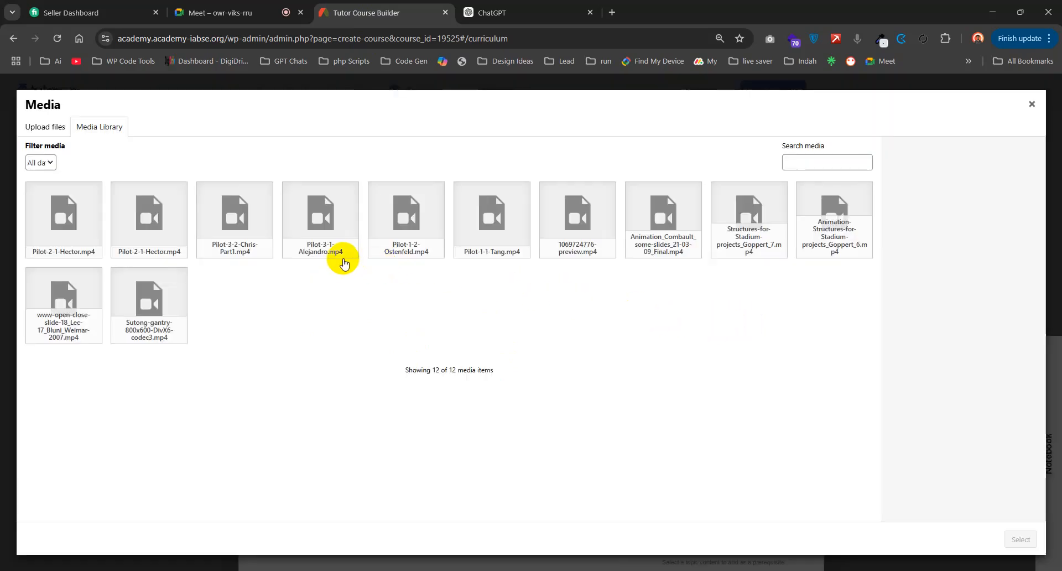
{"action": "left_click", "coordinate": [1033, 112]}
{"action": "left_click", "coordinate": [591, 194]}
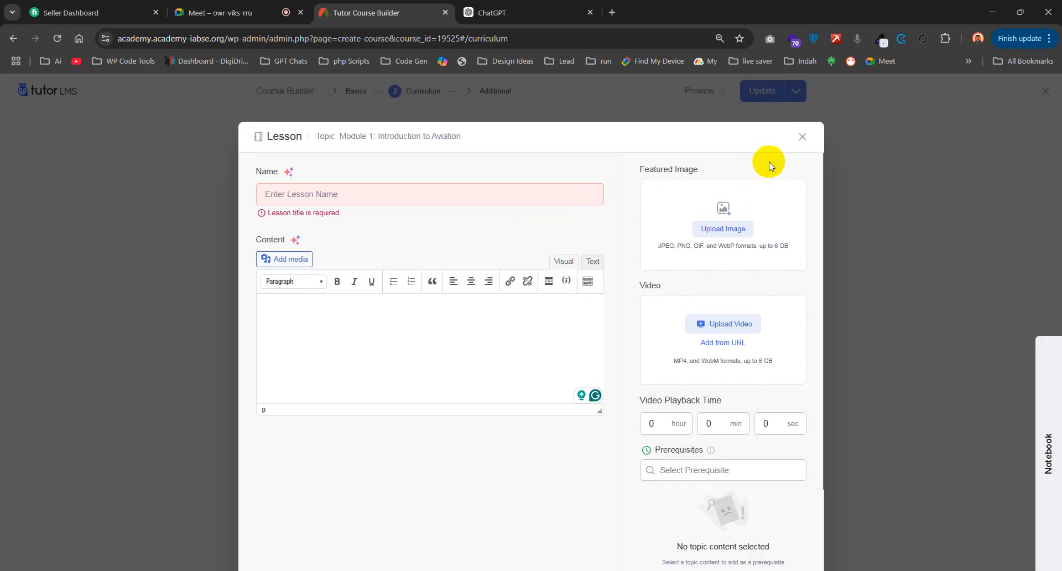
{"action": "left_click", "coordinate": [802, 136]}
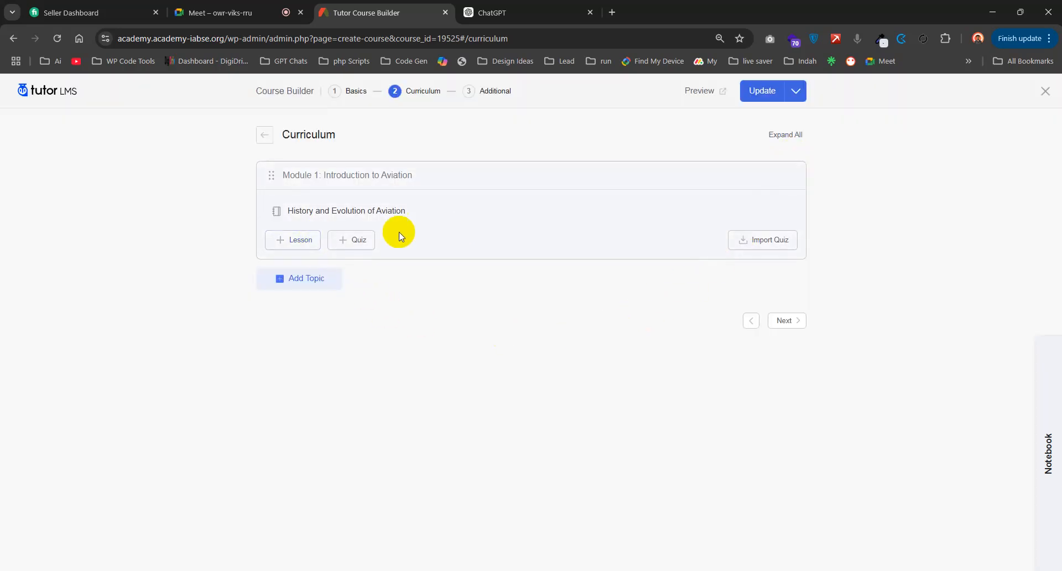
- Start a quiz in Module 1 and ask ChatGPT "give me 5 mcq for first lesson. with answer"
{"action": "left_click", "coordinate": [362, 243]}
{"action": "key", "text": "ctrl+Tab"}
{"action": "left_click", "coordinate": [552, 528]}
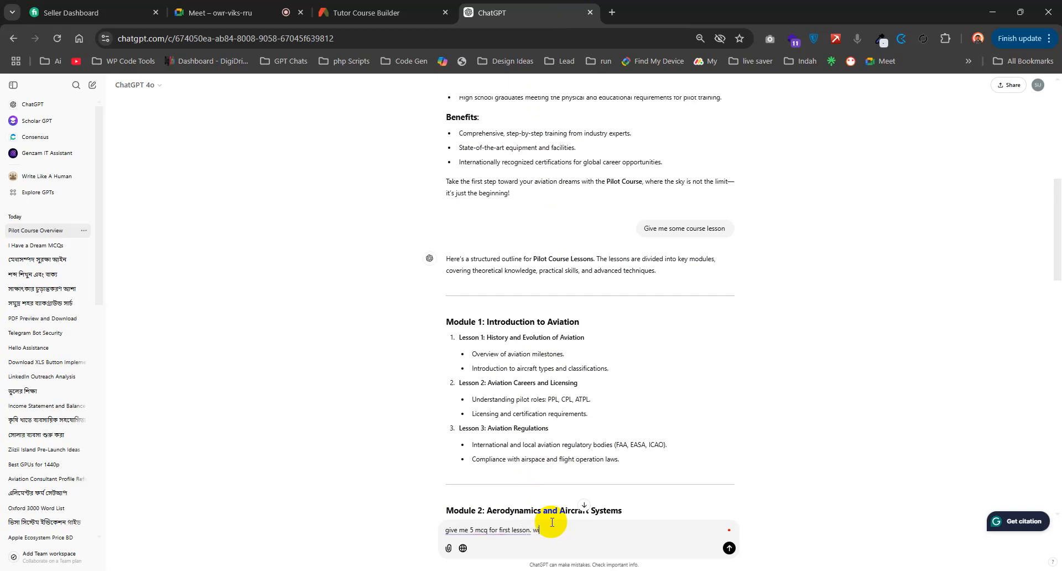
{"action": "key", "text": "Return"}
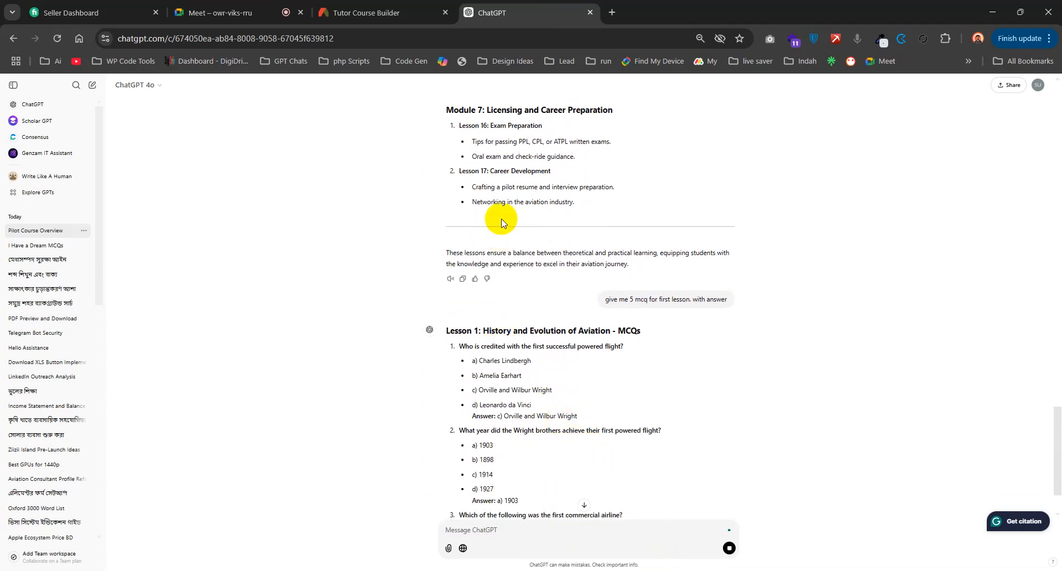
- Title the quiz "History and Evolution of Aviation - Test", based on the heading of the ChatGPT questions, and leave the summary empty
{"action": "left_click", "coordinate": [420, 12]}
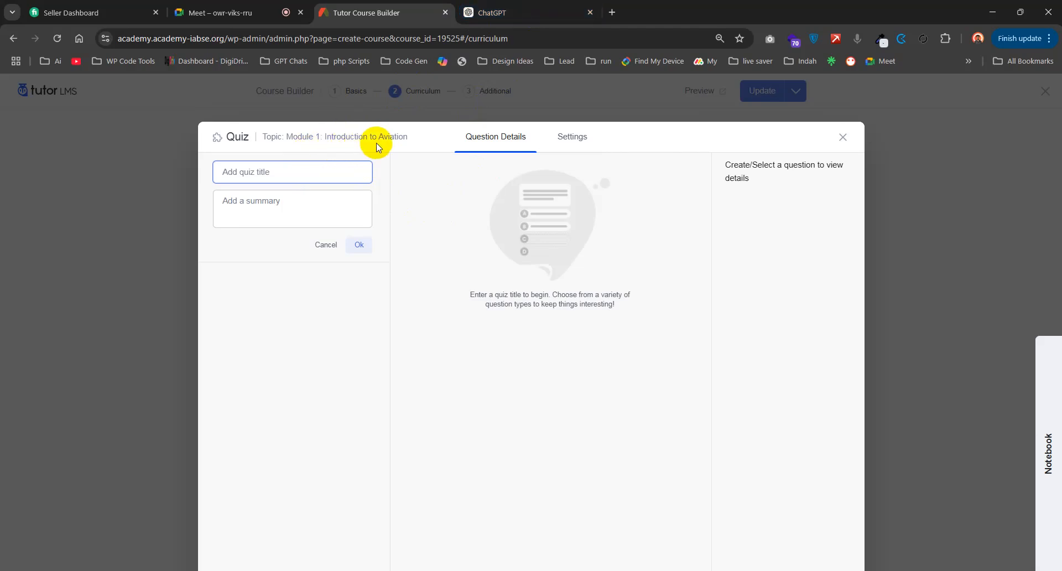
{"action": "left_click", "coordinate": [468, 12]}
{"action": "left_click_drag", "start_coordinate": [643, 330], "coordinate": [485, 330]}
{"action": "key", "text": "ctrl+c"}
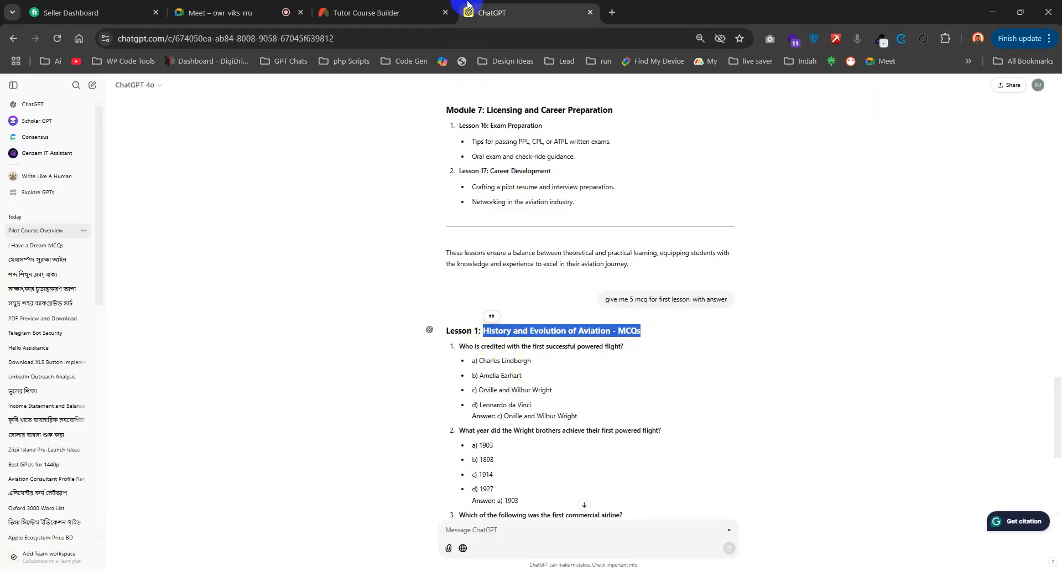
{"action": "left_click", "coordinate": [452, 12]}
{"action": "key", "text": "ctrl+v"}
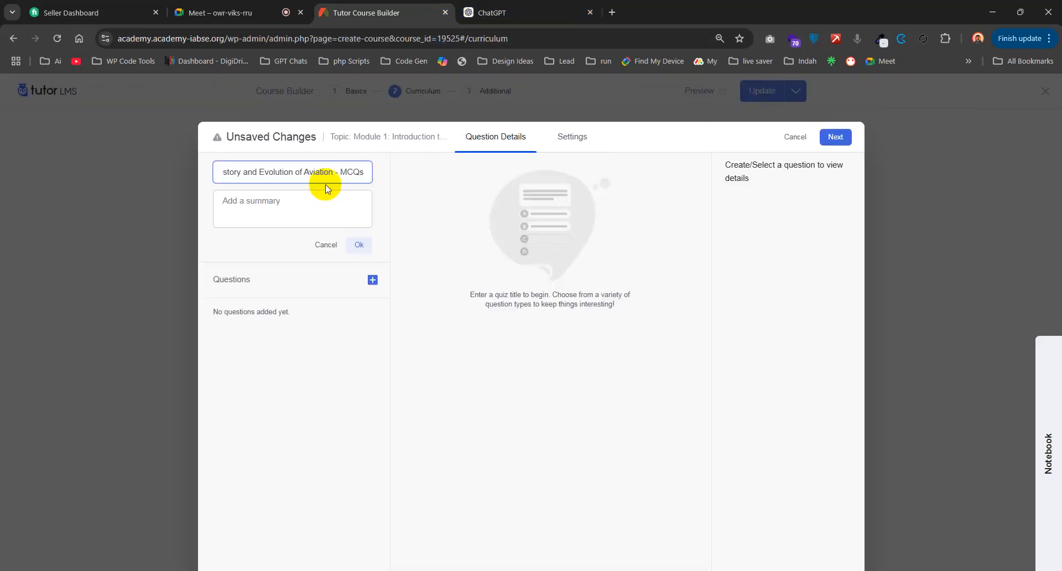
{"action": "left_click_drag", "start_coordinate": [339, 174], "coordinate": [373, 174]}
{"action": "type", "text": "E"}
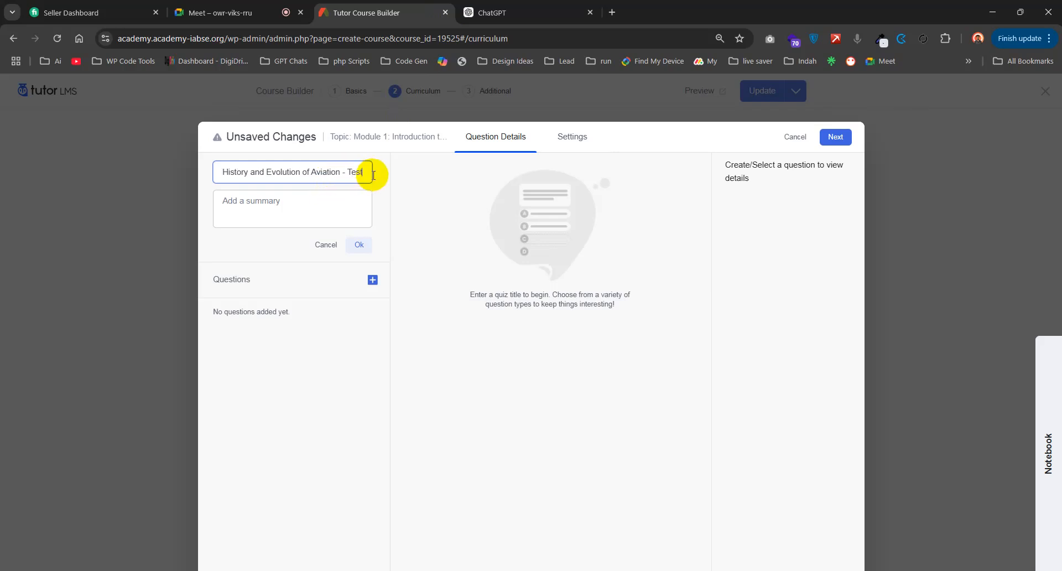
{"action": "left_click", "coordinate": [284, 202]}
{"action": "left_click", "coordinate": [359, 245]}
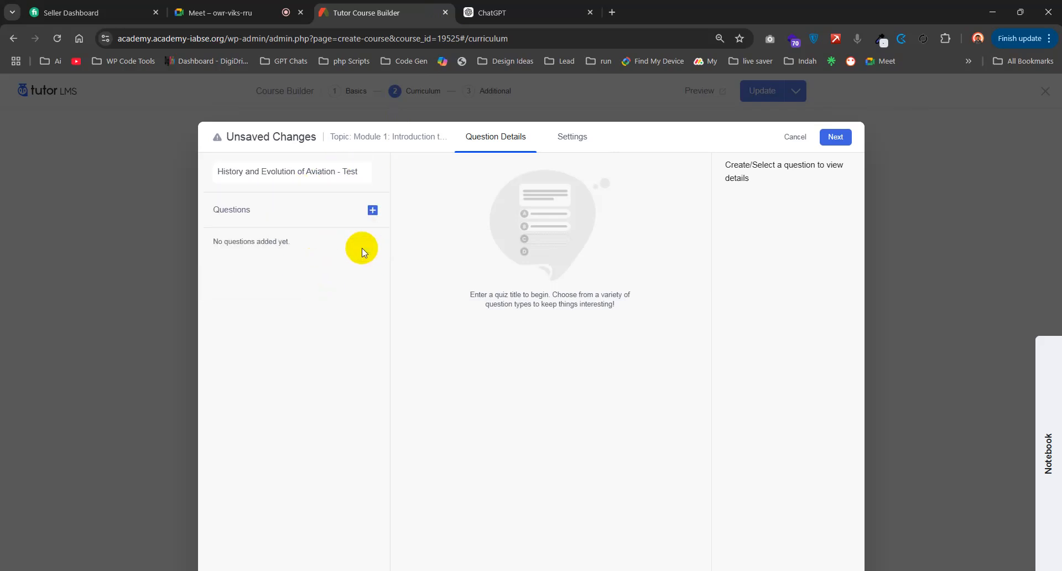
- Add a multiple-choice question titled "Who is credited with the first successful powered flight?", copied from ChatGPT's first question
{"action": "left_click", "coordinate": [373, 211]}
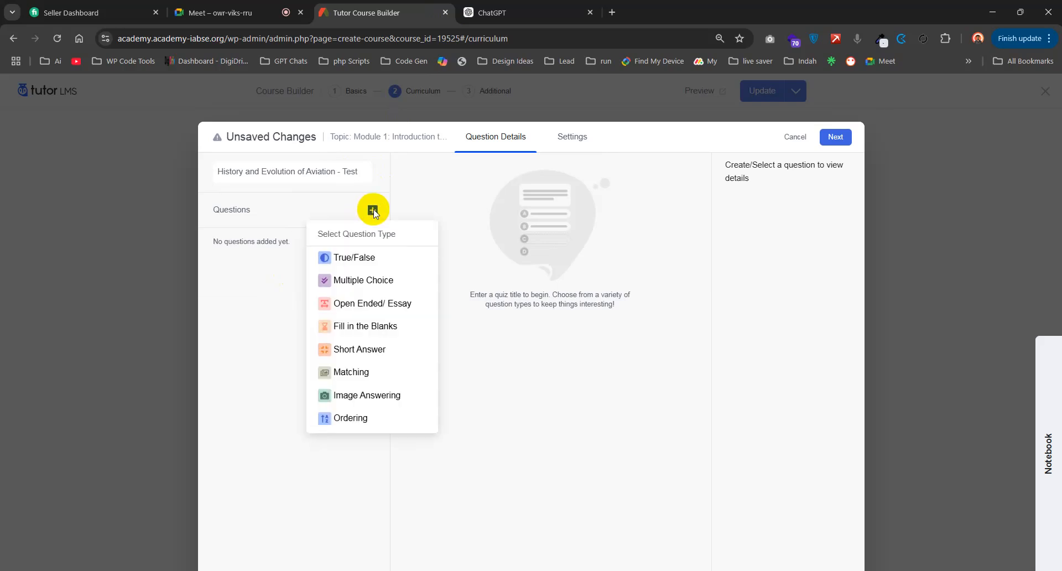
{"action": "left_click", "coordinate": [382, 280]}
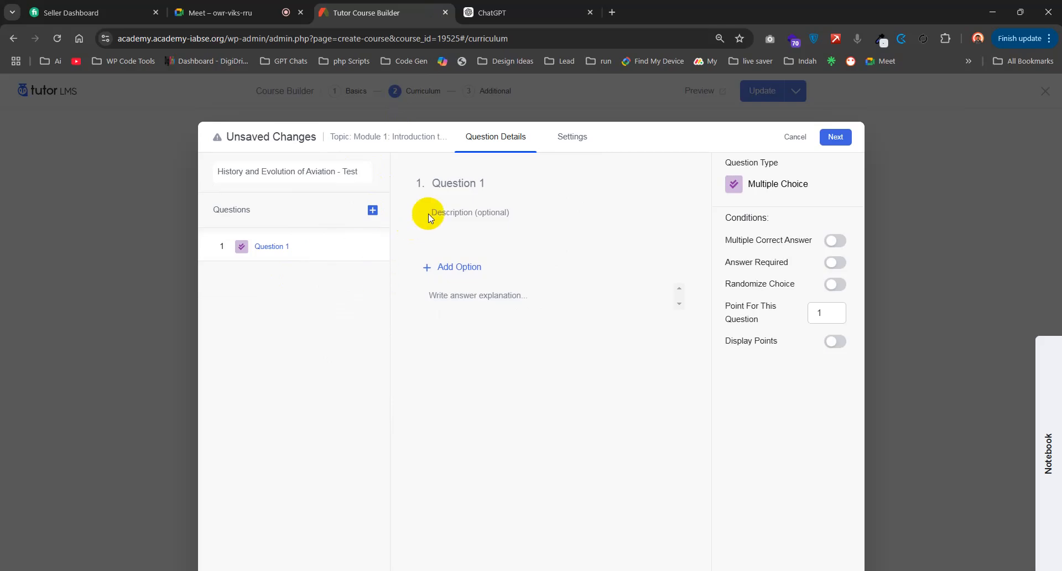
{"action": "left_click", "coordinate": [454, 183]}
{"action": "left_click", "coordinate": [486, 12]}
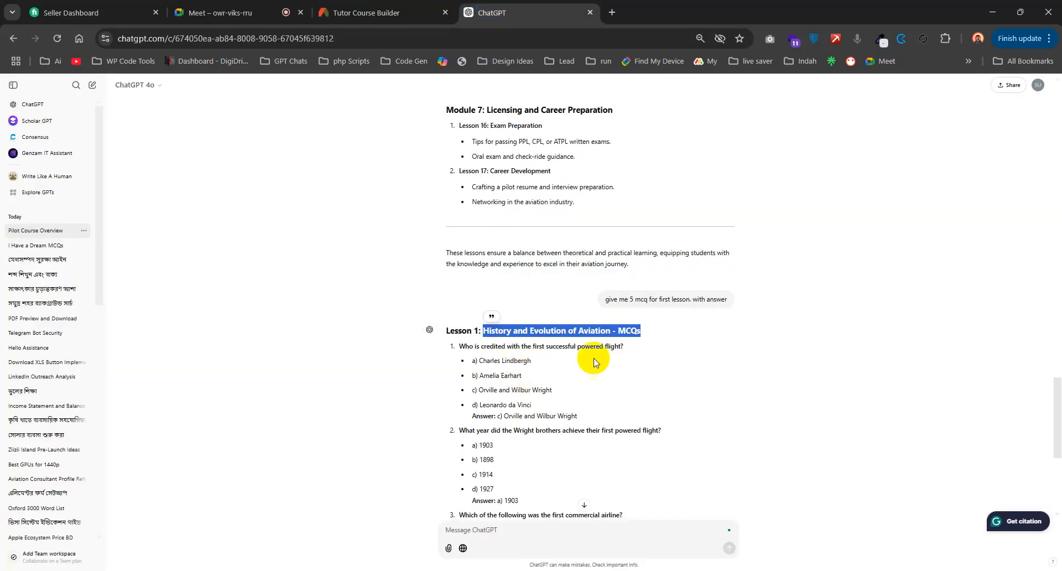
{"action": "left_click_drag", "start_coordinate": [629, 346], "coordinate": [463, 347]}
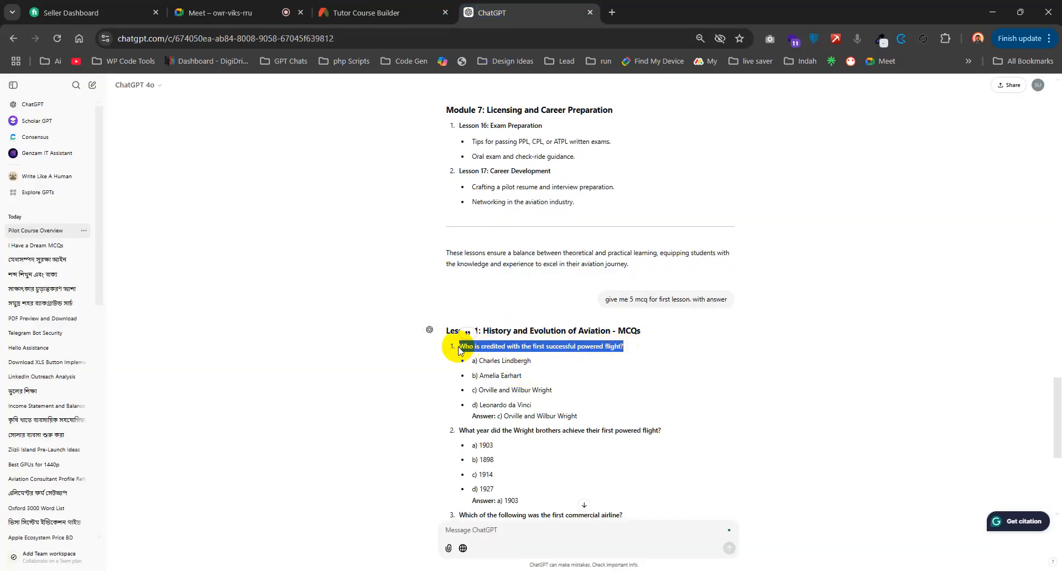
{"action": "left_click", "coordinate": [363, 12]}
{"action": "type", "text": "Who is credited with the first successful powered flight?"}
{"action": "key", "text": "ctrl+z"}
{"action": "left_click", "coordinate": [492, 211]}
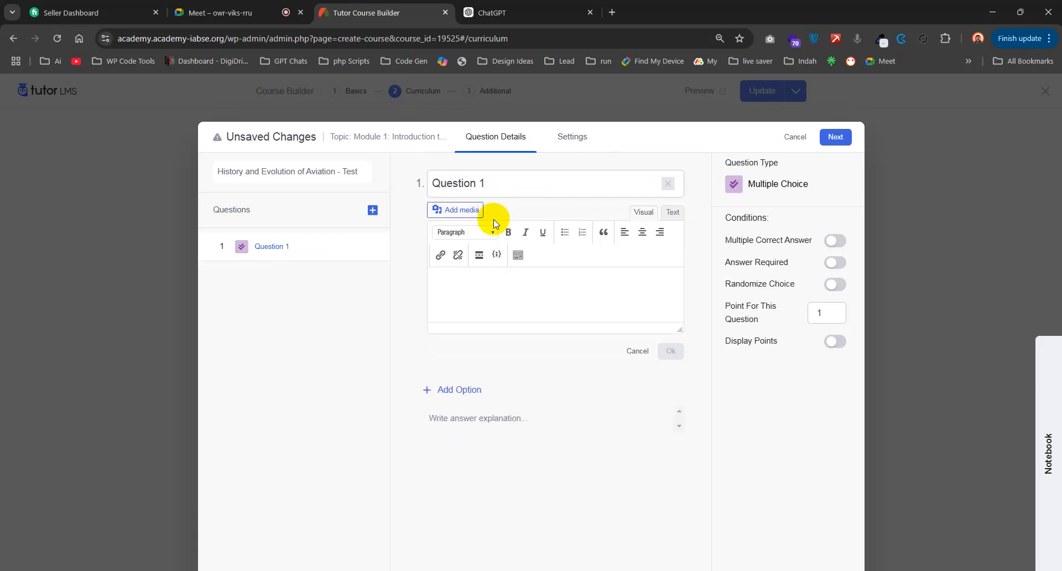
{"action": "left_click", "coordinate": [533, 180]}
{"action": "type", "text": "Who is credited with the first successful powered flight?"}
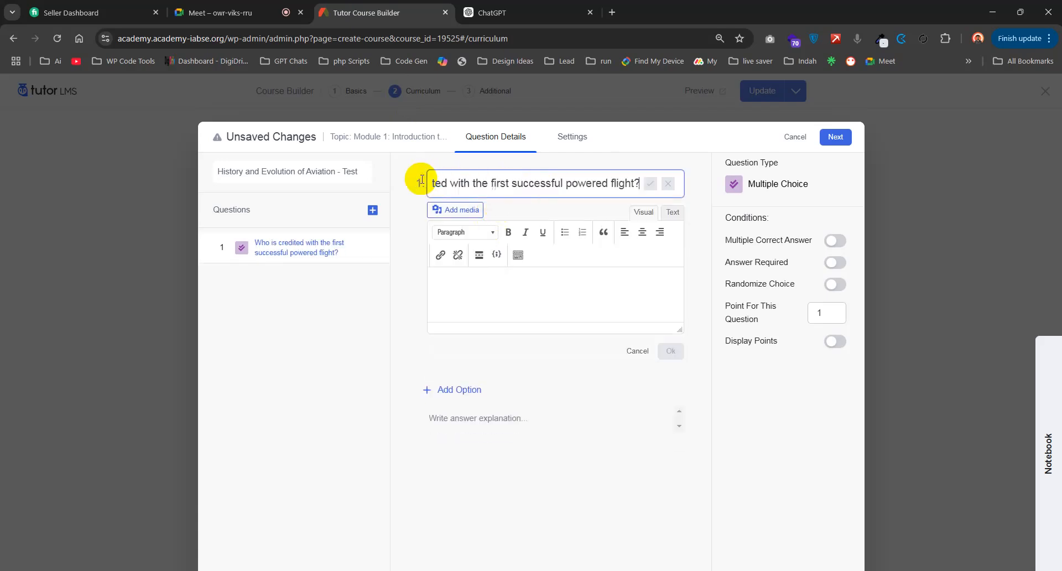
- Confirm the question title and add "Charles Lindbergh" from ChatGPT as answer option A
{"action": "left_click", "coordinate": [520, 11]}
{"action": "left_click_drag", "start_coordinate": [536, 362], "coordinate": [497, 360]}
{"action": "key", "text": "ctrl+c"}
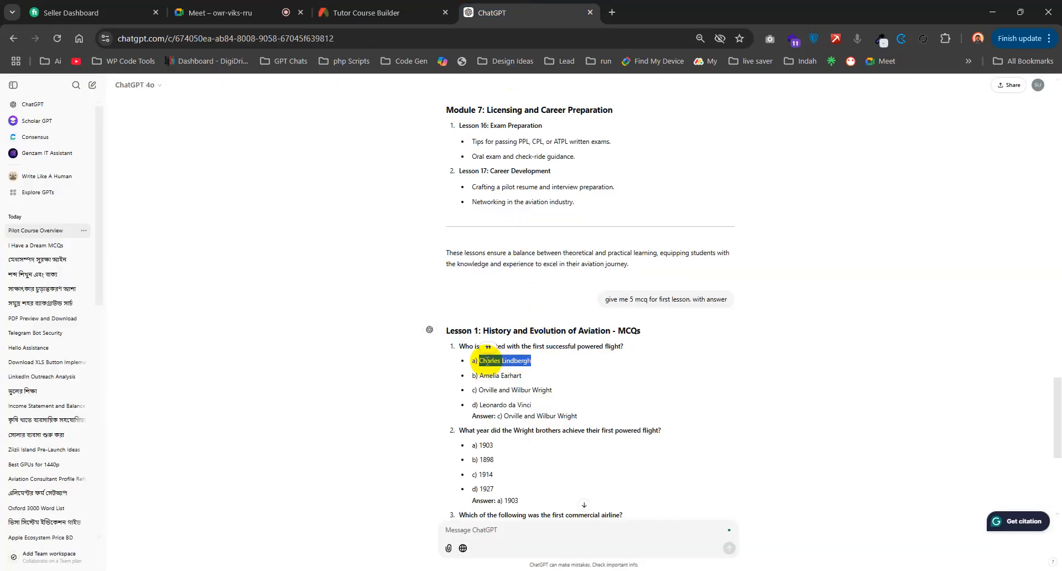
{"action": "key", "text": "ctrl+shift+Tab"}
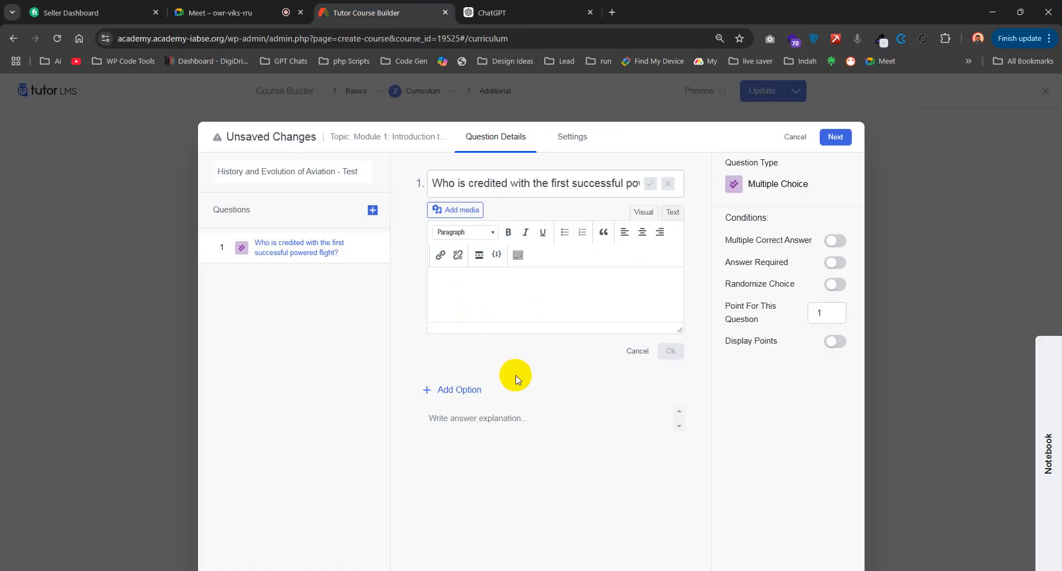
{"action": "left_click", "coordinate": [650, 183]}
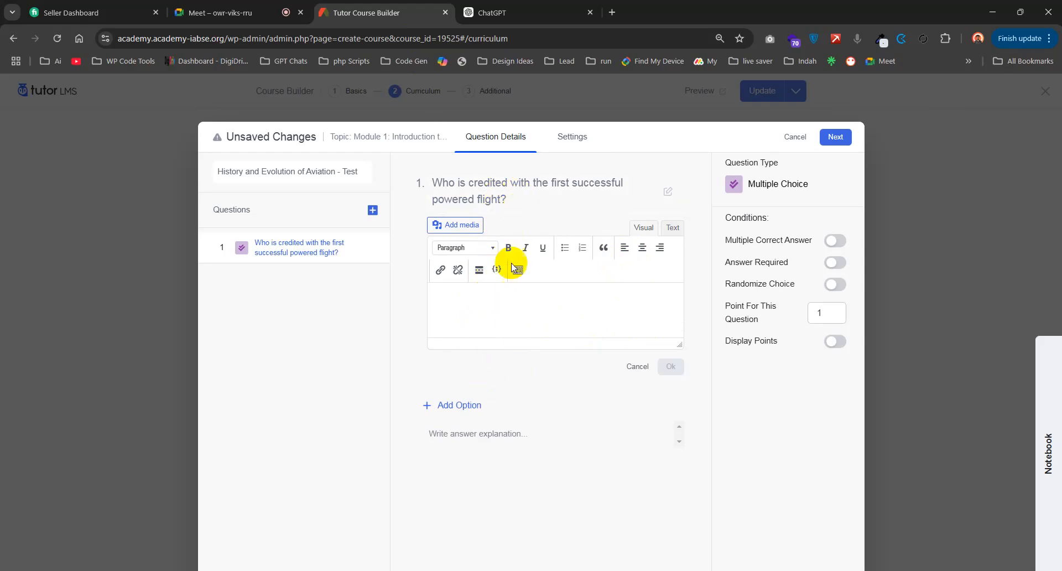
{"action": "left_click", "coordinate": [473, 405]}
{"action": "left_click", "coordinate": [474, 415]}
{"action": "key", "text": "ctrl+v"}
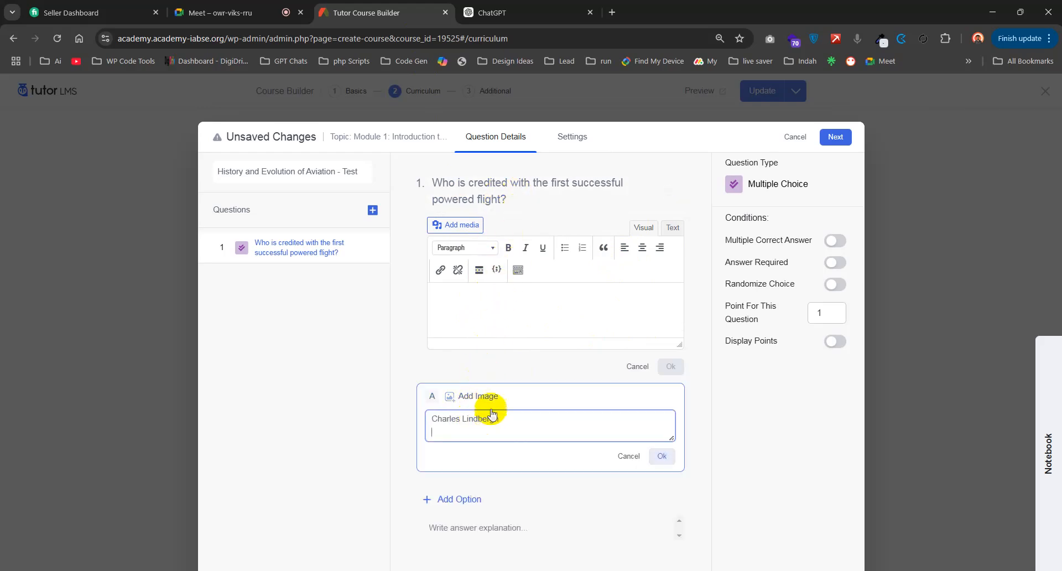
{"action": "left_click", "coordinate": [662, 456]}
- Copy "Amelia Earhart" from the ChatGPT answers and enter it as option B
{"action": "left_click", "coordinate": [524, 5]}
{"action": "left_click_drag", "start_coordinate": [522, 375], "coordinate": [481, 376]}
{"action": "key", "text": "ctrl+c"}
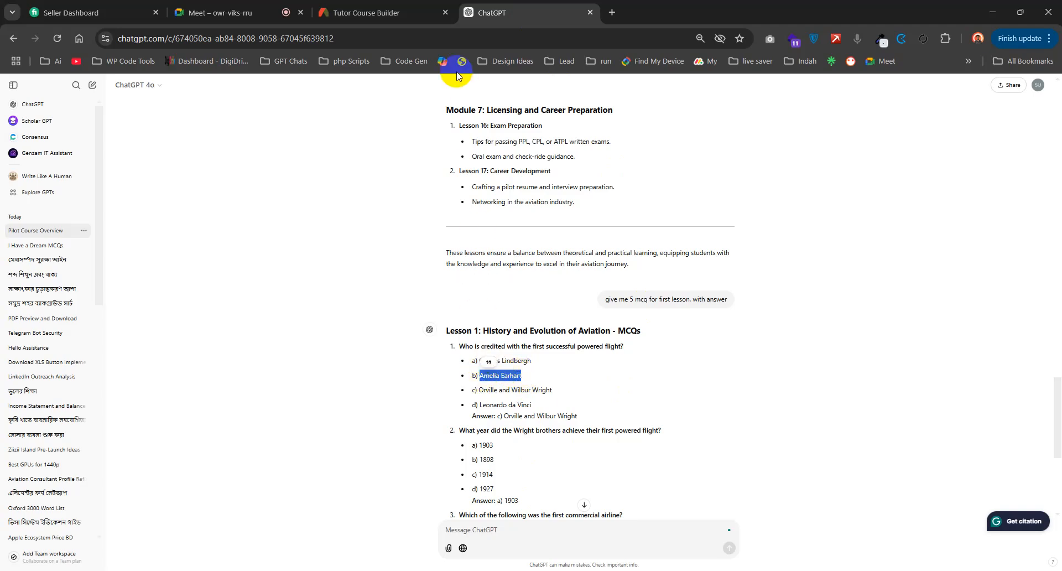
{"action": "left_click", "coordinate": [387, 12]}
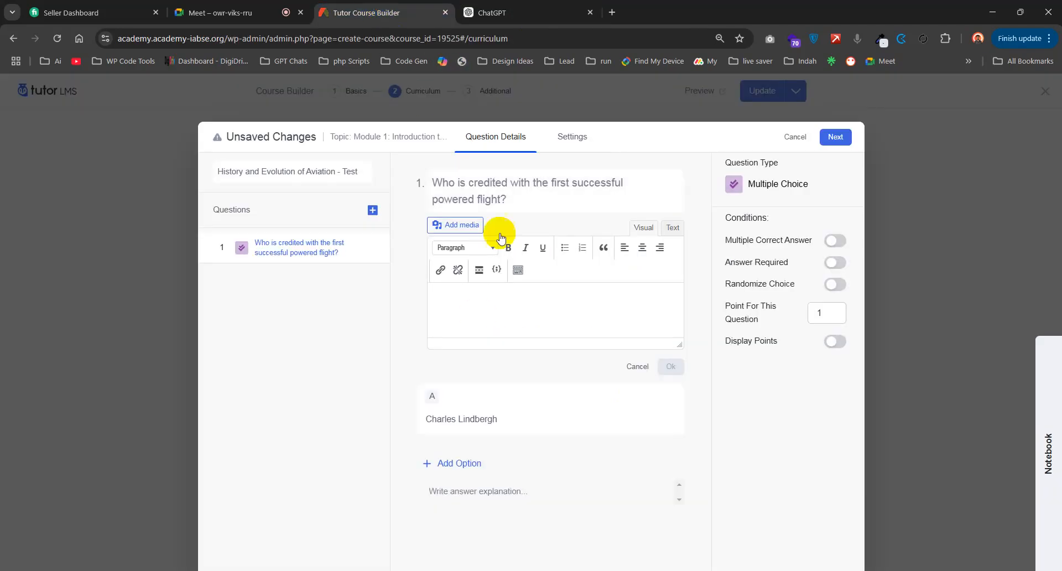
{"action": "left_click", "coordinate": [468, 463]}
{"action": "key", "text": "ctrl+v"}
- Add "Orville and Wilbur Wright" from ChatGPT as option C and confirm both options B and C
{"action": "left_click", "coordinate": [505, 6]}
{"action": "scroll", "coordinate": [475, 254], "scroll_direction": "down", "scroll_amount": 2}
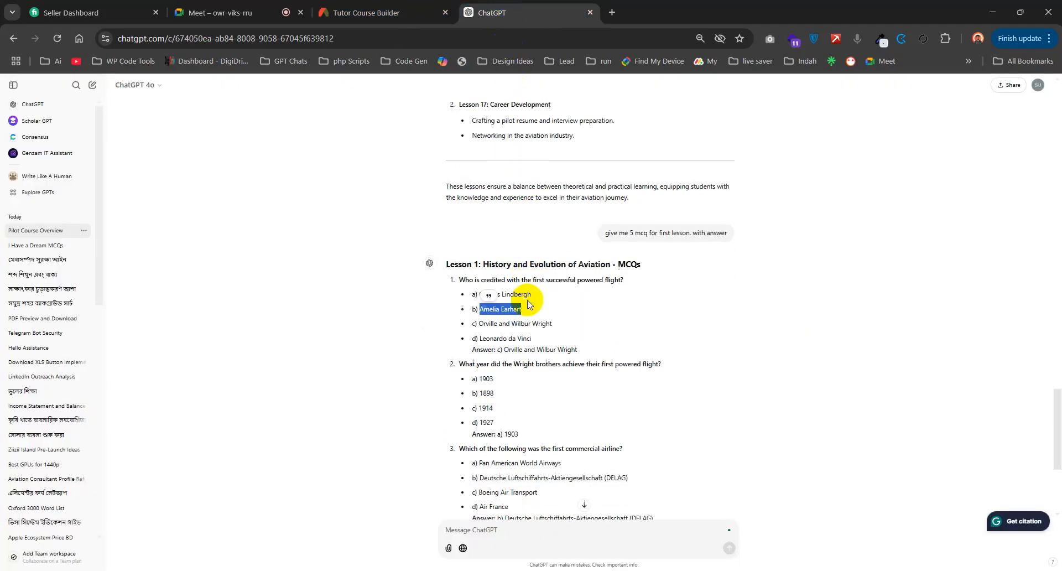
{"action": "left_click_drag", "start_coordinate": [552, 268], "coordinate": [481, 277]}
{"action": "key", "text": "ctrl+c"}
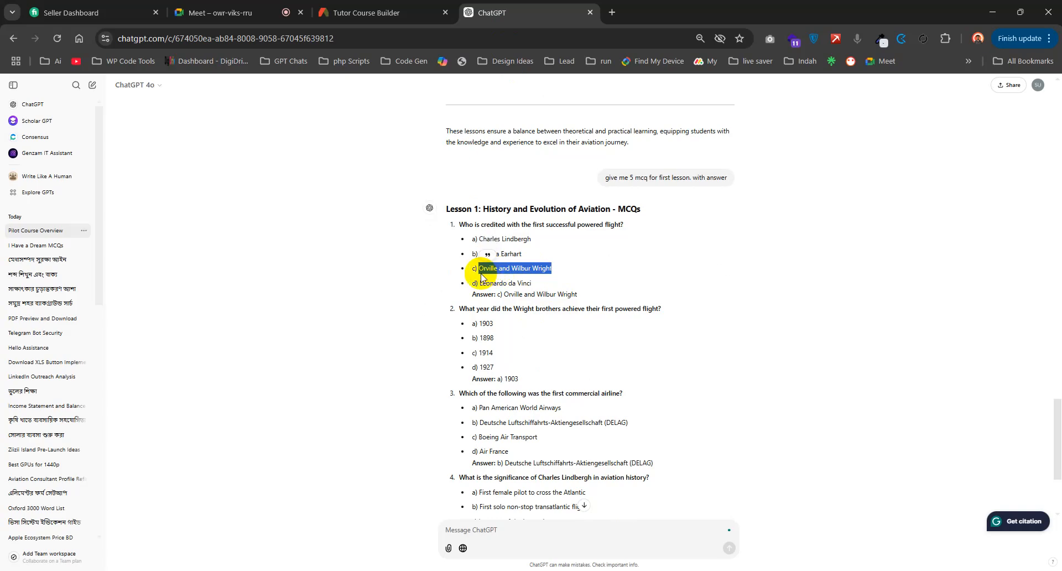
{"action": "key", "text": "ctrl+shift+Tab"}
{"action": "scroll", "coordinate": [493, 525], "scroll_direction": "down", "scroll_amount": 1}
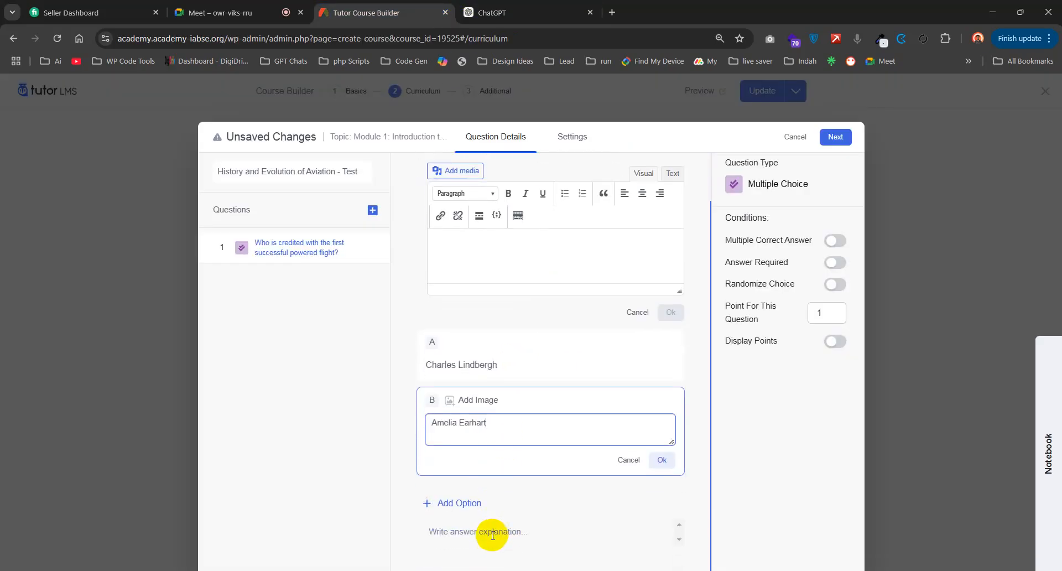
{"action": "left_click", "coordinate": [473, 504]}
{"action": "key", "text": "ctrl+v"}
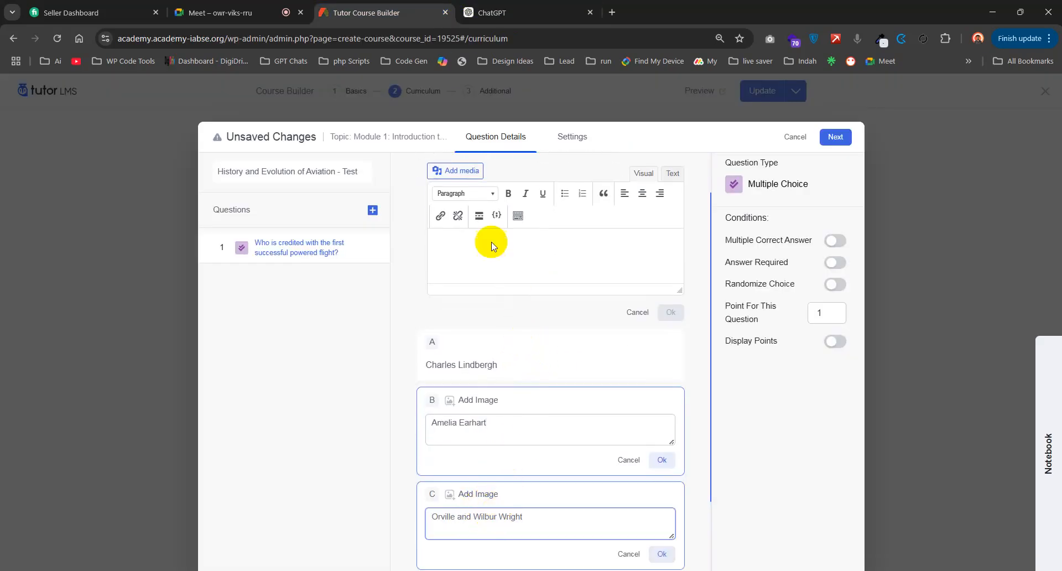
{"action": "left_click", "coordinate": [662, 460]}
{"action": "left_click", "coordinate": [661, 521]}
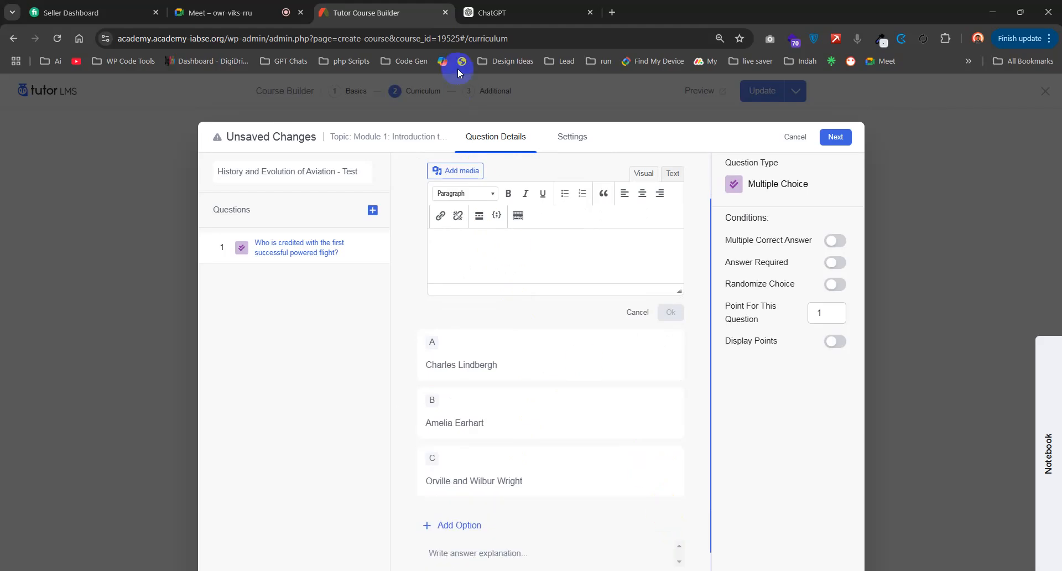
- Add "Leonardo da Vinci" from ChatGPT as option D and mark "Orville and Wilbur Wright" as the correct answer
{"action": "left_click", "coordinate": [469, 12]}
{"action": "left_click_drag", "start_coordinate": [531, 283], "coordinate": [481, 286]}
{"action": "key", "text": "ctrl+c"}
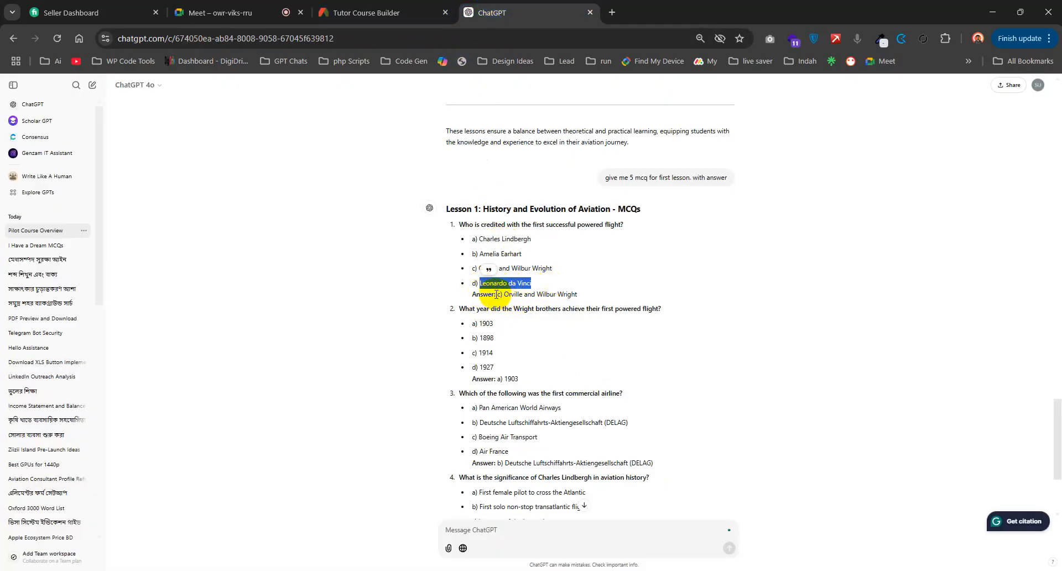
{"action": "left_click", "coordinate": [382, 12]}
{"action": "scroll", "coordinate": [493, 265], "scroll_direction": "down", "scroll_amount": 1}
{"action": "left_click", "coordinate": [463, 502]}
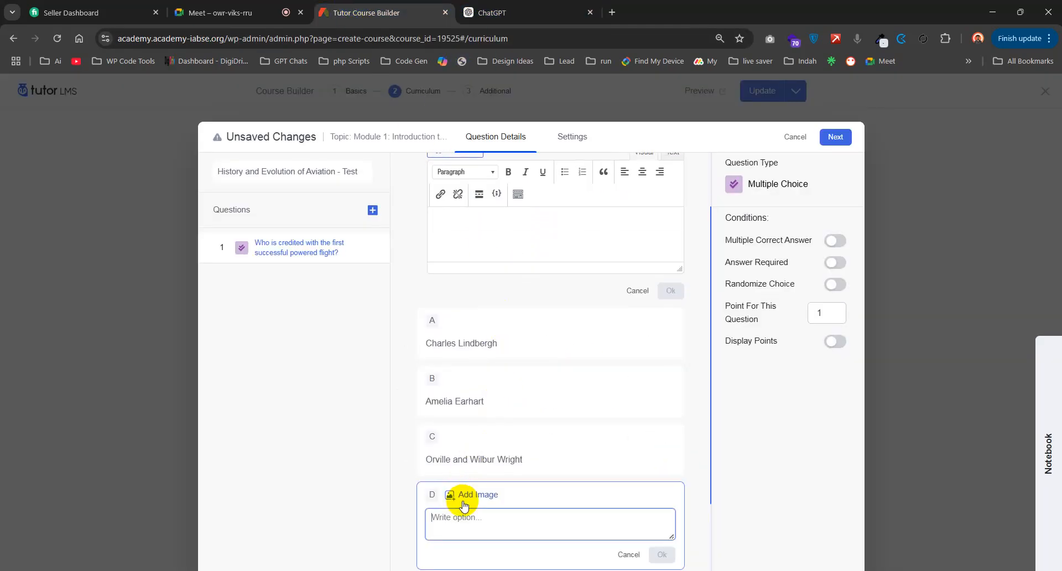
{"action": "key", "text": "ctrl+v"}
{"action": "scroll", "coordinate": [556, 414], "scroll_direction": "down", "scroll_amount": 2}
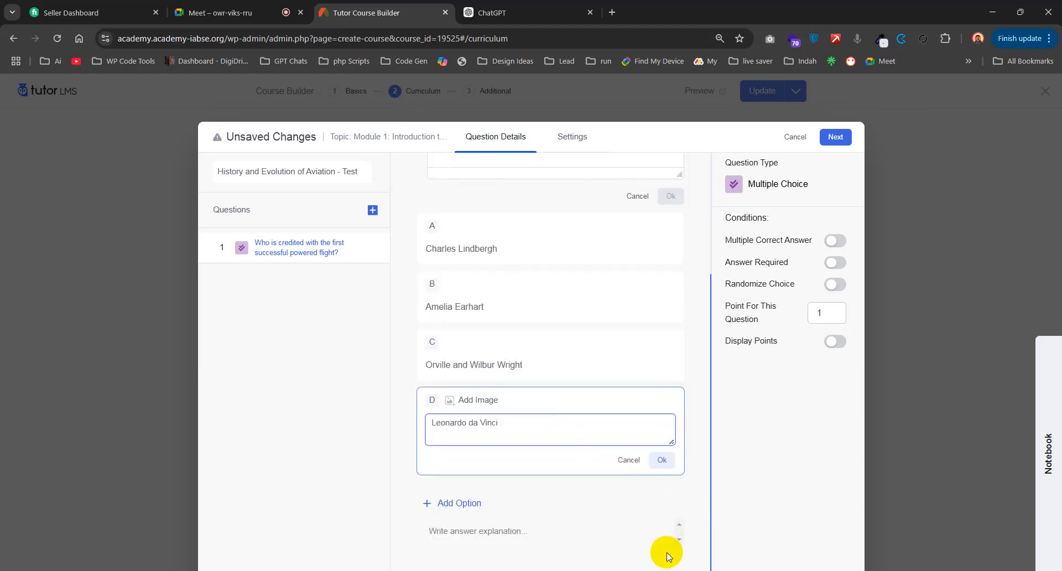
{"action": "left_click", "coordinate": [663, 460]}
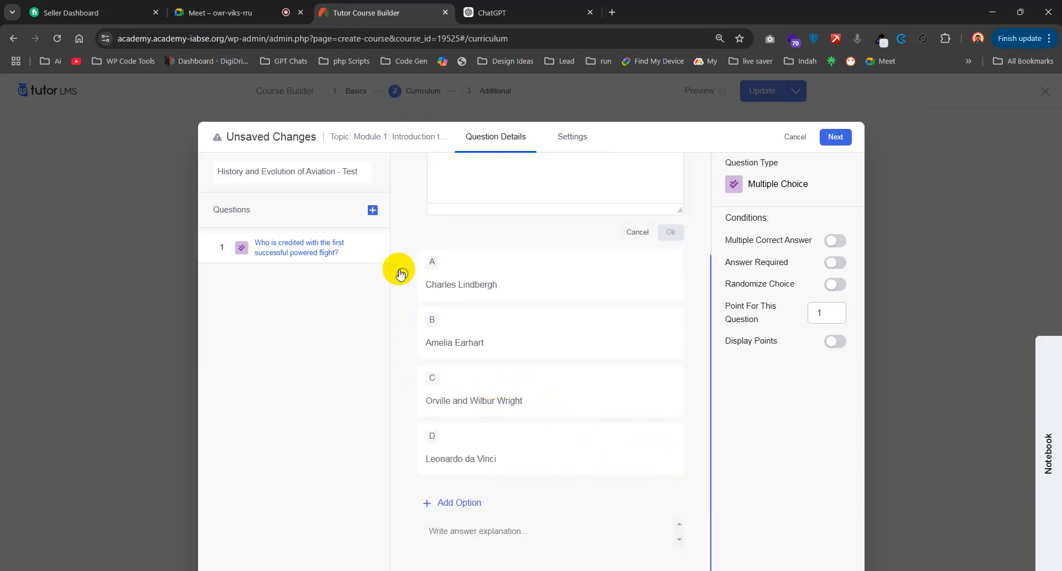
{"action": "left_click", "coordinate": [403, 390]}
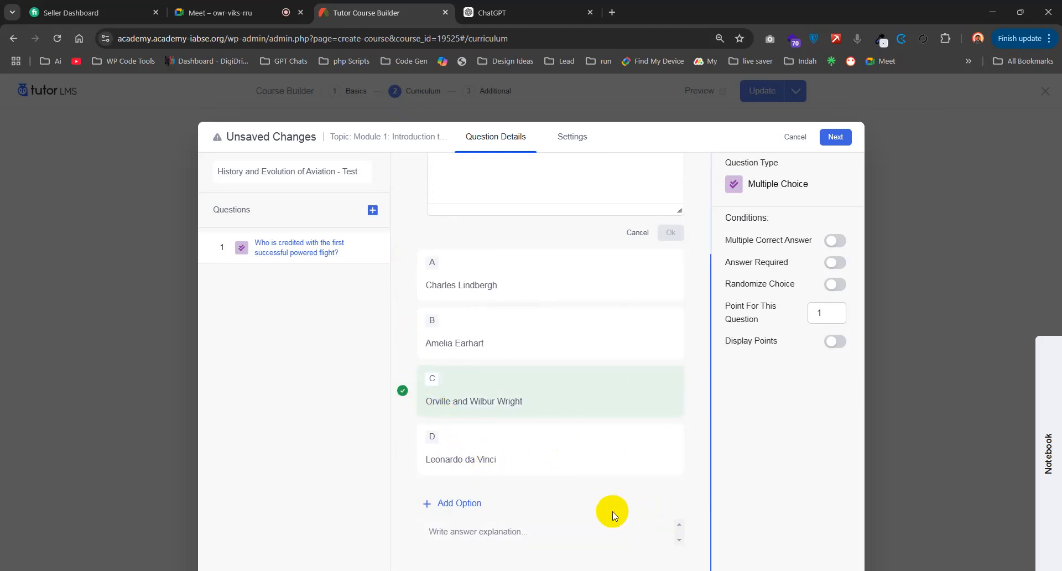
{"action": "scroll", "coordinate": [448, 341], "scroll_direction": "up", "scroll_amount": 2}
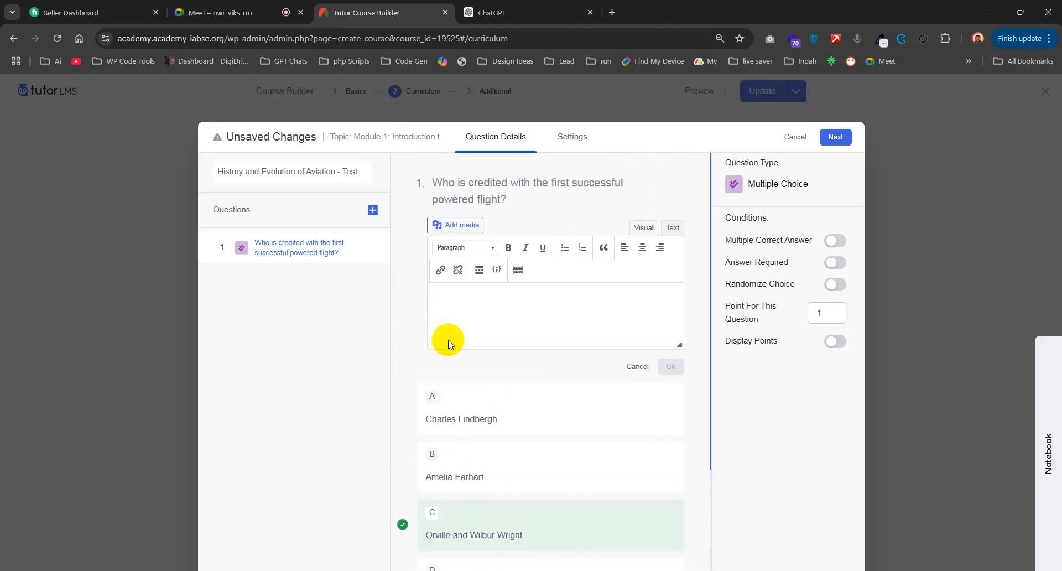
- Add a second multiple-choice question, select the second ChatGPT question's text, and arrange ChatGPT side by side with the course builder
{"action": "left_click", "coordinate": [373, 216]}
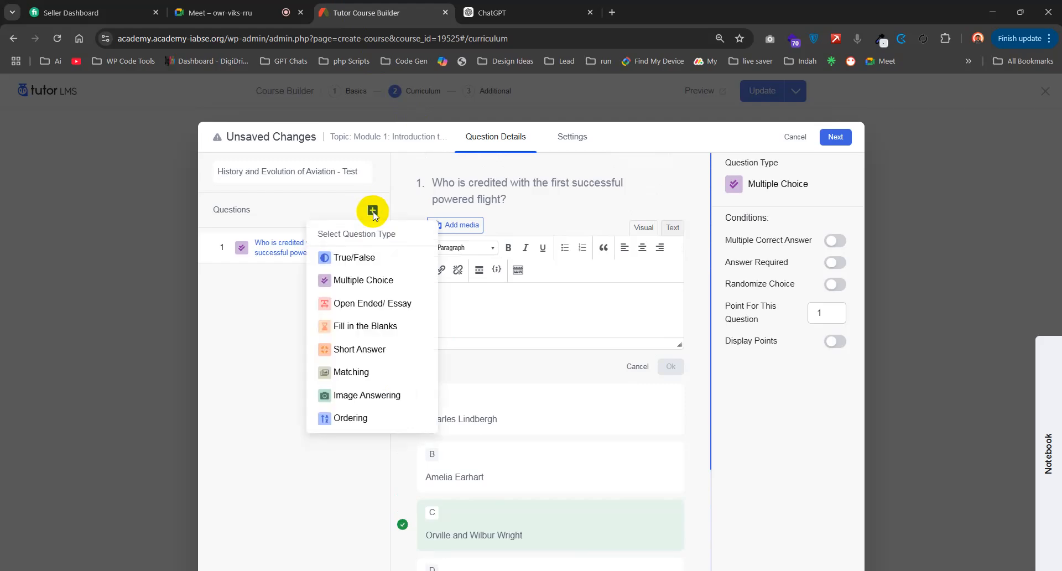
{"action": "left_click", "coordinate": [372, 278]}
{"action": "left_click", "coordinate": [489, 12]}
{"action": "left_click_drag", "start_coordinate": [664, 308], "coordinate": [464, 312]}
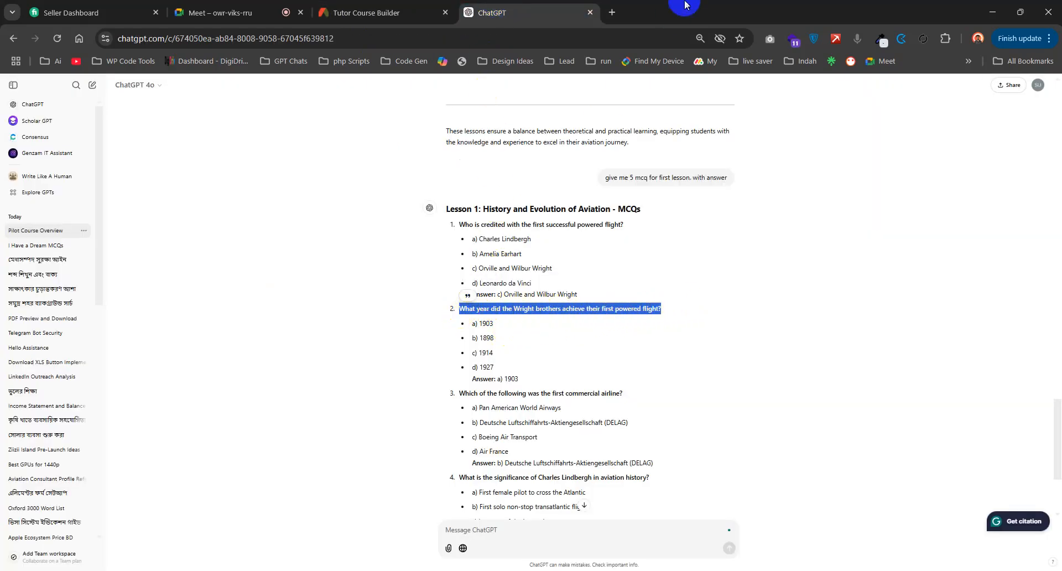
{"action": "left_click_drag", "start_coordinate": [553, 14], "coordinate": [1060, 337]}
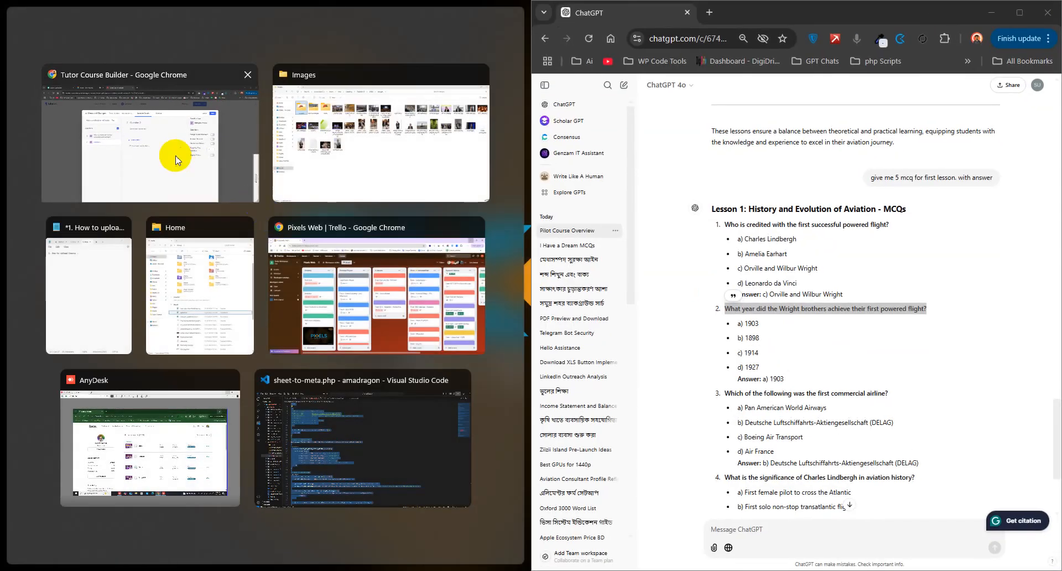
{"action": "left_click", "coordinate": [177, 161]}
- Title question 2 "What year did the Wright brothers achieve their first powered flight?"
{"action": "left_click", "coordinate": [208, 185]}
{"action": "key", "text": "ctrl+a"}
{"action": "type", "text": "What year did the Wright brothers achieve their first powered flight?"}
- Add four answer options to question 2: 1903 as A, 1898 as B, 1914 as C and 1927 as D
{"action": "double_click", "coordinate": [752, 323]}
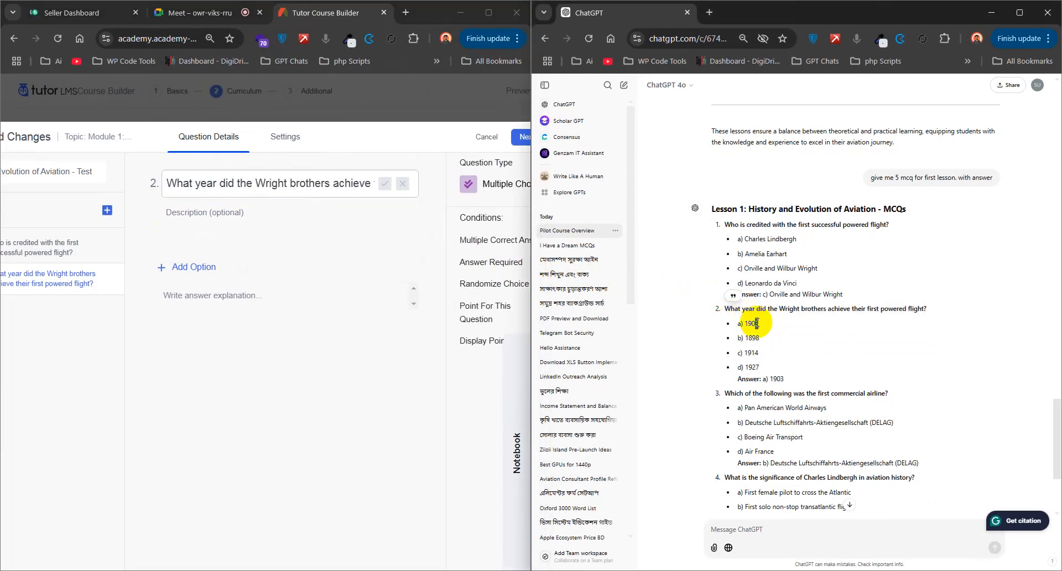
{"action": "left_click", "coordinate": [207, 266]}
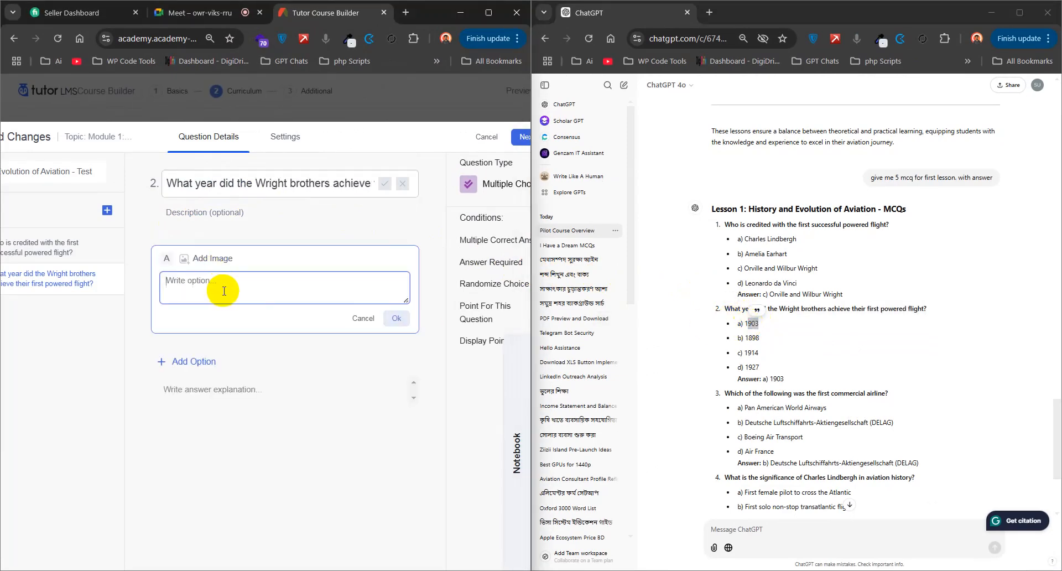
{"action": "left_click", "coordinate": [195, 362]}
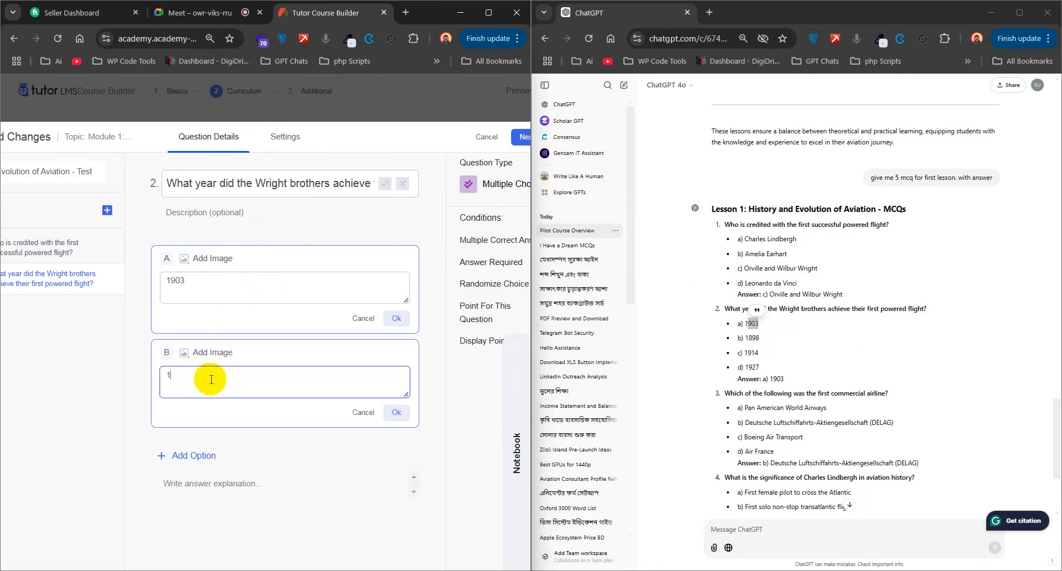
{"action": "left_click", "coordinate": [191, 454]}
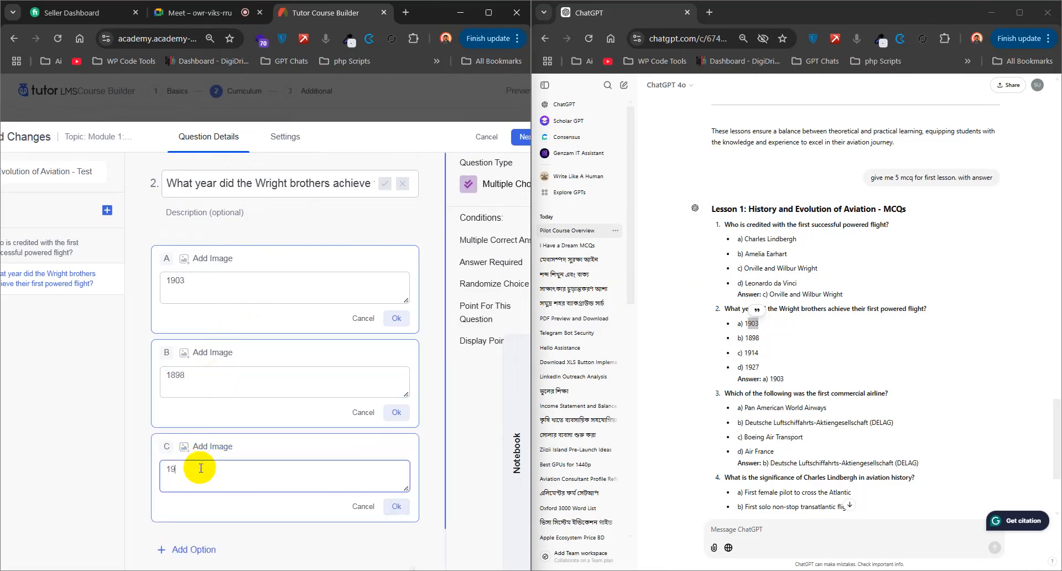
{"action": "left_click", "coordinate": [190, 550]}
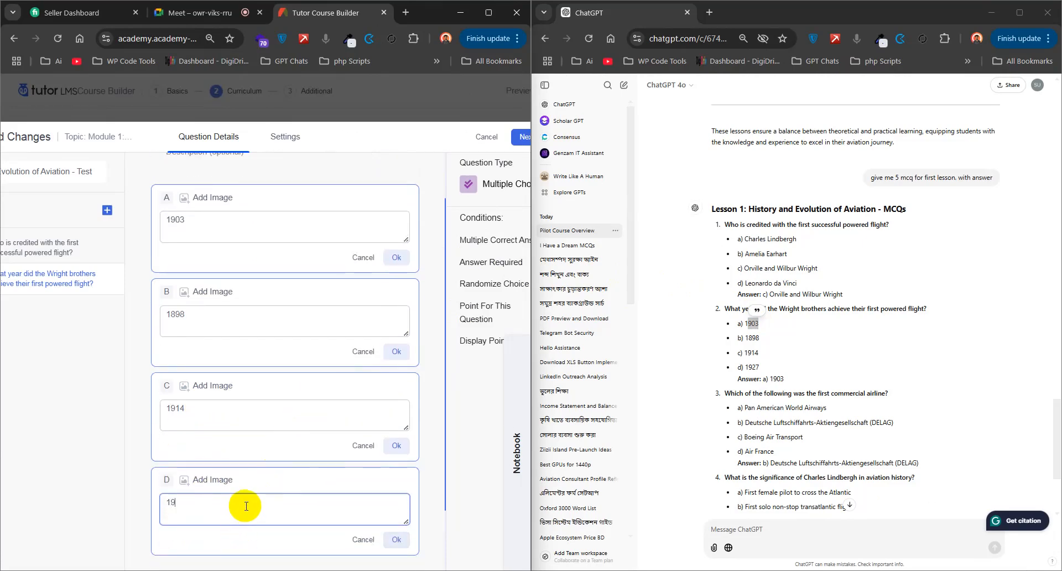
{"action": "type", "text": "1927"}
- Confirm the four year options, mark 1903 as the correct answer, and confirm the title of question 2
{"action": "left_click", "coordinate": [397, 539]}
{"action": "left_click", "coordinate": [397, 446]}
{"action": "left_click", "coordinate": [397, 348]}
{"action": "left_click", "coordinate": [397, 283]}
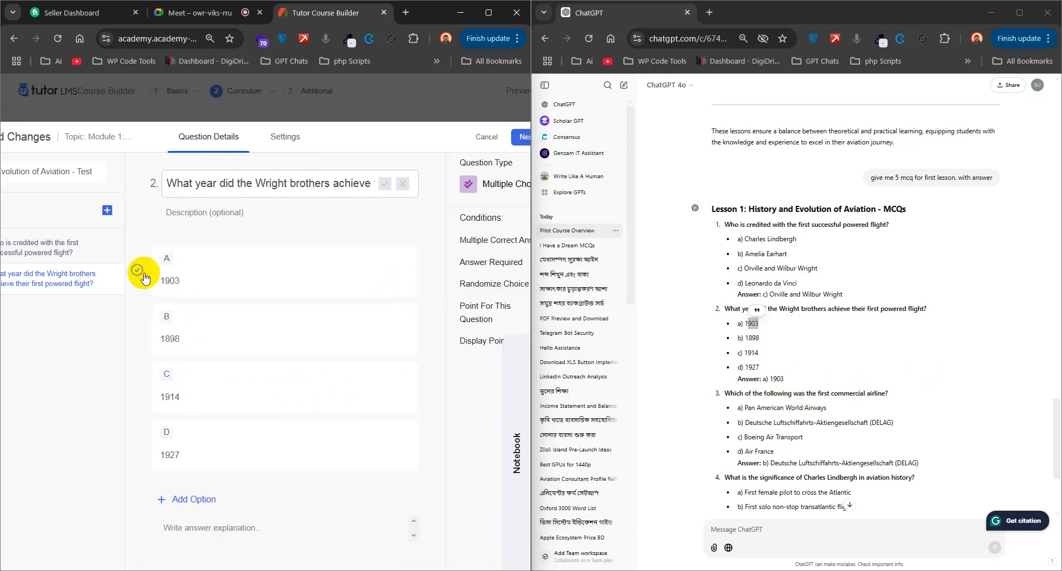
{"action": "left_click", "coordinate": [137, 269]}
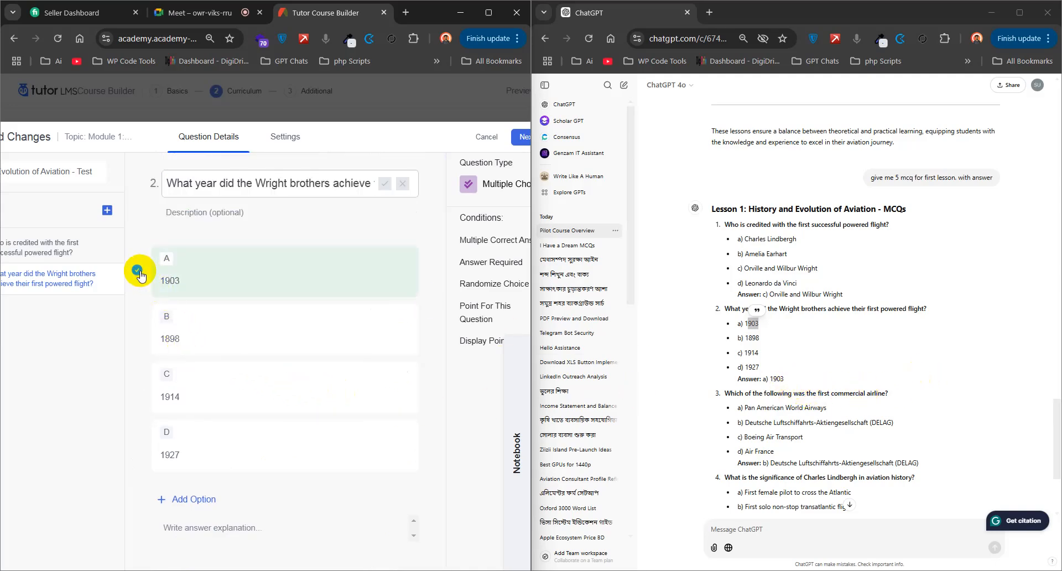
{"action": "left_click", "coordinate": [108, 211]}
{"action": "left_click", "coordinate": [242, 228]}
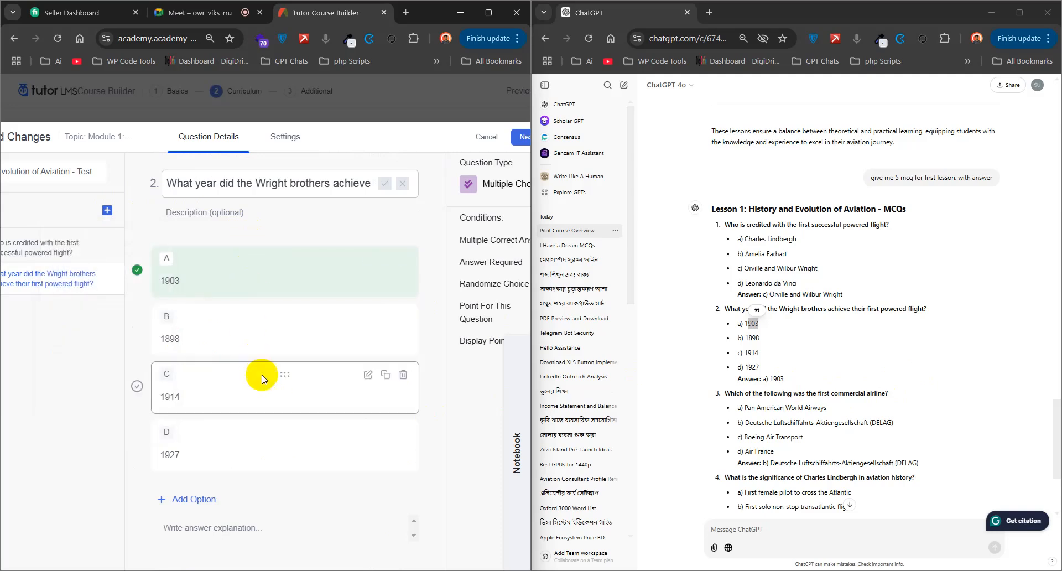
{"action": "left_click", "coordinate": [385, 185]}
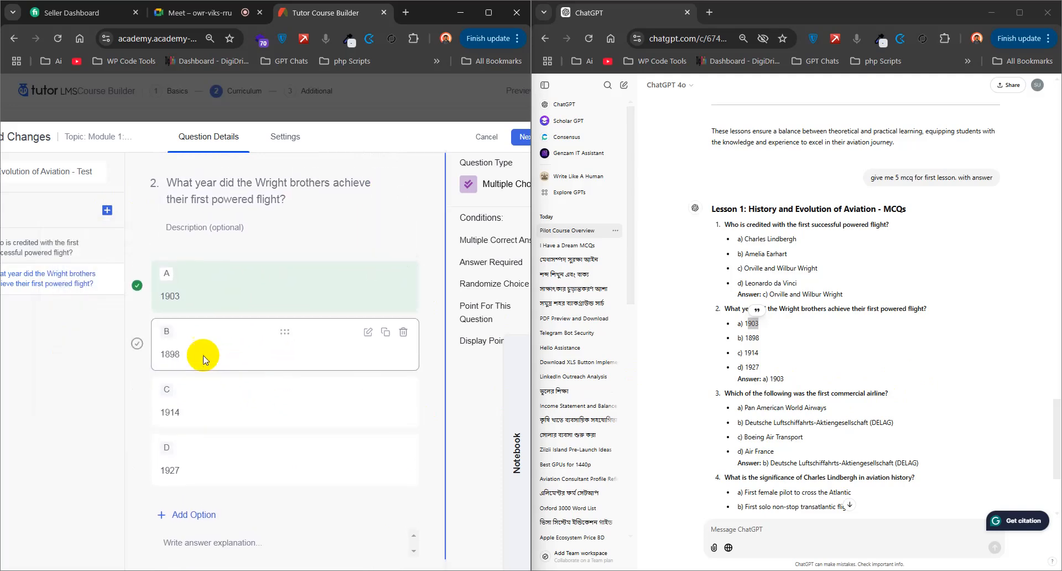
- Add a third multiple-choice question titled "Which of the following was the first commercial airline?" from ChatGPT
{"action": "left_click", "coordinate": [107, 210]}
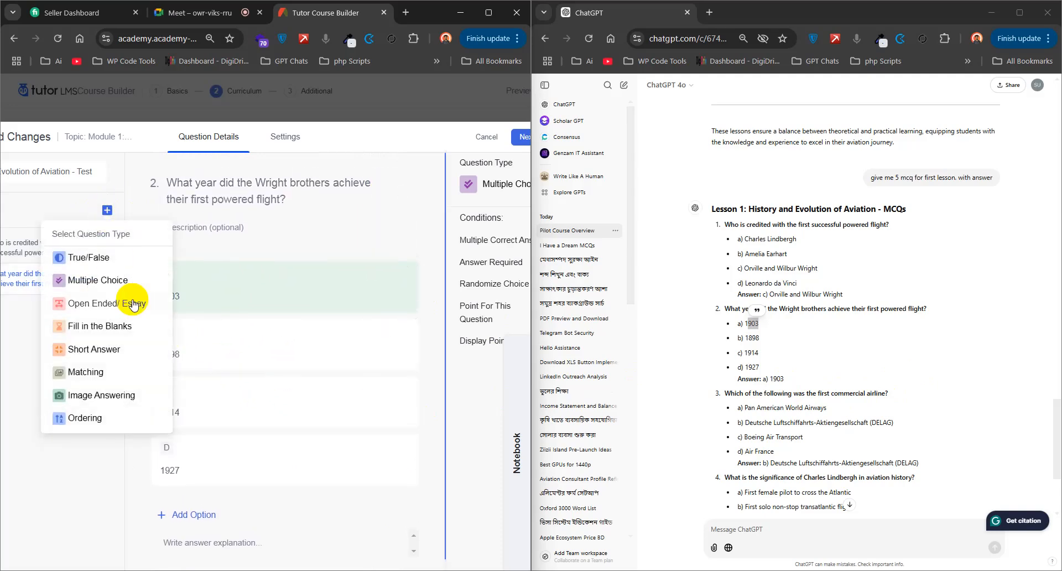
{"action": "left_click", "coordinate": [105, 282]}
{"action": "scroll", "coordinate": [725, 426], "scroll_direction": "down", "scroll_amount": 1}
{"action": "left_click_drag", "start_coordinate": [889, 332], "coordinate": [717, 342]}
{"action": "key", "text": "ctrl+c"}
{"action": "left_click", "coordinate": [161, 182]}
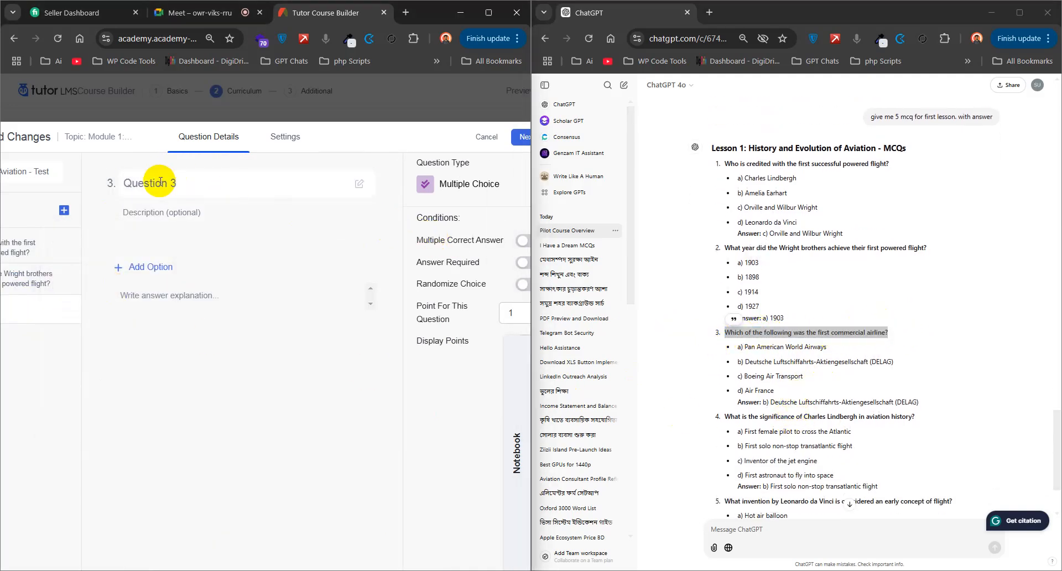
{"action": "key", "text": "ctrl+v"}
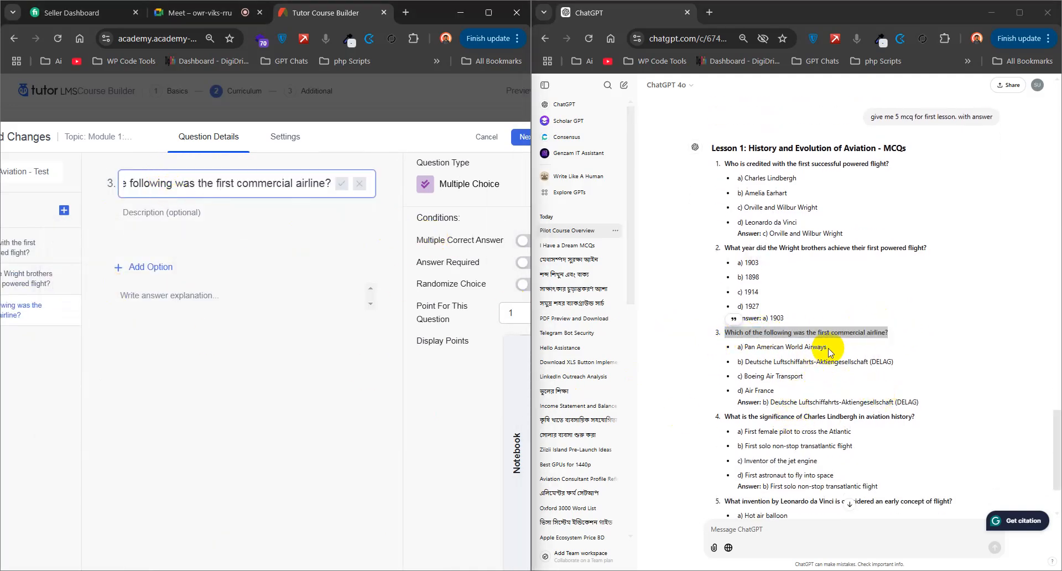
- Add "Pan American World Airways" as option A and "Deutsche Luftschiffahrts-Aktiengesellschaft (DELAG)" as option B from ChatGPT
{"action": "left_click_drag", "start_coordinate": [829, 346], "coordinate": [748, 346]}
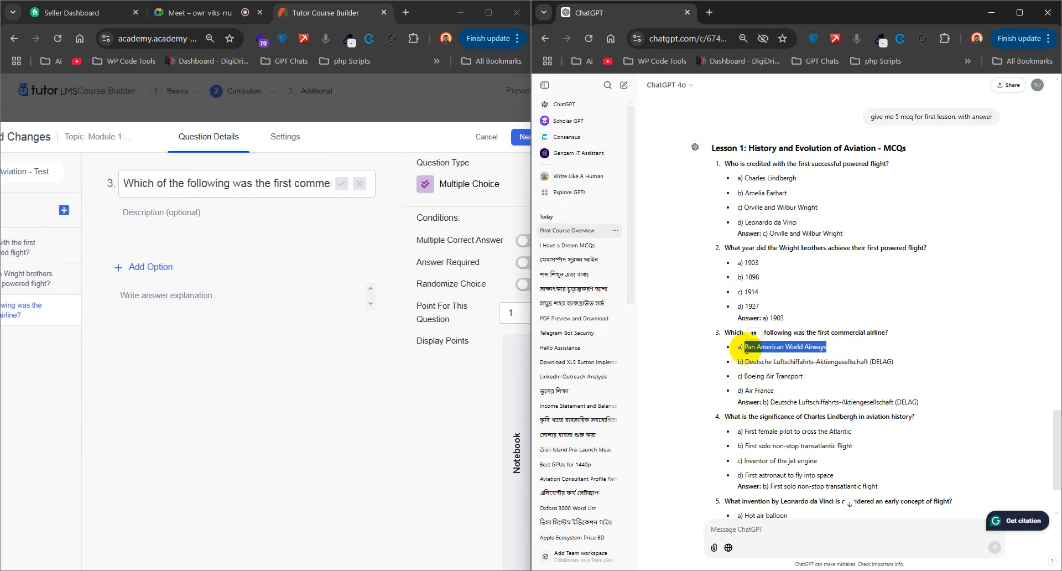
{"action": "left_click", "coordinate": [207, 276]}
{"action": "type", "text": "Pan American World Airways"}
{"action": "left_click_drag", "start_coordinate": [893, 362], "coordinate": [750, 364]}
{"action": "key", "text": "ctrl+c"}
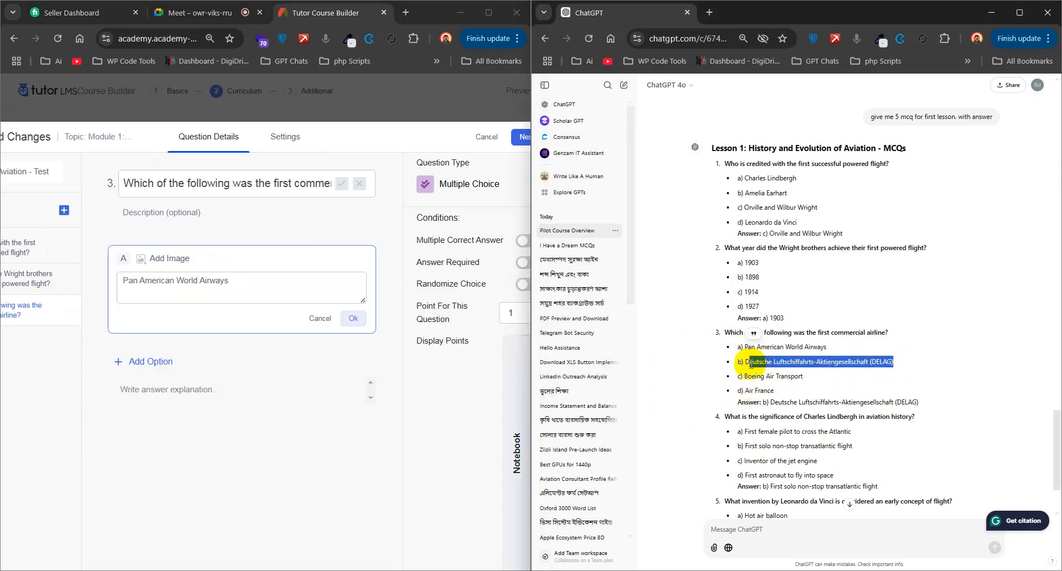
{"action": "left_click", "coordinate": [237, 362]}
{"action": "key", "text": "ctrl+v"}
- Copy "Boeing Air Transport" from the ChatGPT answers and enter it as option C of question 3
{"action": "left_click_drag", "start_coordinate": [803, 376], "coordinate": [743, 377]}
{"action": "key", "text": "ctrl+c"}
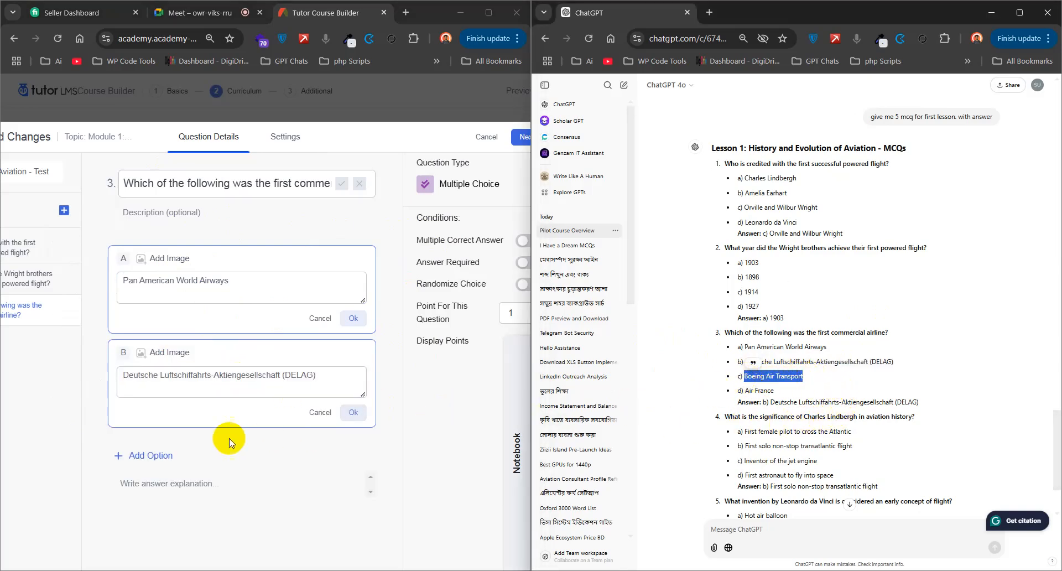
{"action": "left_click", "coordinate": [166, 456]}
{"action": "left_click", "coordinate": [235, 469]}
{"action": "key", "text": "ctrl+v"}
- Copy "Air France" from the ChatGPT answers and enter it as option D of question 3
{"action": "scroll", "coordinate": [777, 435], "scroll_direction": "down", "scroll_amount": 2}
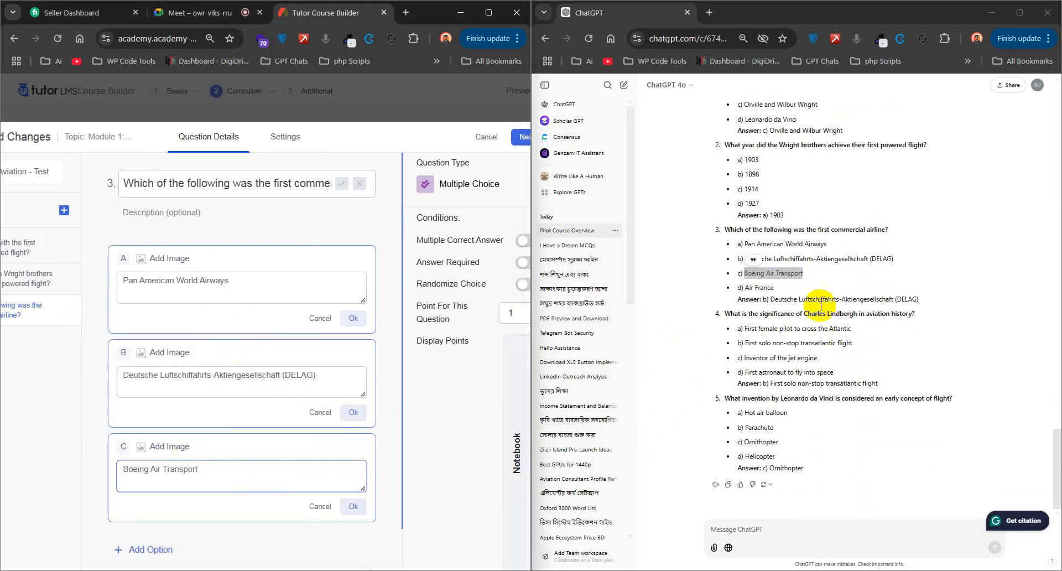
{"action": "left_click", "coordinate": [795, 297]}
{"action": "left_click_drag", "start_coordinate": [785, 286], "coordinate": [746, 288]}
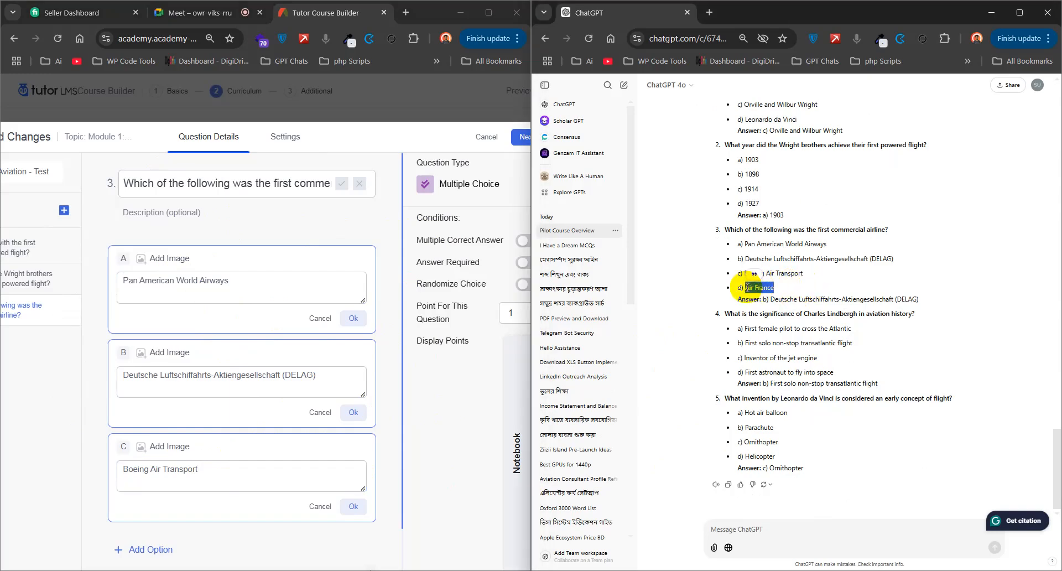
{"action": "left_click", "coordinate": [199, 546]}
{"action": "left_click", "coordinate": [156, 548]}
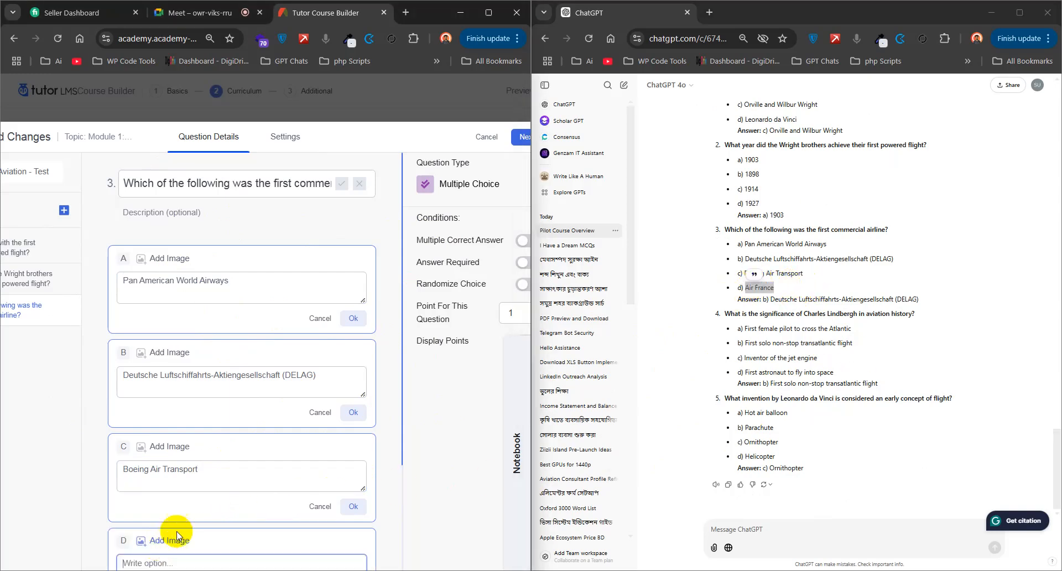
{"action": "scroll", "coordinate": [214, 519], "scroll_direction": "down", "scroll_amount": 1}
{"action": "key", "text": "ctrl+v"}
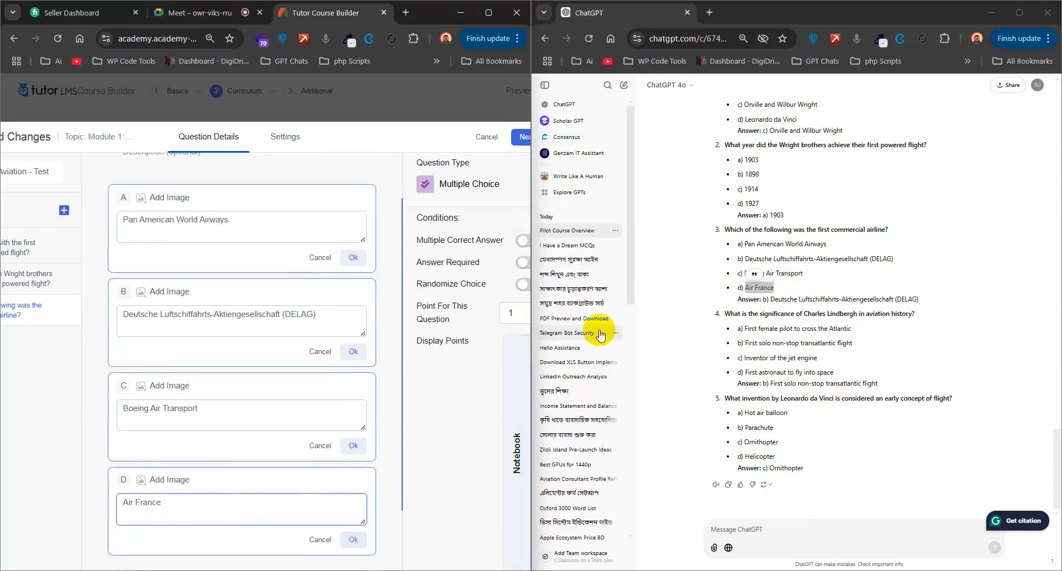
- Confirm the four airline options, mark the DELAG option as correct, and confirm the title of question 3
{"action": "left_click", "coordinate": [353, 256]}
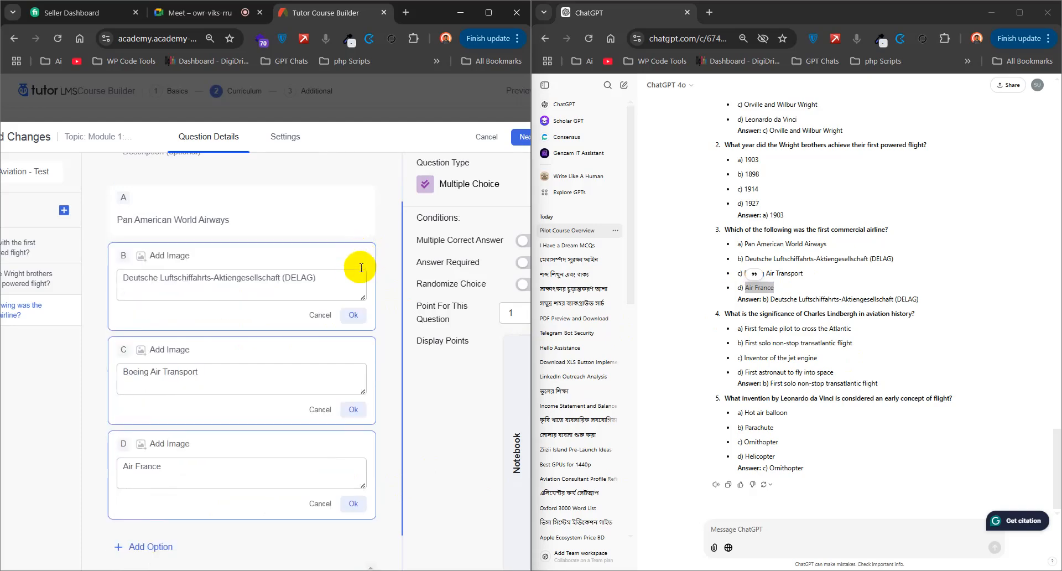
{"action": "left_click", "coordinate": [355, 317]}
{"action": "left_click", "coordinate": [357, 386]}
{"action": "left_click", "coordinate": [359, 457]}
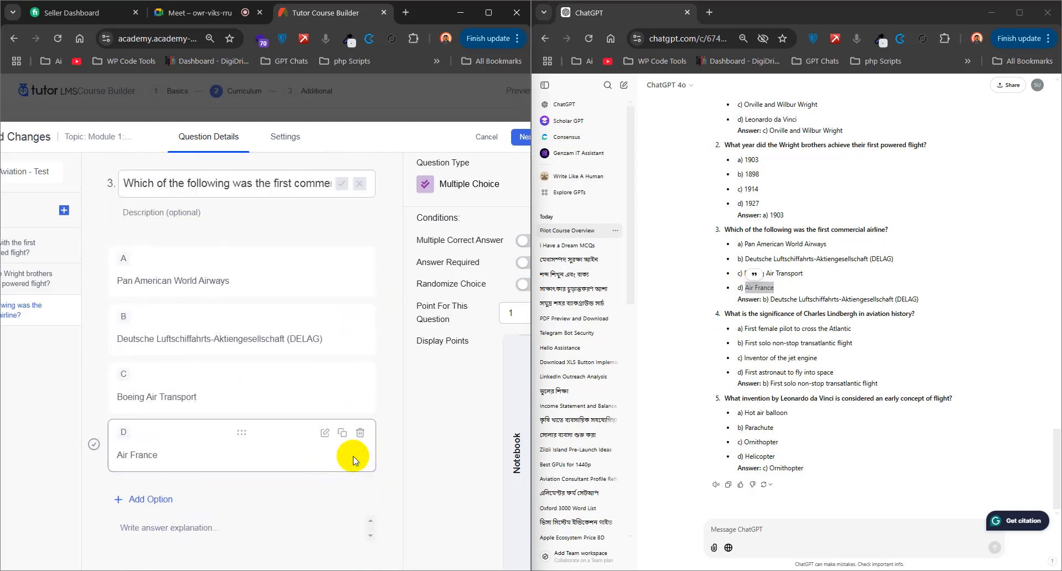
{"action": "left_click", "coordinate": [94, 326]}
{"action": "left_click", "coordinate": [341, 183]}
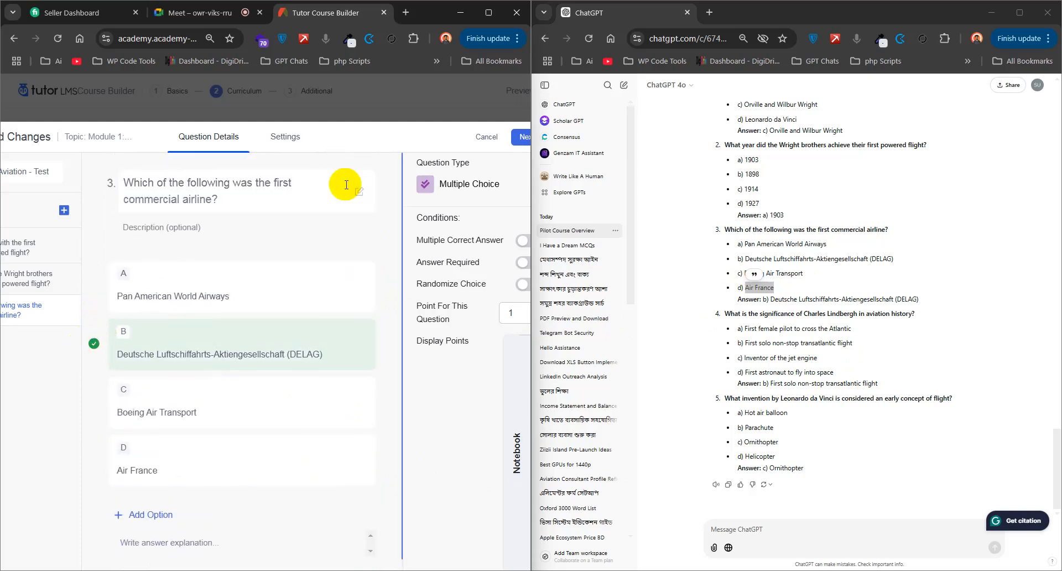
- Add a fourth multiple-choice question titled "What is the significance of Charles Lindbergh in aviation history?" from ChatGPT
{"action": "left_click", "coordinate": [63, 219]}
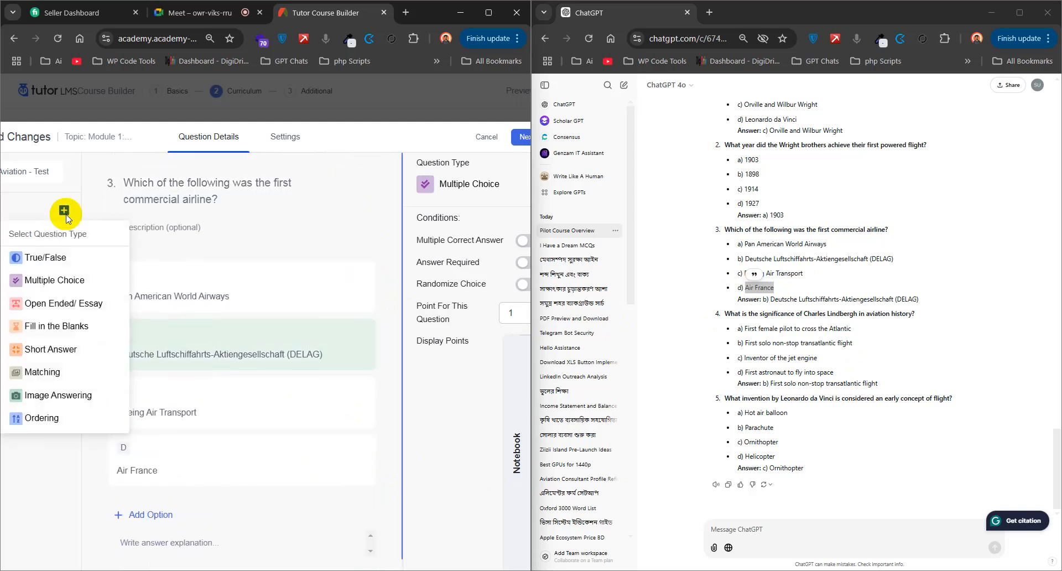
{"action": "left_click", "coordinate": [66, 273]}
{"action": "left_click_drag", "start_coordinate": [915, 313], "coordinate": [723, 313]}
{"action": "key", "text": "ctrl+c"}
{"action": "left_click", "coordinate": [172, 188]}
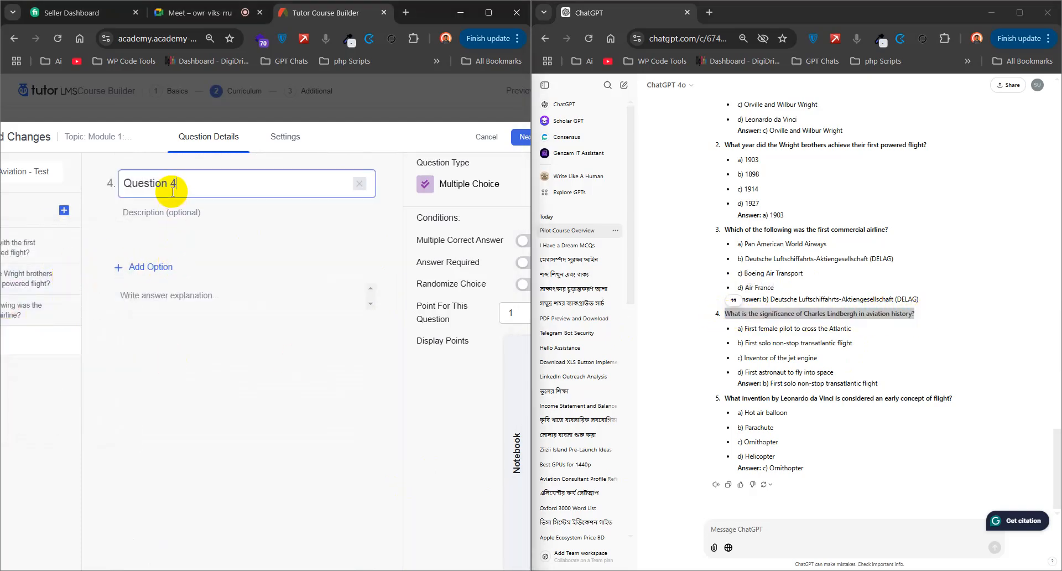
{"action": "key", "text": "ctrl+v"}
- Add "First female pilot to cross the Atlantic" from ChatGPT as option A of question 4 and confirm it
{"action": "left_click_drag", "start_coordinate": [851, 329], "coordinate": [747, 332]}
{"action": "left_click", "coordinate": [151, 266]}
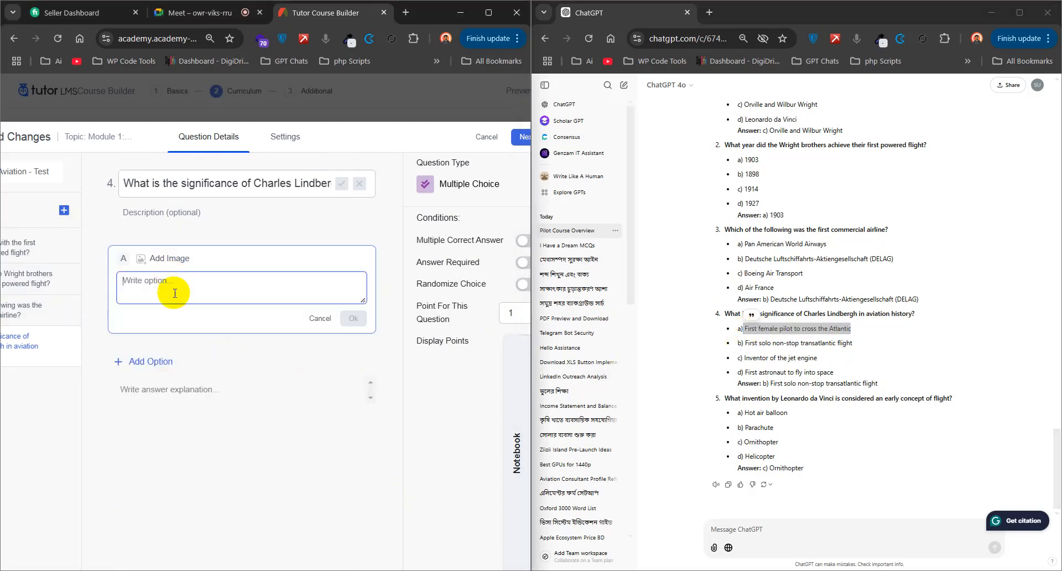
{"action": "type", "text": "First female pilot to cross the Atlantic"}
{"action": "left_click", "coordinate": [351, 320]}
- Add and confirm "First solo non-stop transatlantic flight" as option B, and confirm the title of question 4
{"action": "left_click_drag", "start_coordinate": [863, 344], "coordinate": [762, 346]}
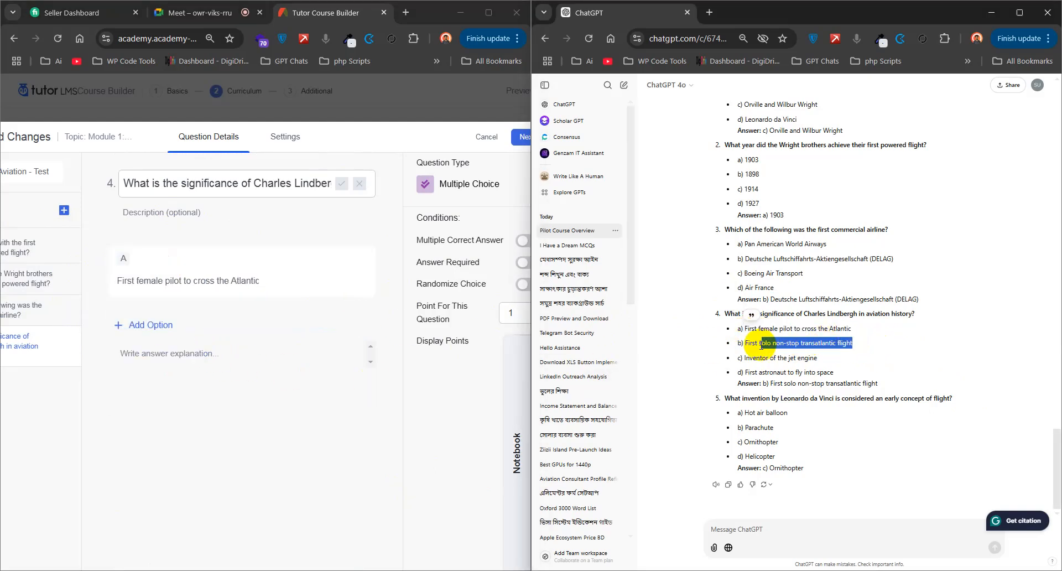
{"action": "left_click", "coordinate": [146, 326]}
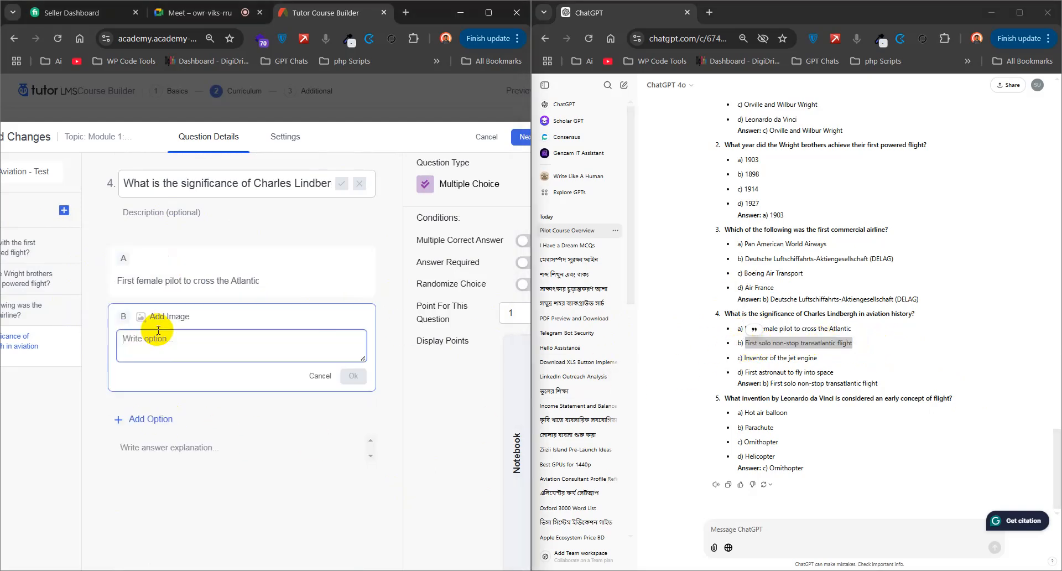
{"action": "type", "text": "First solo non-stop transatlantic flight"}
{"action": "left_click", "coordinate": [352, 378]}
{"action": "left_click", "coordinate": [342, 183]}
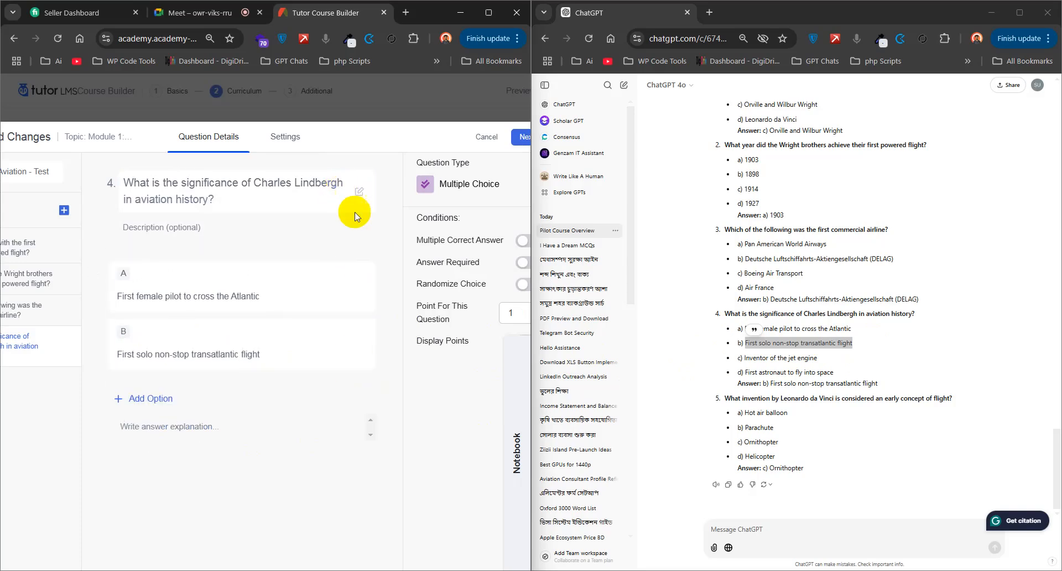
- Add "Inventor of the jet engine" from ChatGPT as option C of question 4 and confirm it
{"action": "left_click", "coordinate": [828, 360]}
{"action": "left_click_drag", "start_coordinate": [827, 361], "coordinate": [750, 365]}
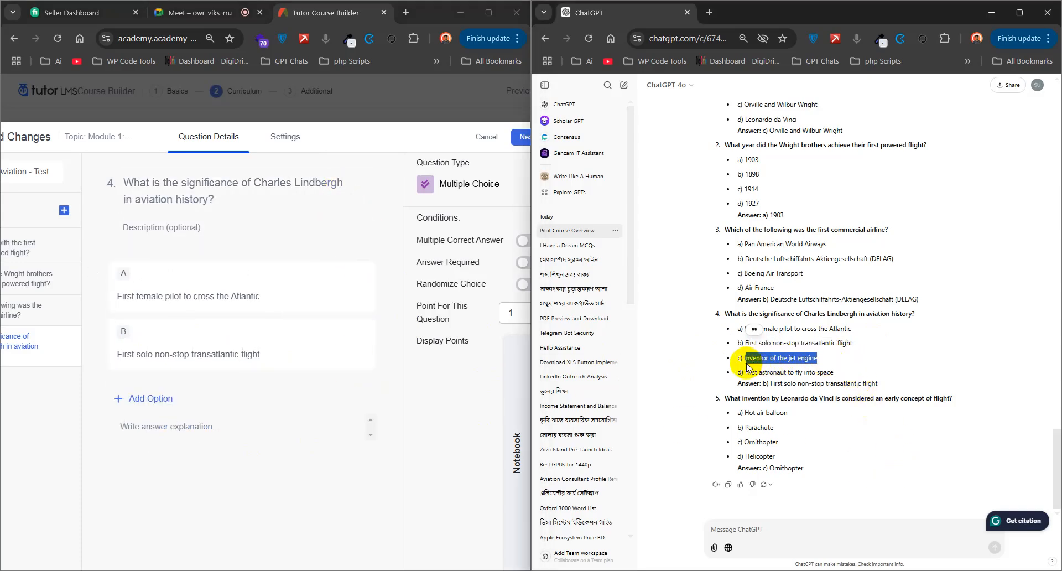
{"action": "key", "text": "ctrl+c"}
{"action": "left_click", "coordinate": [146, 398]}
{"action": "key", "text": "ctrl+v"}
{"action": "left_click_drag", "start_coordinate": [834, 372], "coordinate": [760, 373]}
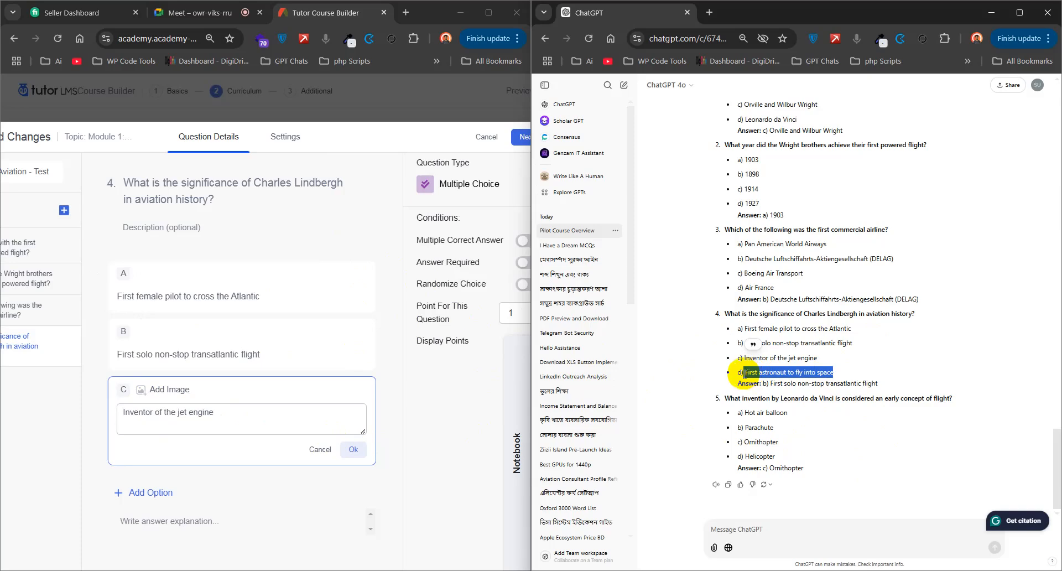
{"action": "left_click", "coordinate": [353, 449]}
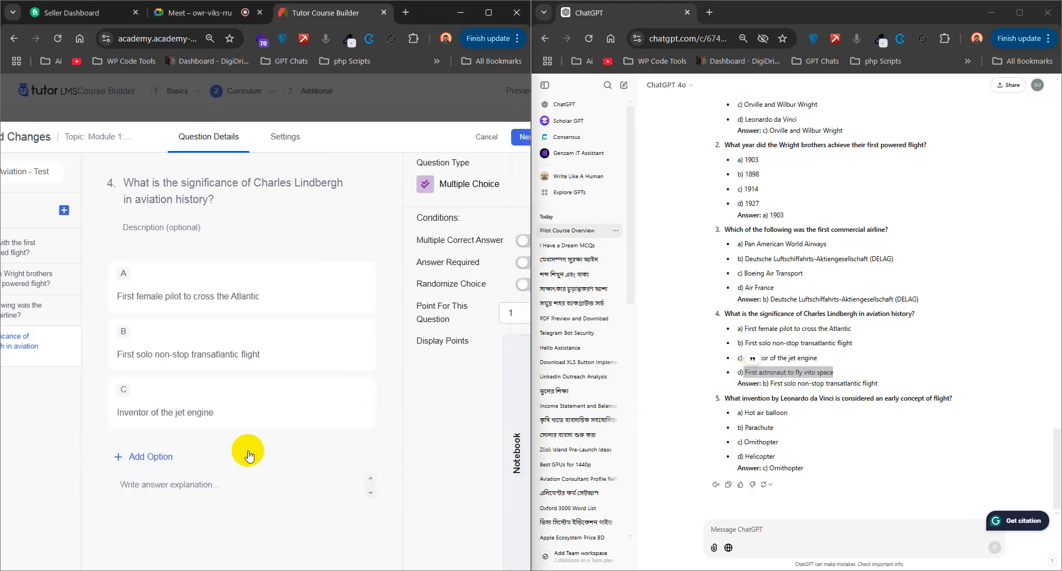
- Add "First astronaut to fly into space" as option D of question 4 and mark option B as the correct answer
{"action": "left_click", "coordinate": [190, 455]}
{"action": "left_click", "coordinate": [220, 474]}
{"action": "key", "text": "ctrl+v"}
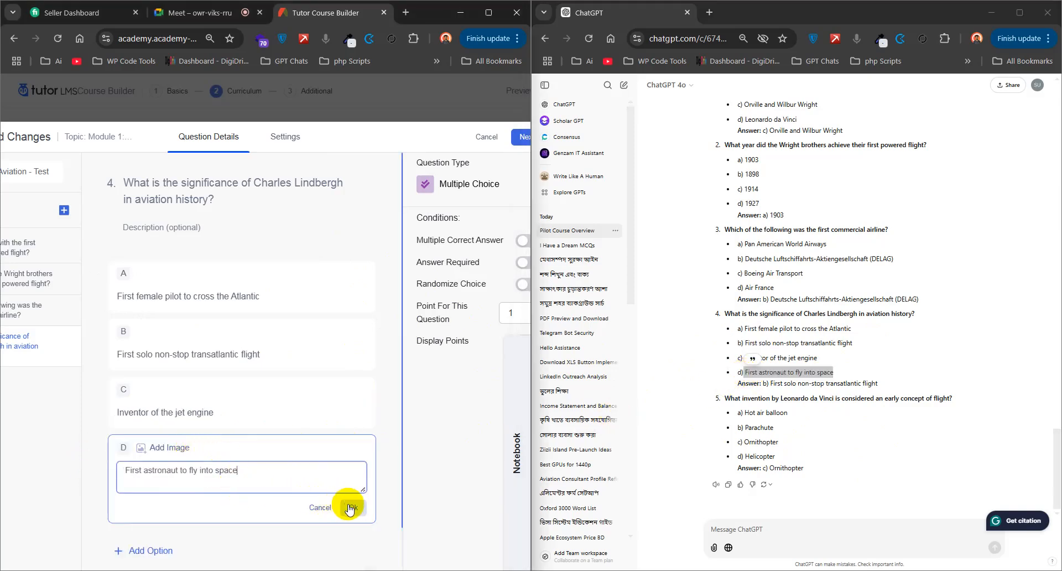
{"action": "left_click", "coordinate": [353, 507]}
{"action": "left_click", "coordinate": [94, 343]}
- Add a fifth multiple-choice question titled "What invention by Leonardo da Vinci is considered an early concept of flight?" from ChatGPT
{"action": "left_click_drag", "start_coordinate": [952, 398], "coordinate": [737, 402]}
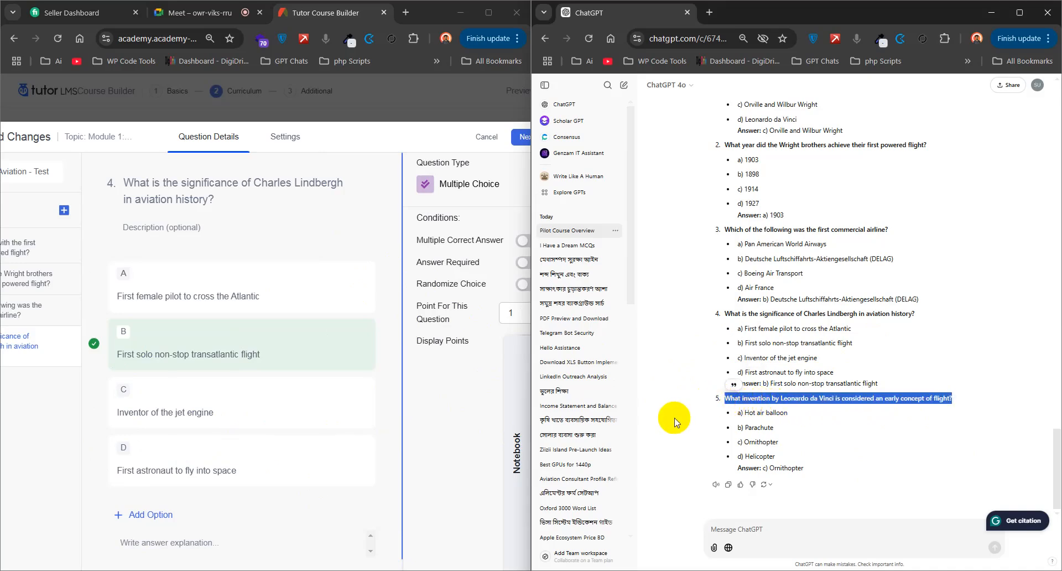
{"action": "left_click", "coordinate": [58, 213]}
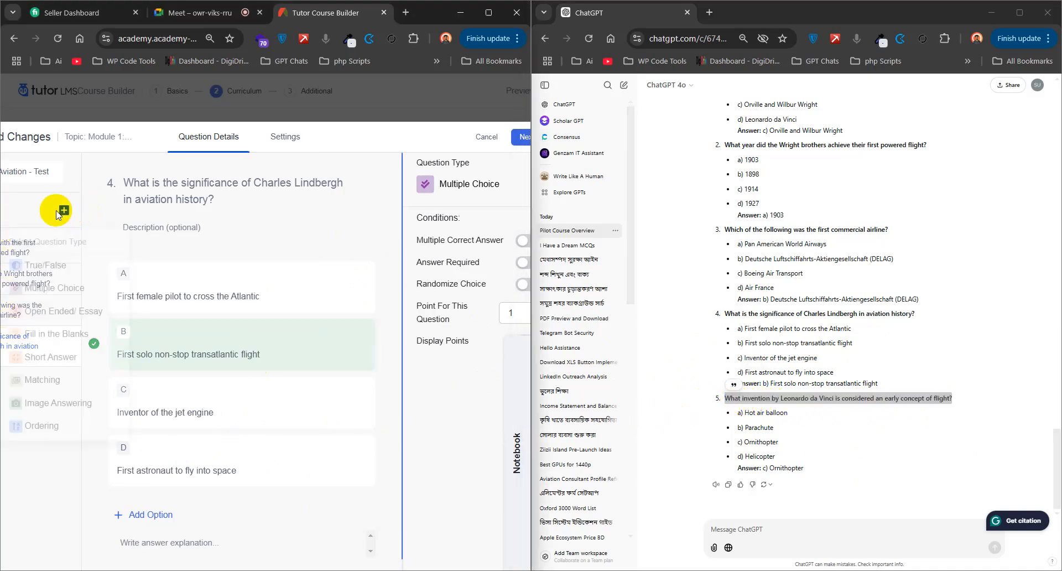
{"action": "left_click", "coordinate": [62, 289]}
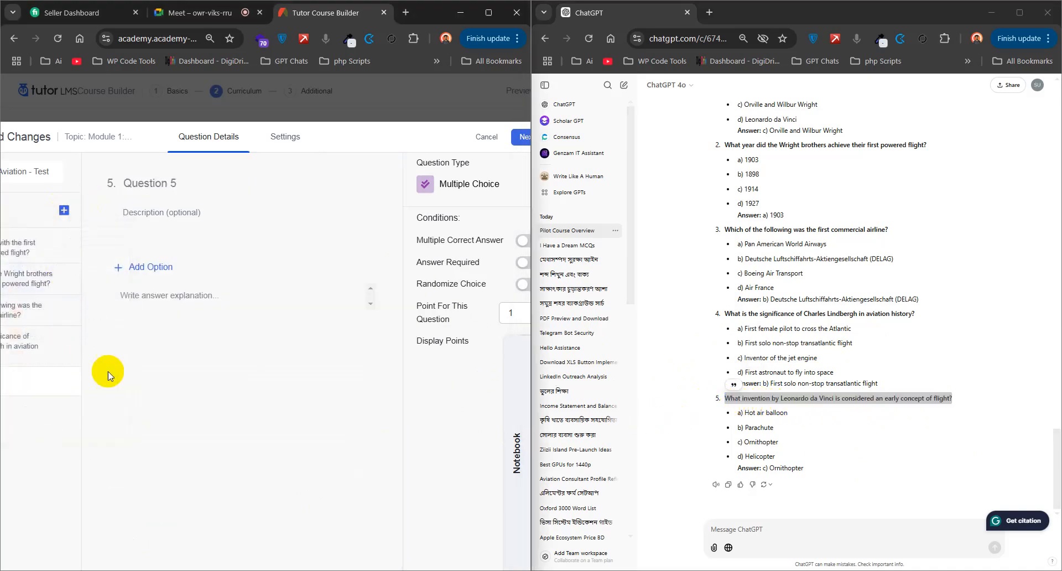
{"action": "left_click", "coordinate": [199, 187]}
{"action": "key", "text": "ctrl+v"}
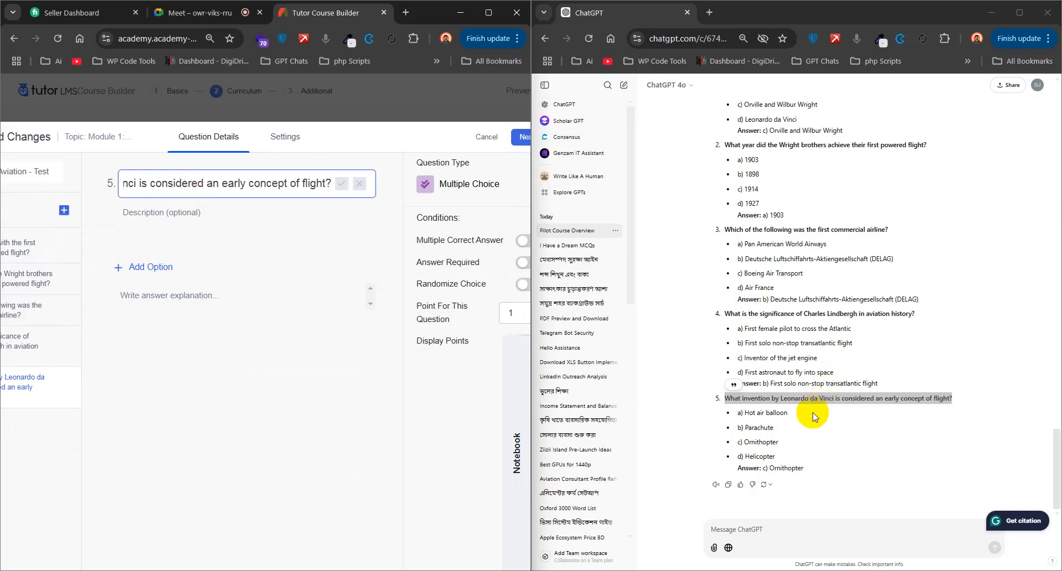
- Confirm the title of question 5, and add "Hot air balloon" from ChatGPT as its option A
{"action": "left_click_drag", "start_coordinate": [787, 412], "coordinate": [745, 413]}
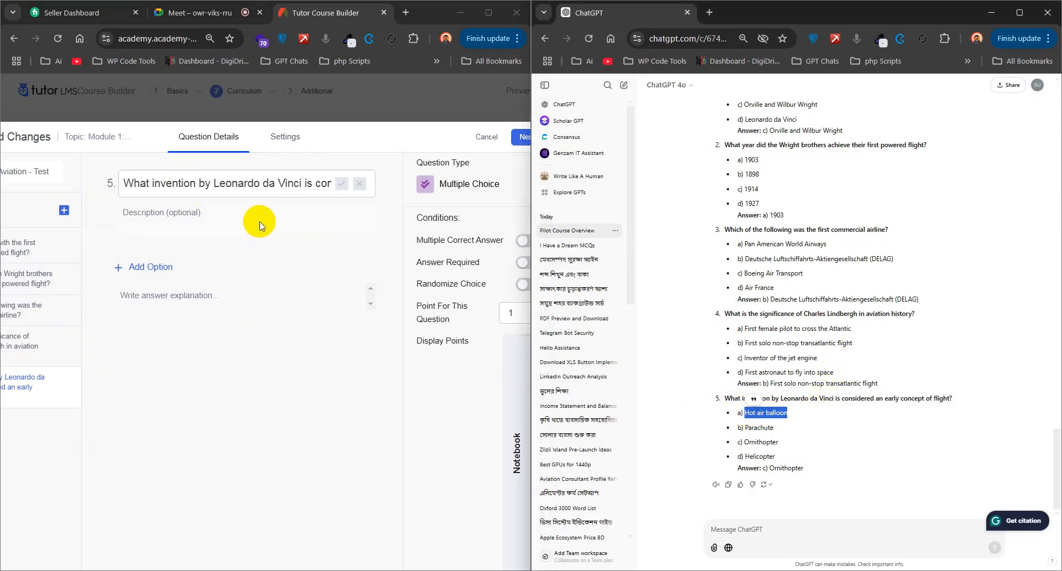
{"action": "left_click", "coordinate": [341, 183]}
{"action": "left_click", "coordinate": [203, 282]}
{"action": "type", "text": "Hot air balloon"}
{"action": "left_click", "coordinate": [351, 333]}
- Add "Parachute" from ChatGPT as option B of question 5 and confirm it
{"action": "left_click_drag", "start_coordinate": [773, 427], "coordinate": [755, 427]}
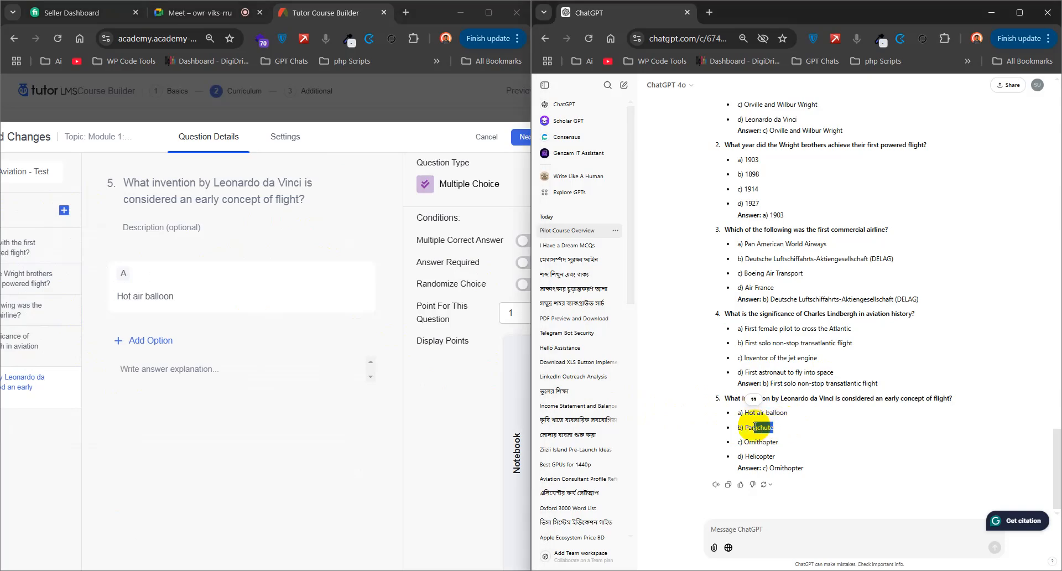
{"action": "key", "text": "ctrl+c"}
{"action": "left_click", "coordinate": [179, 344]}
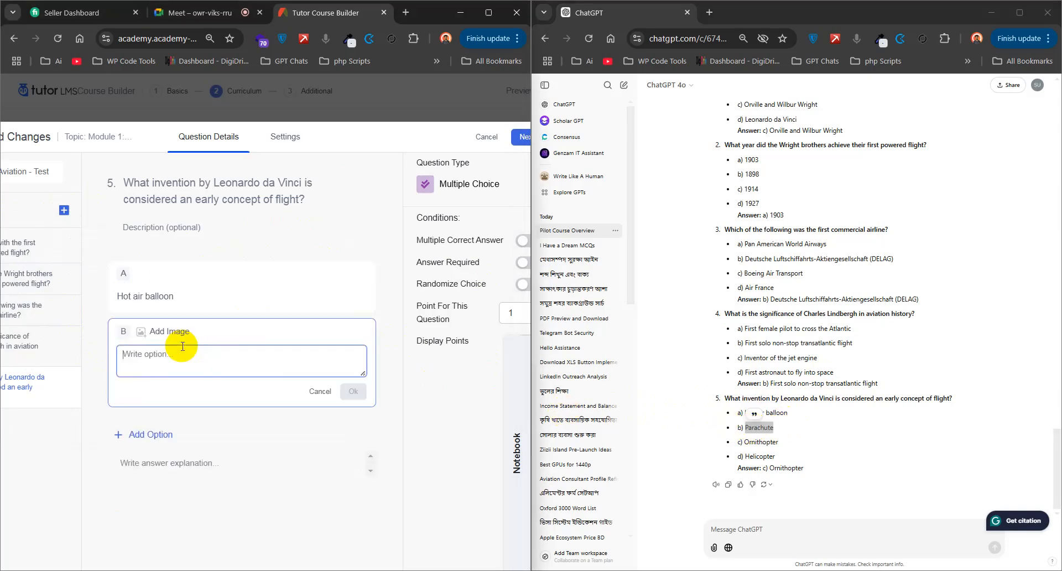
{"action": "key", "text": "ctrl+v"}
{"action": "left_click", "coordinate": [354, 391]}
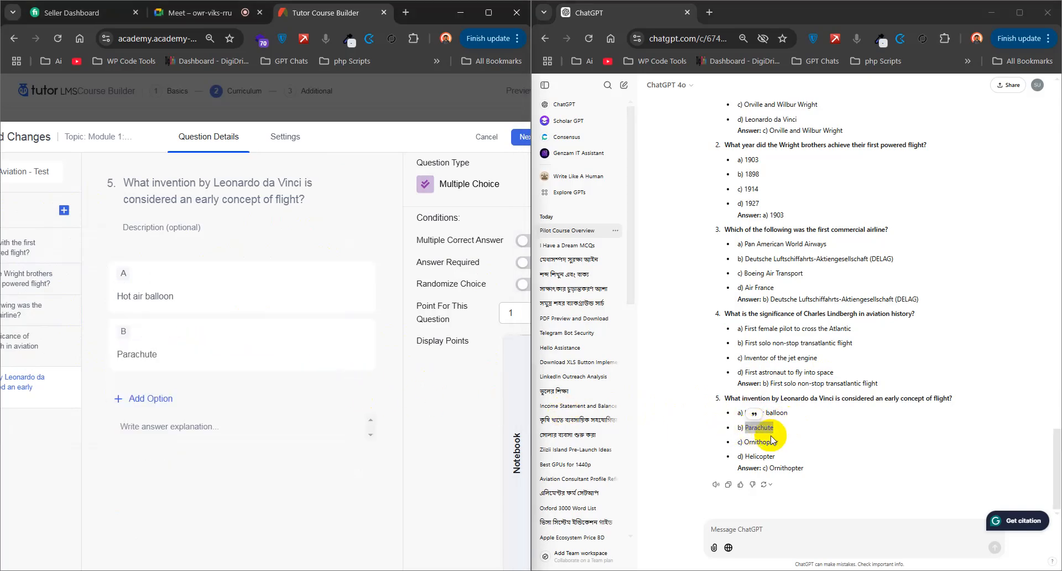
- Try to add "Ornithopter" from ChatGPT as option C of question 5
{"action": "double_click", "coordinate": [760, 442]}
{"action": "left_click", "coordinate": [147, 400]}
{"action": "key", "text": "ctrl+v"}
{"action": "left_click", "coordinate": [354, 446]}
- Add "Helicopter" from ChatGPT as option D of question 5 and confirm it
{"action": "double_click", "coordinate": [756, 456]}
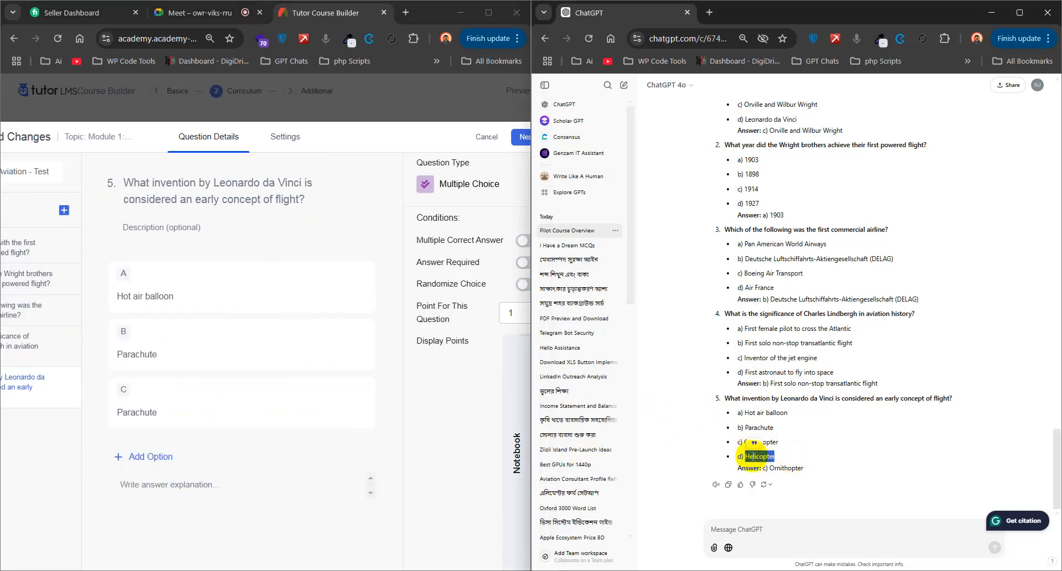
{"action": "left_click", "coordinate": [165, 459]}
{"action": "left_click", "coordinate": [165, 459]}
{"action": "key", "text": "ctrl+v"}
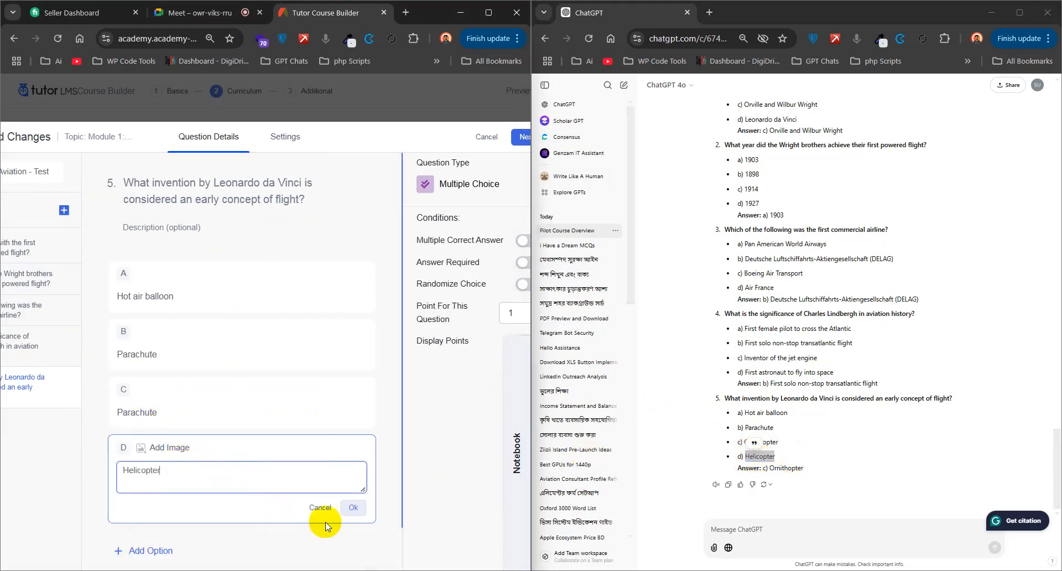
{"action": "left_click", "coordinate": [352, 507]}
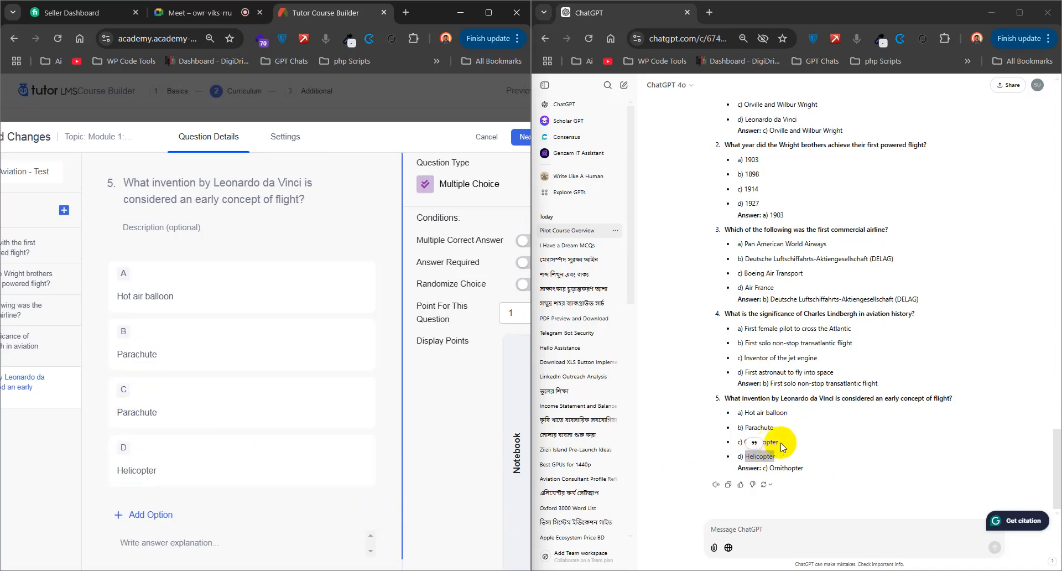
- Replace the text of option C of question 5 with "Ornithopter" and mark it as the correct answer
{"action": "left_click", "coordinate": [765, 443]}
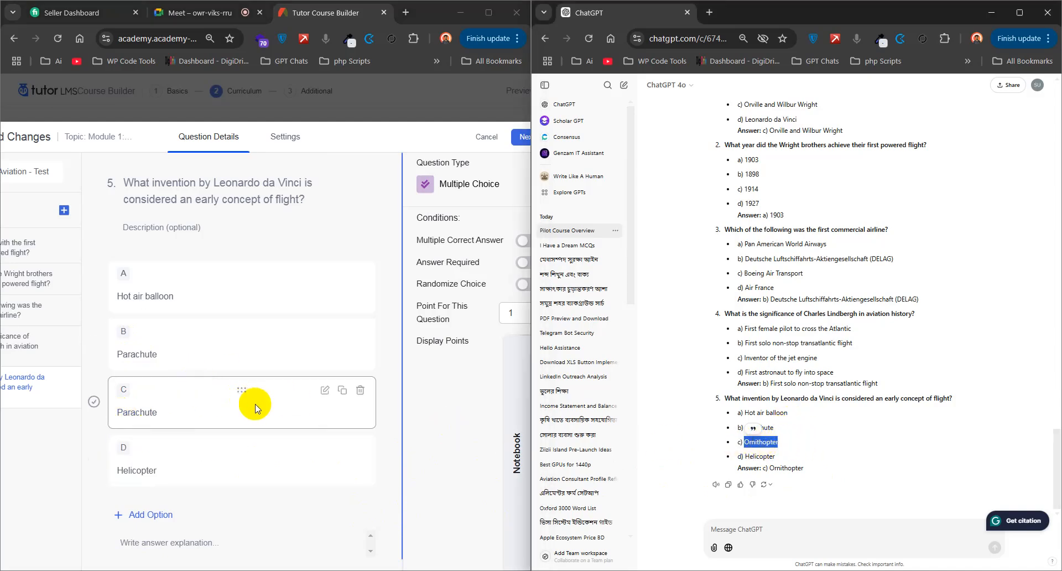
{"action": "left_click", "coordinate": [320, 391]}
{"action": "key", "text": "ctrl+v"}
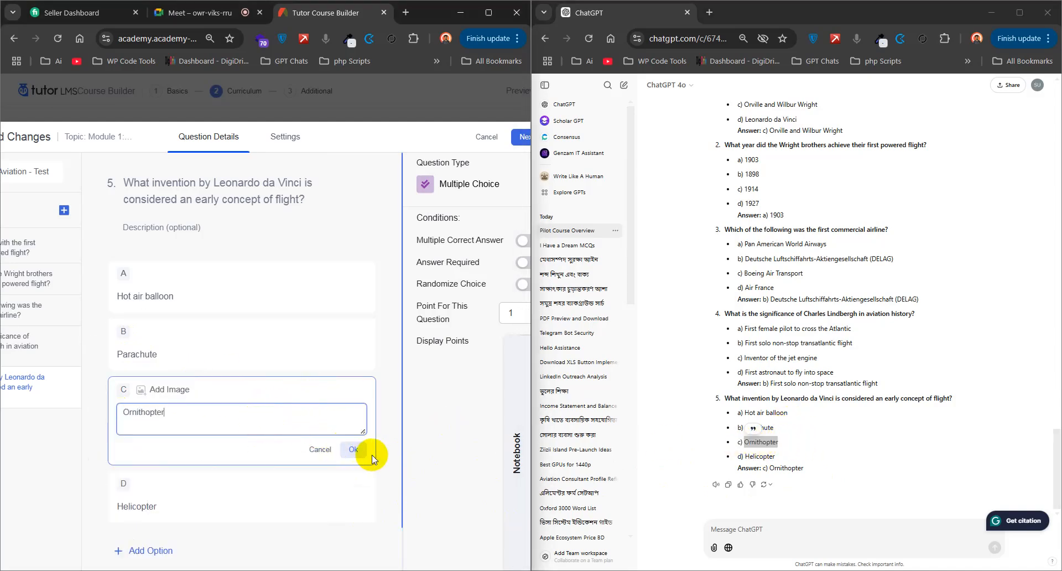
{"action": "left_click", "coordinate": [353, 449]}
{"action": "left_click", "coordinate": [93, 403]}
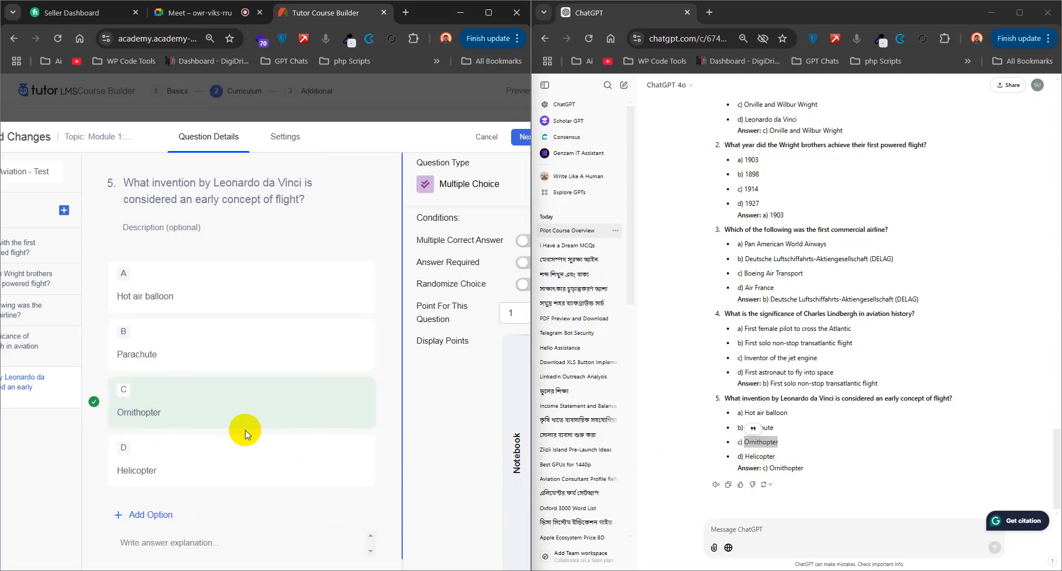
- Maximize the course builder window and proceed to the quiz settings
{"action": "left_click", "coordinate": [476, 15]}
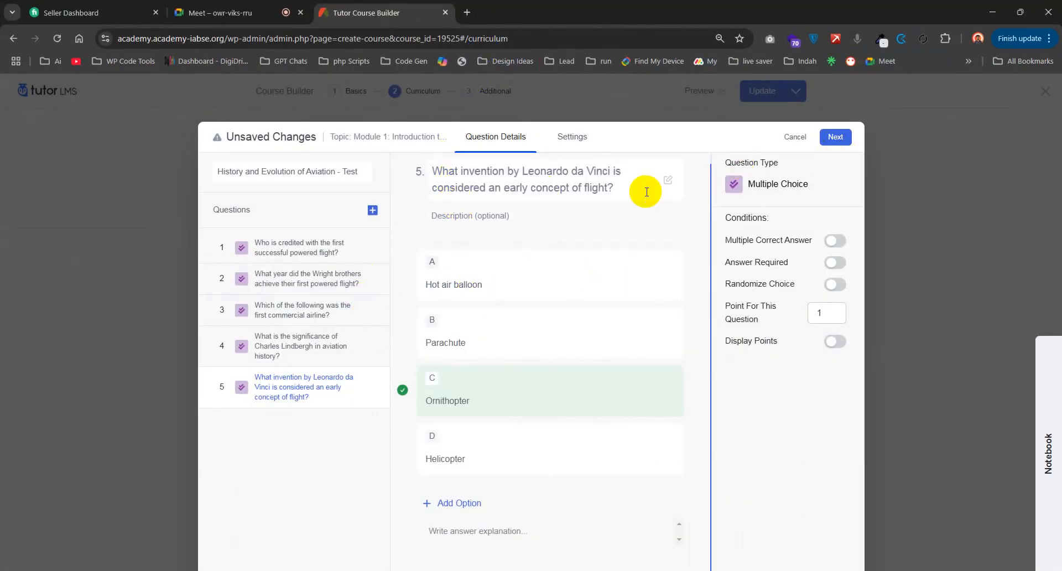
{"action": "left_click", "coordinate": [836, 138]}
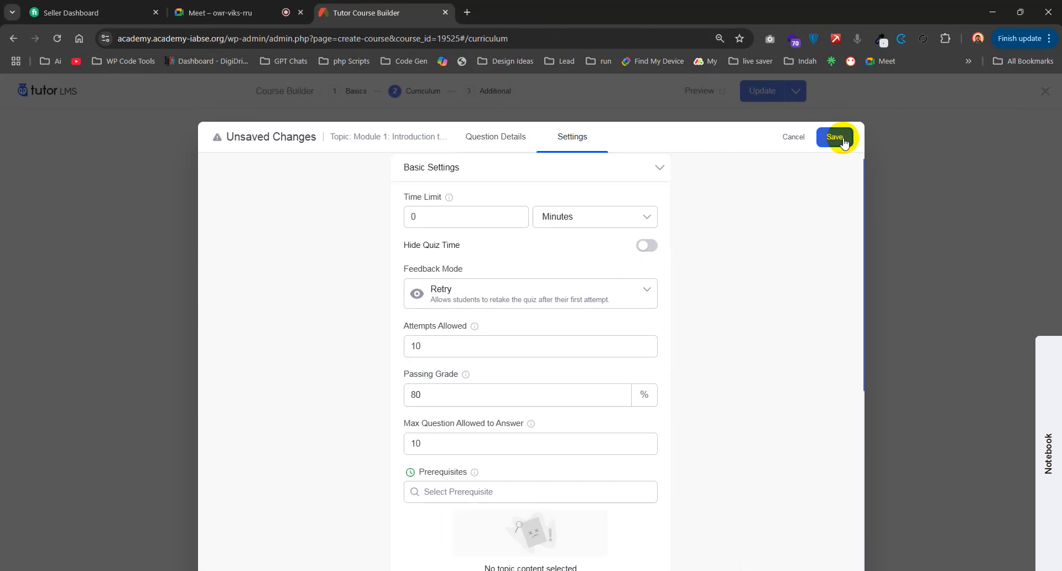
{"action": "scroll", "coordinate": [549, 322], "scroll_direction": "down", "scroll_amount": 3}
{"action": "scroll", "coordinate": [522, 308], "scroll_direction": "up", "scroll_amount": 4}
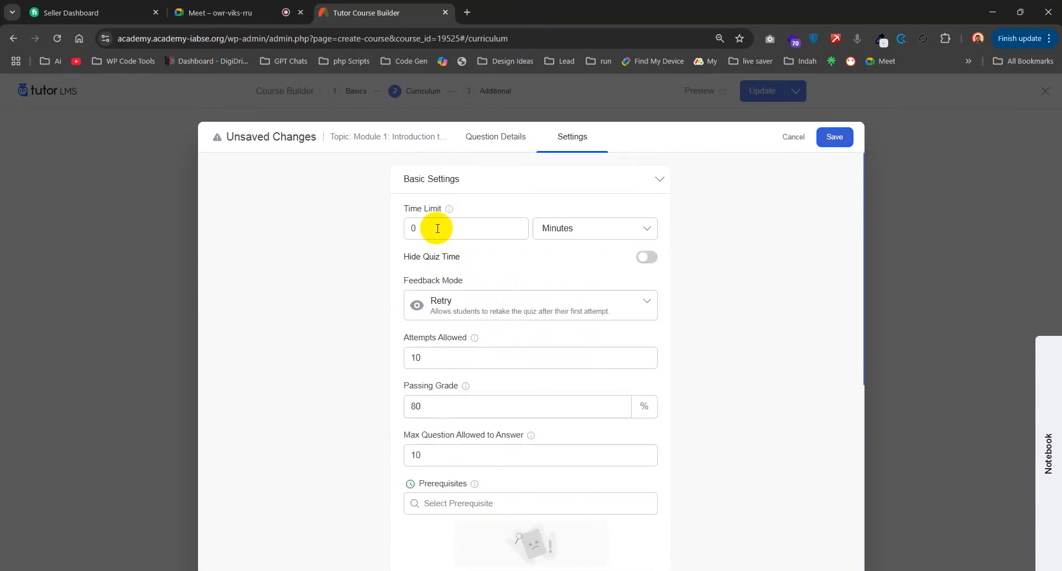
- Set the quiz time limit to 2 minutes
{"action": "left_click_drag", "start_coordinate": [437, 228], "coordinate": [367, 231]}
{"action": "type", "text": "2"}
{"action": "left_click", "coordinate": [383, 265]}
{"action": "left_click_drag", "start_coordinate": [421, 228], "coordinate": [409, 229]}
{"action": "left_click", "coordinate": [501, 260]}
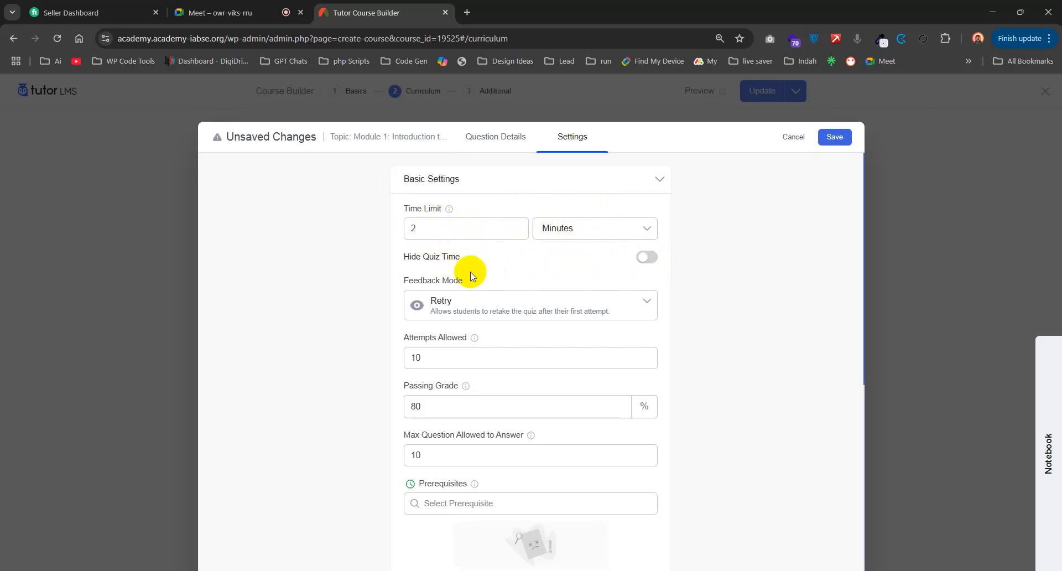
- Check the feedback mode choices, keep Retry, and set the attempts allowed to 3
{"action": "scroll", "coordinate": [467, 273], "scroll_direction": "down", "scroll_amount": 1}
{"action": "left_click", "coordinate": [513, 245]}
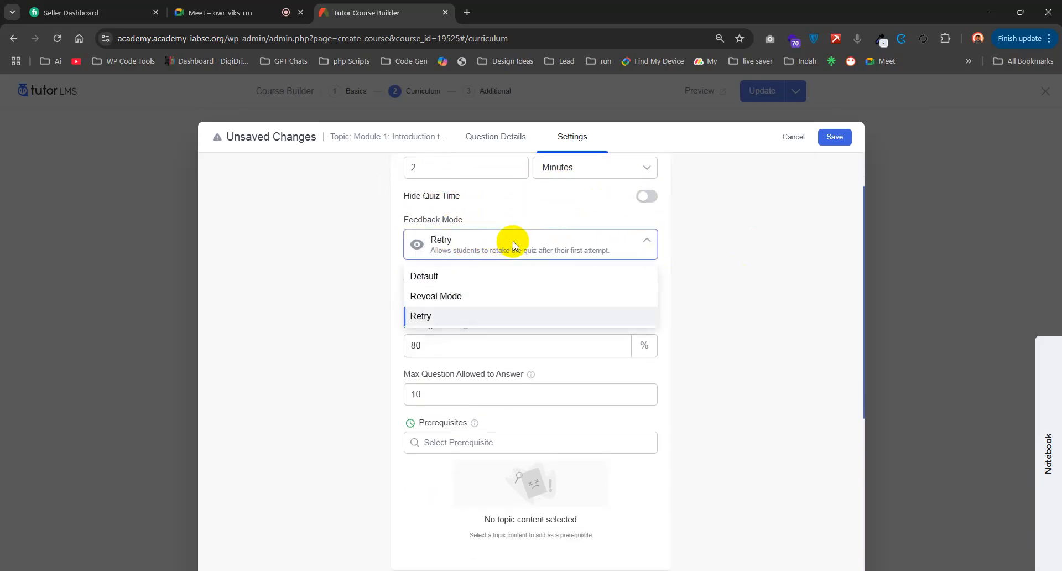
{"action": "left_click", "coordinate": [373, 307]}
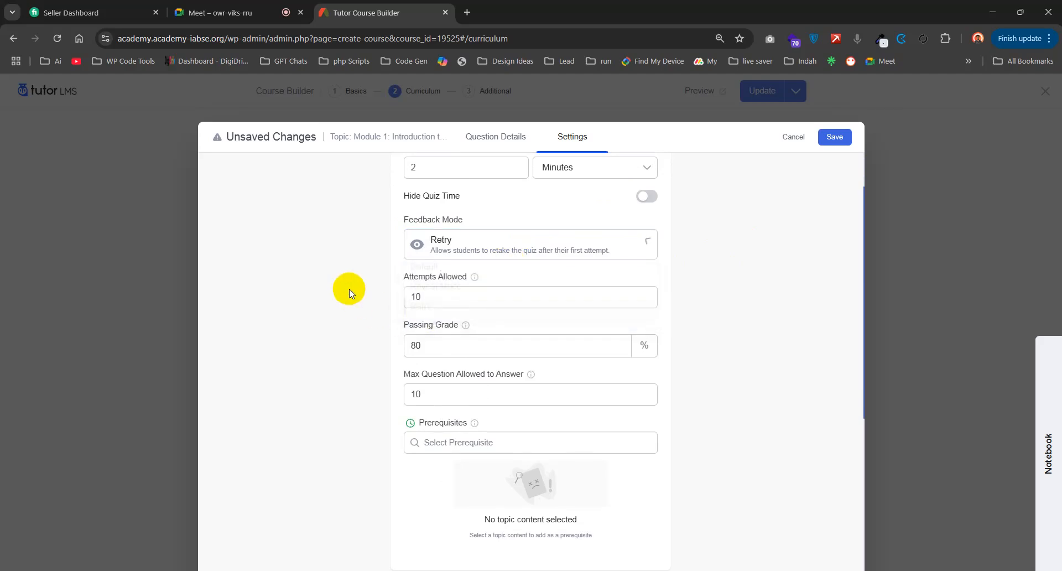
{"action": "left_click", "coordinate": [437, 297]}
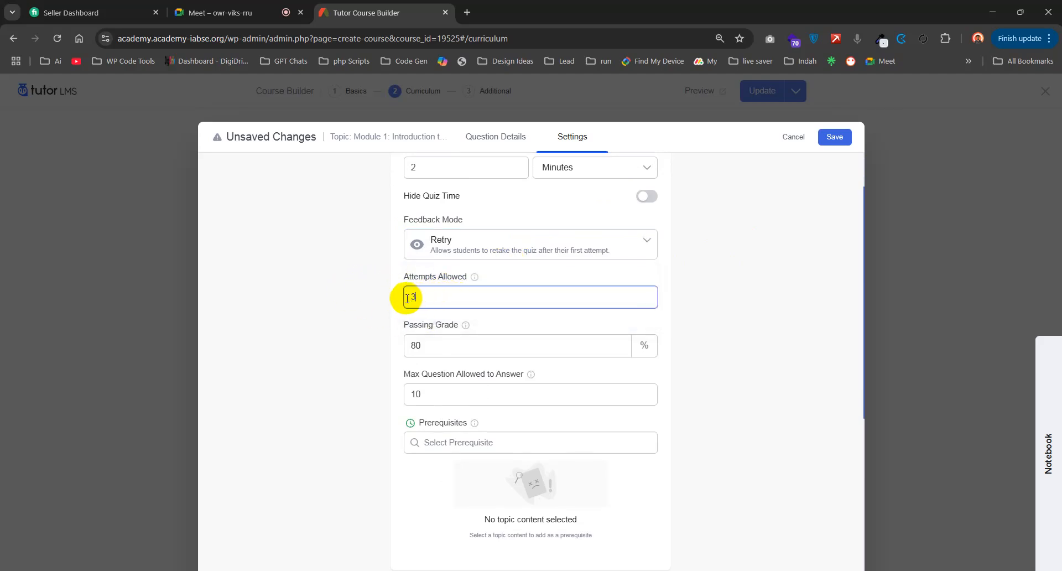
- Set the quiz's passing grade to 60%
{"action": "left_click_drag", "start_coordinate": [612, 349], "coordinate": [399, 351]}
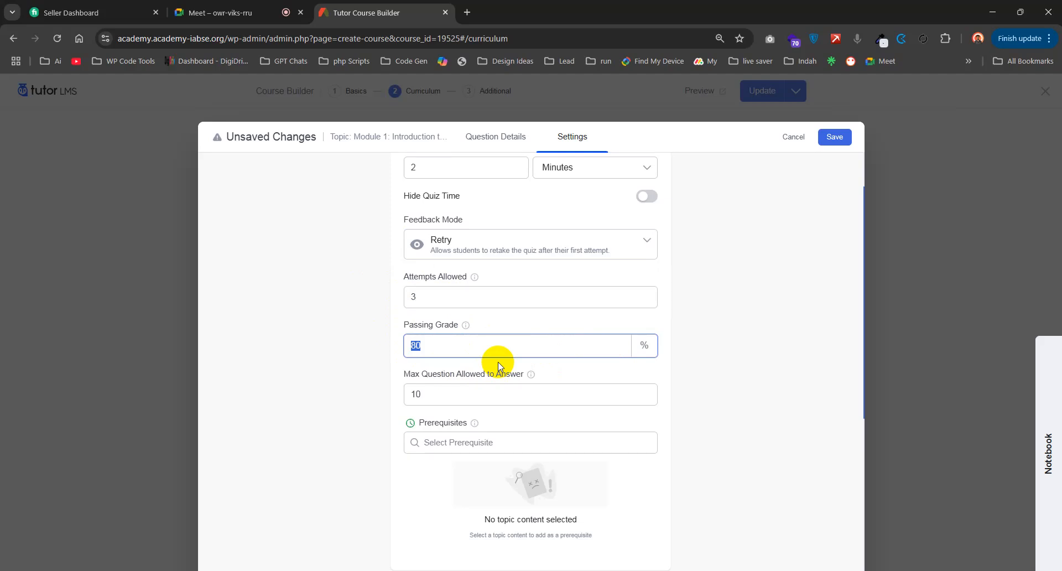
{"action": "left_click", "coordinate": [558, 362]}
{"action": "left_click_drag", "start_coordinate": [476, 352], "coordinate": [399, 348]}
{"action": "scroll", "coordinate": [556, 369], "scroll_direction": "down", "scroll_amount": 1}
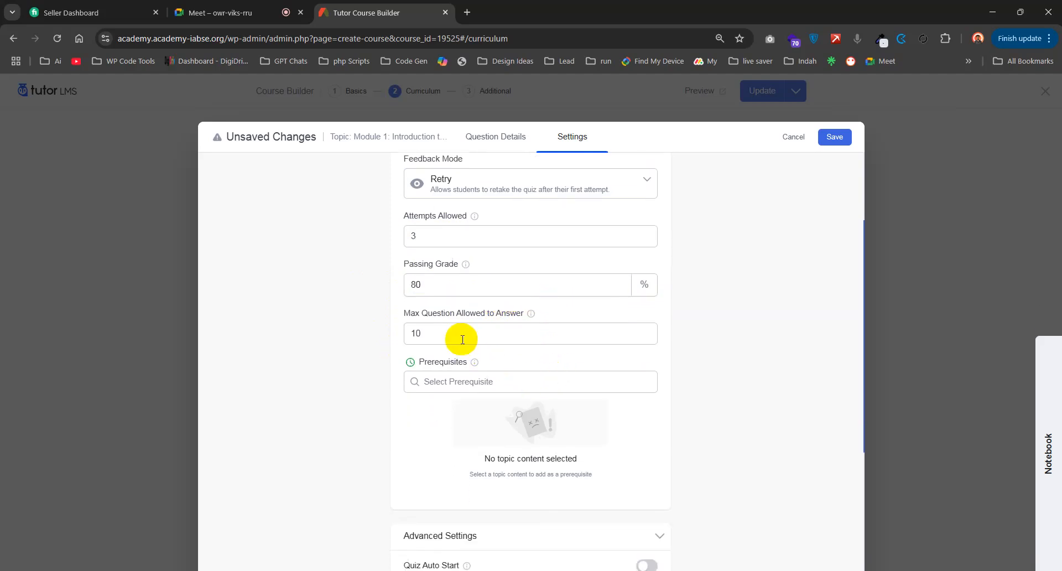
{"action": "left_click_drag", "start_coordinate": [437, 283], "coordinate": [414, 285]}
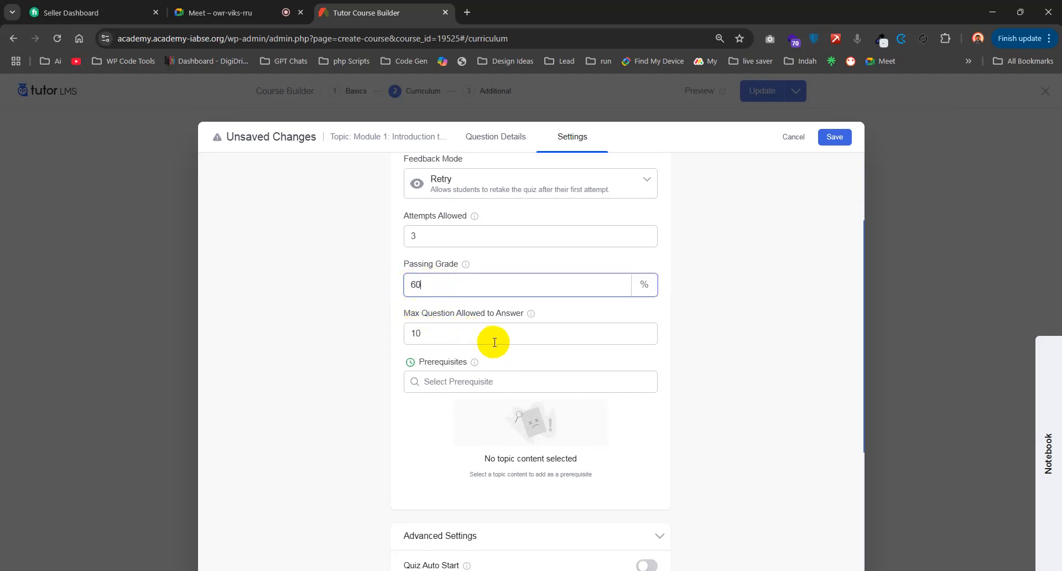
{"action": "left_click", "coordinate": [586, 315]}
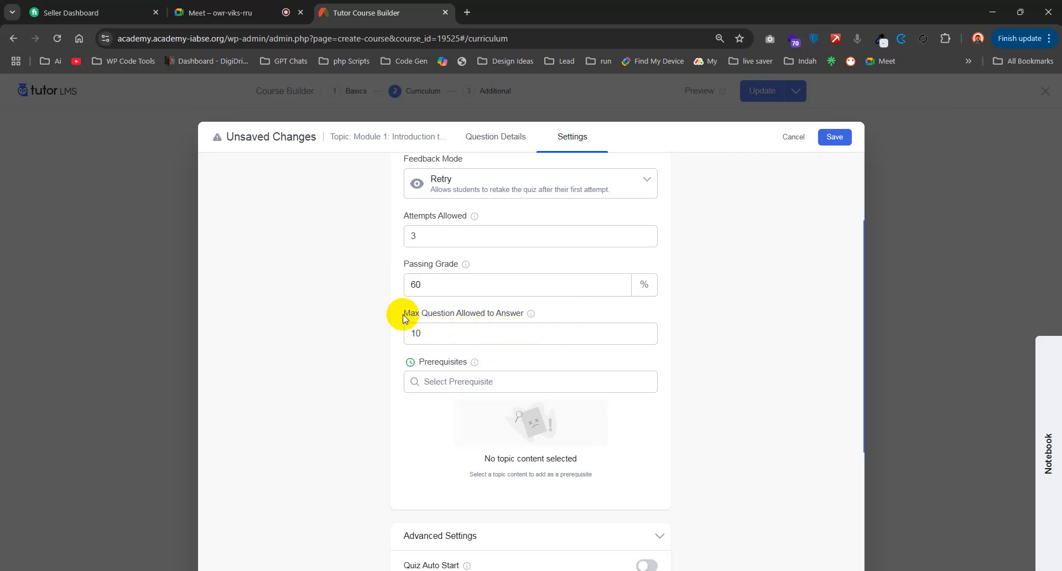
- Set the maximum questions allowed to answer to 2 and add the lesson "History and Evolution of Aviation" as a prerequisite
{"action": "left_click_drag", "start_coordinate": [394, 310], "coordinate": [523, 308]}
{"action": "left_click", "coordinate": [593, 320]}
{"action": "double_click", "coordinate": [417, 333]}
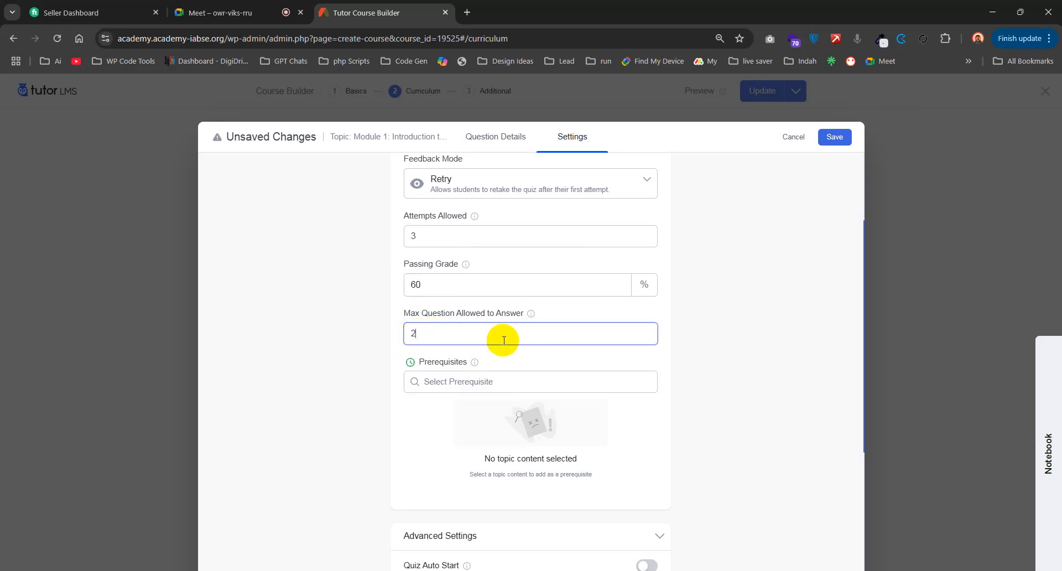
{"action": "left_click", "coordinate": [433, 331]}
{"action": "left_click_drag", "start_coordinate": [405, 320], "coordinate": [562, 314]}
{"action": "left_click", "coordinate": [565, 320]}
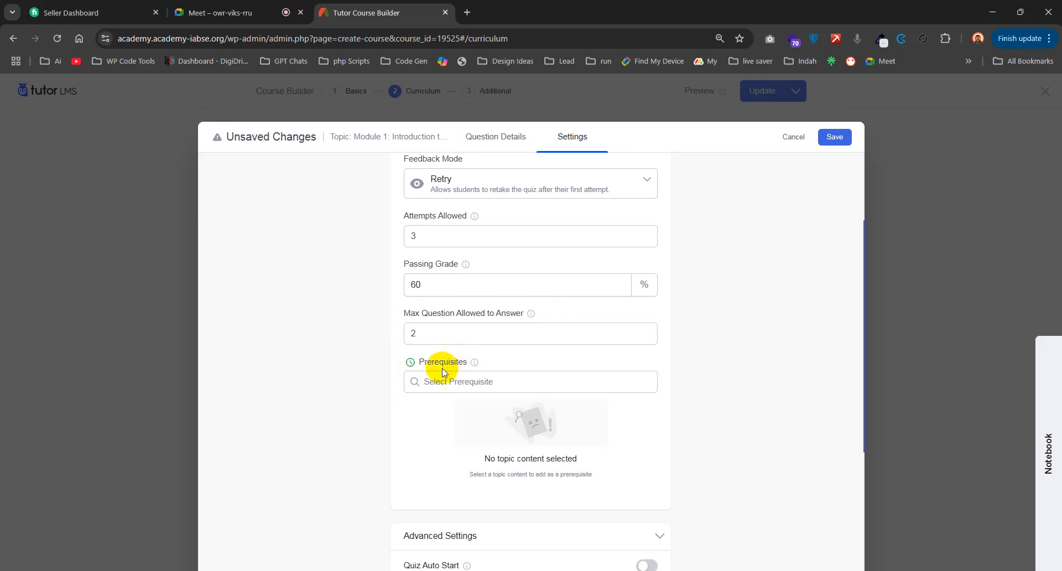
{"action": "left_click", "coordinate": [449, 380]}
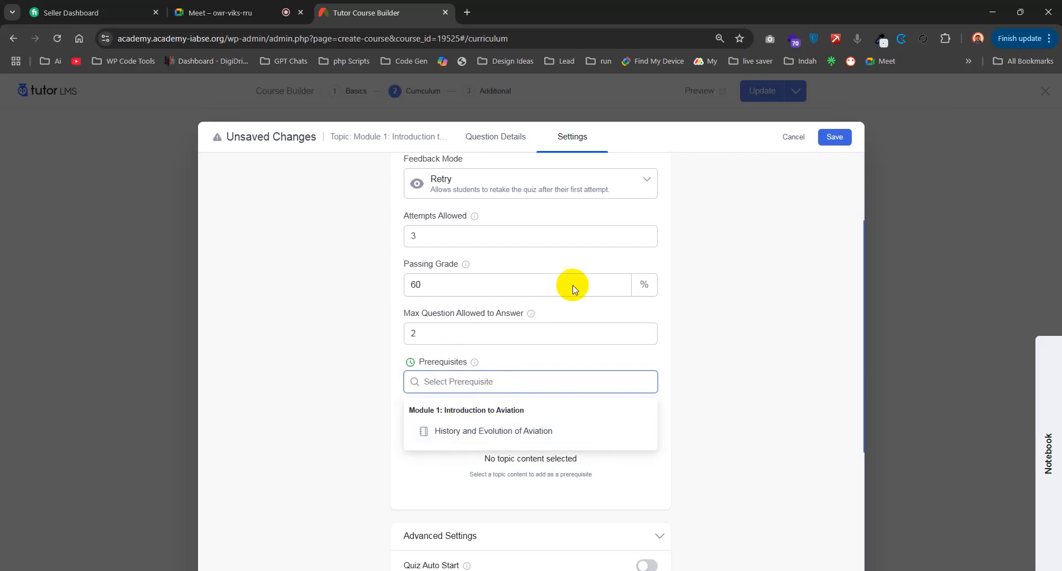
{"action": "left_click", "coordinate": [528, 439]}
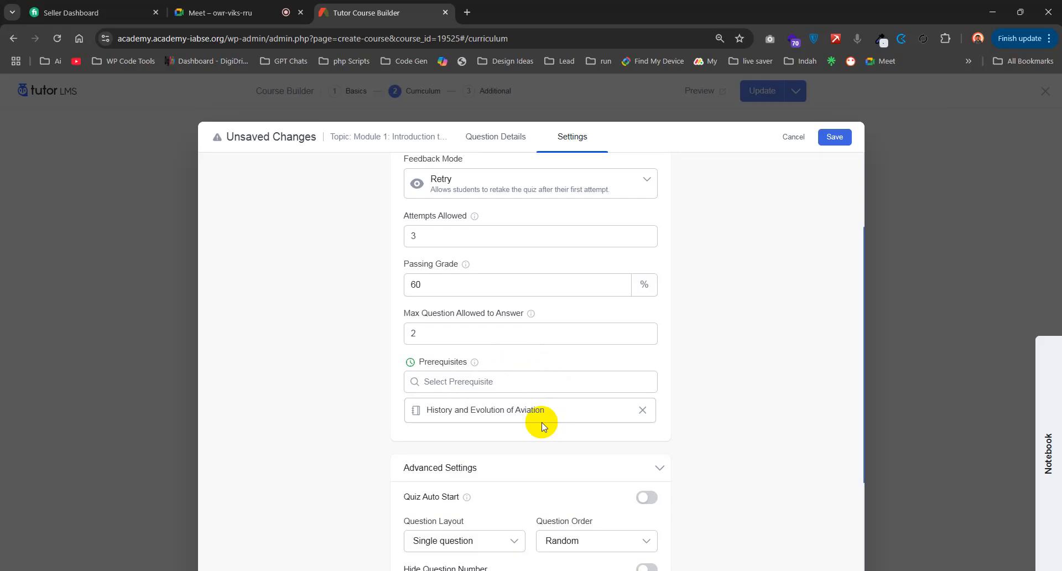
- Try the Quiz Auto Start option and the "Question below each other" layout, and restore auto start off and the Single question layout
{"action": "scroll", "coordinate": [520, 346], "scroll_direction": "down", "scroll_amount": 2}
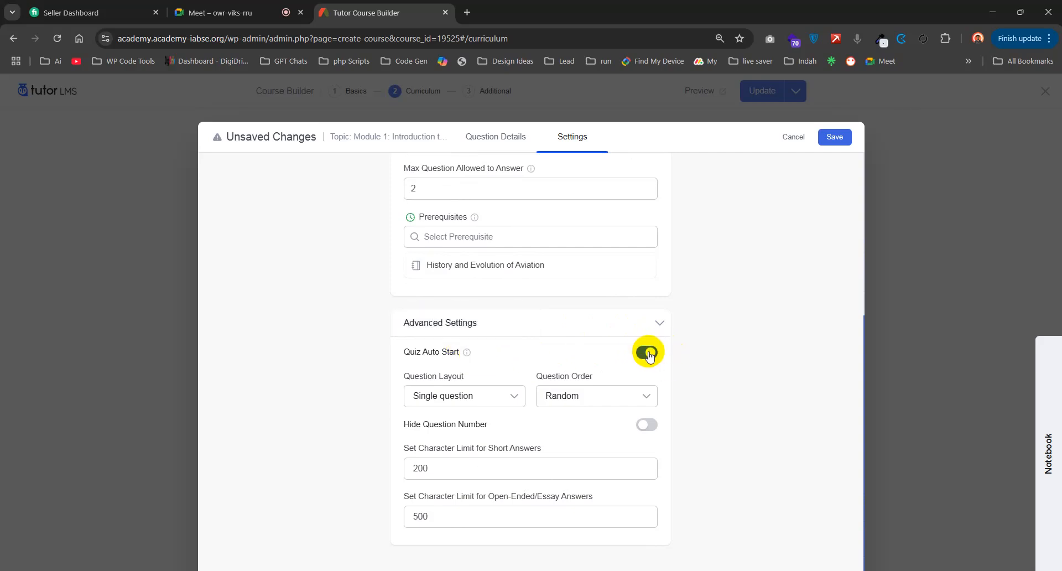
{"action": "left_click", "coordinate": [648, 354]}
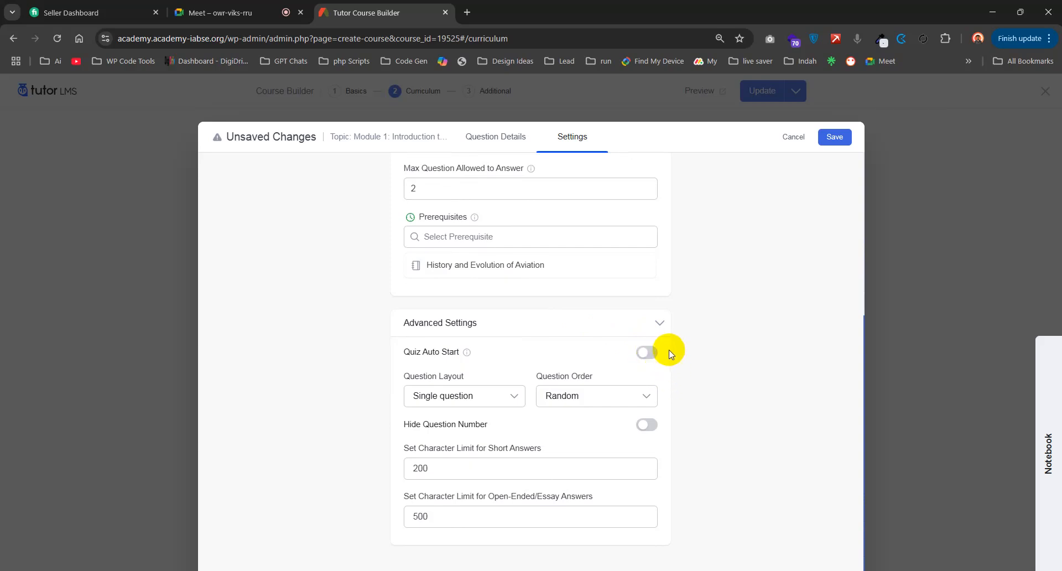
{"action": "left_click", "coordinate": [448, 404]}
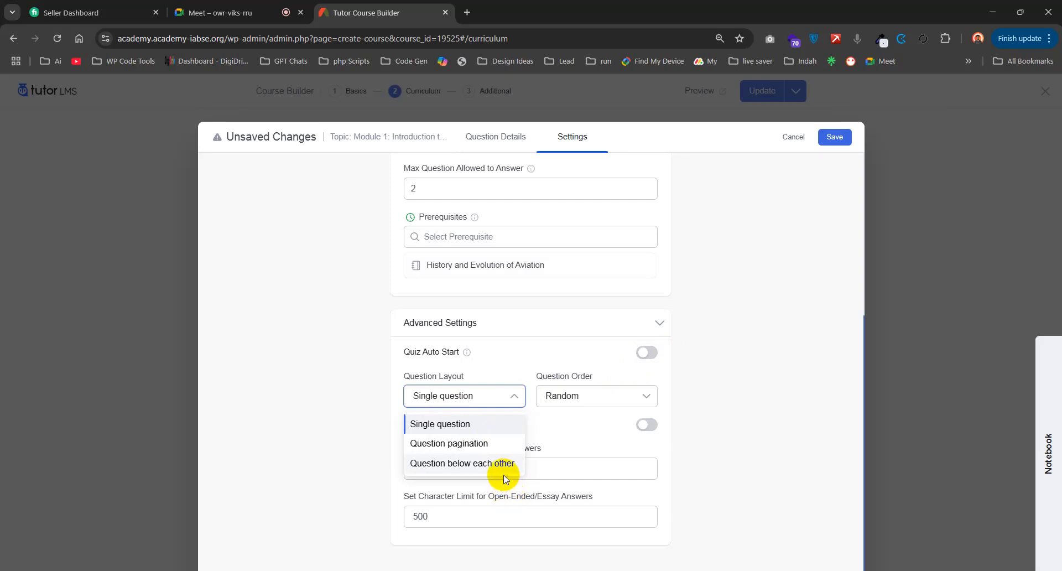
{"action": "left_click", "coordinate": [469, 464]}
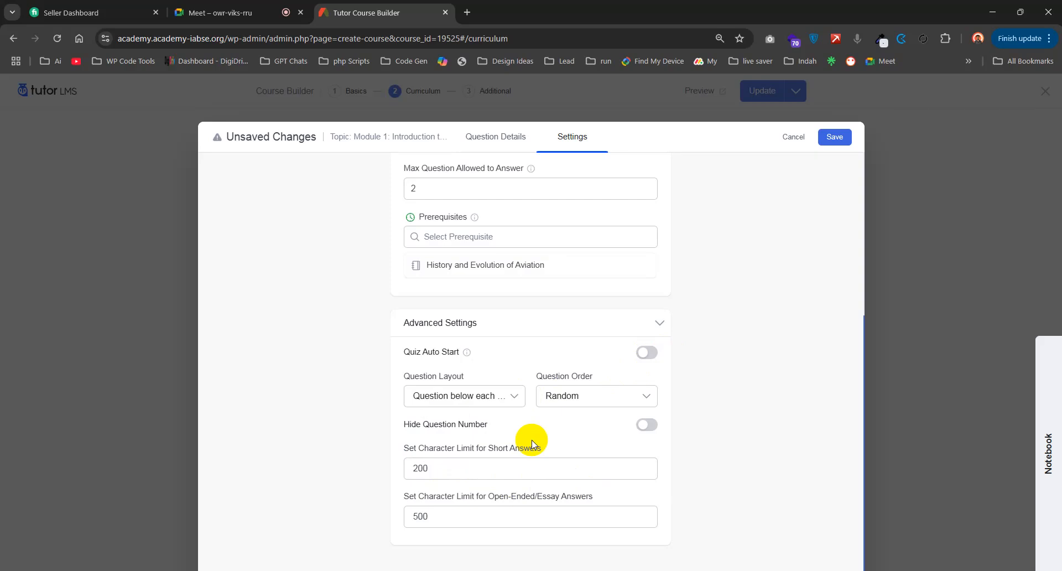
{"action": "left_click", "coordinate": [486, 395]}
{"action": "left_click", "coordinate": [478, 431]}
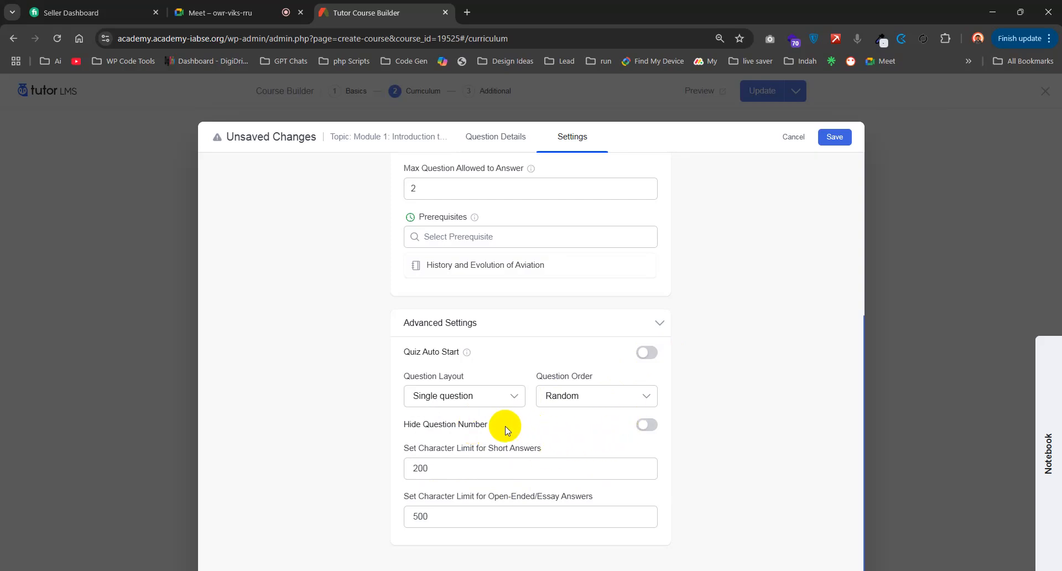
- Set the quiz's question layout to "Question below each other" and turn on Hide Question Number
{"action": "left_click", "coordinate": [479, 397]}
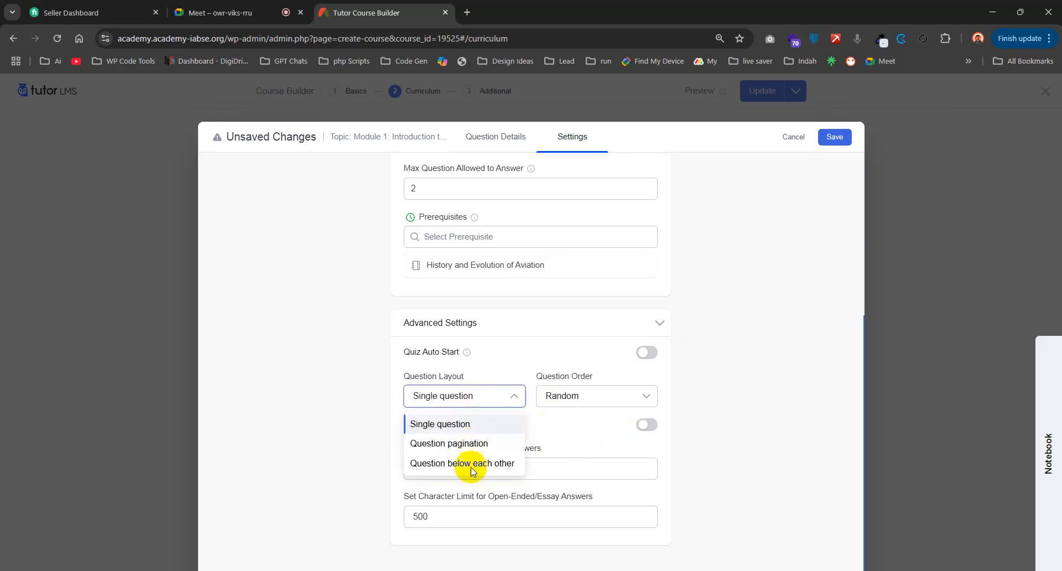
{"action": "left_click", "coordinate": [496, 472]}
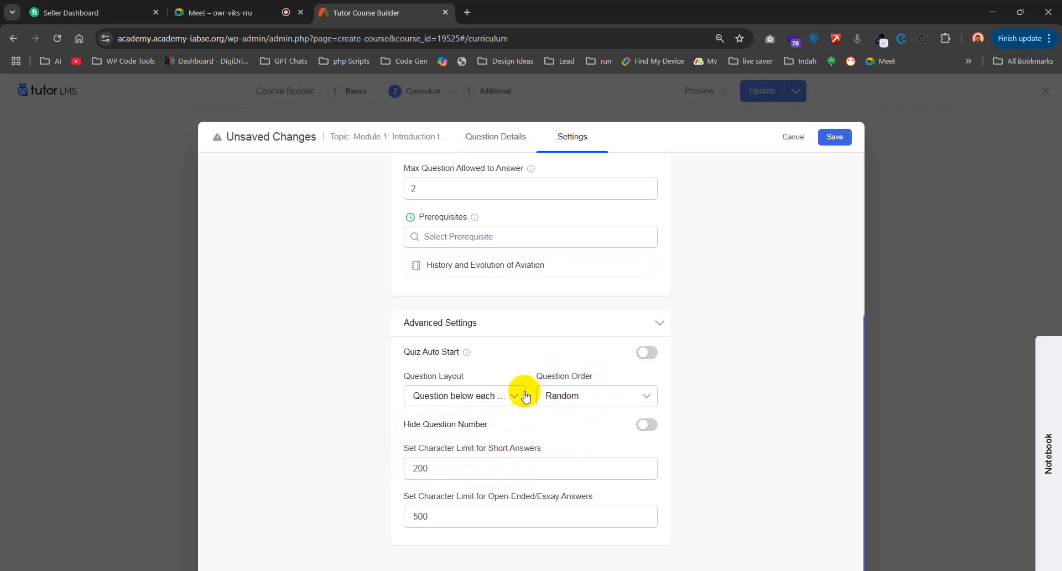
{"action": "scroll", "coordinate": [476, 423], "scroll_direction": "up", "scroll_amount": 2}
{"action": "scroll", "coordinate": [473, 427], "scroll_direction": "up", "scroll_amount": 1}
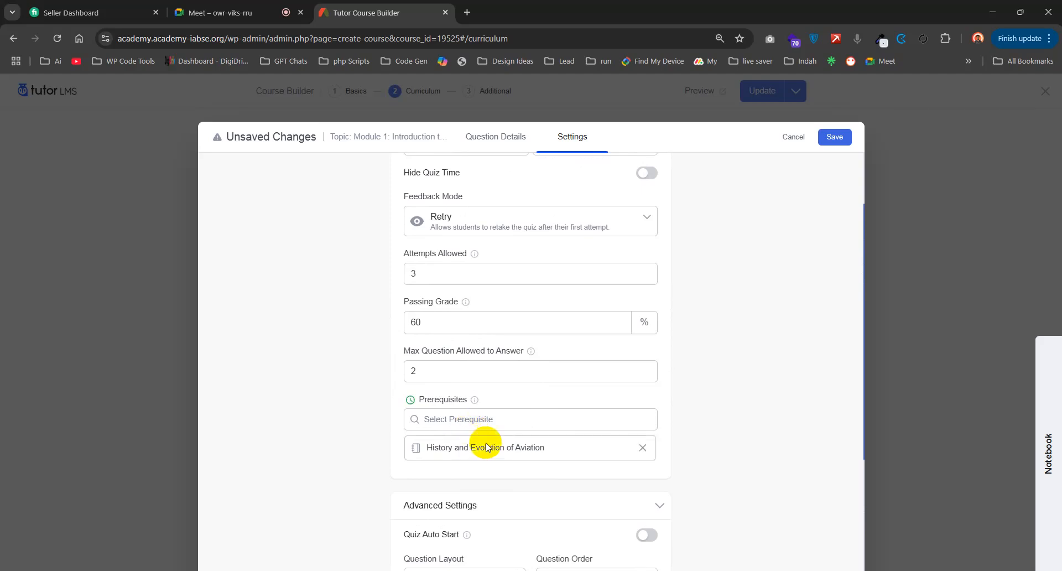
{"action": "scroll", "coordinate": [604, 476], "scroll_direction": "down", "scroll_amount": 3}
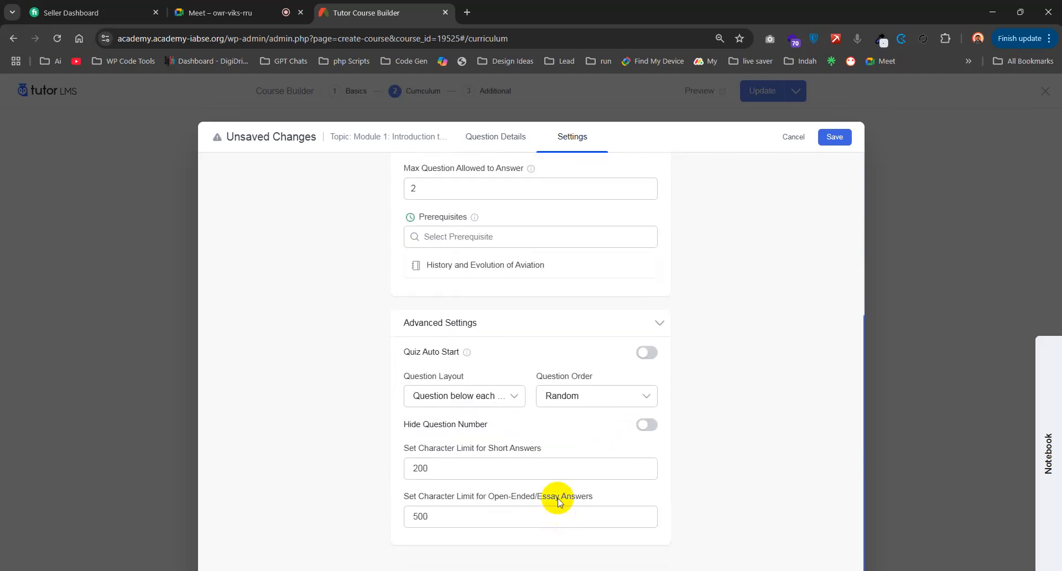
{"action": "left_click", "coordinate": [648, 425]}
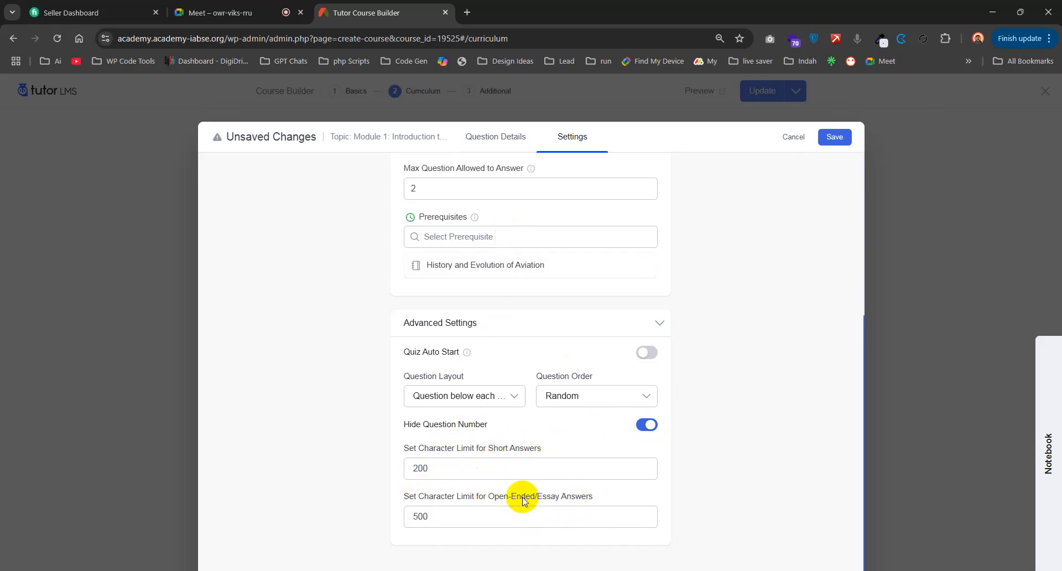
- Review the quiz settings and short-answer character limit, then save the quiz and update the course
{"action": "scroll", "coordinate": [531, 465], "scroll_direction": "up", "scroll_amount": 5}
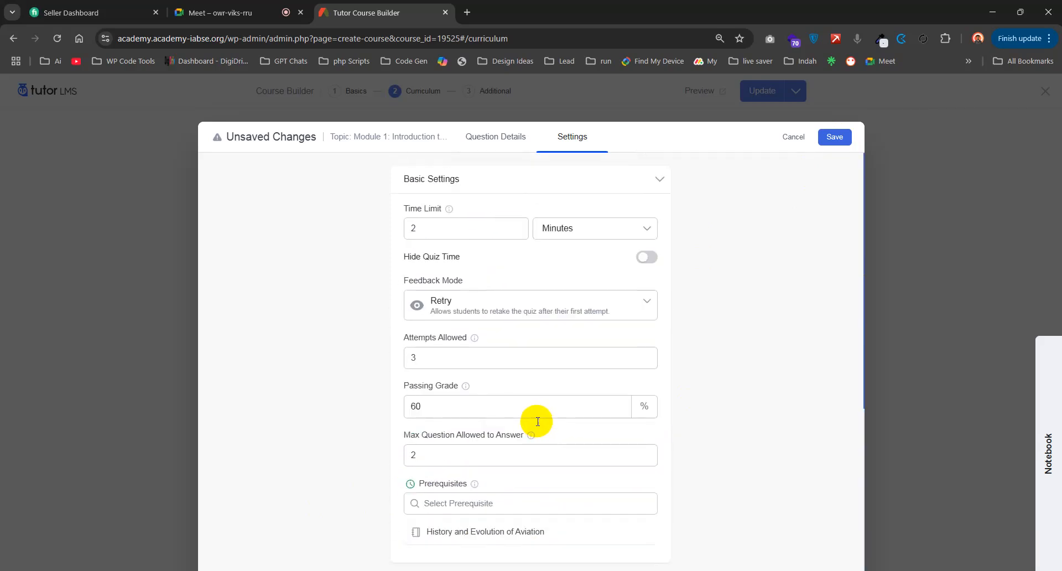
{"action": "scroll", "coordinate": [528, 481], "scroll_direction": "down", "scroll_amount": 5}
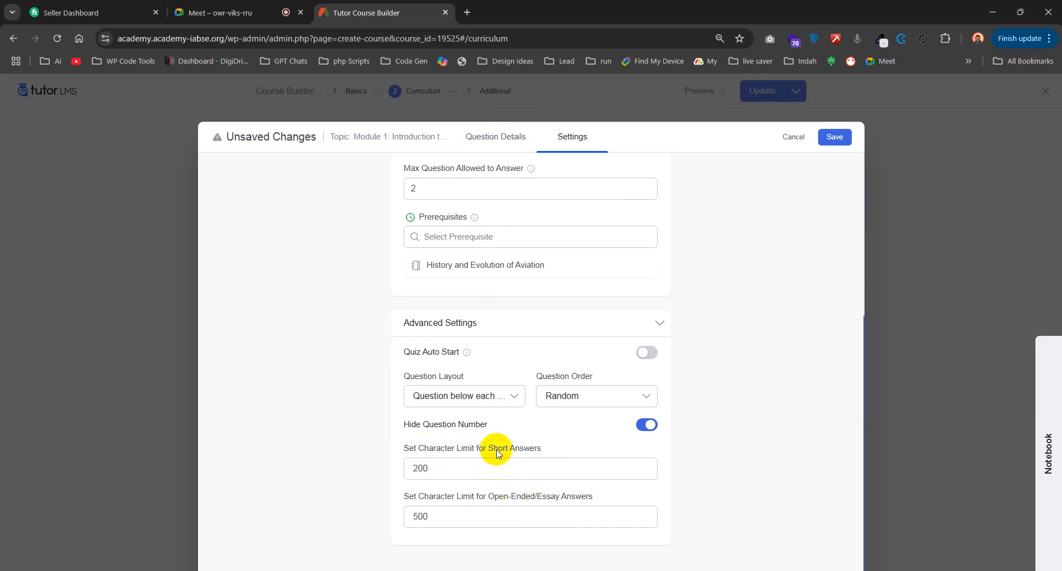
{"action": "left_click_drag", "start_coordinate": [401, 468], "coordinate": [462, 473]}
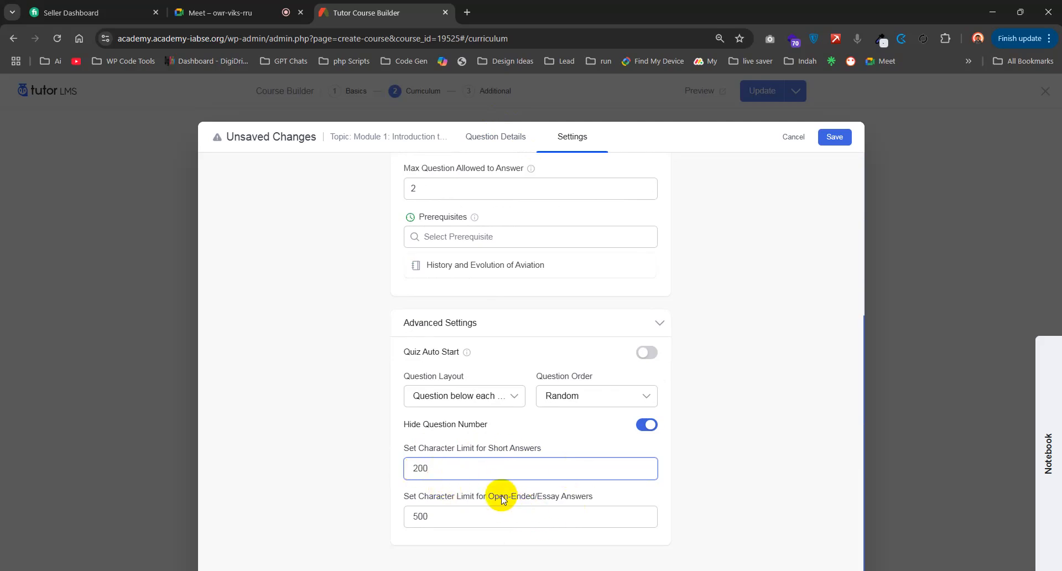
{"action": "left_click", "coordinate": [835, 138]}
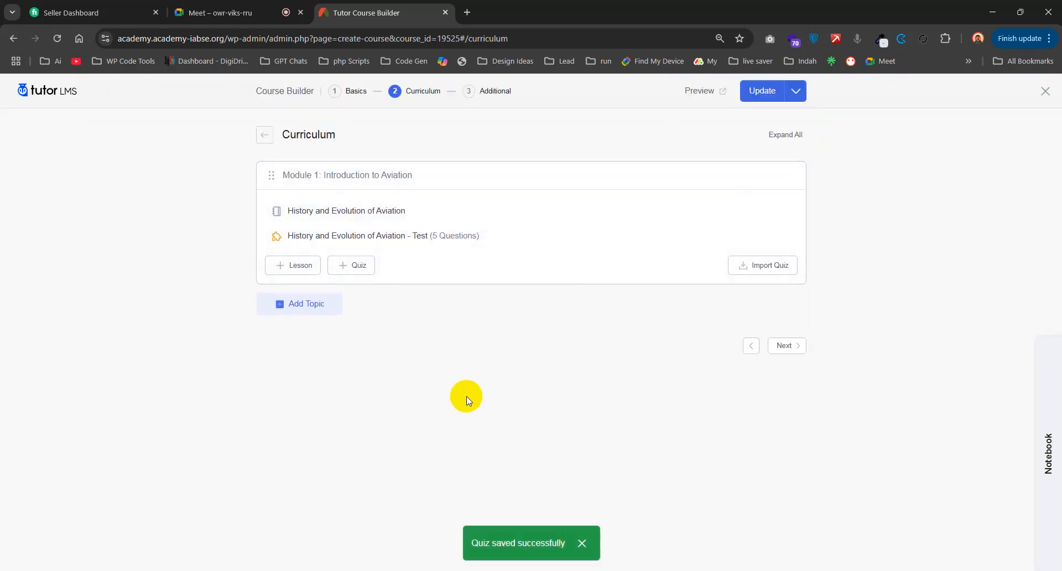
{"action": "left_click", "coordinate": [774, 104]}
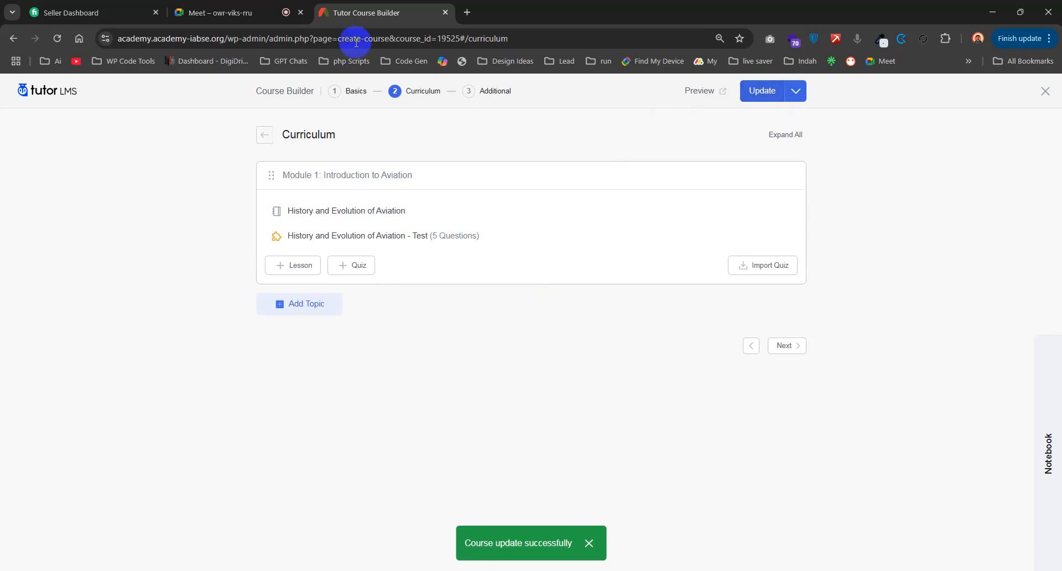
- Switch to the Google Meet call, toggle the microphone, and return to the course builder with the floating call window closed
{"action": "left_click", "coordinate": [249, 12]}
{"action": "left_click", "coordinate": [399, 547]}
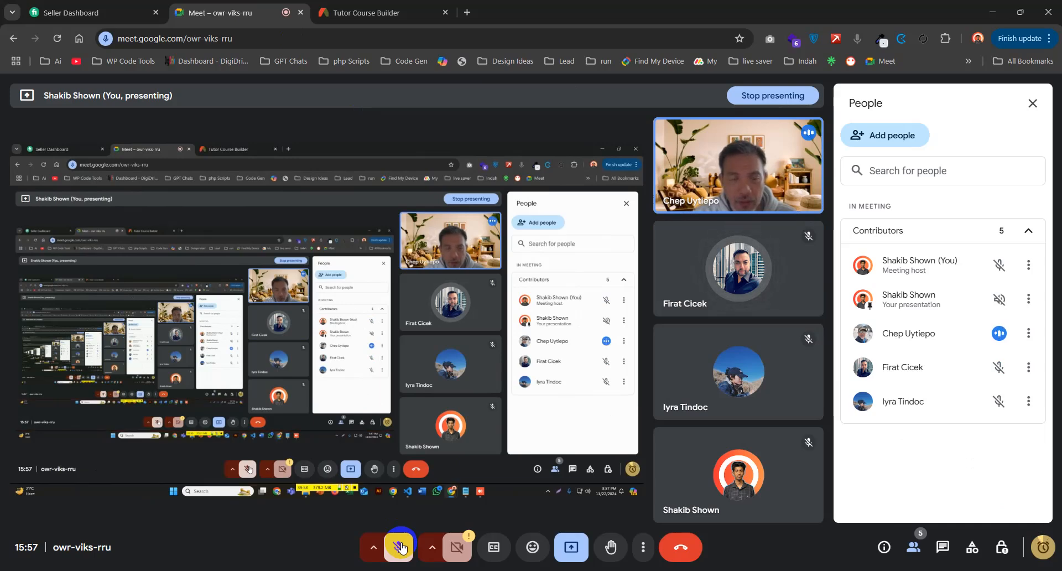
{"action": "left_click", "coordinate": [346, 24]}
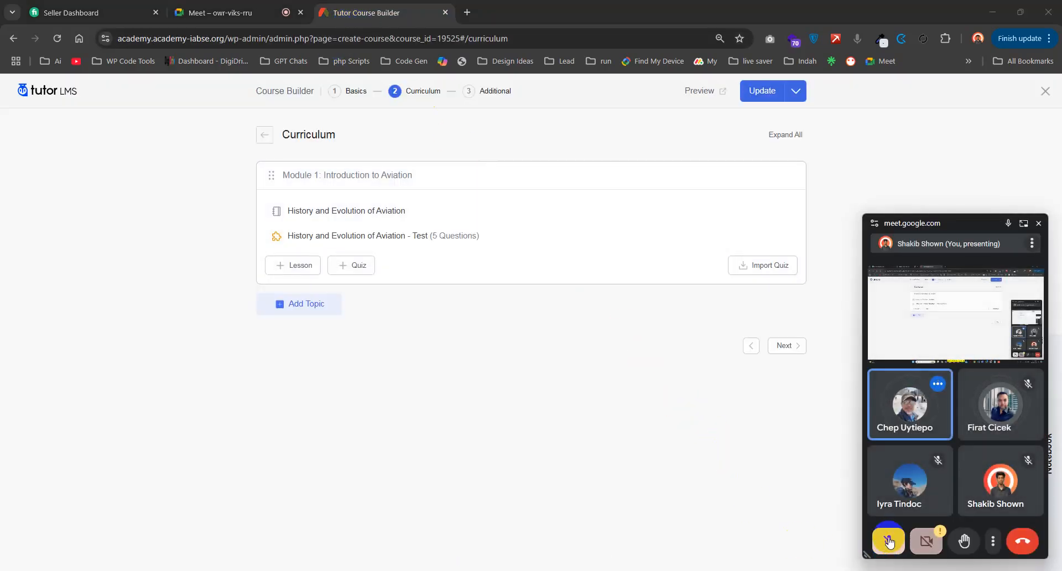
{"action": "left_click", "coordinate": [1038, 223]}
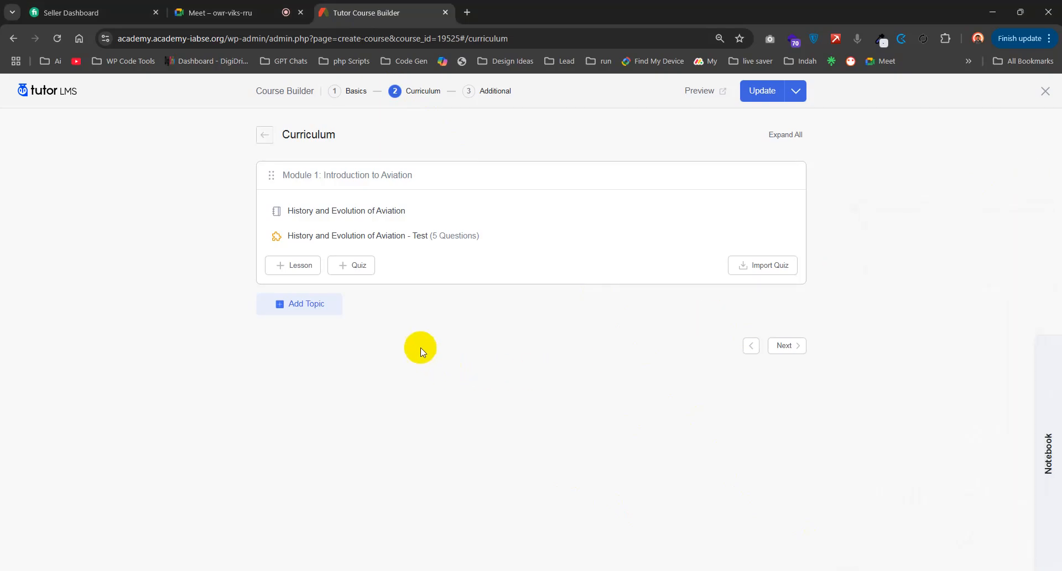
- Start a new lesson in Module 1 and place the course builder beside the ChatGPT outline of that module's lessons
{"action": "left_click", "coordinate": [302, 272]}
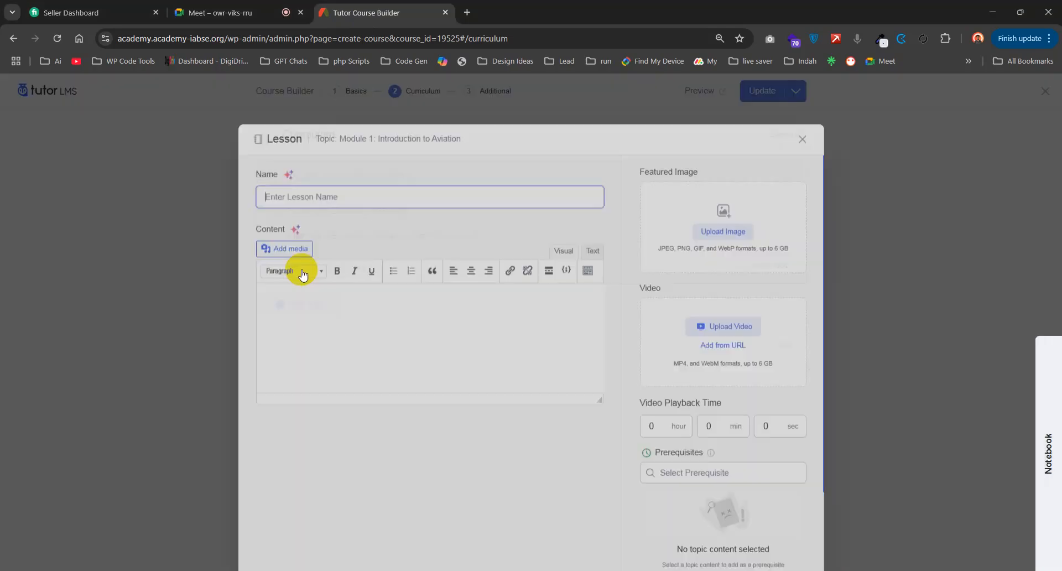
{"action": "left_click_drag", "start_coordinate": [523, 8], "coordinate": [8, 106]}
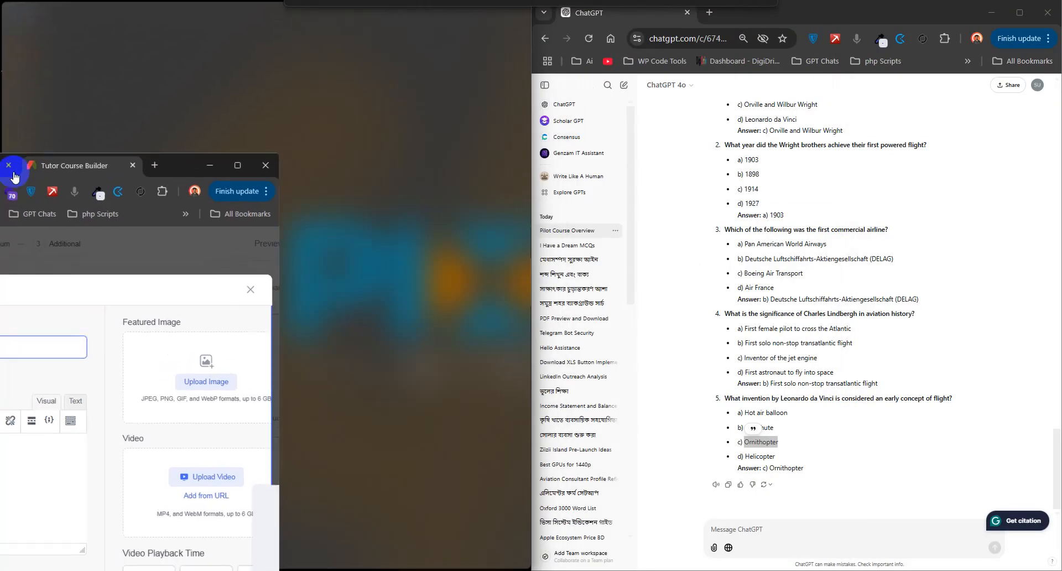
{"action": "scroll", "coordinate": [732, 263], "scroll_direction": "up", "scroll_amount": 10}
{"action": "scroll", "coordinate": [866, 285], "scroll_direction": "up", "scroll_amount": 10}
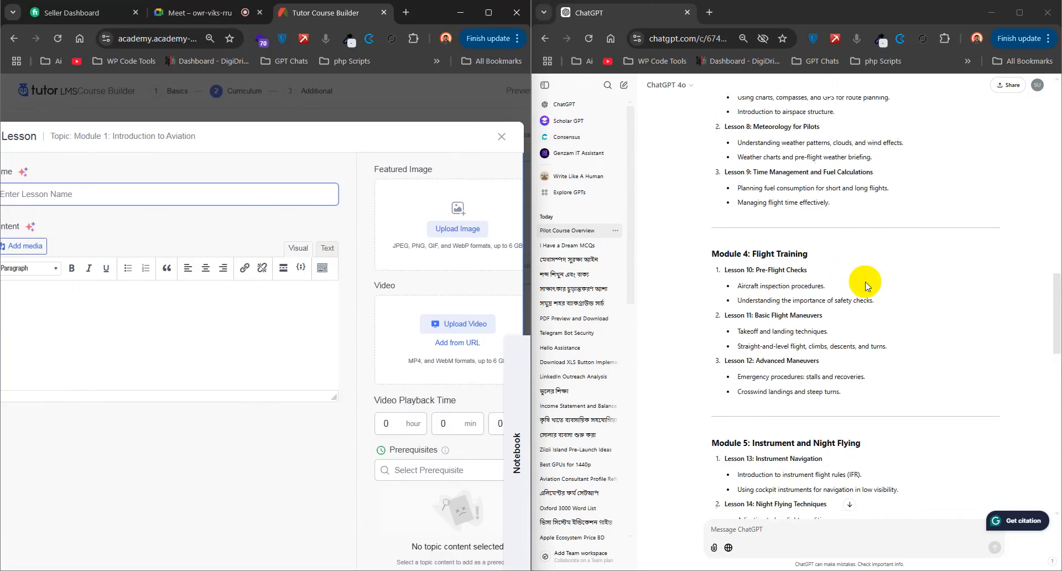
{"action": "scroll", "coordinate": [866, 287], "scroll_direction": "up", "scroll_amount": 3}
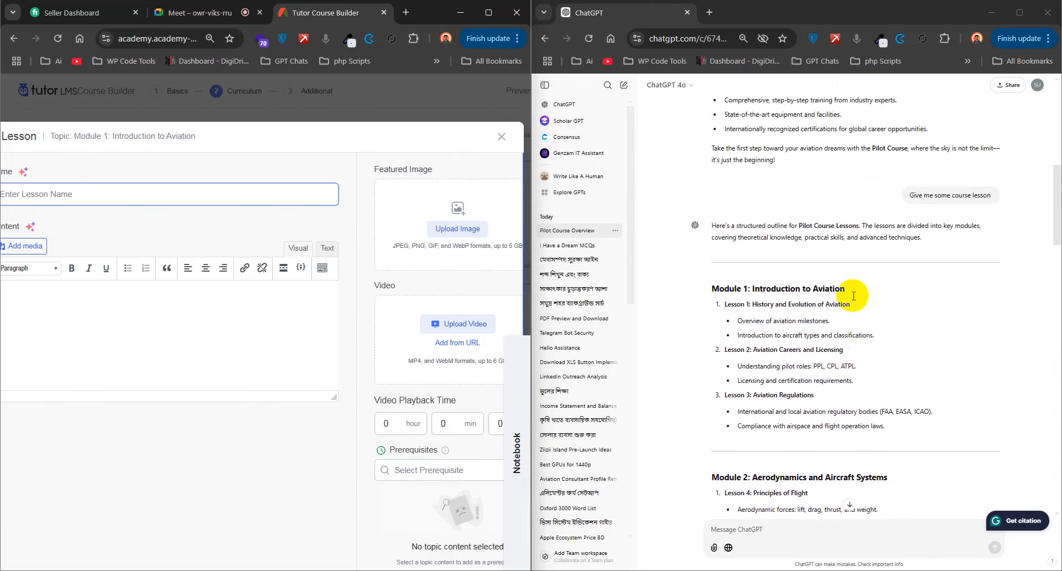
- Name the new lesson "Aviation Careers and Licensing", copying the Lesson 2 title from the ChatGPT outline
{"action": "mouse_move", "coordinate": [846, 333]}
{"action": "left_mouse_down"}
{"action": "mouse_move", "coordinate": [754, 354]}
{"action": "mouse_move", "coordinate": [843, 350]}
{"action": "left_mouse_up"}
{"action": "key", "text": "ctrl+c"}
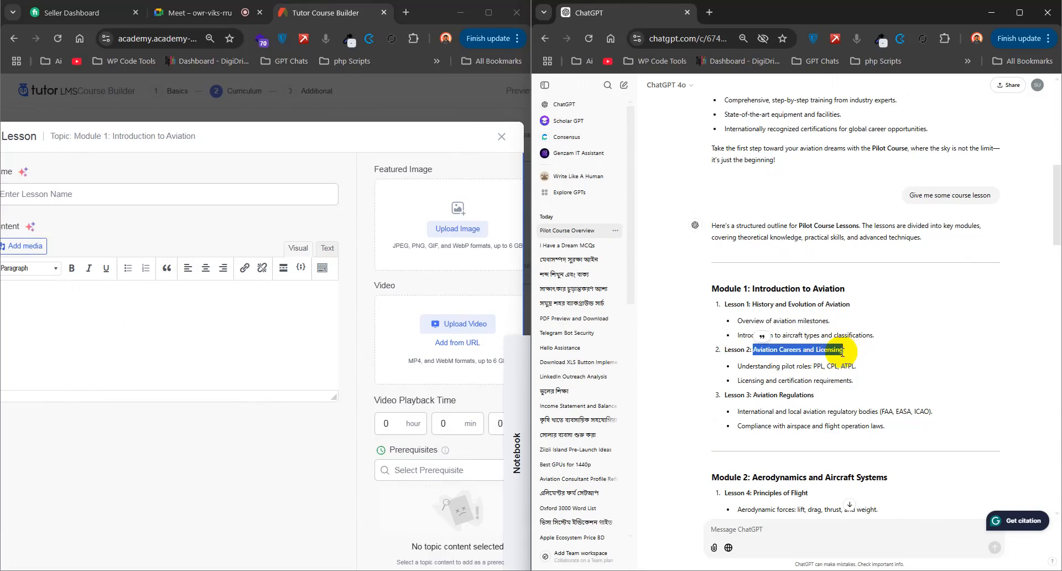
{"action": "left_click", "coordinate": [122, 195]}
{"action": "key", "text": "ctrl+v"}
{"action": "key", "text": "ctrl+minus"}
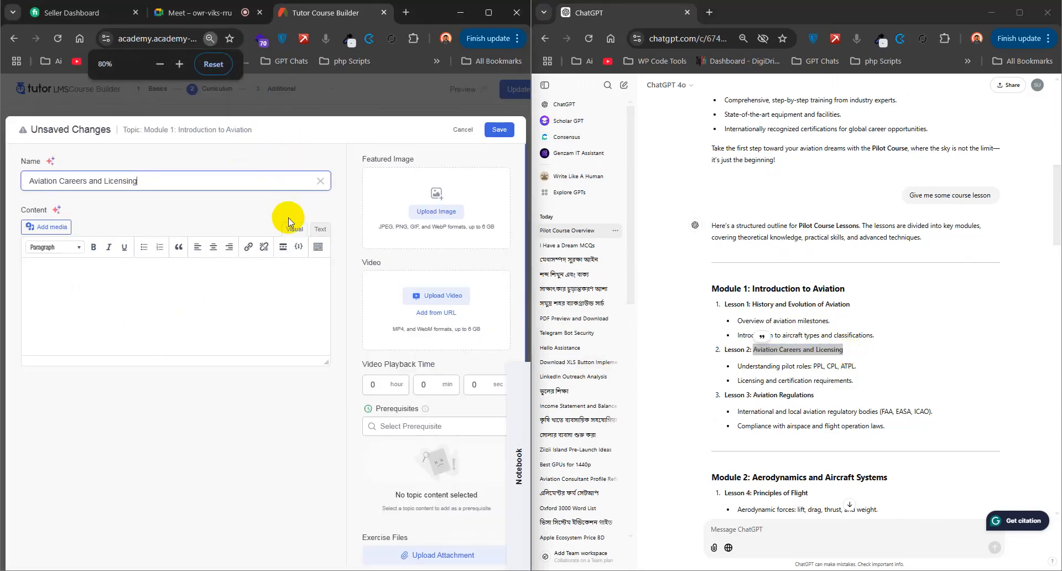
- Attach the second Pilot-2-1 MP4 from the media library as the lesson's video
{"action": "left_click", "coordinate": [440, 296]}
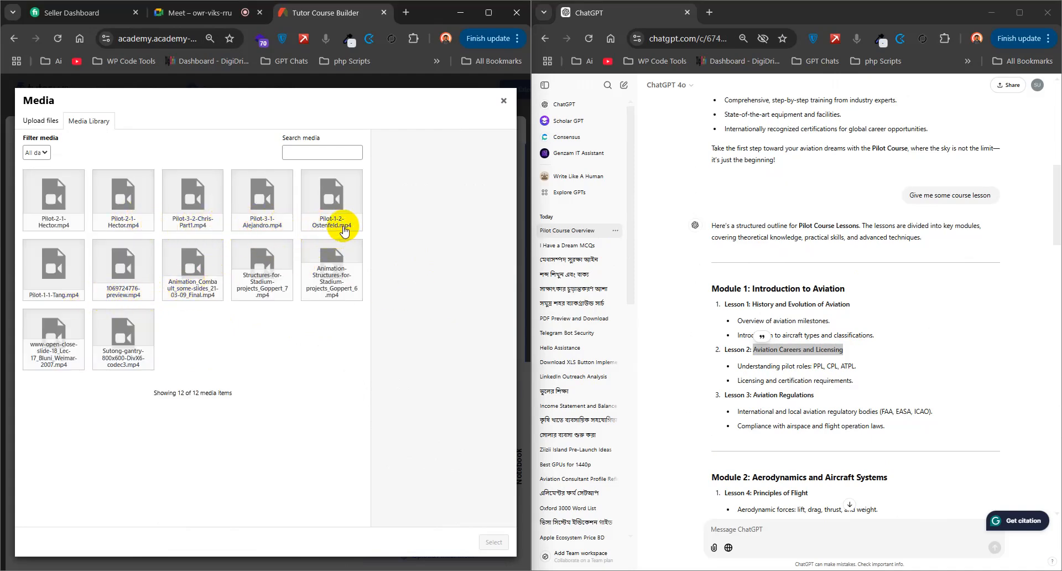
{"action": "left_click", "coordinate": [119, 224]}
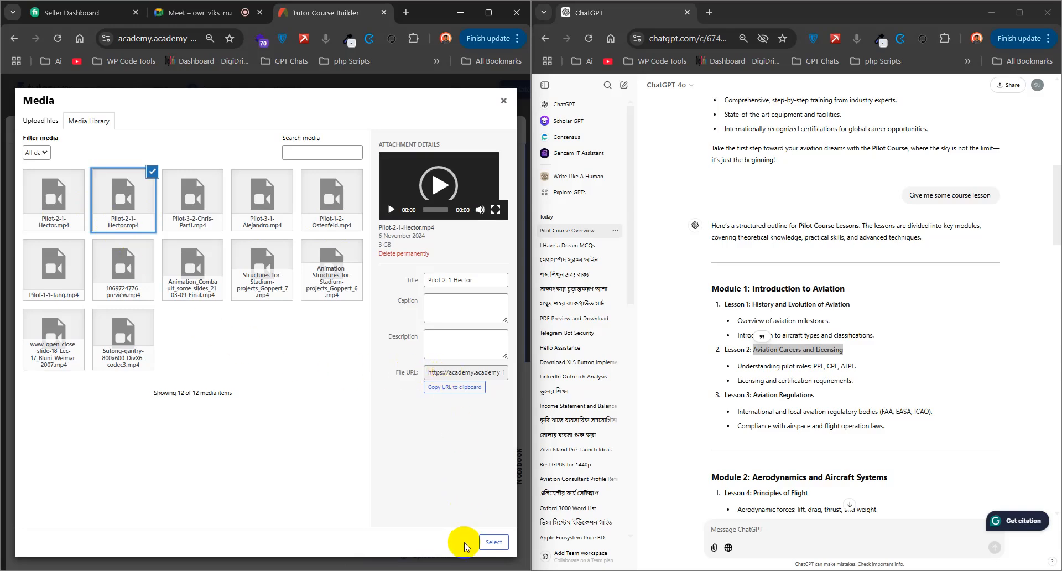
{"action": "left_click", "coordinate": [492, 542]}
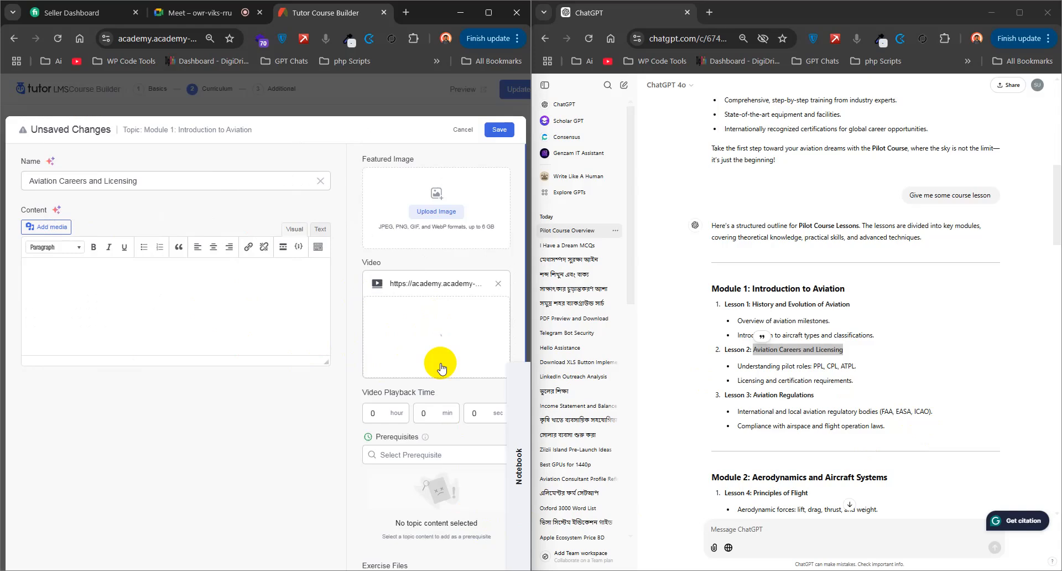
- Try the five-question quiz and the lesson "History and Evolution of Aviation" as prerequisites, and remove both
{"action": "scroll", "coordinate": [435, 359], "scroll_direction": "down", "scroll_amount": 1}
{"action": "left_click", "coordinate": [426, 396]}
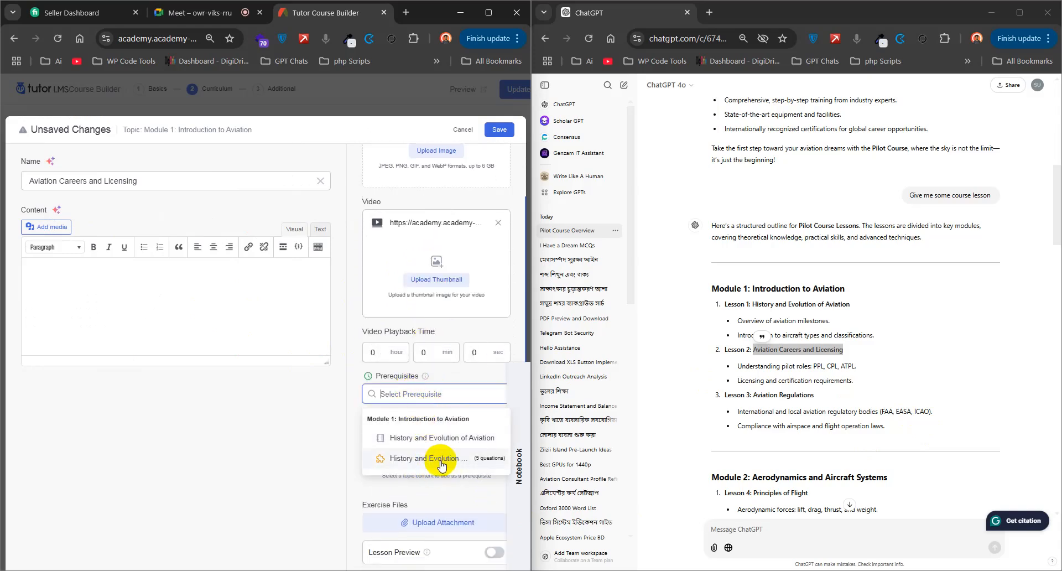
{"action": "left_click", "coordinate": [441, 462]}
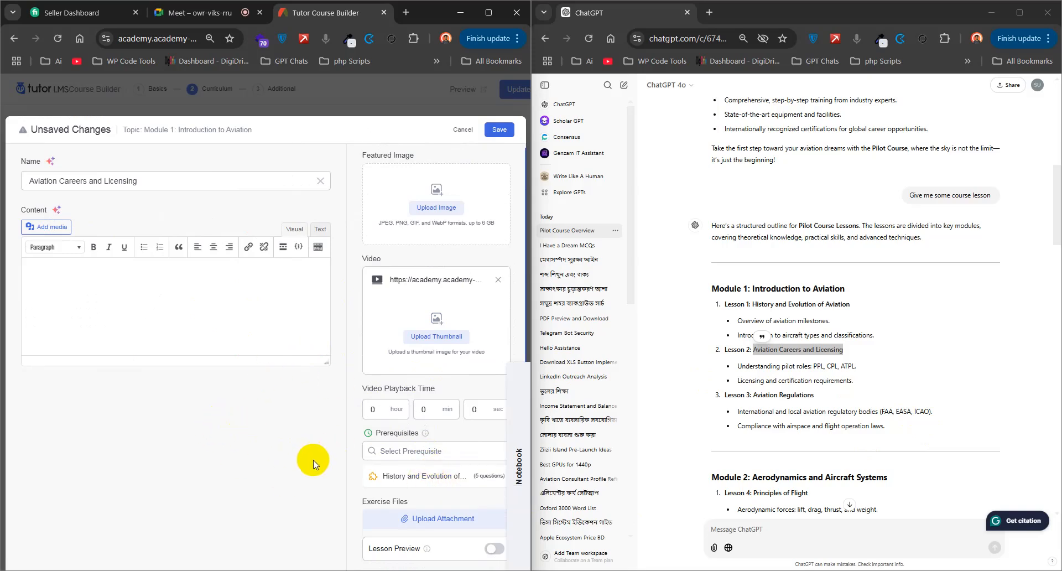
{"action": "left_click", "coordinate": [432, 450]}
{"action": "left_click", "coordinate": [421, 493]}
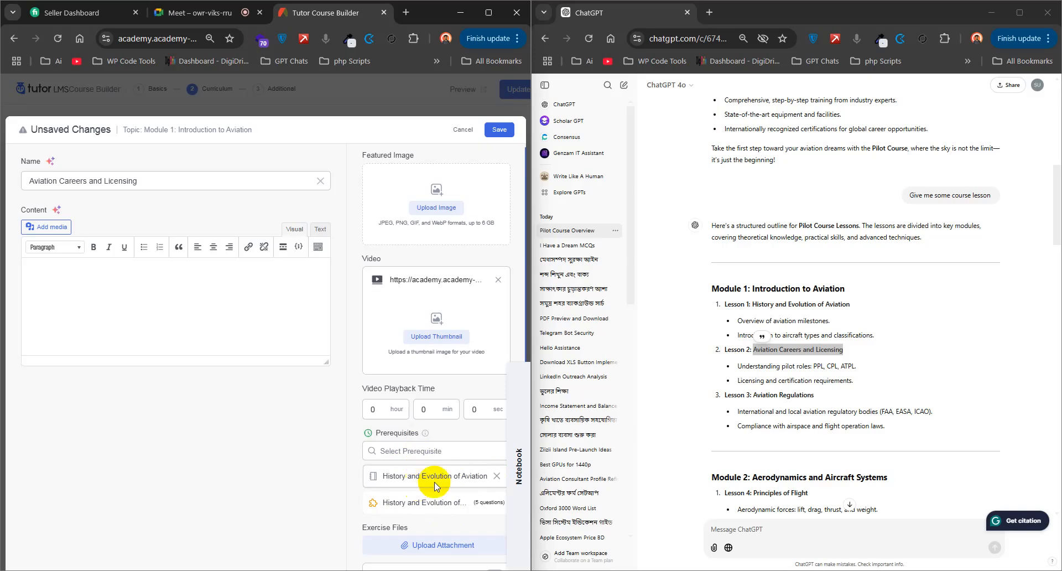
{"action": "left_click", "coordinate": [497, 476]}
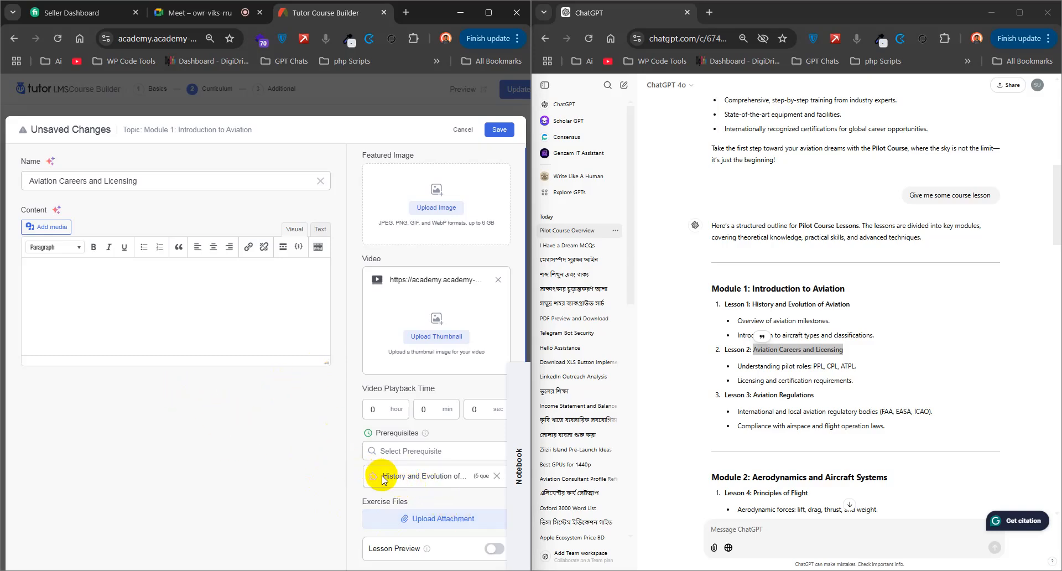
{"action": "left_click", "coordinate": [496, 476]}
- Add the five-question "History and Evolution of Aviation - Test" quiz as the lesson's only prerequisite
{"action": "left_click", "coordinate": [409, 451]}
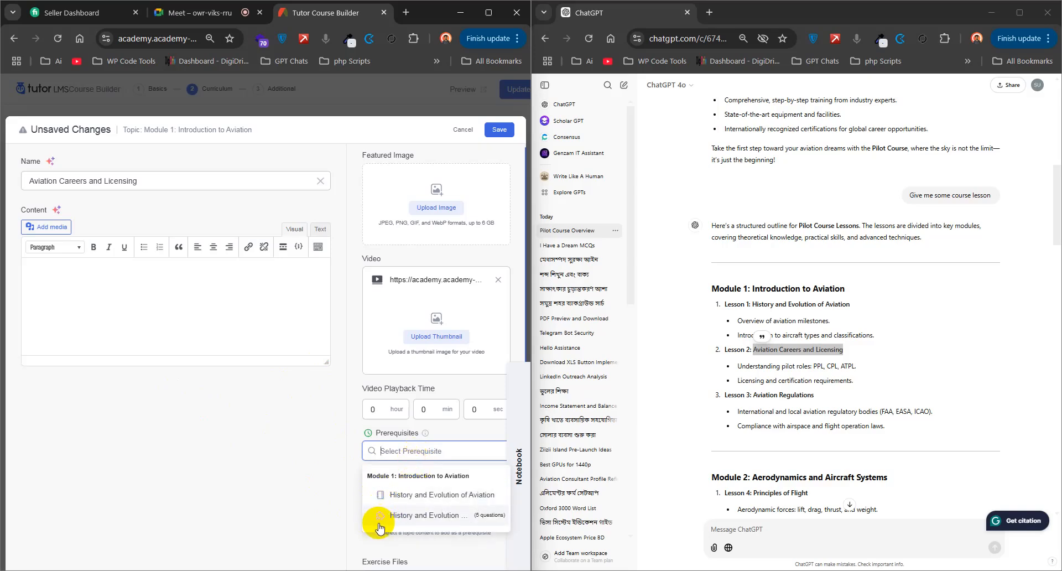
{"action": "left_click", "coordinate": [470, 514]}
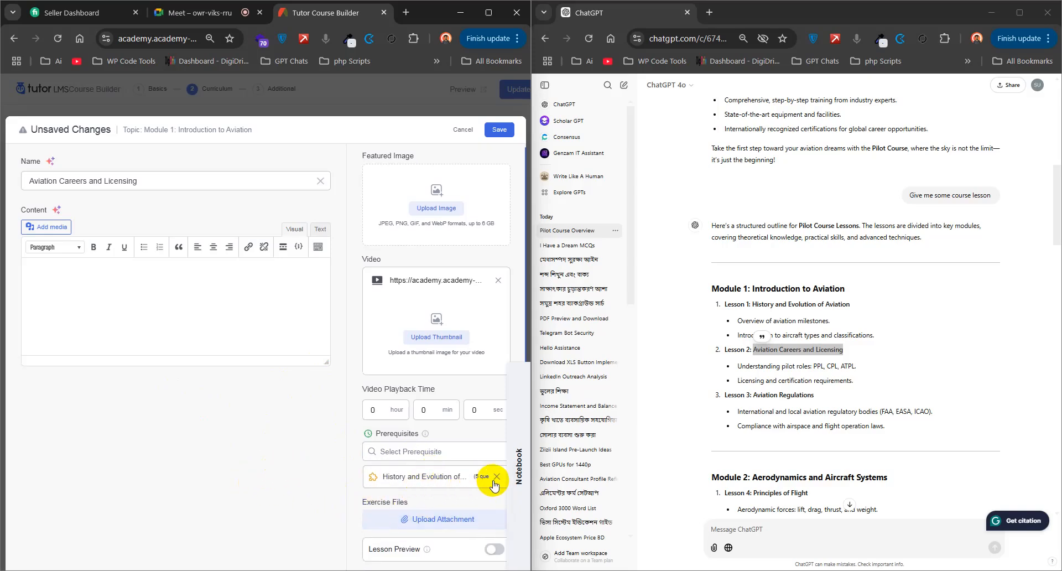
{"action": "left_click", "coordinate": [495, 476]}
{"action": "scroll", "coordinate": [310, 448], "scroll_direction": "down", "scroll_amount": 1}
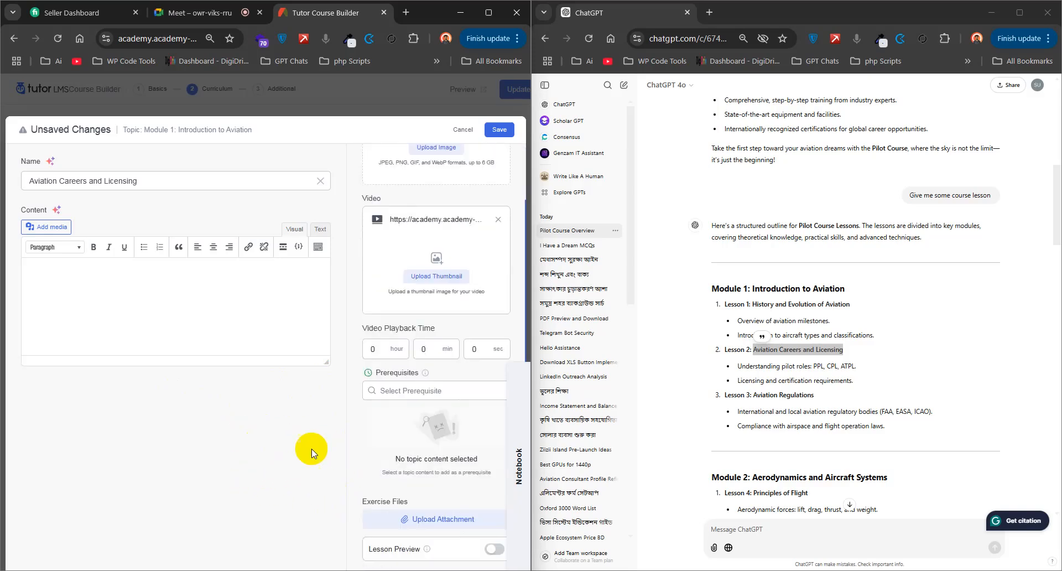
{"action": "left_click", "coordinate": [432, 390]}
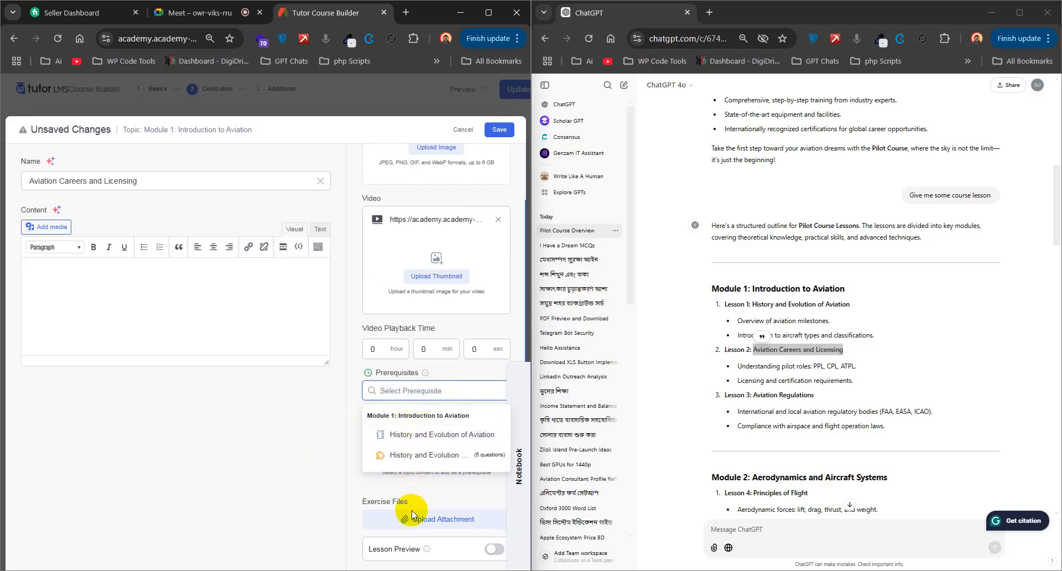
{"action": "left_click", "coordinate": [424, 454]}
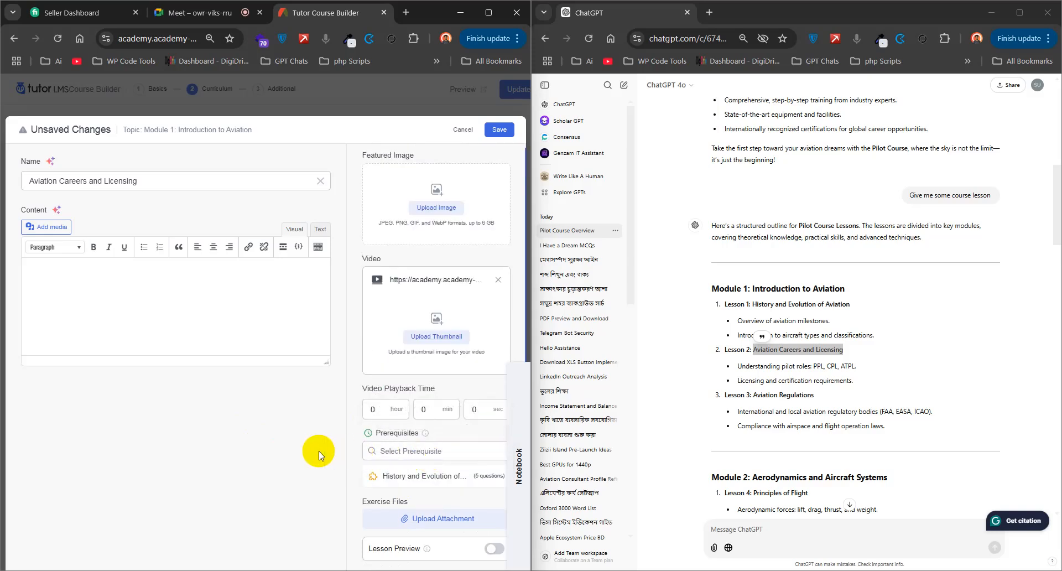
- Use the image AX1_3362.jpg from the media library as the lesson video's thumbnail
{"action": "left_click", "coordinate": [449, 346]}
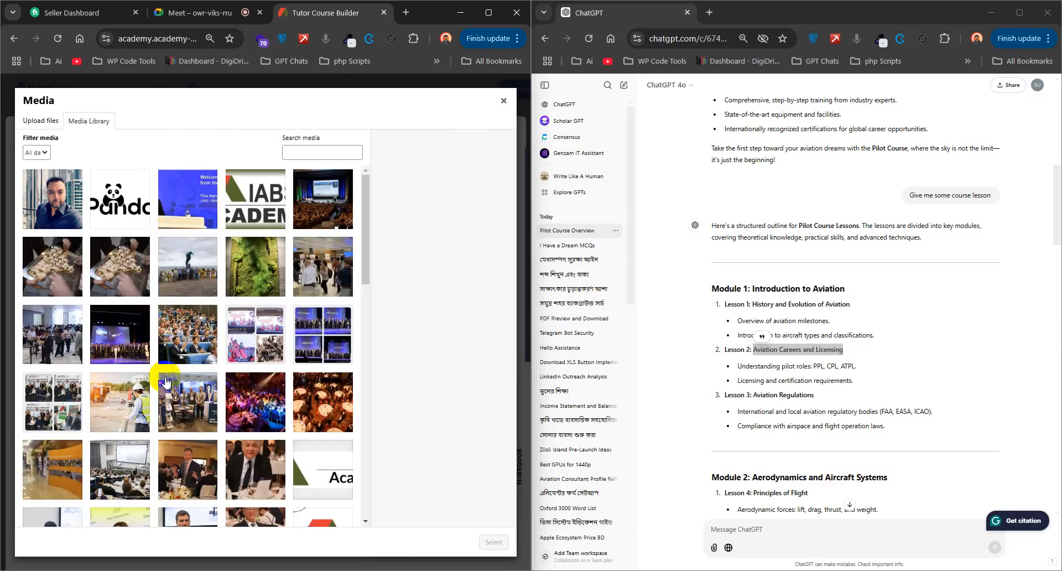
{"action": "scroll", "coordinate": [166, 358], "scroll_direction": "down", "scroll_amount": 5}
{"action": "left_click", "coordinate": [284, 248]}
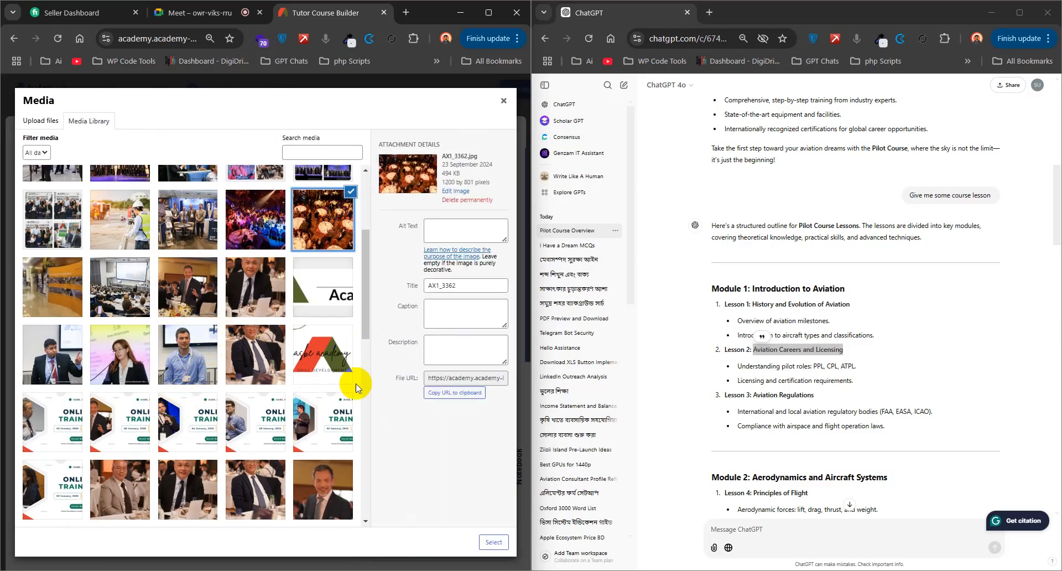
{"action": "left_click", "coordinate": [494, 541]}
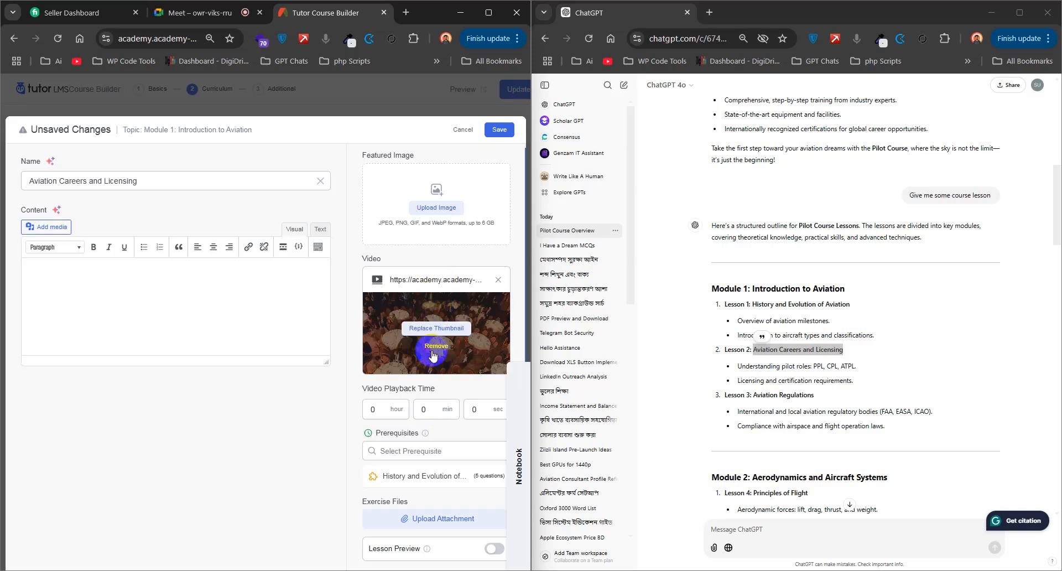
{"action": "left_click", "coordinate": [466, 409]}
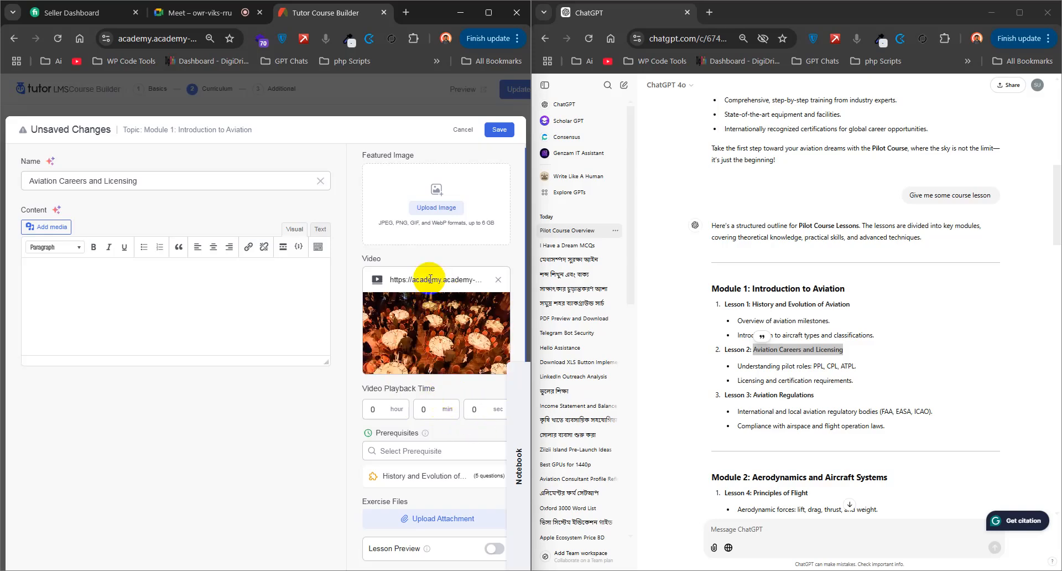
- Set the lesson's video playback time to 1 hour, 30 minutes and 30 seconds
{"action": "left_click", "coordinate": [425, 409]}
{"action": "left_click", "coordinate": [454, 426]}
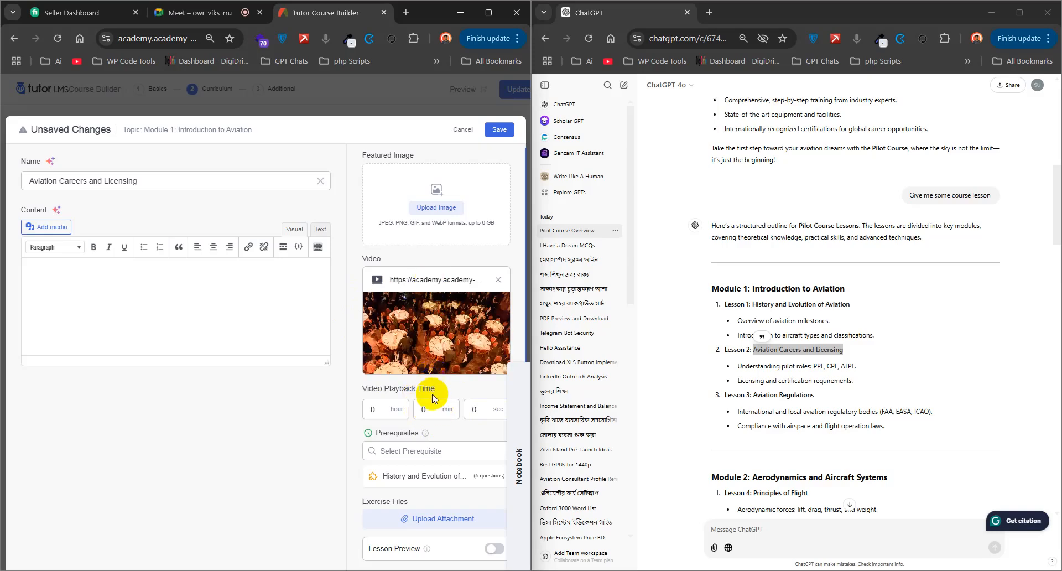
{"action": "left_click", "coordinate": [424, 409]}
{"action": "type", "text": "30"}
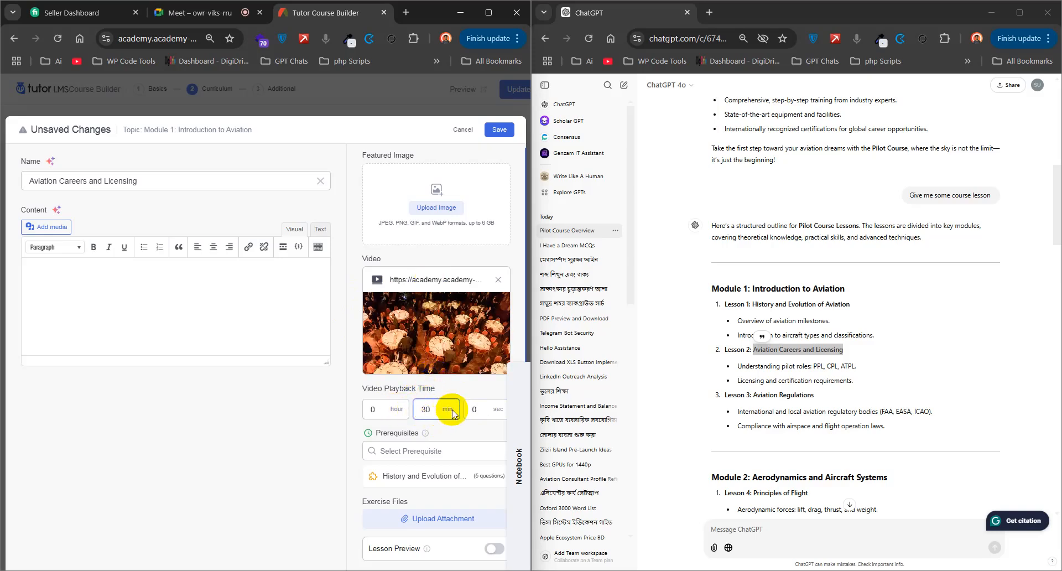
{"action": "left_click", "coordinate": [476, 409]}
{"action": "left_click", "coordinate": [415, 412]}
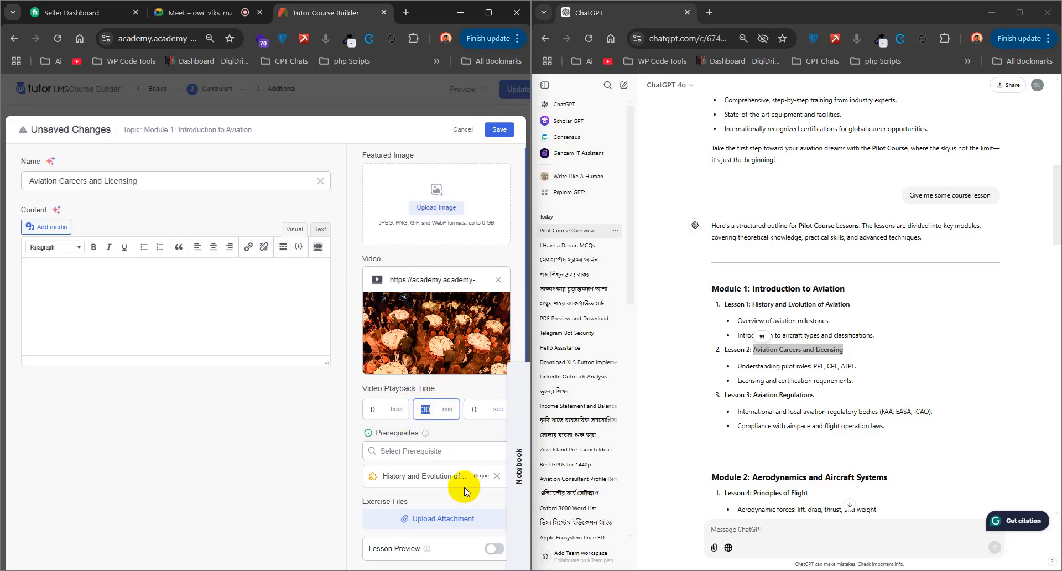
{"action": "left_click_drag", "start_coordinate": [379, 411], "coordinate": [344, 409]}
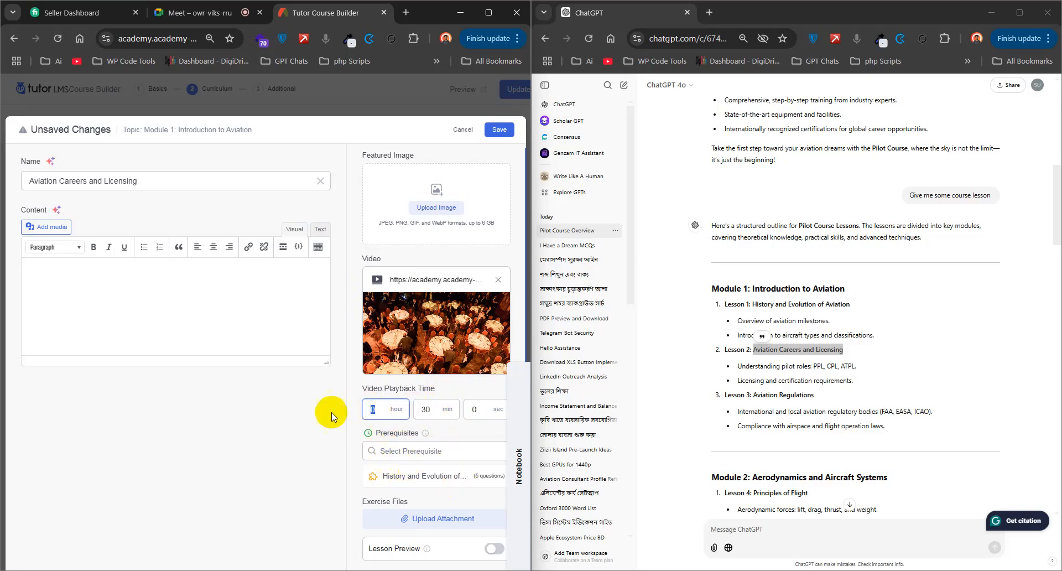
{"action": "type", "text": "1"}
{"action": "left_click", "coordinate": [471, 409]}
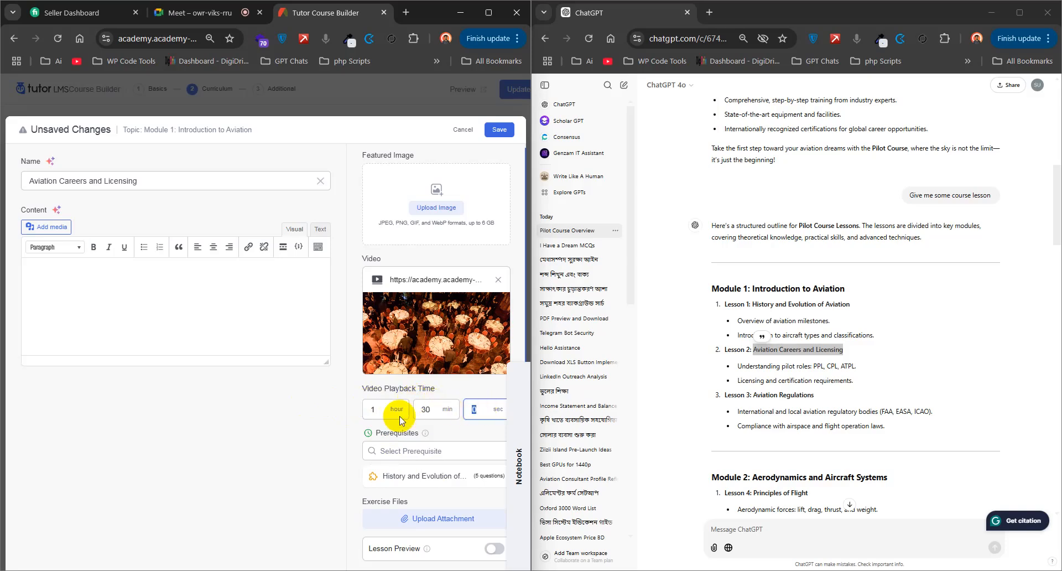
{"action": "type", "text": "30"}
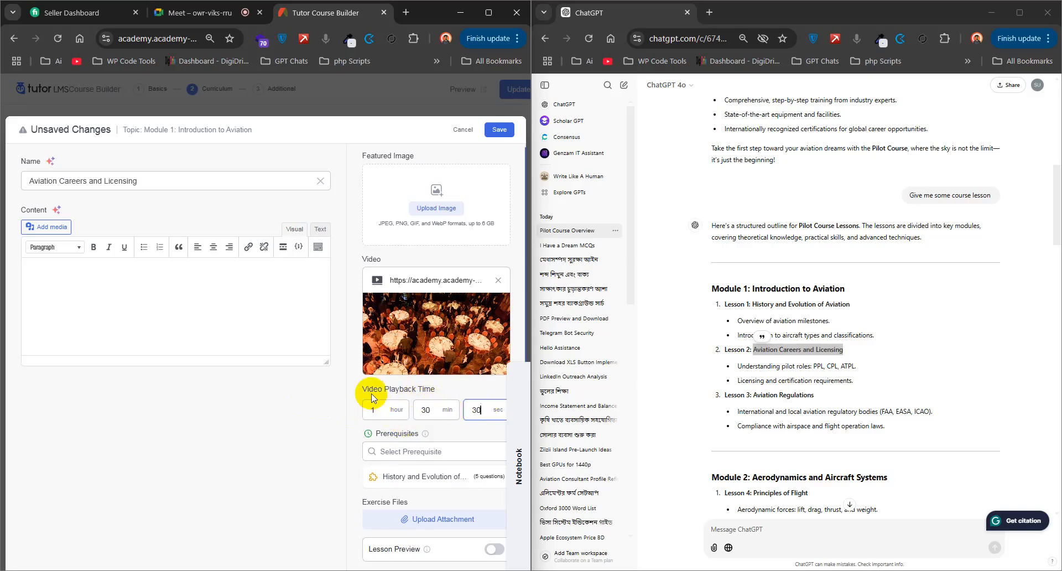
{"action": "left_click", "coordinate": [315, 423]}
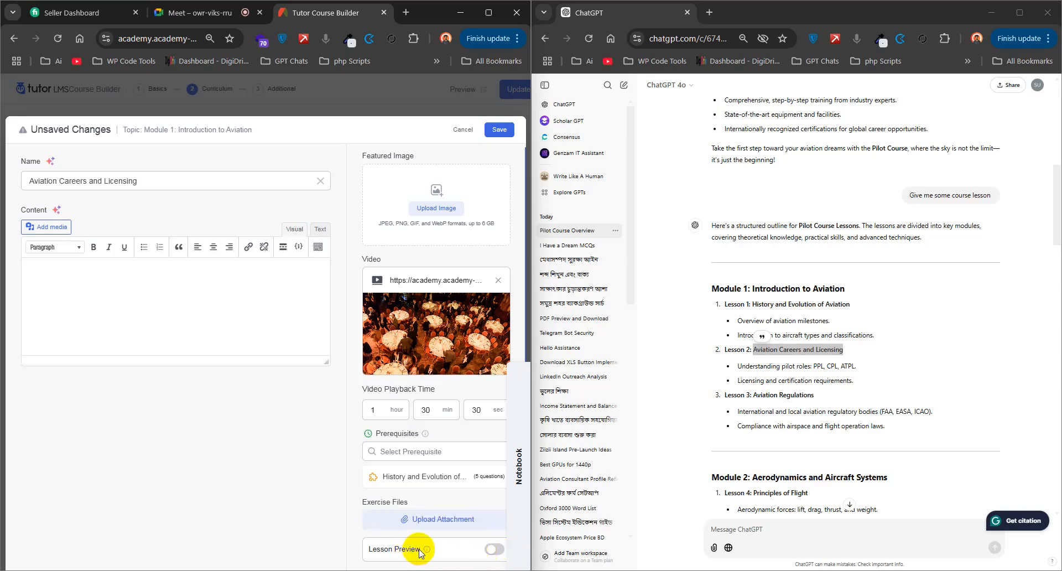
- Save the "Aviation Careers and Licensing" lesson and start a new quiz in Module 1
{"action": "mouse_move", "coordinate": [427, 550]}
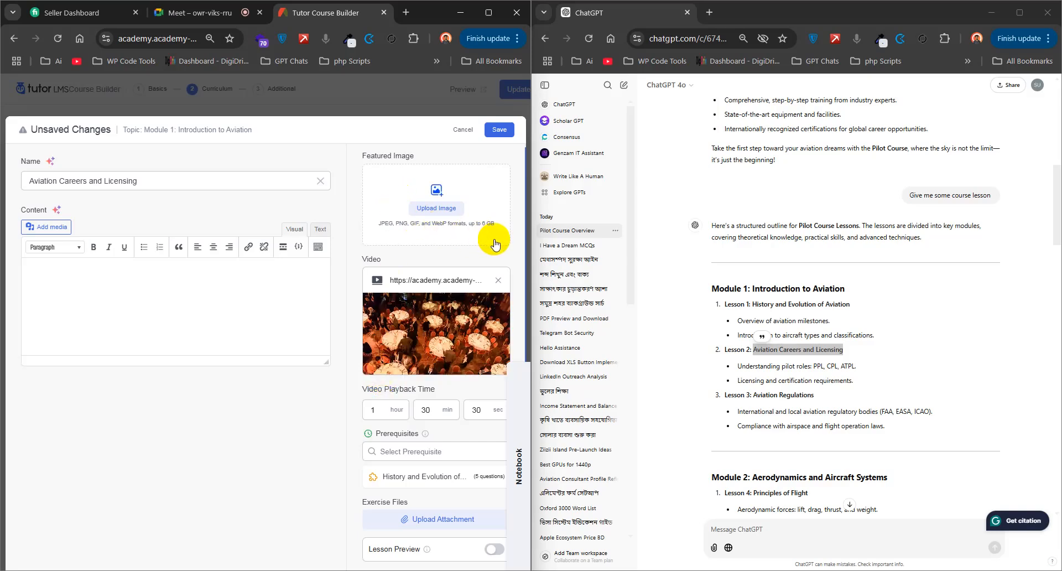
{"action": "left_click", "coordinate": [502, 130]}
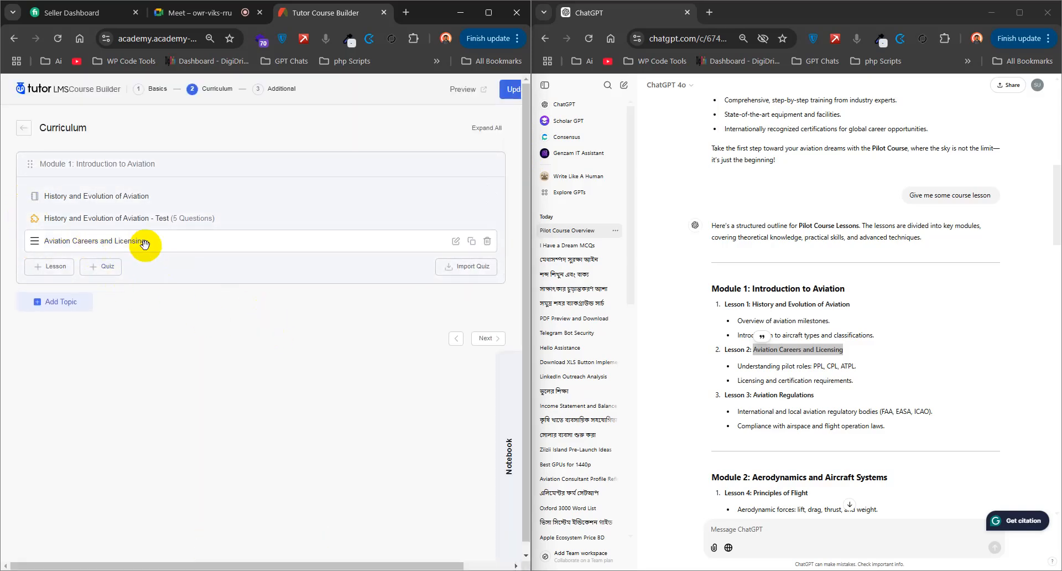
{"action": "left_click", "coordinate": [101, 269]}
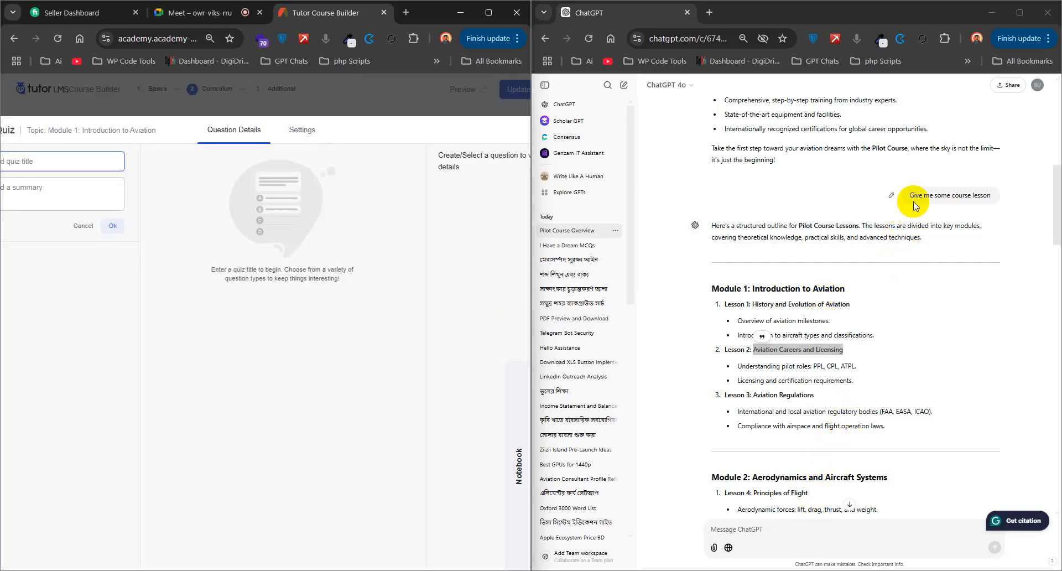
- Reuse the earlier MCQ prompt in ChatGPT, changed to "give me 5 mcq for second lesson. with answer", and send it
{"action": "scroll", "coordinate": [885, 221], "scroll_direction": "up", "scroll_amount": 3}
{"action": "scroll", "coordinate": [896, 304], "scroll_direction": "down", "scroll_amount": 8}
{"action": "scroll", "coordinate": [910, 360], "scroll_direction": "down", "scroll_amount": 15}
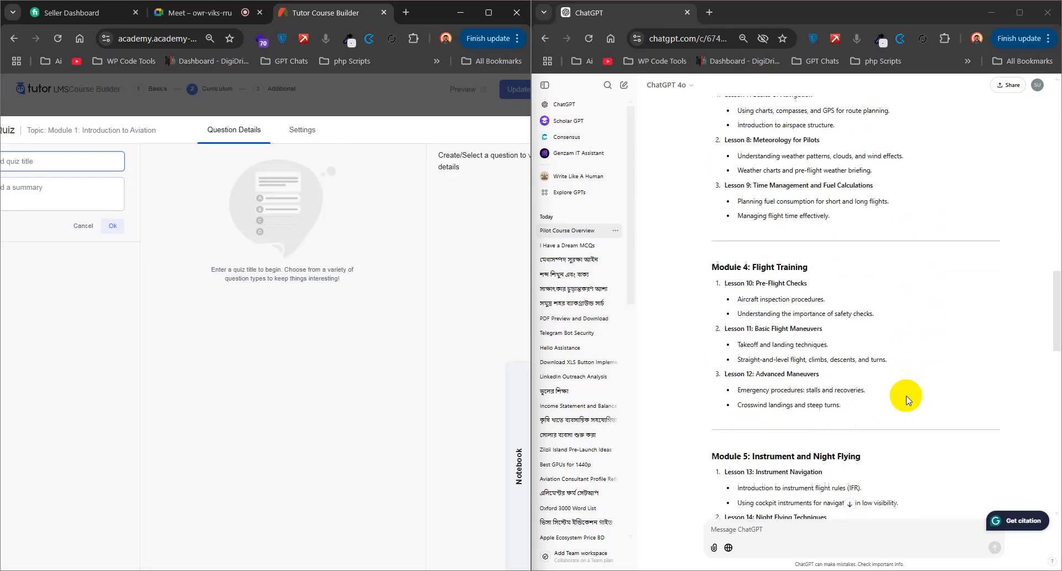
{"action": "left_click_drag", "start_coordinate": [872, 196], "coordinate": [994, 196]}
{"action": "key", "text": "ctrl+c"}
{"action": "left_click", "coordinate": [796, 528]}
{"action": "key", "text": "ctrl+v"}
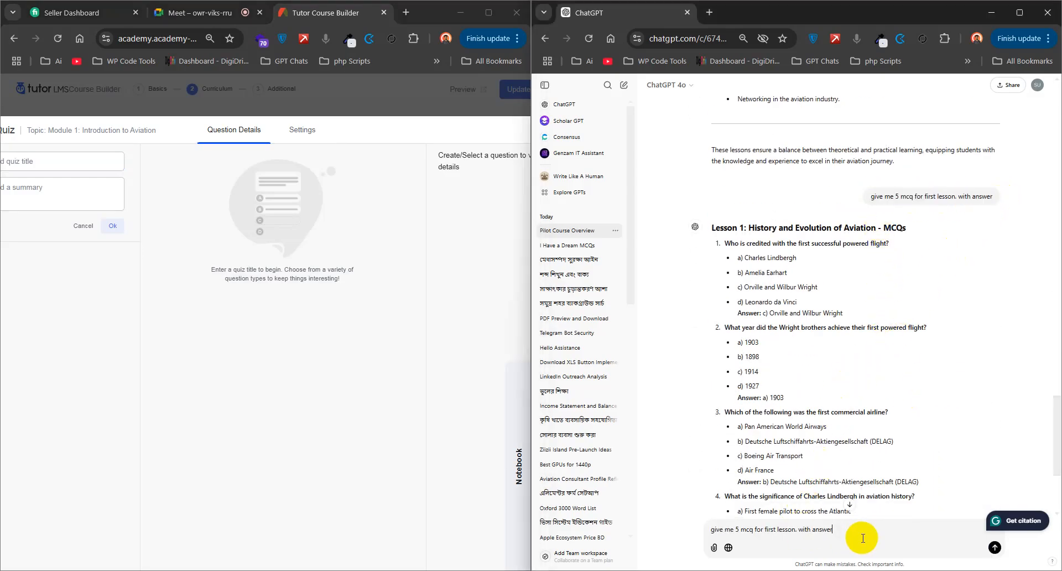
{"action": "double_click", "coordinate": [768, 529]}
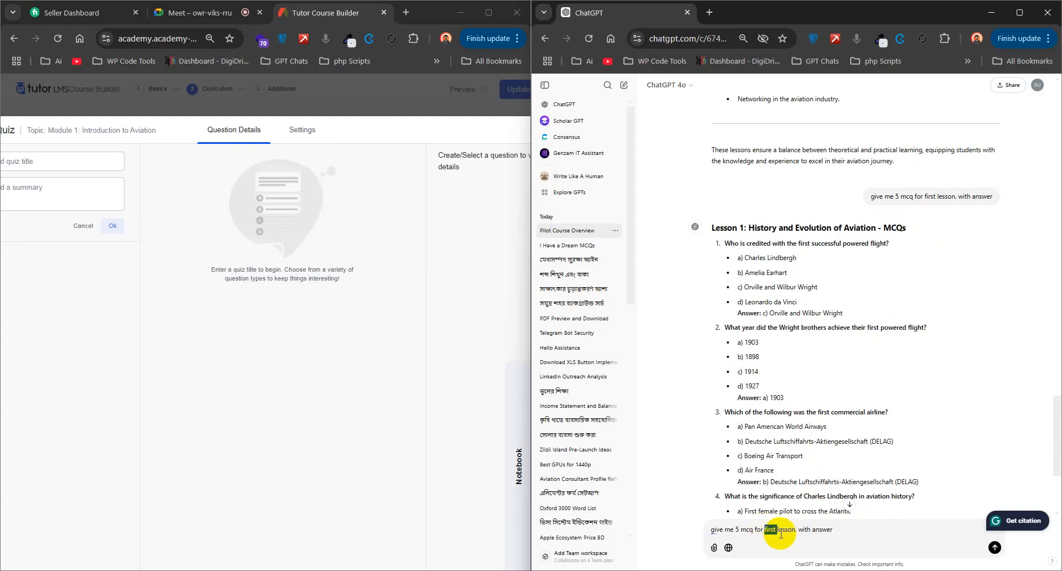
{"action": "type", "text": "second"}
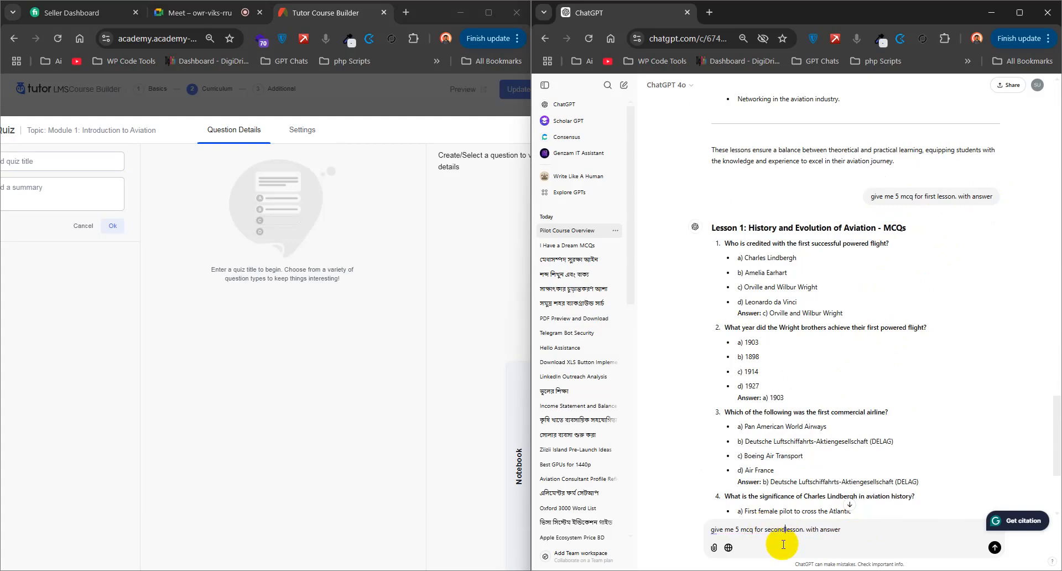
{"action": "key", "text": "Return"}
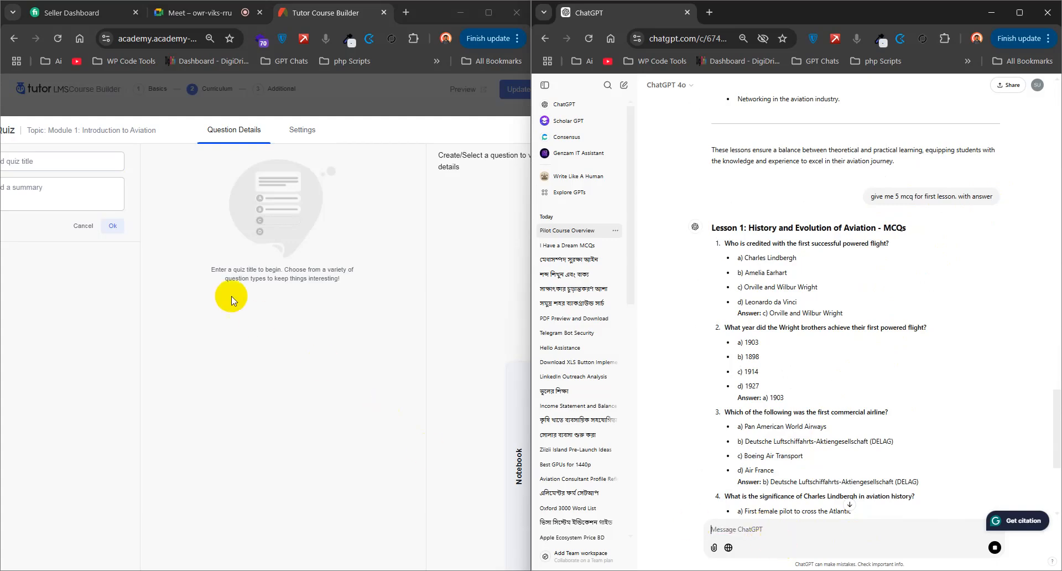
- Look over the generated MCQs for Lesson 2, "Aviation Careers and Licensing", and check the Google Meet page
{"action": "key", "text": "ctrl+minus"}
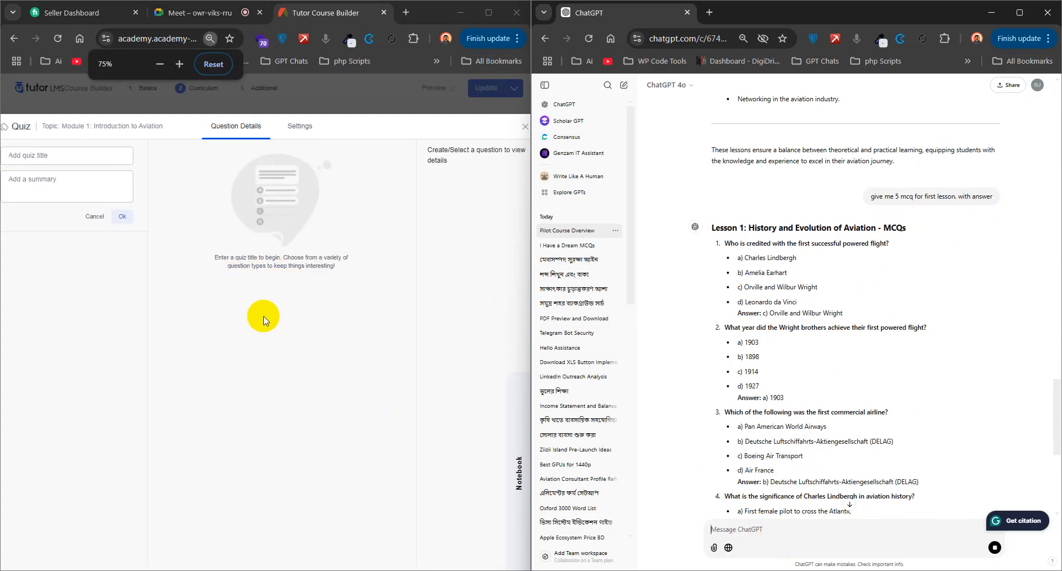
{"action": "scroll", "coordinate": [813, 379], "scroll_direction": "down", "scroll_amount": 6}
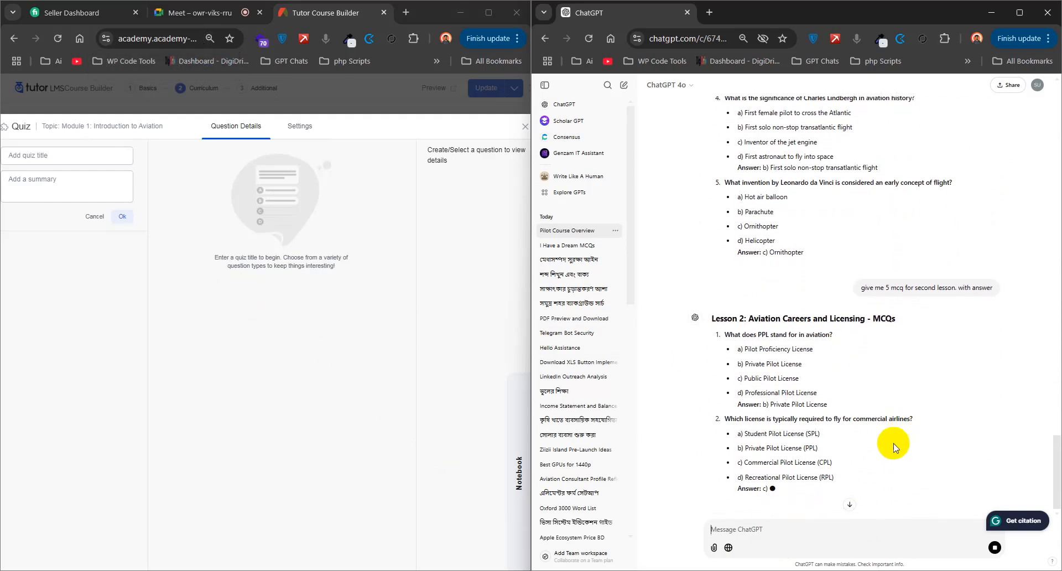
{"action": "scroll", "coordinate": [784, 403], "scroll_direction": "up", "scroll_amount": 1}
{"action": "left_click_drag", "start_coordinate": [833, 336], "coordinate": [724, 336]}
{"action": "left_click_drag", "start_coordinate": [896, 321], "coordinate": [856, 320]}
{"action": "left_click", "coordinate": [202, 12]}
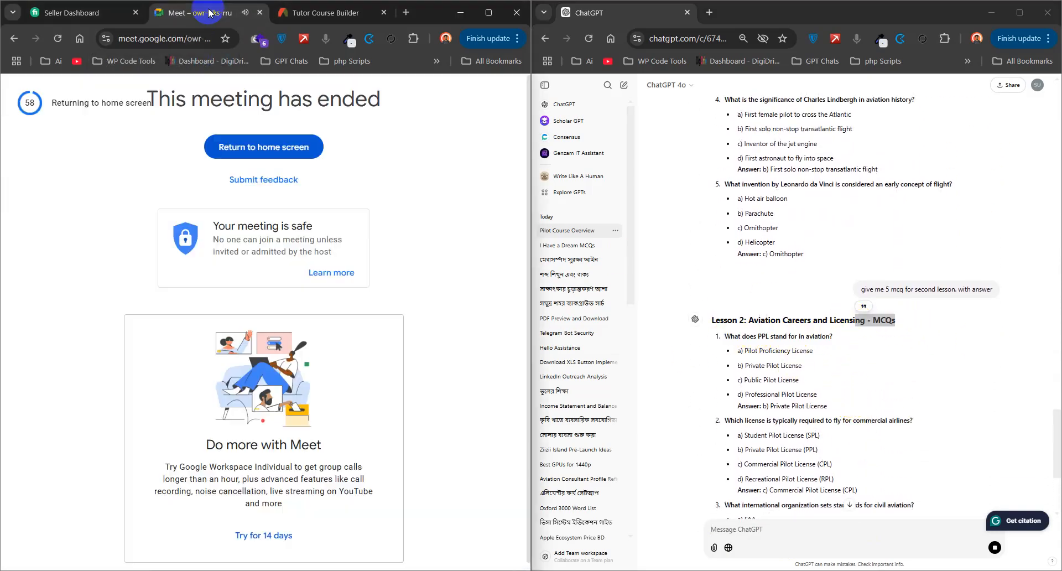